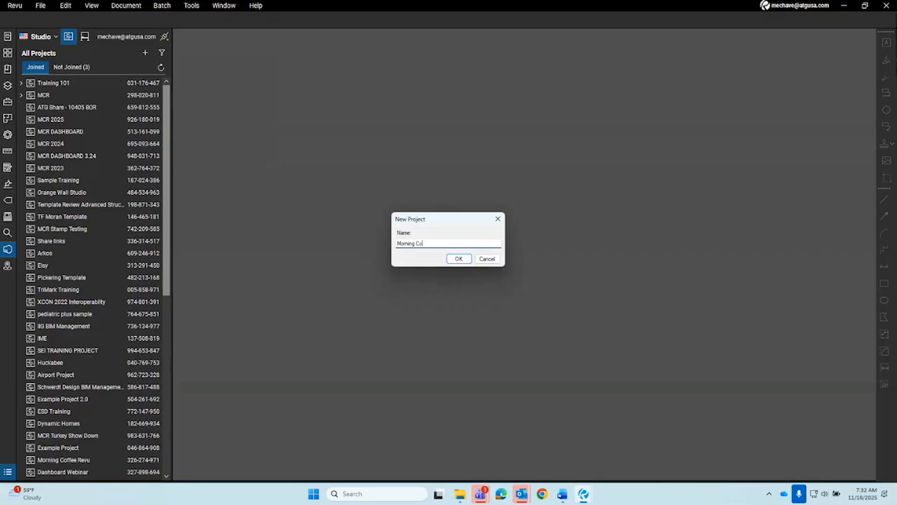
Step: Name the new Studio project Morning Coffee Review and create it
type("ffee Review")
left_click(466, 260)
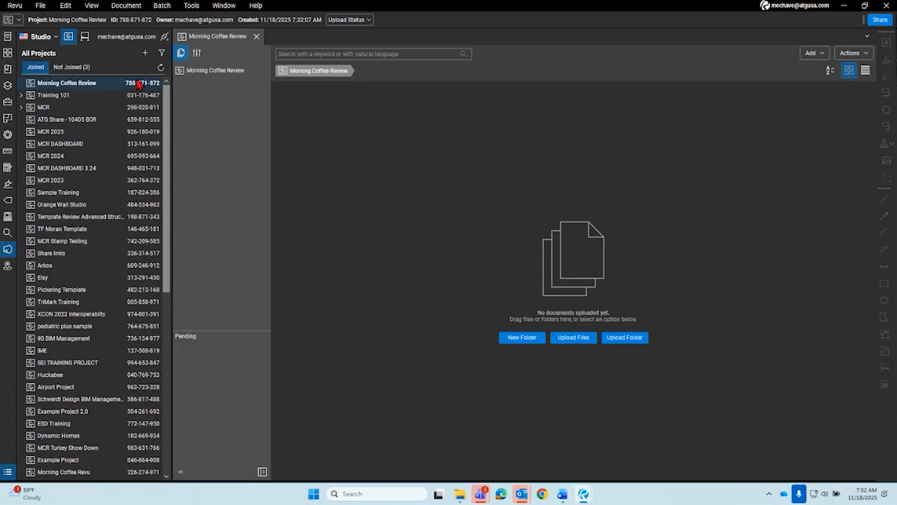
Step: Turn off Restrict Users in the user access settings of the Morning Coffee Review project
left_click(197, 53)
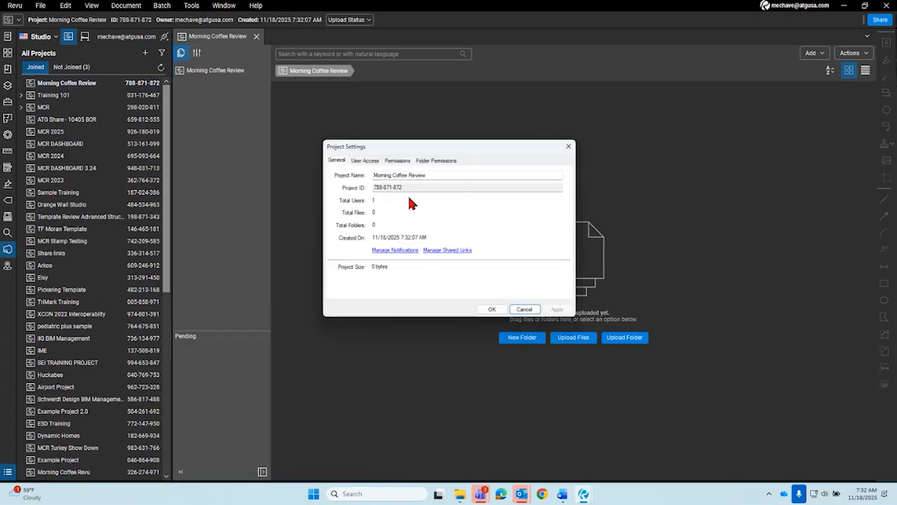
left_click(379, 160)
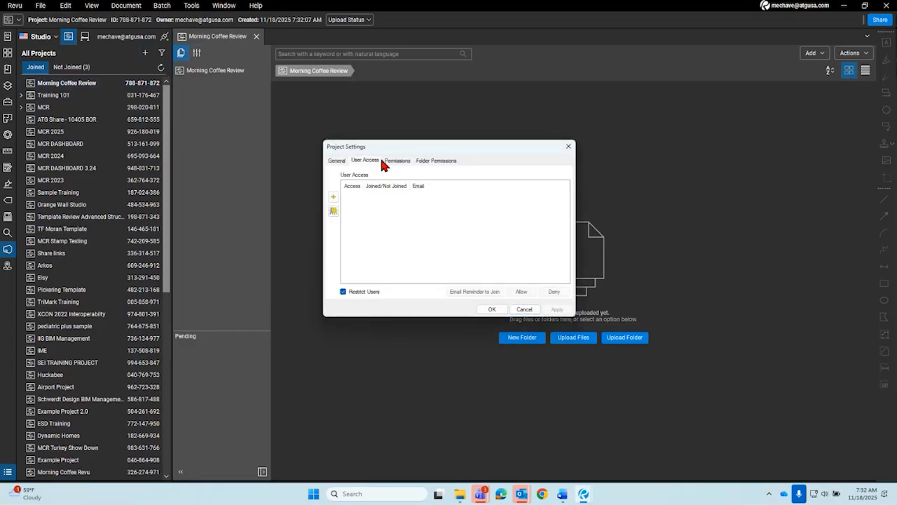
left_click(363, 292)
left_click(155, 86)
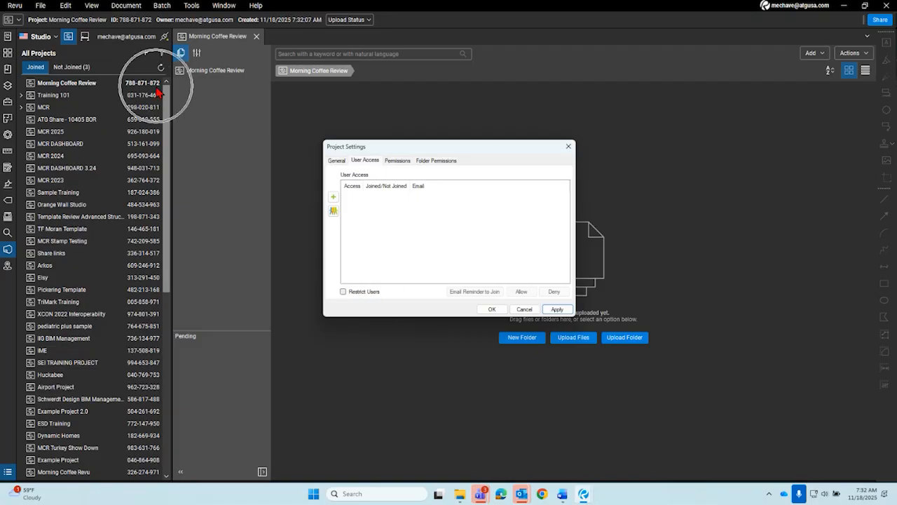
Step: Keep the Attendees group's Project Root folder permission at Read, then apply and close the project settings
left_click(396, 161)
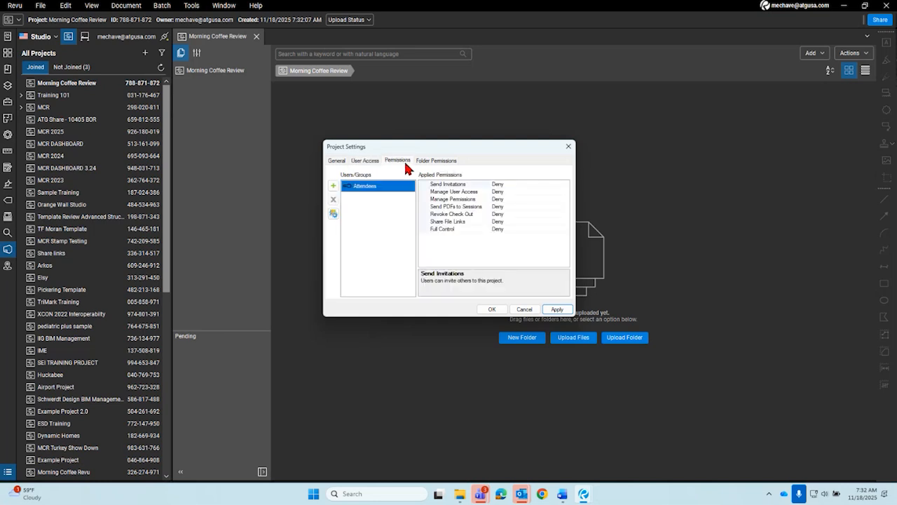
left_click(435, 161)
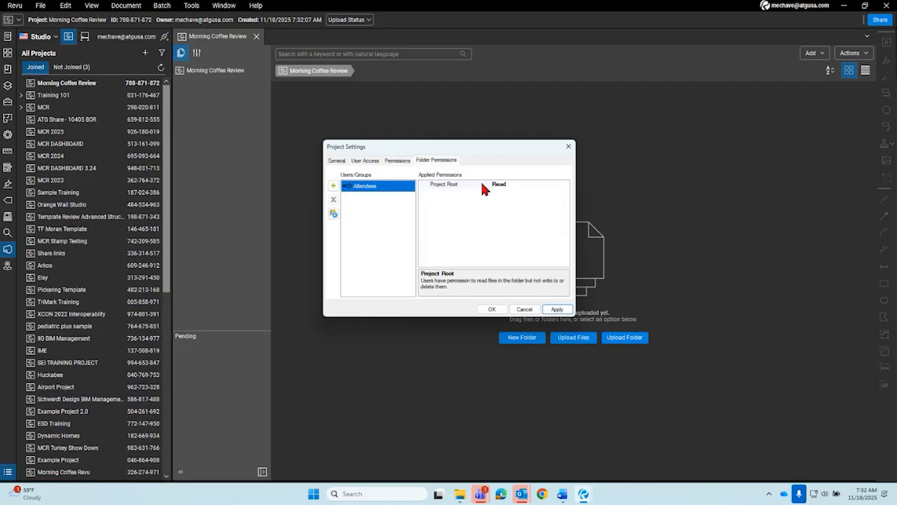
left_click(524, 185)
left_click(565, 185)
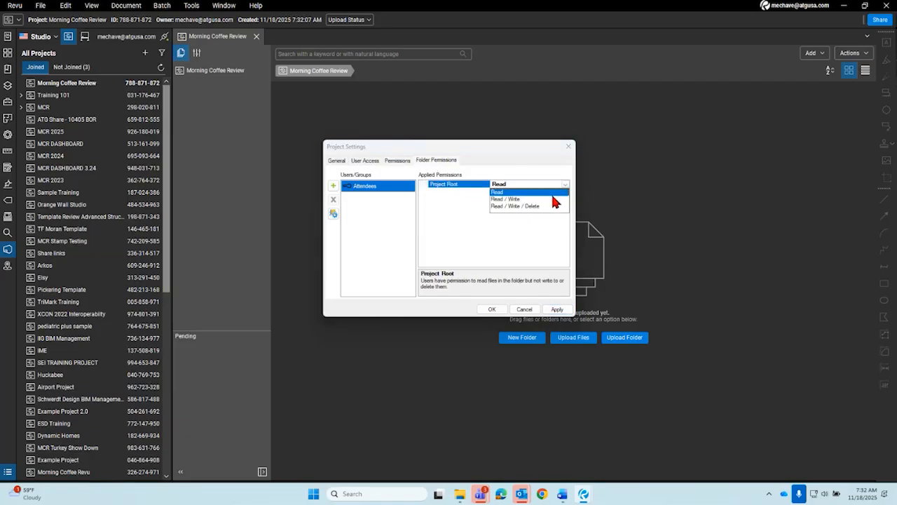
left_click(504, 192)
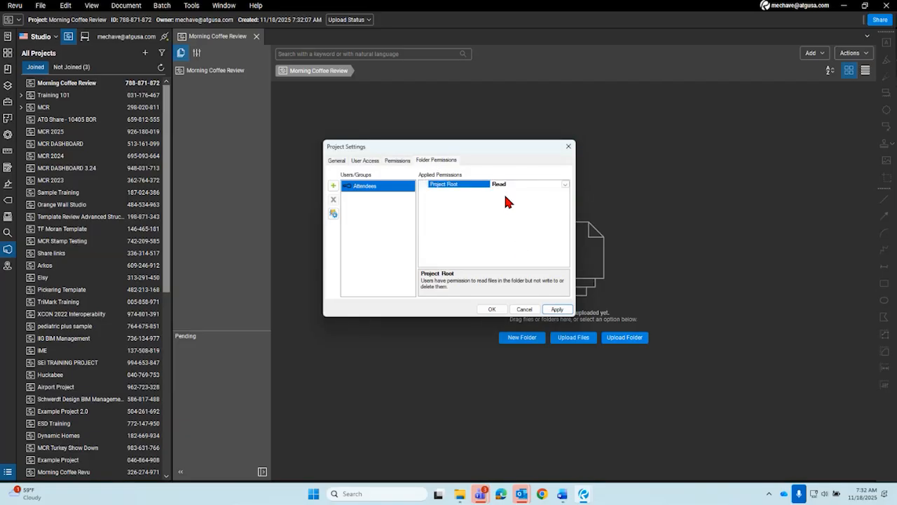
left_click(565, 185)
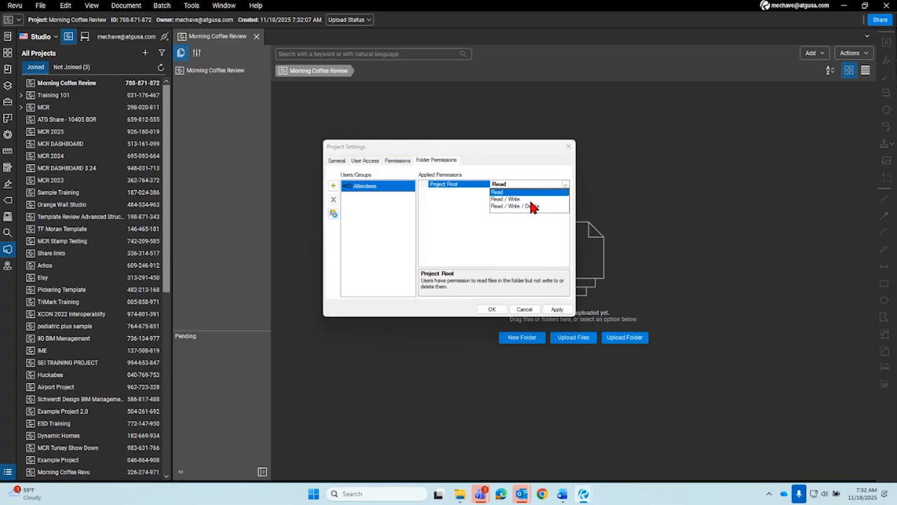
left_click(474, 239)
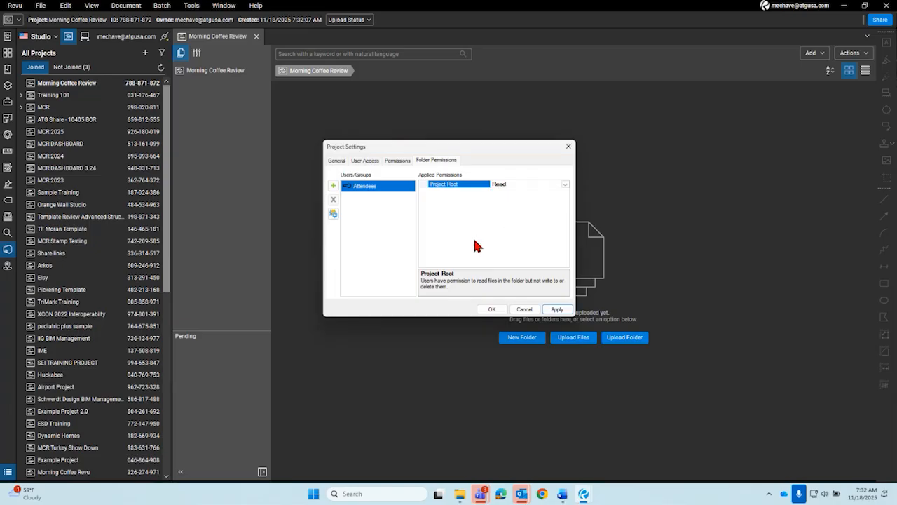
left_click(556, 310)
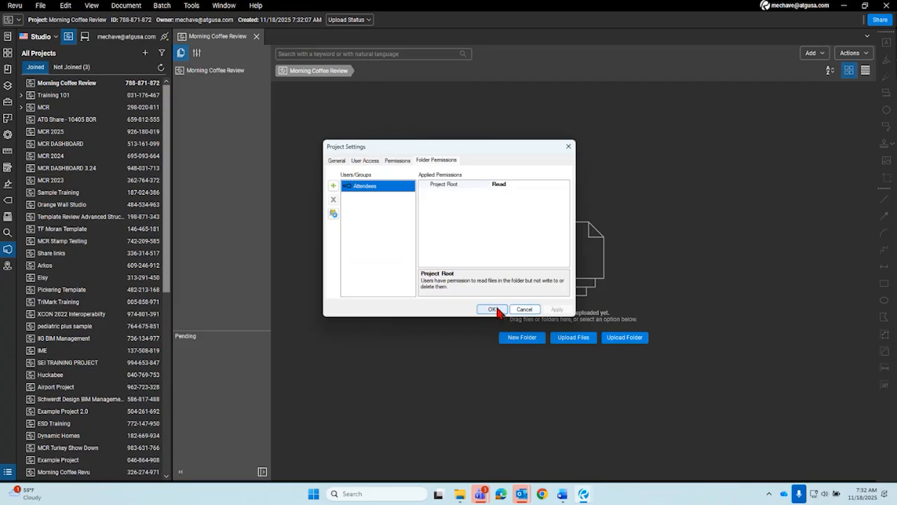
left_click(493, 309)
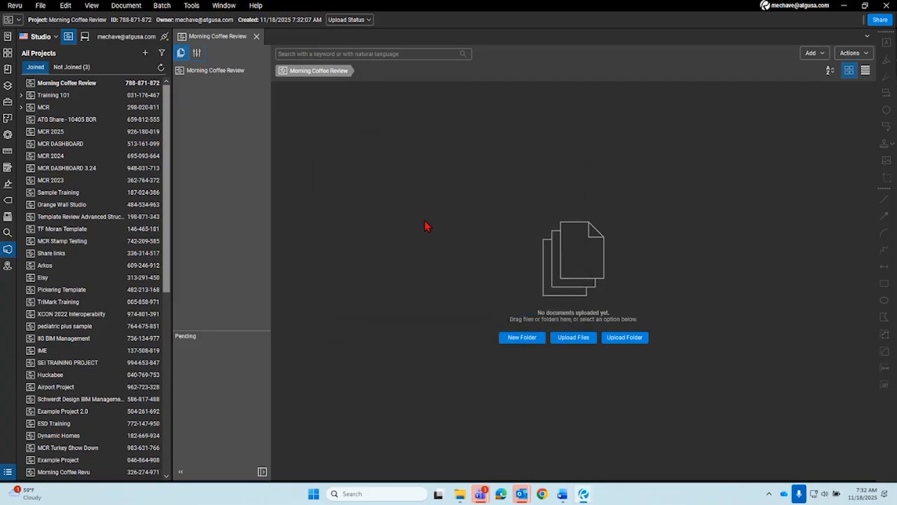
Step: Check the Attendees folder permissions in the project settings again and close them without changes
double_click(235, 73)
left_click(435, 163)
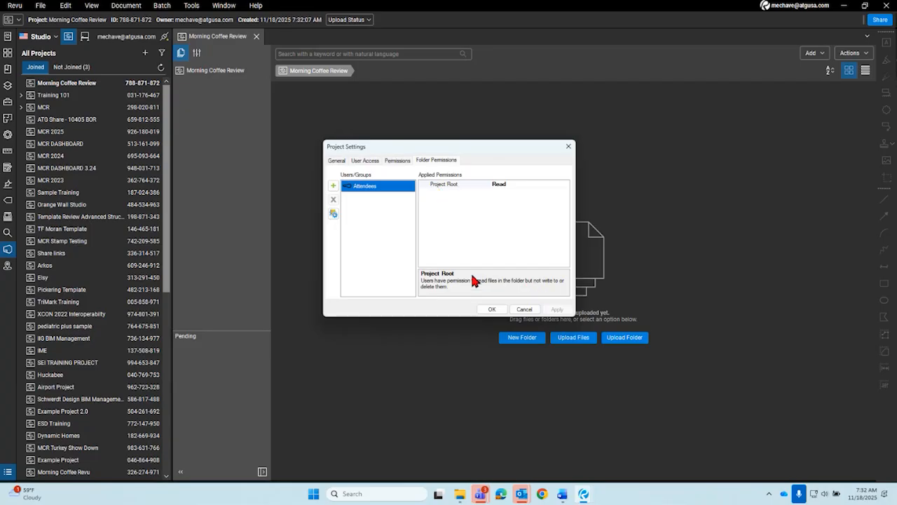
left_click(515, 313)
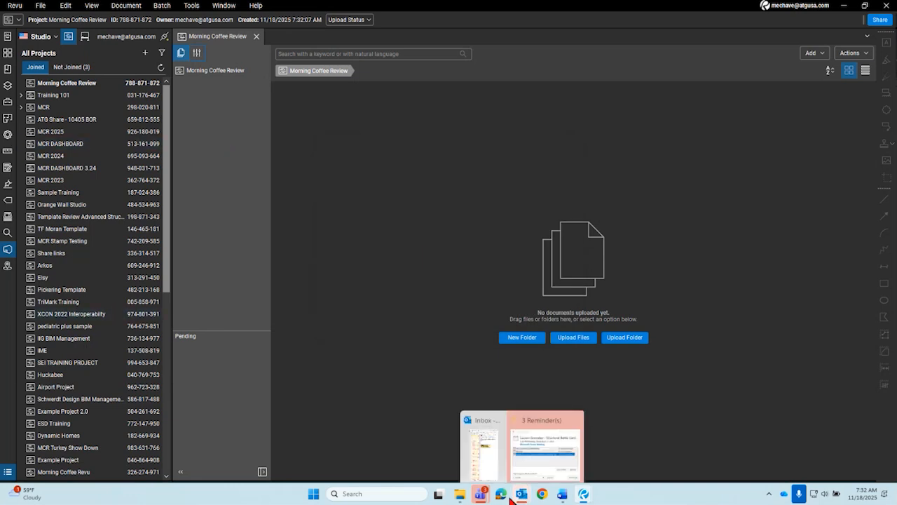
mouse_move(480, 494)
left_click(450, 446)
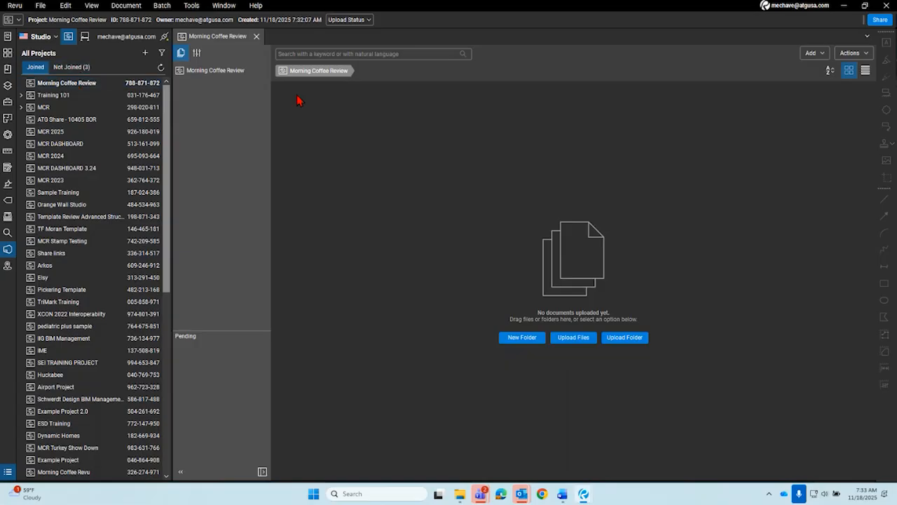
Step: Upload Bluebeam Unbound Release Notes ATG.pdf from File Explorer into the Morning Coffee Review project
mouse_move(460, 494)
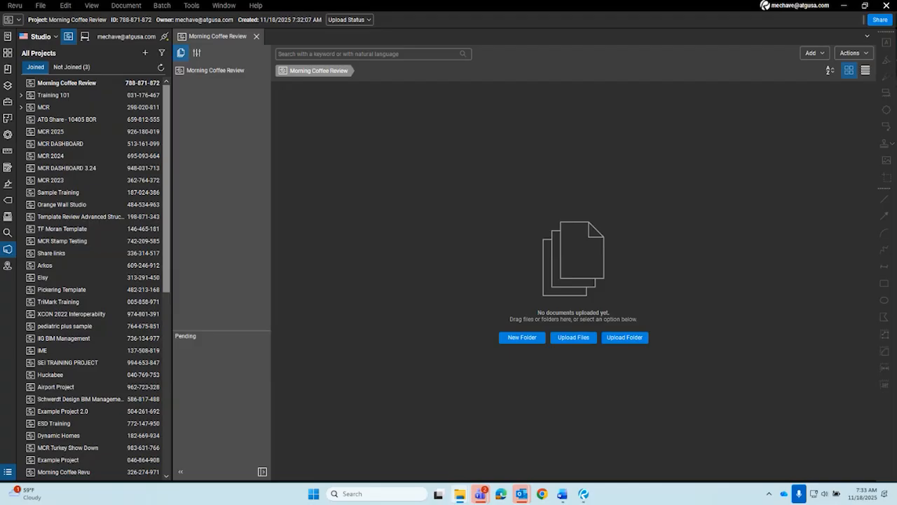
left_click_drag(253, 319, 381, 239)
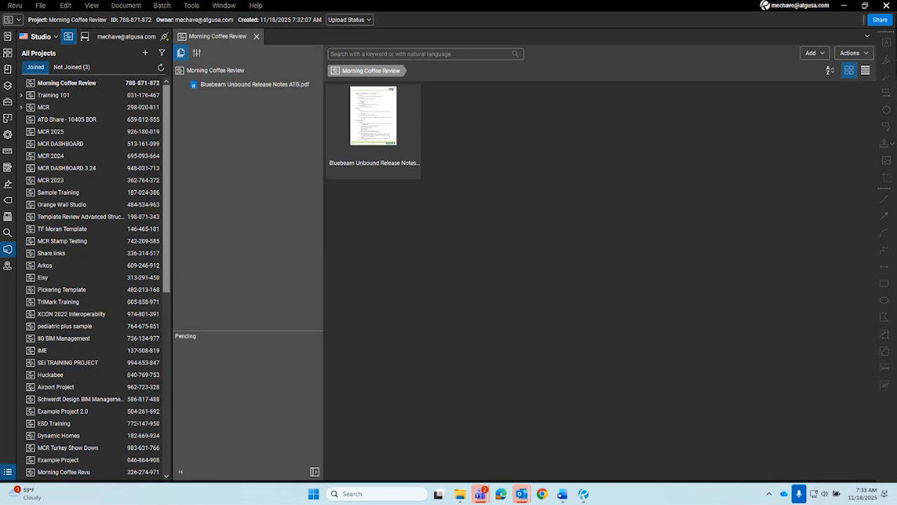
left_click(394, 151)
left_click(394, 150)
left_click(393, 137)
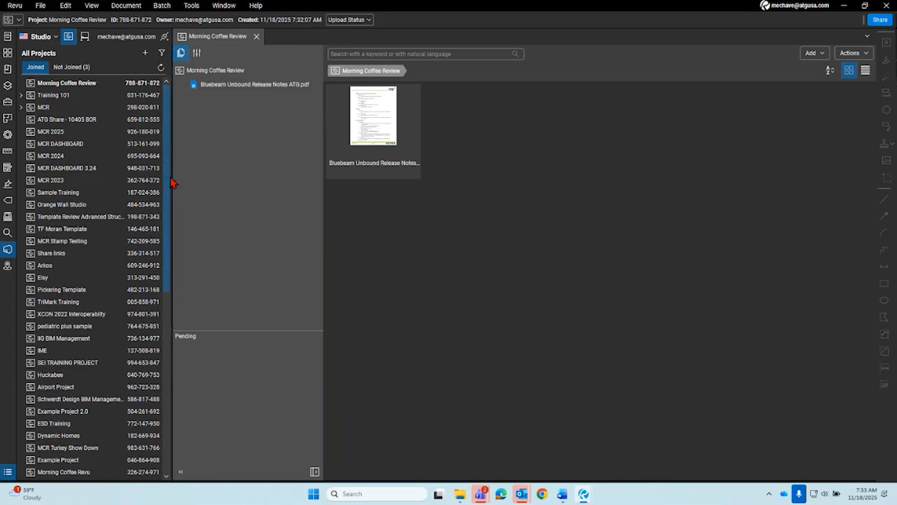
Step: Narrow the Studio project list and the project's file tree to widen the thumbnail area
left_click_drag(171, 182, 132, 184)
left_click_drag(283, 210, 251, 211)
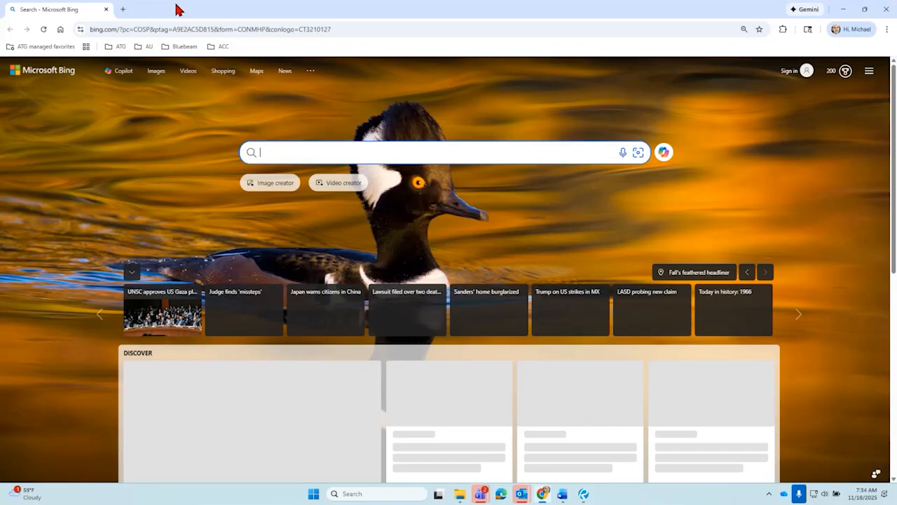
left_click_drag(176, 5, 210, 0)
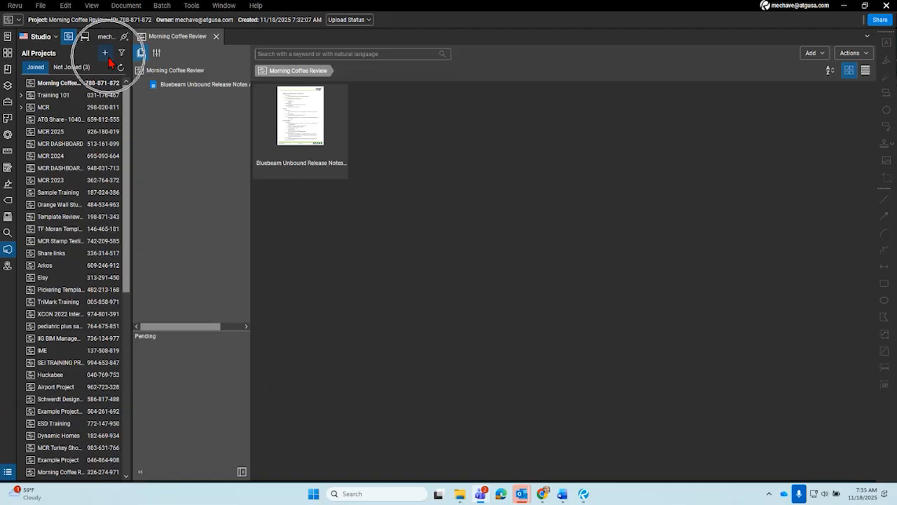
Step: Hide the Studio project list, find Studio among the panels that can be shown, and display the list again
left_click(10, 251)
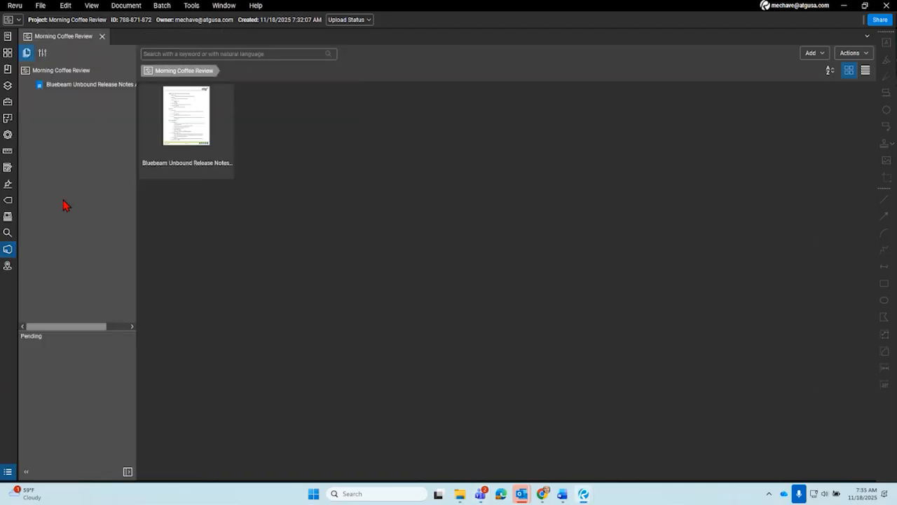
right_click(11, 283)
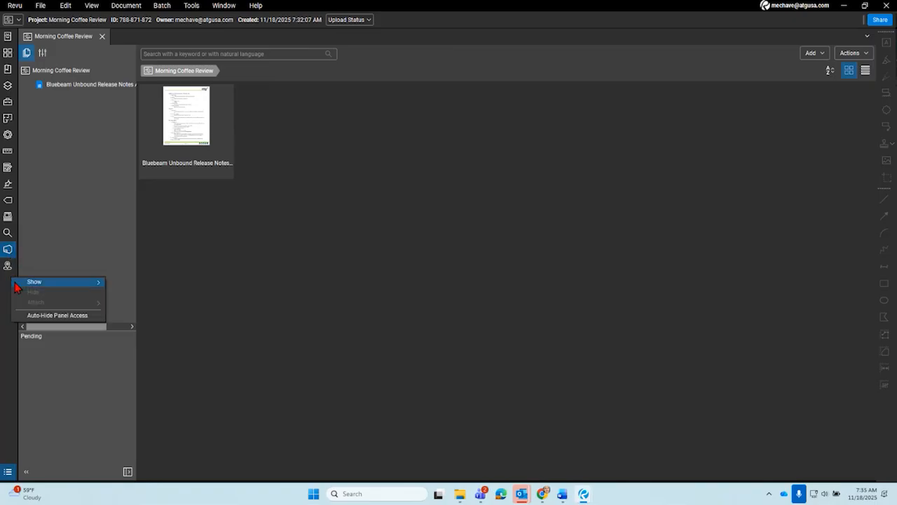
left_click(33, 282)
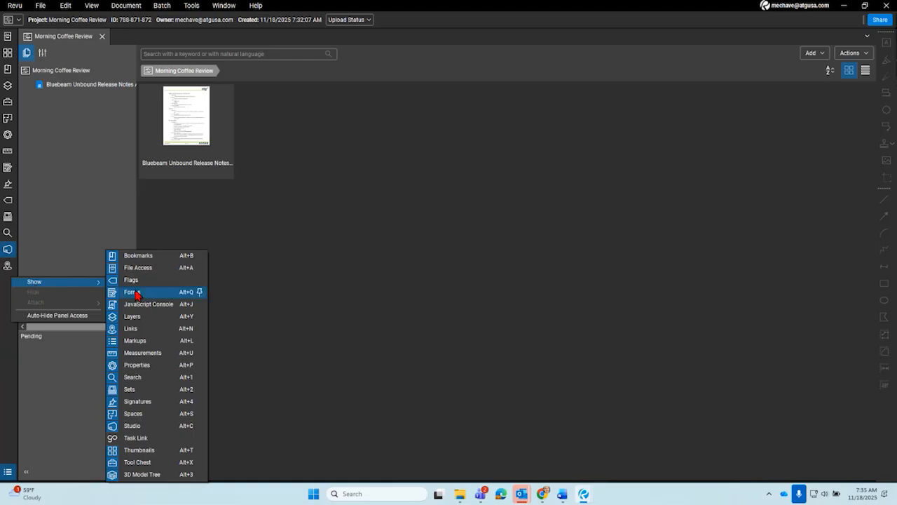
left_click(138, 426)
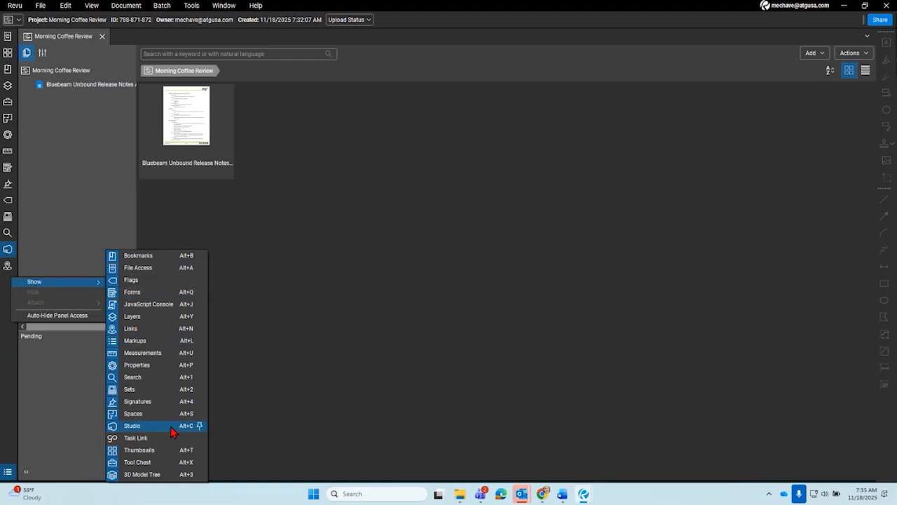
left_click(171, 427)
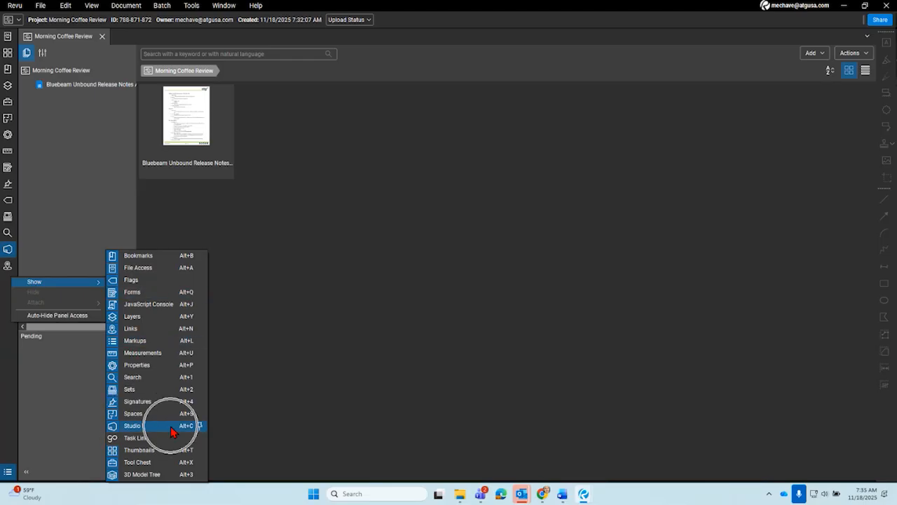
left_click(7, 251)
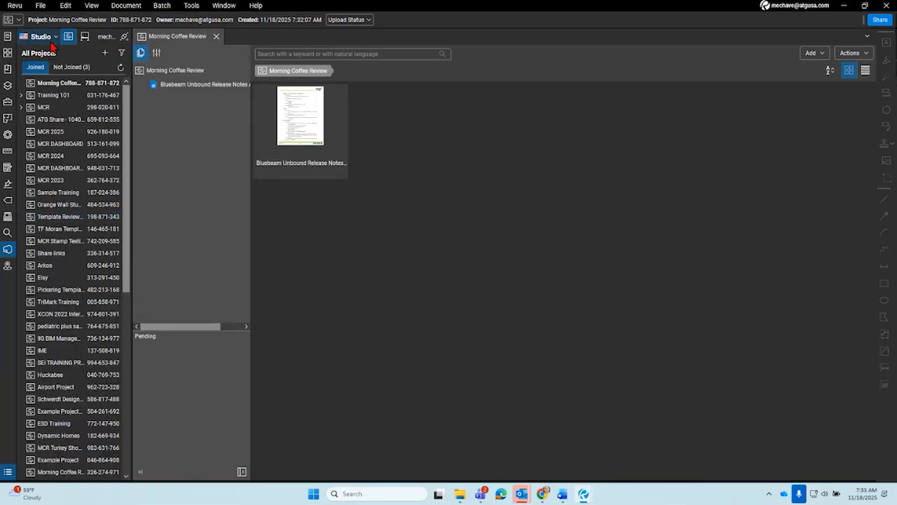
Step: Reconnect to the US Studio server by signing in with the Revu login credentials
left_click(52, 38)
left_click(60, 71)
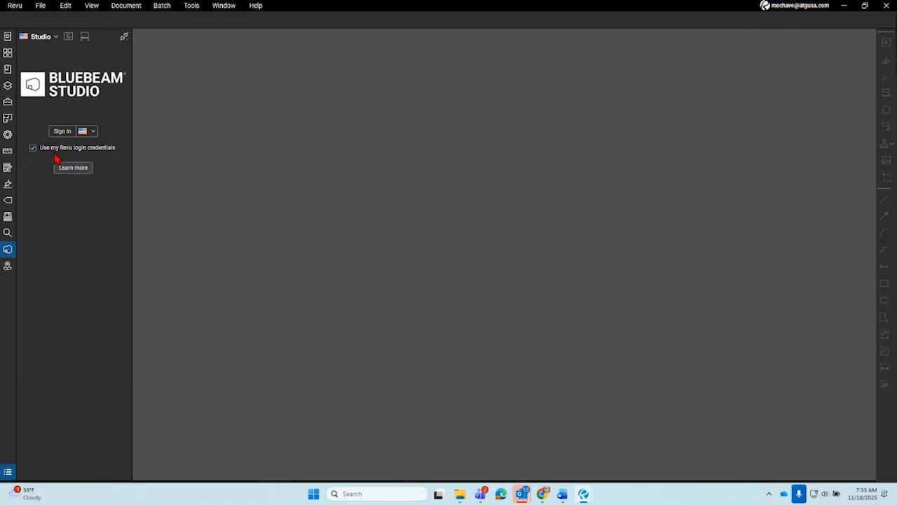
left_click(62, 133)
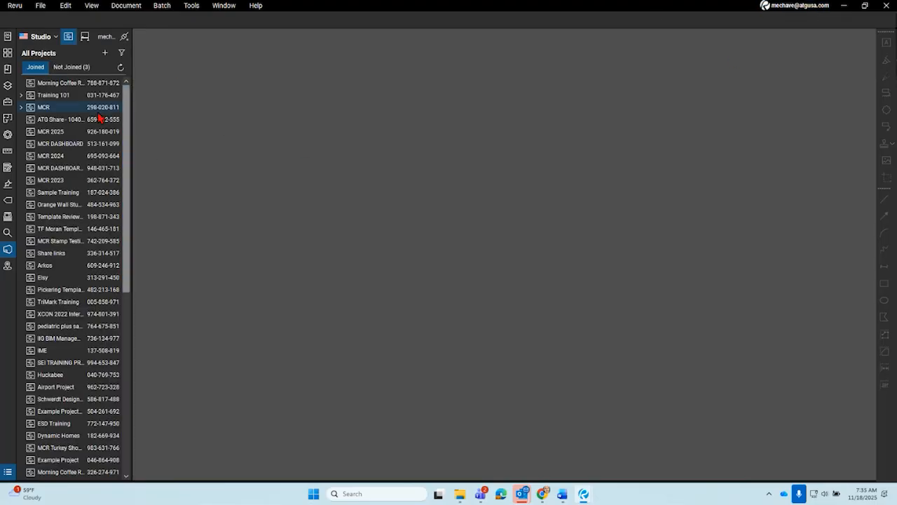
Step: View the dialog for joining by Studio ID and close it without entering an ID
left_click(105, 53)
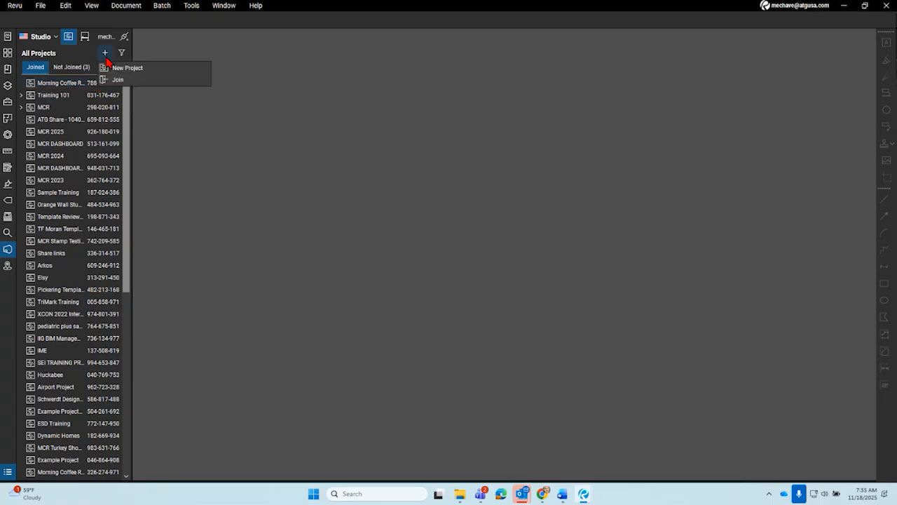
left_click(128, 82)
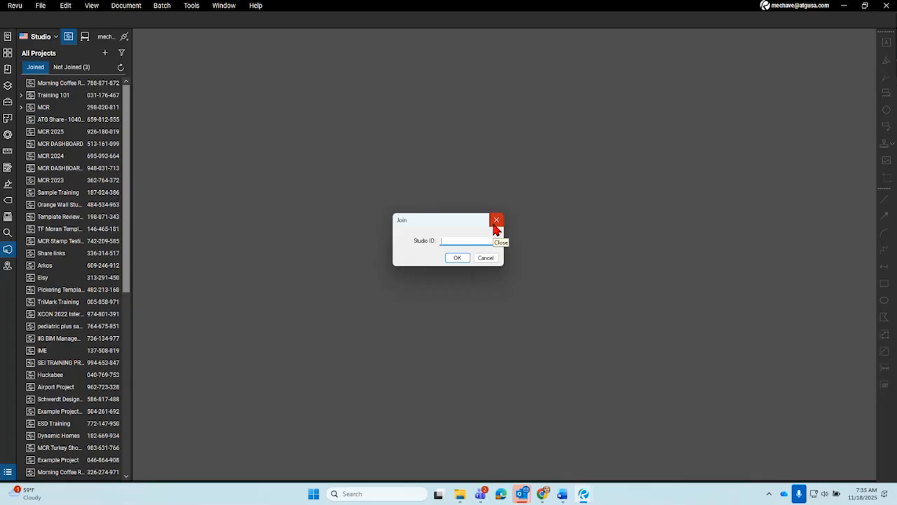
left_click(495, 222)
Step: Open the Morning Coffee Review project and review the file actions available for the release notes PDF
double_click(97, 84)
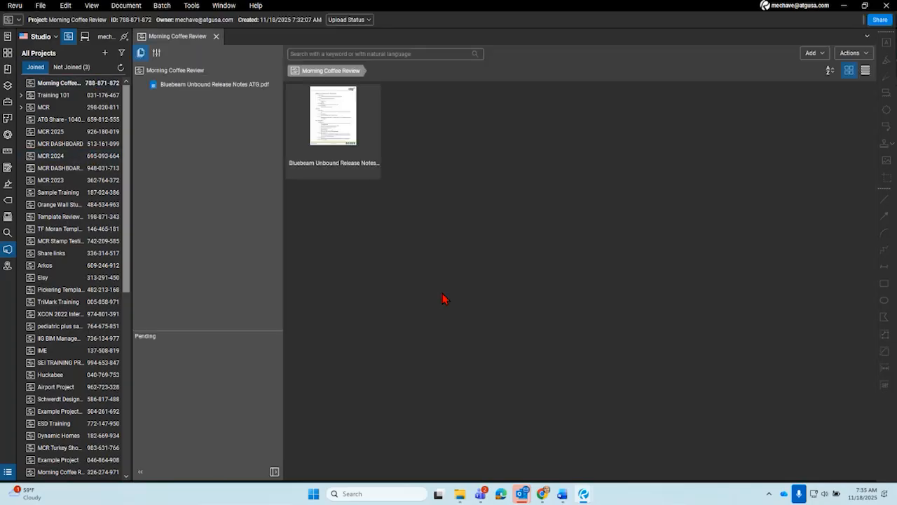
right_click(348, 130)
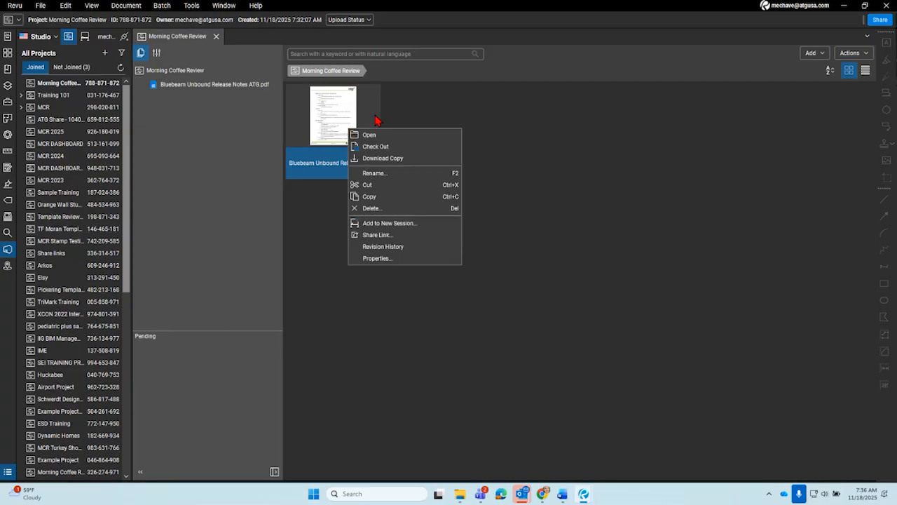
left_click(440, 116)
right_click(357, 128)
left_click(432, 116)
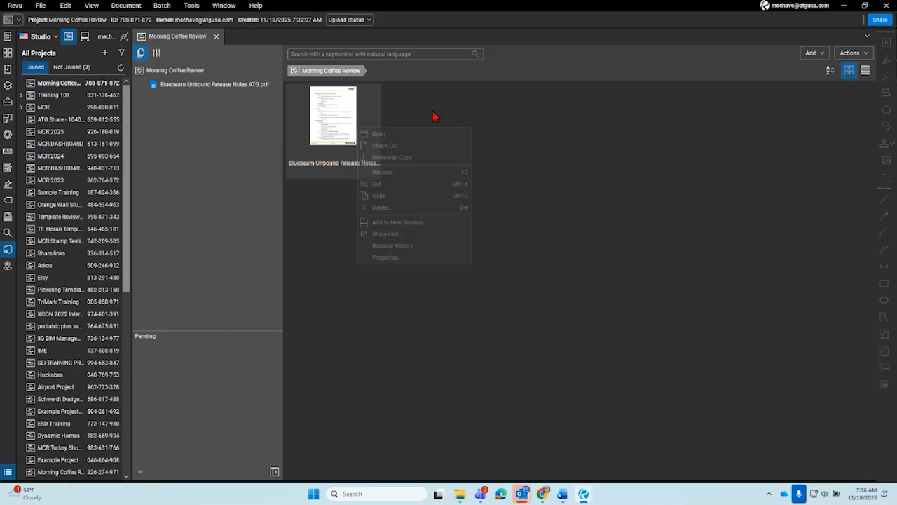
key("ctrl")
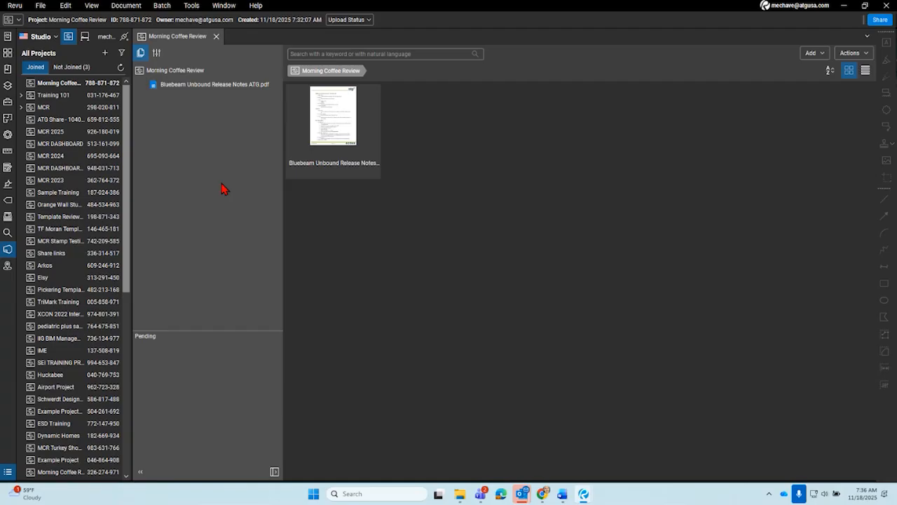
key("ctrl")
mouse_move(219, 87)
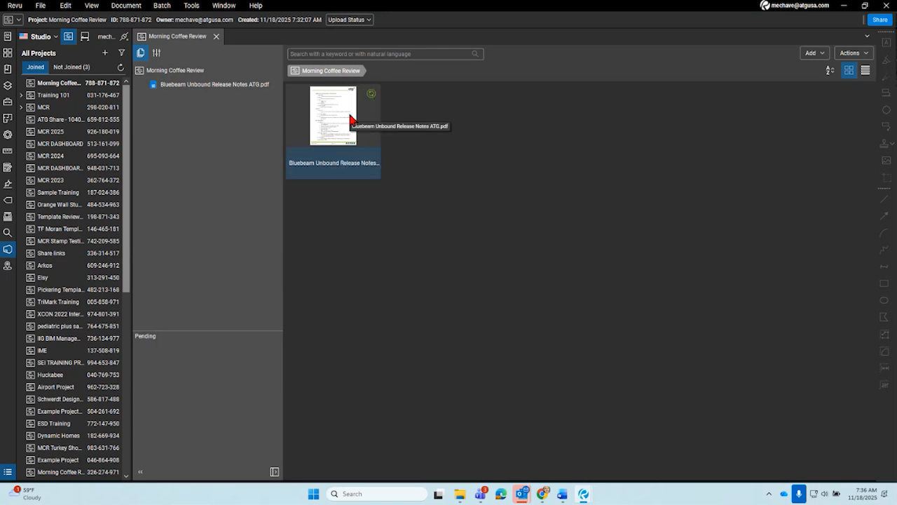
left_click(368, 161)
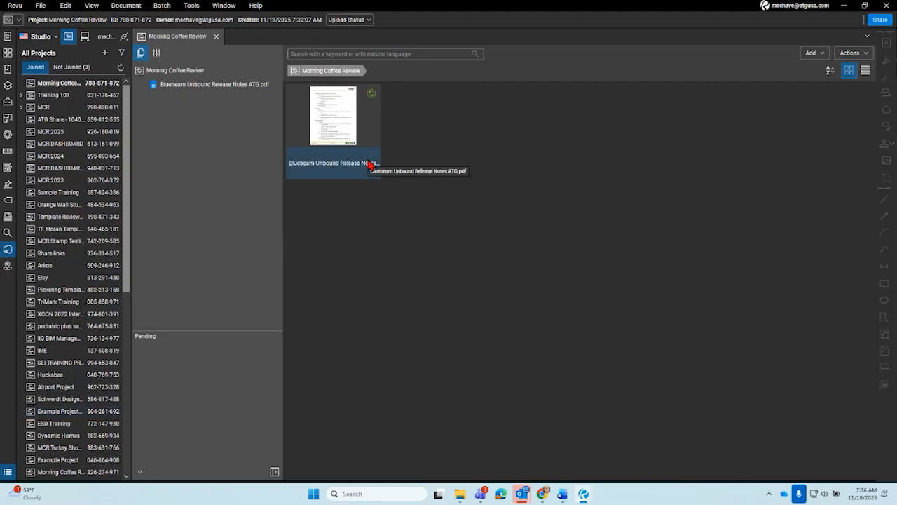
left_click(369, 164)
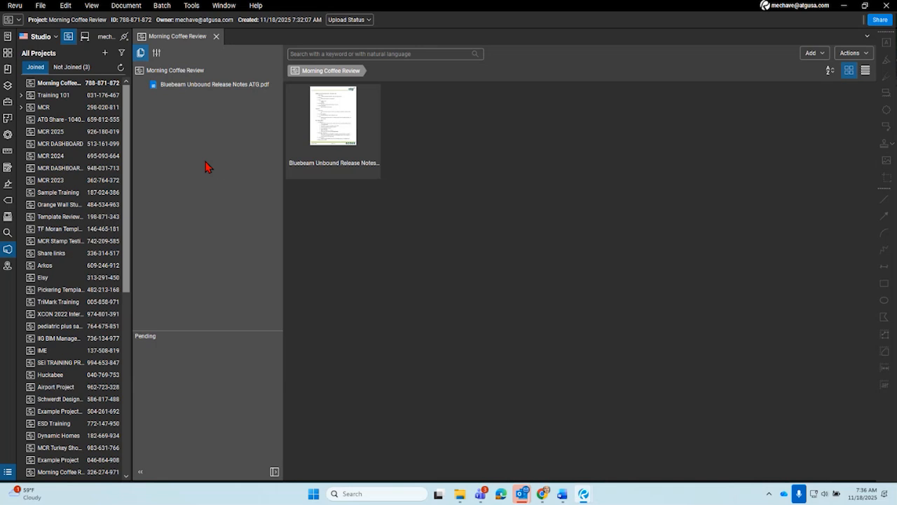
left_click(453, 127)
Step: Check whether updates are available for Revu and dismiss the update dialog
left_click(257, 7)
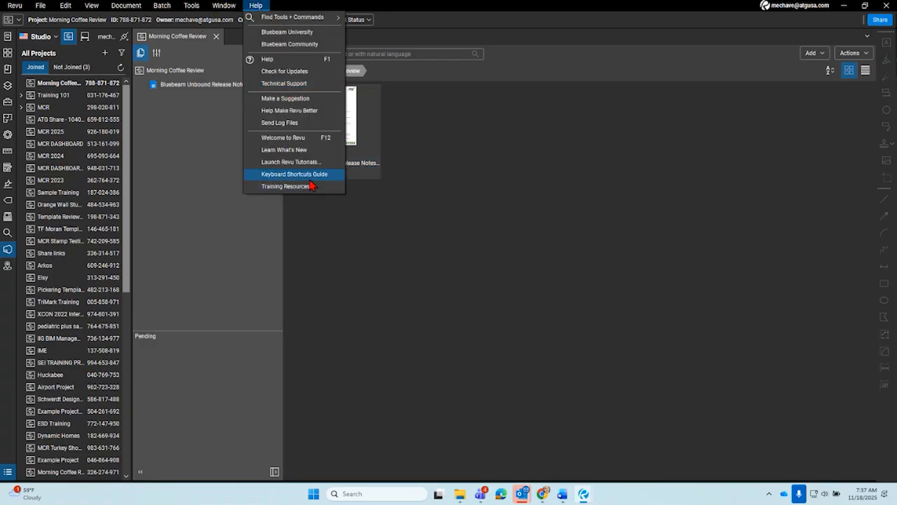
left_click(289, 71)
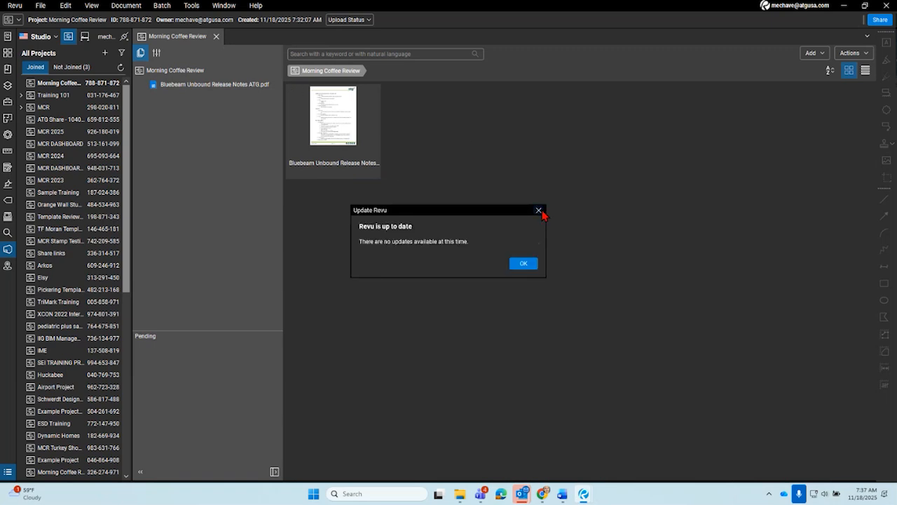
left_click(539, 210)
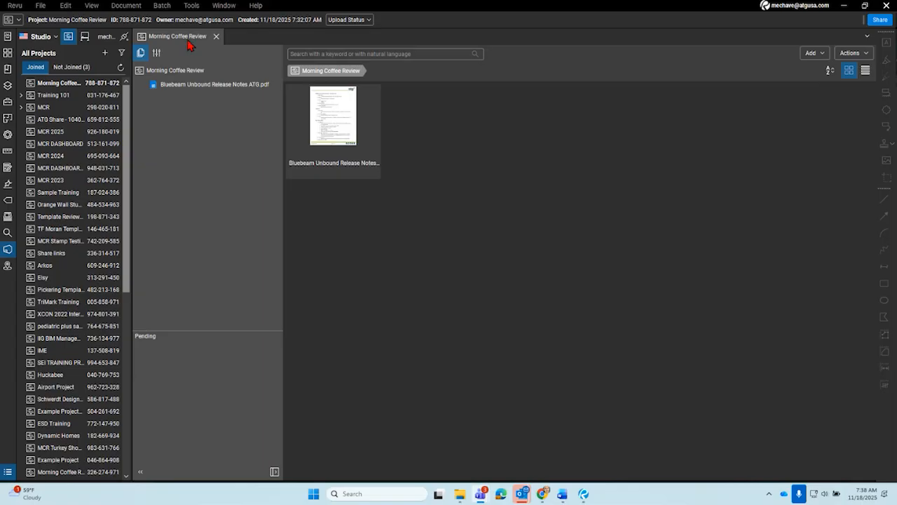
Step: Close the Morning Coffee Review project and open the pinned A1.2.0 - 2ND FLOOR REFERENCE PLAN at the concession area near the door
left_click(216, 37)
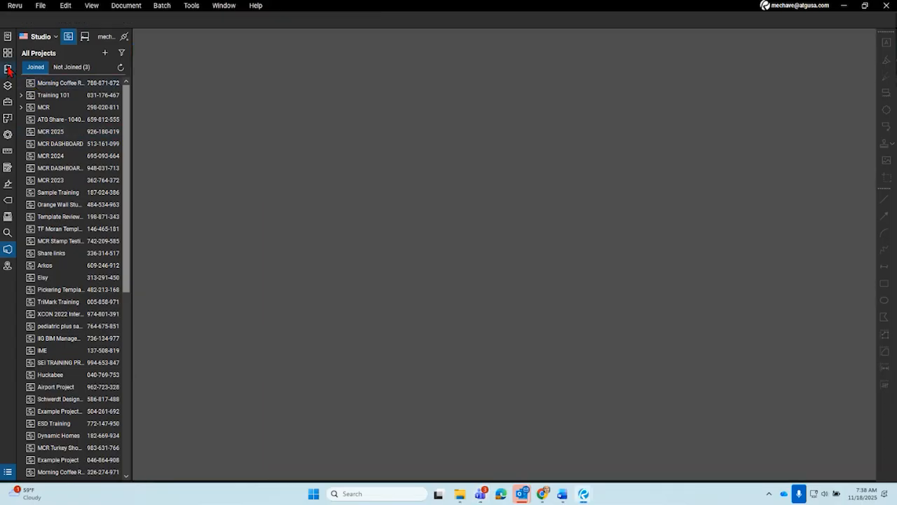
left_click(8, 45)
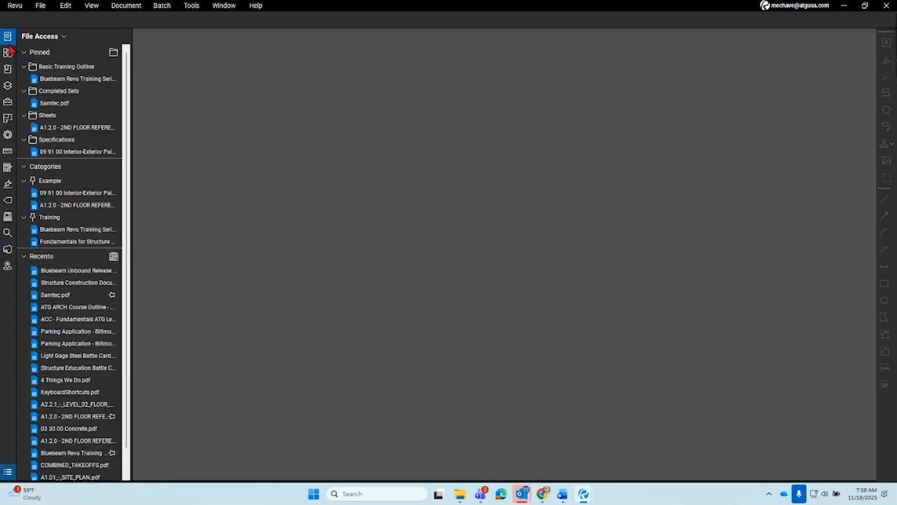
left_click(75, 129)
scroll(464, 209, "down", 4)
left_click_drag(491, 210, 420, 290)
scroll(452, 265, "up", 2)
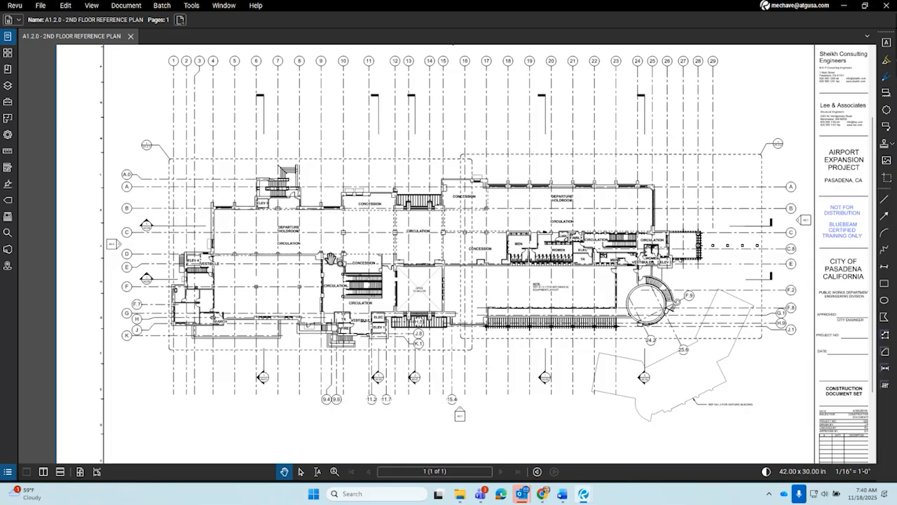
scroll(364, 200, "up", 6)
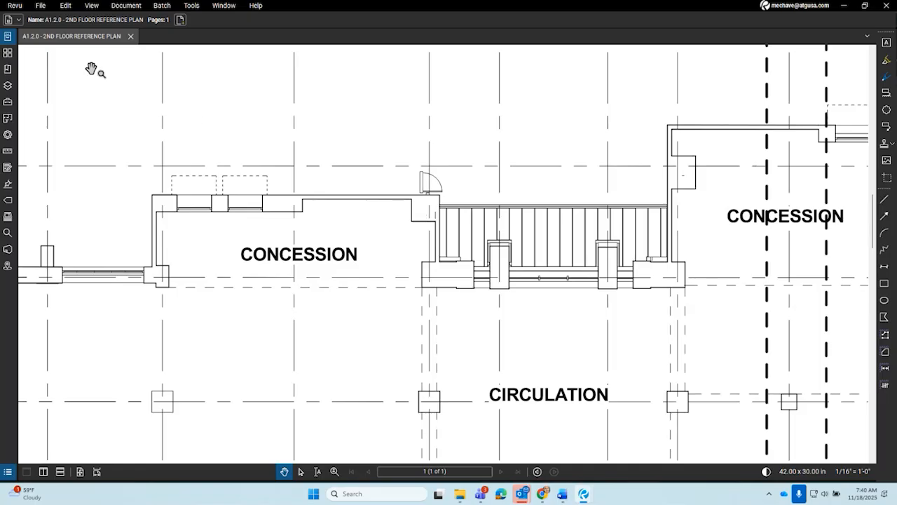
Step: Switch to the Revu Advanced profile and hide the Markups List and Tool Chest to enlarge the drawing area
left_click(15, 6)
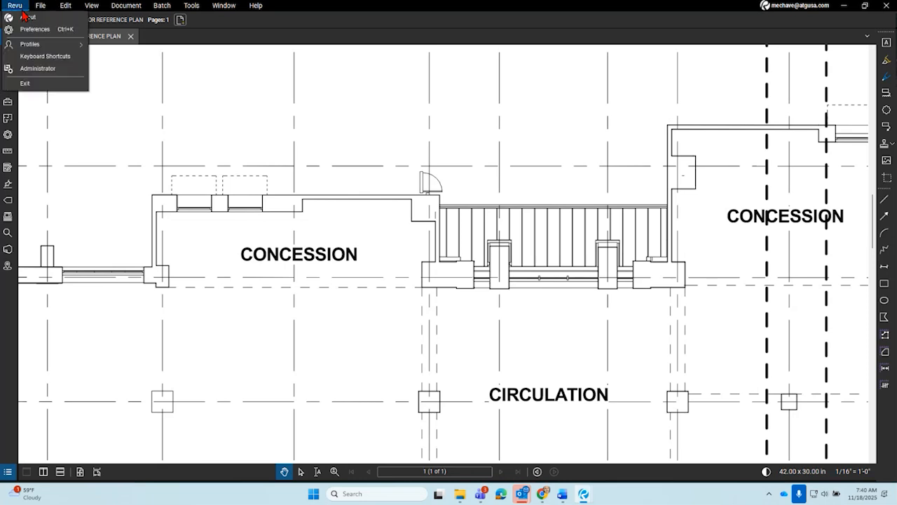
mouse_move(27, 46)
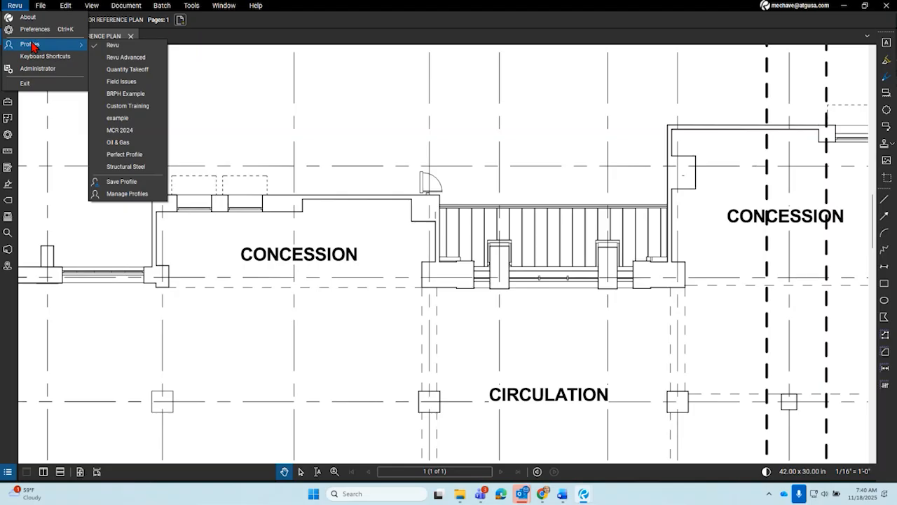
left_click(21, 6)
left_click(17, 5)
left_click(127, 60)
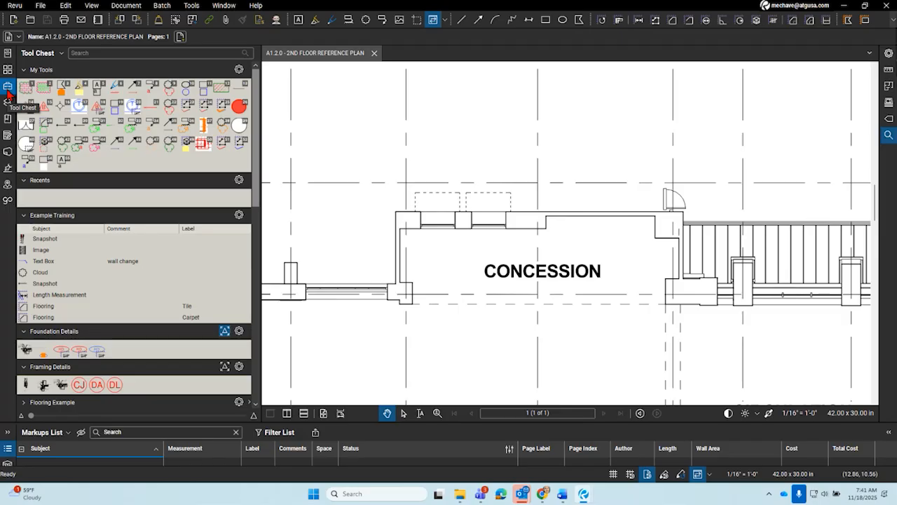
left_click(10, 448)
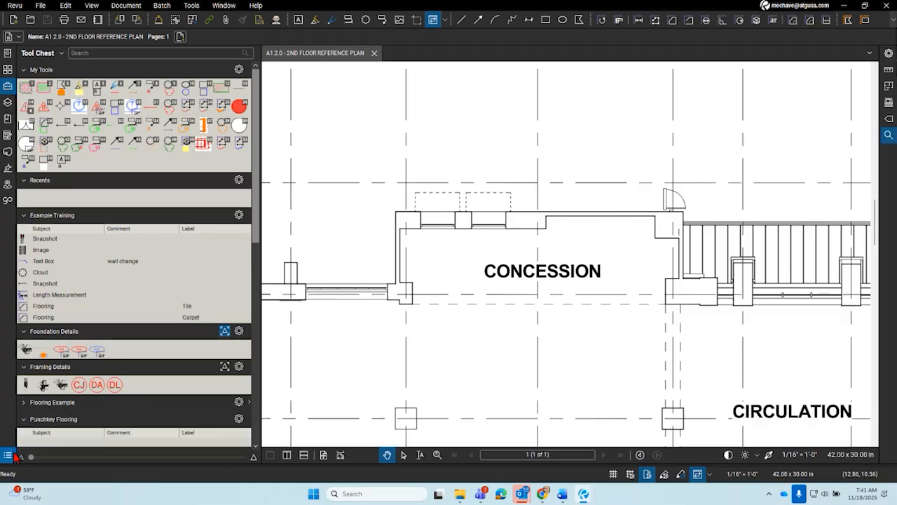
left_click(9, 87)
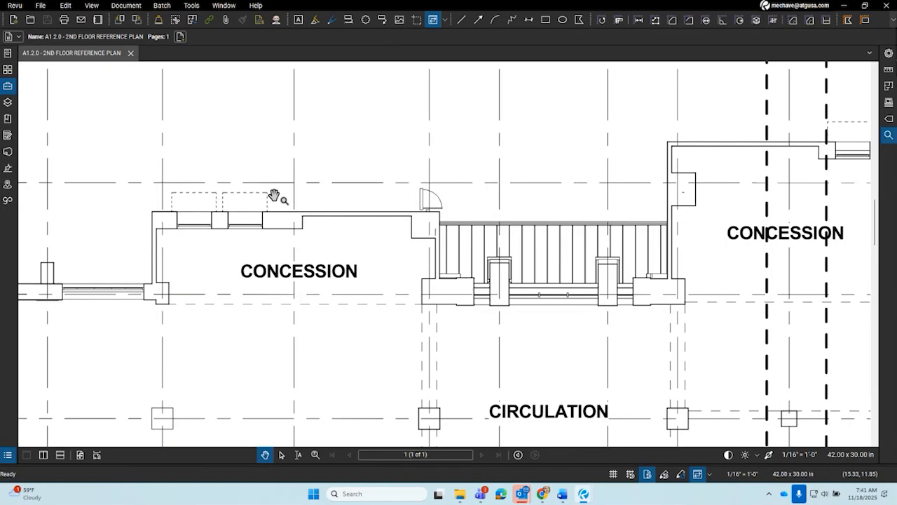
Step: View the list of available profiles and leave it without changing the active one
left_click(15, 5)
mouse_move(31, 48)
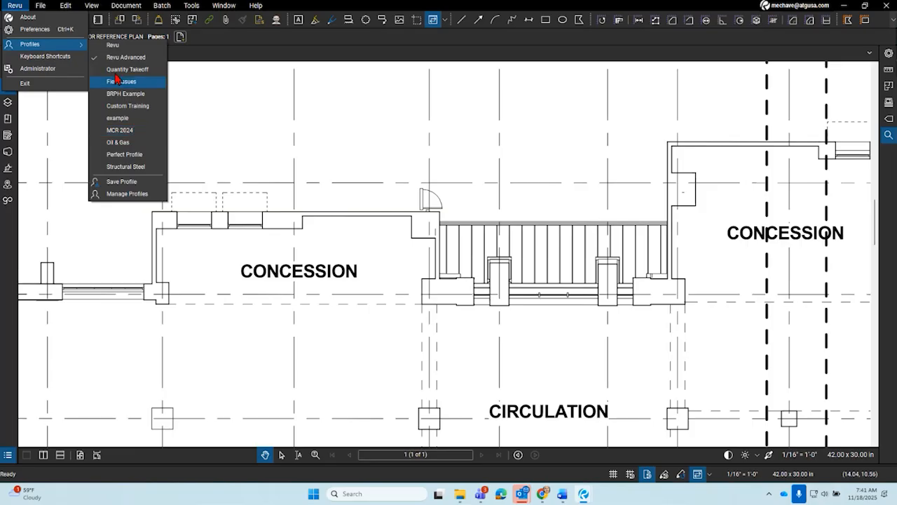
left_click(236, 65)
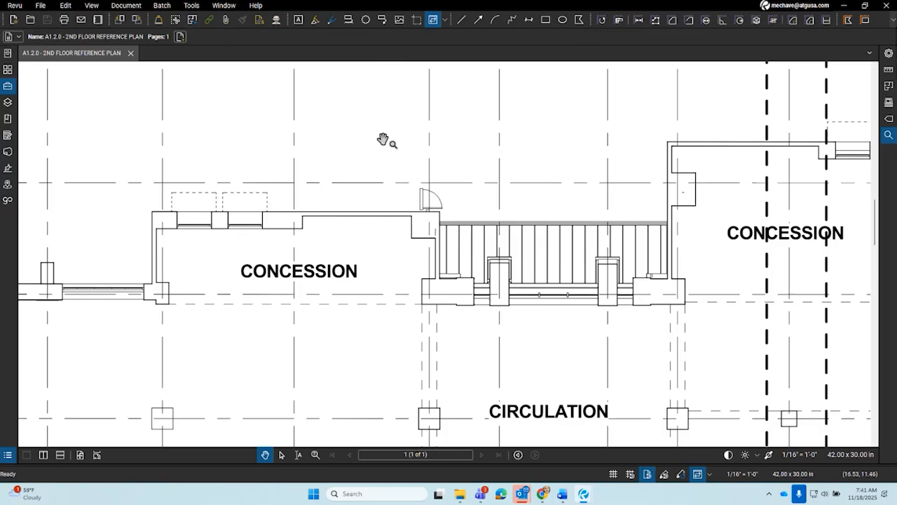
Step: Draw a red cloud around the door beside the concession room with the Cloud tool
left_click(367, 20)
left_click_drag(408, 167, 459, 236)
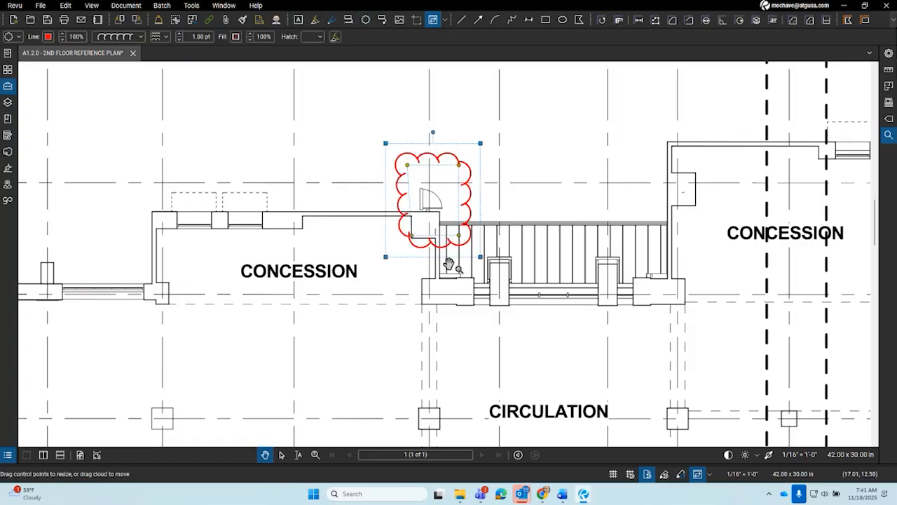
scroll(452, 280, "down", 3)
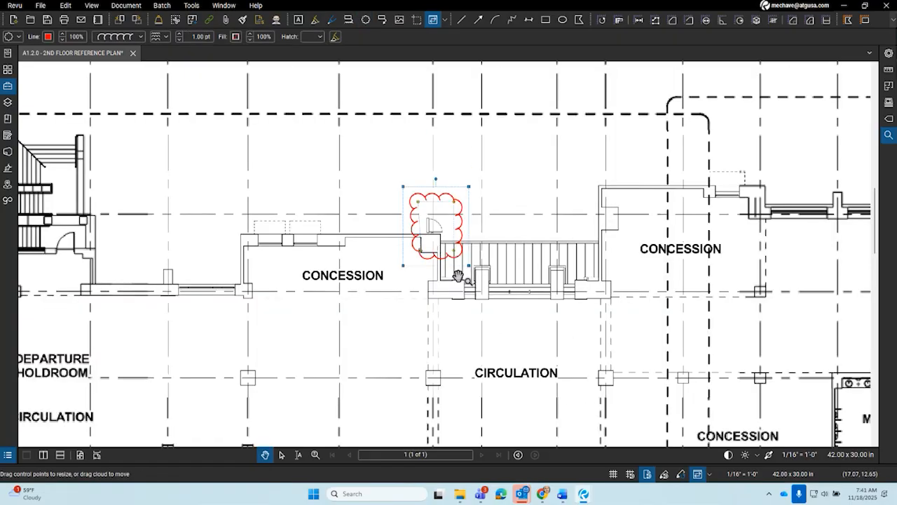
scroll(488, 271, "up", 2)
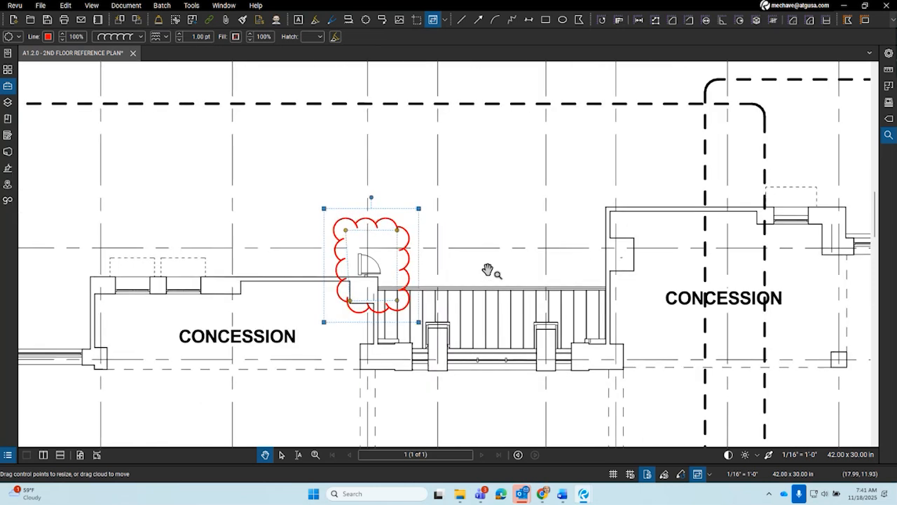
Step: Draw an arrow pointing at the door's cloud and place an empty text box at the arrow's tail
left_click(478, 19)
left_click_drag(499, 205, 411, 237)
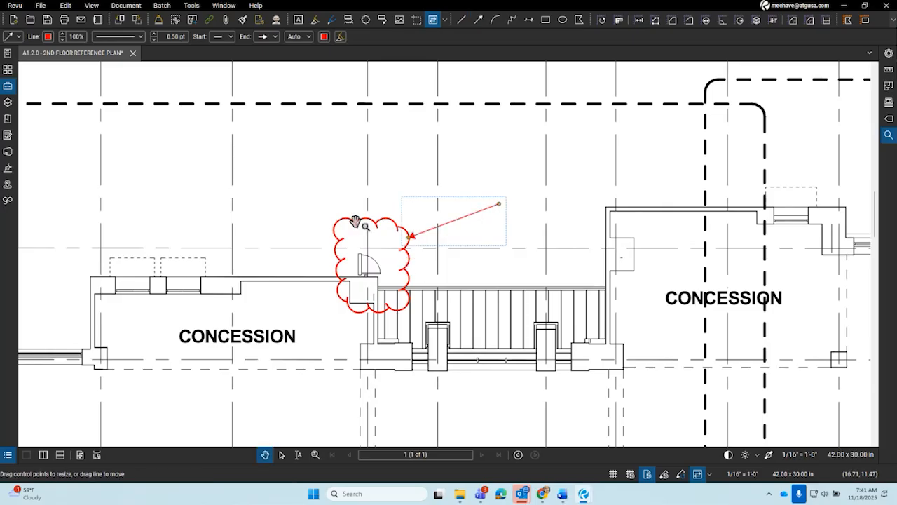
left_click_drag(498, 191, 542, 216)
key("Escape")
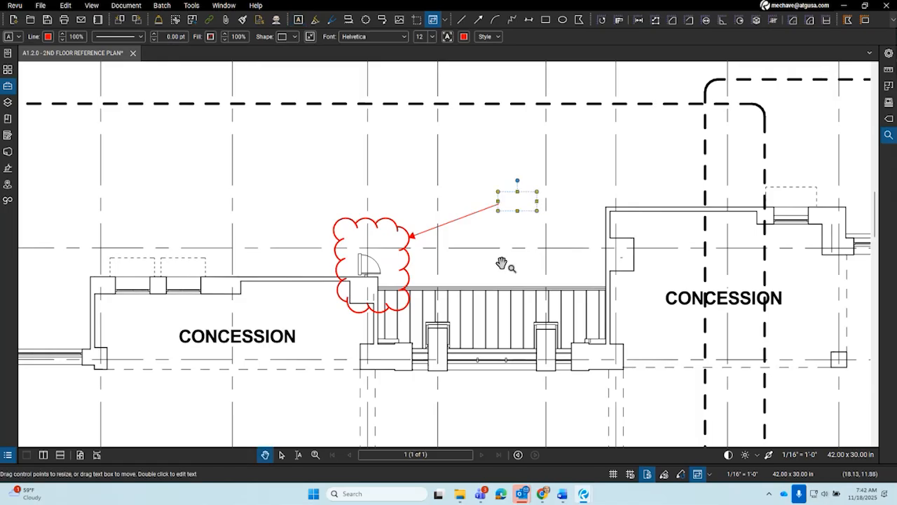
Step: Select the cloud, arrow and text box together and delete them
left_click(281, 454)
left_click_drag(635, 326, 335, 175)
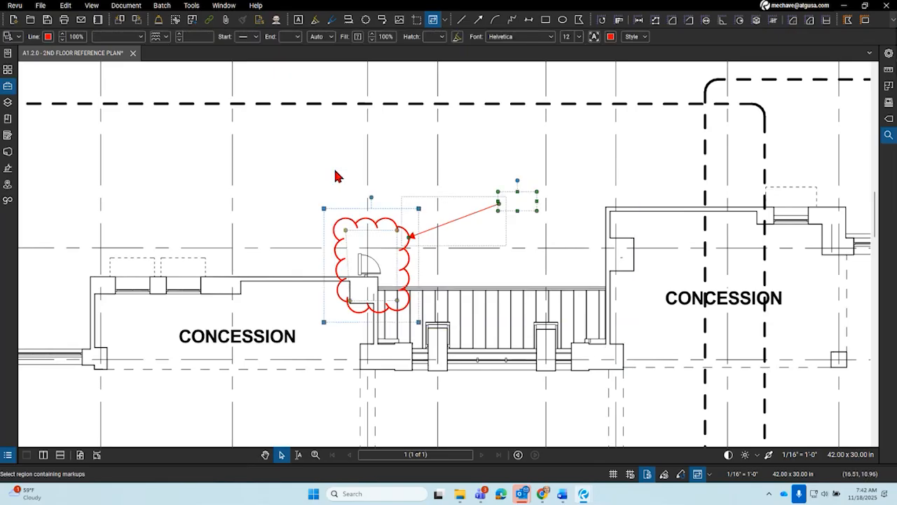
key("Delete")
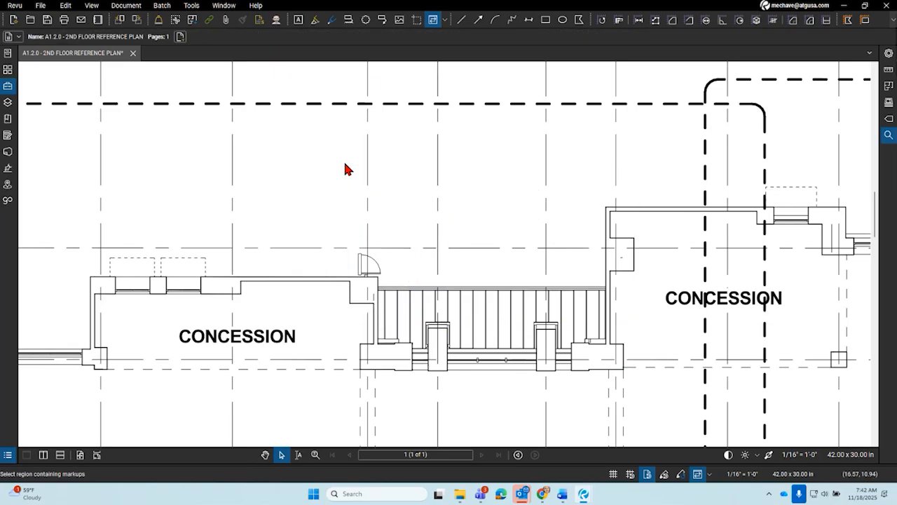
Step: Place a Cloud+ markup around the door beside the concession room with the callout text "Door?"
left_click(349, 21)
left_click_drag(330, 226, 405, 321)
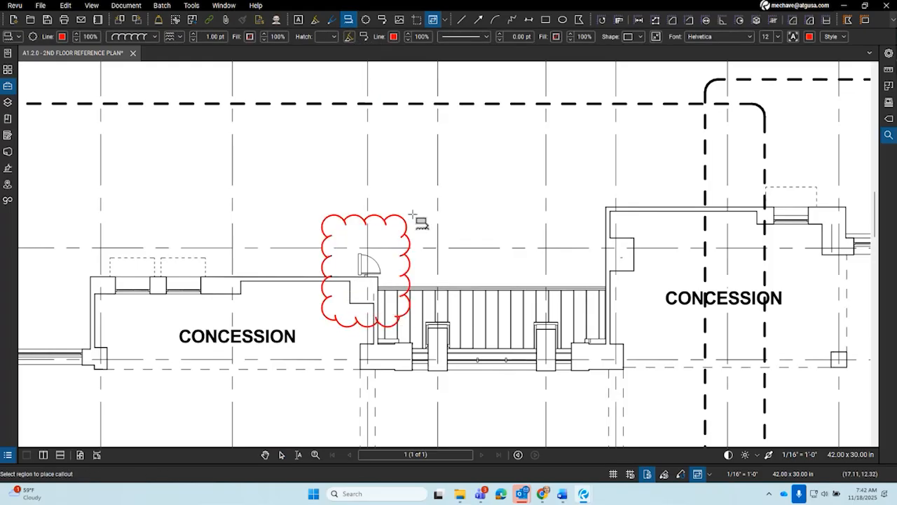
left_click(482, 186)
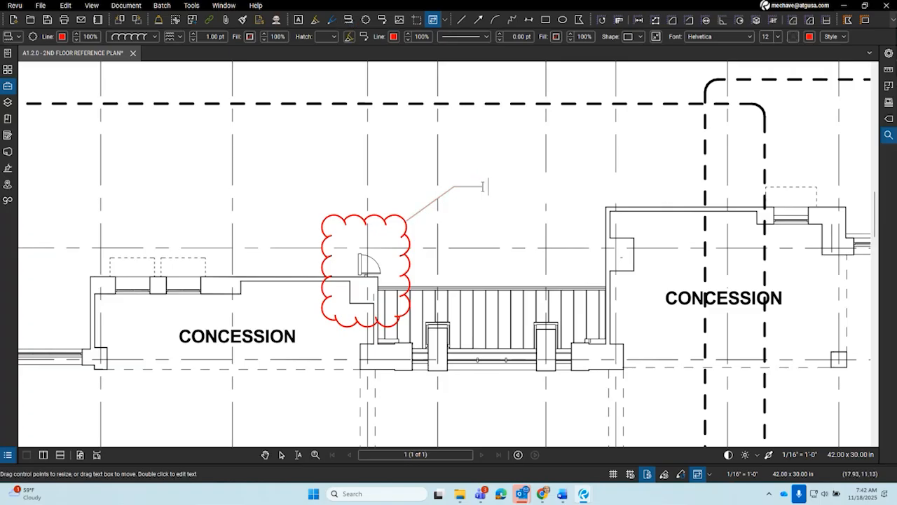
type("Door?")
key("Escape")
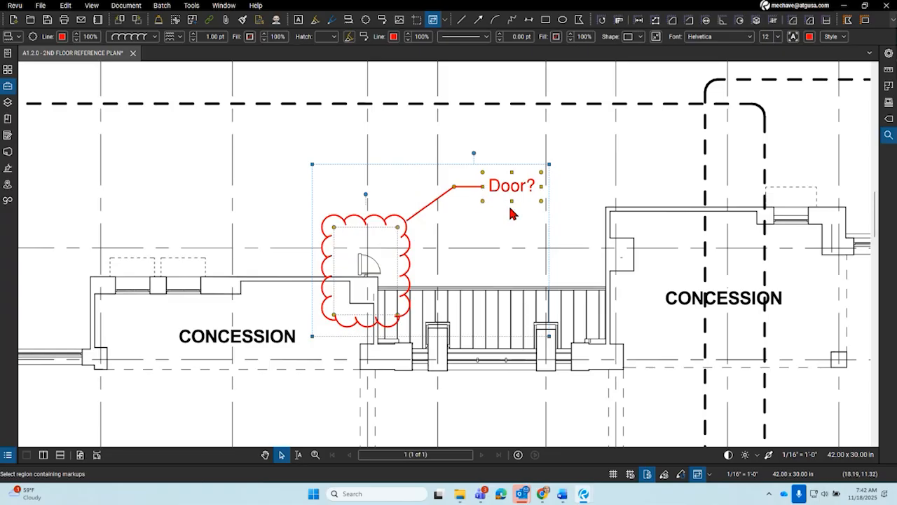
Step: Review the General options and the Markup settings for tools in the Preferences, and close them without changes
left_click(14, 10)
left_click(31, 42)
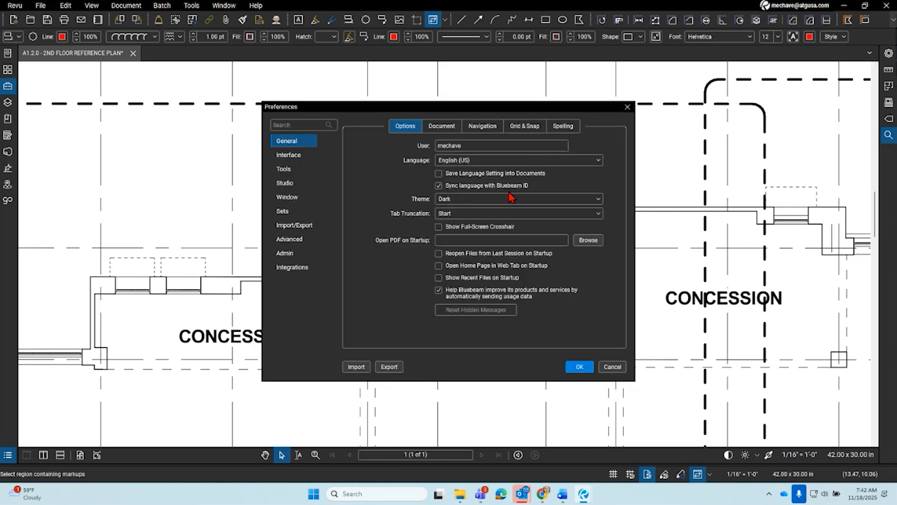
left_click(291, 170)
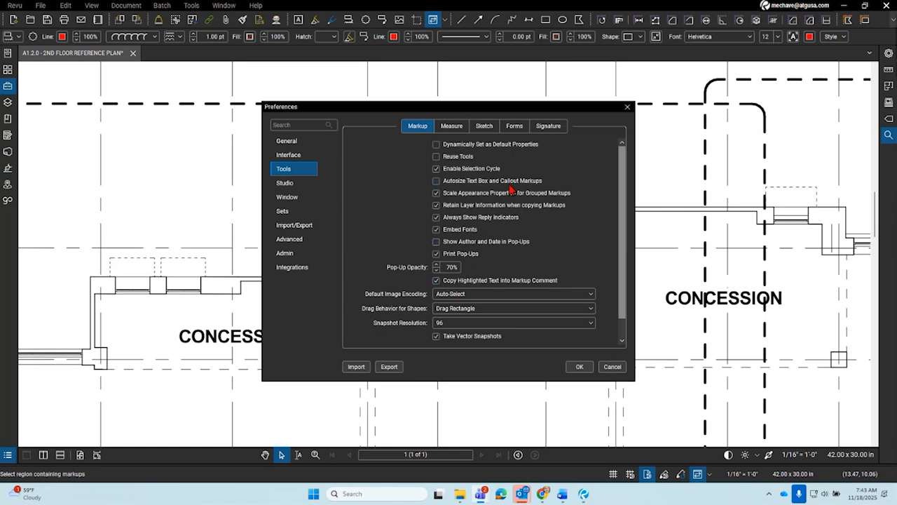
mouse_move(488, 112)
left_mouse_down()
mouse_move(463, 97)
mouse_move(466, 72)
left_mouse_up()
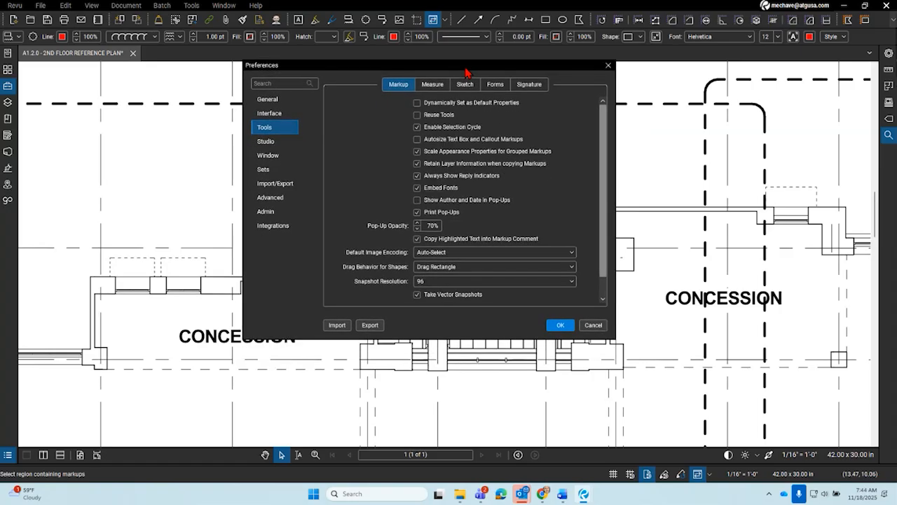
left_click_drag(465, 72, 484, 71)
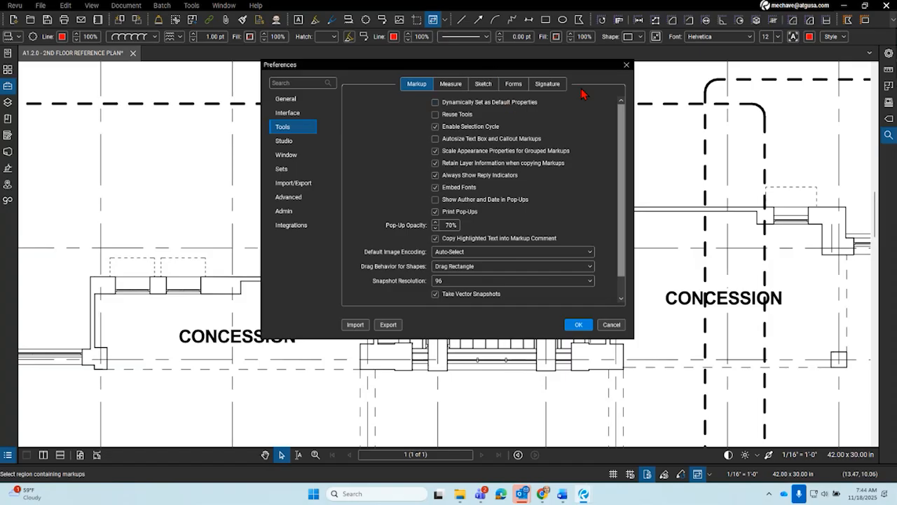
left_click(627, 65)
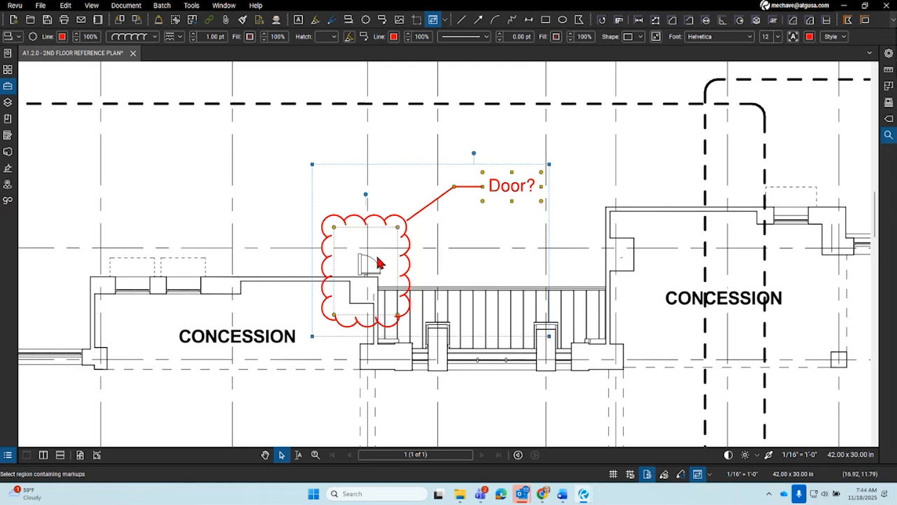
Step: Set the leader line and the cloud outline of the "Door?" Cloud+ markup to blue
scroll(429, 271, "down", 3)
left_click(440, 337)
scroll(433, 341, "up", 3)
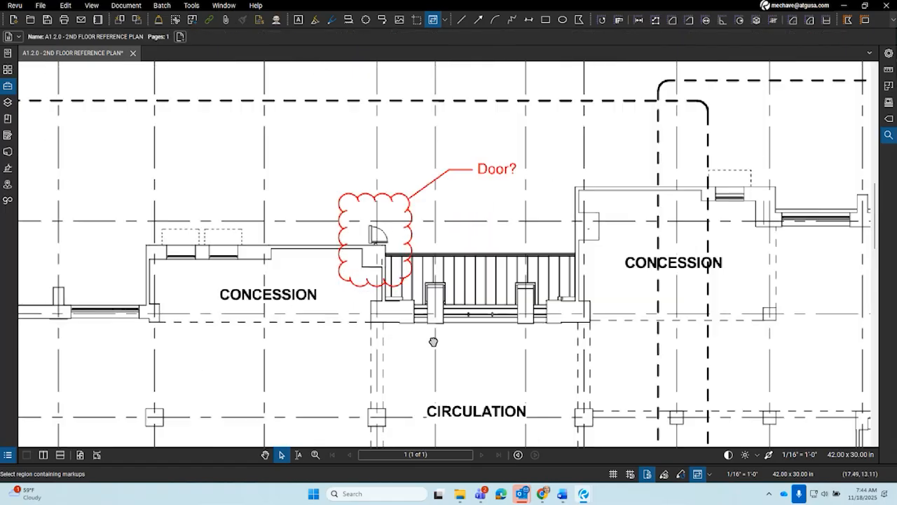
left_click_drag(433, 342, 451, 361)
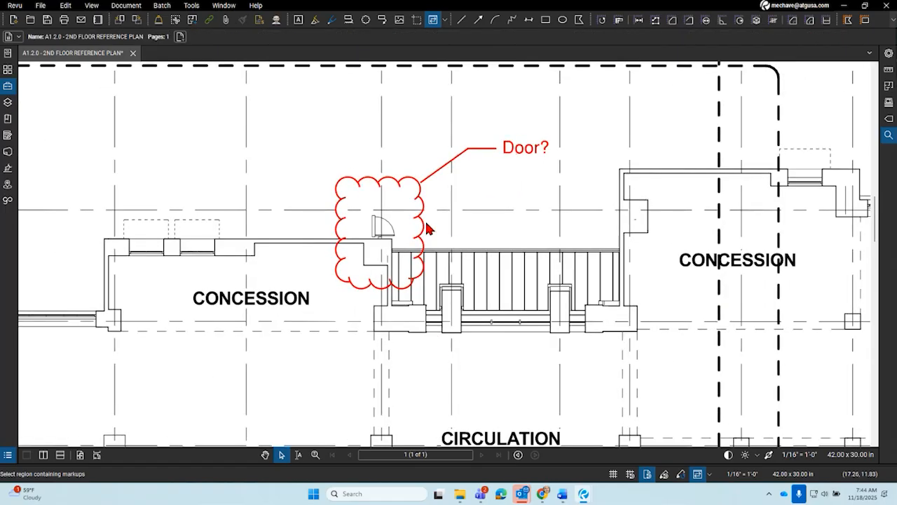
left_click_drag(468, 231, 509, 245)
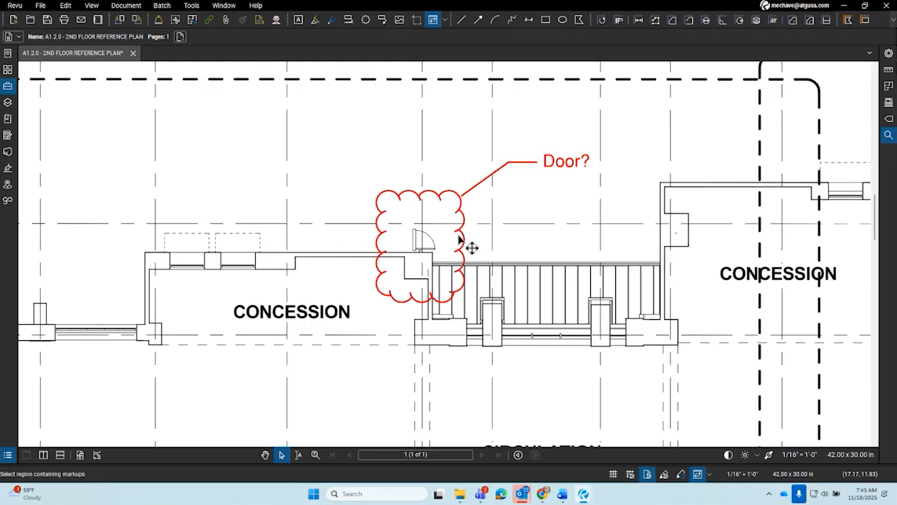
left_click(466, 255)
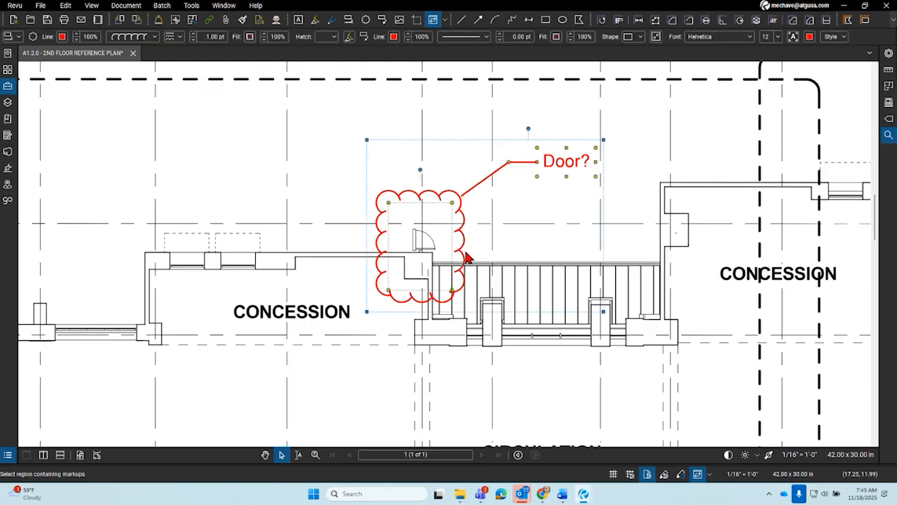
left_click(394, 36)
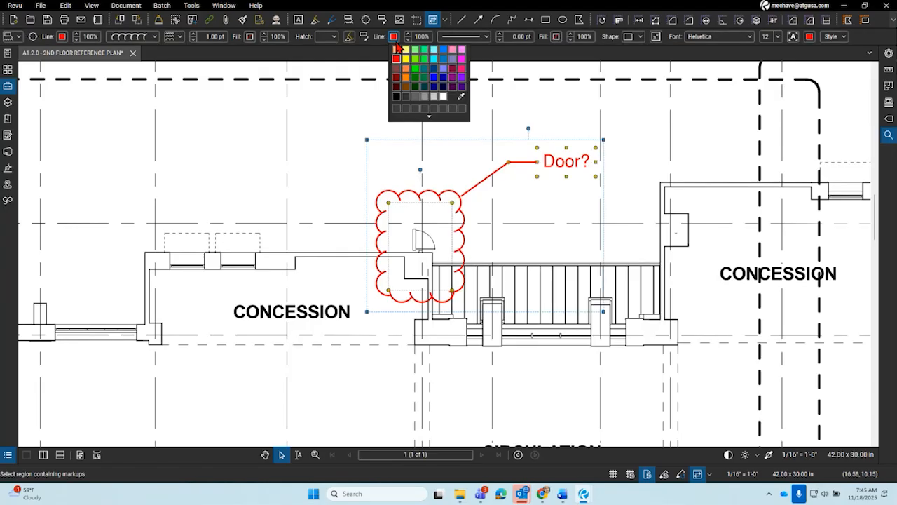
left_click(434, 85)
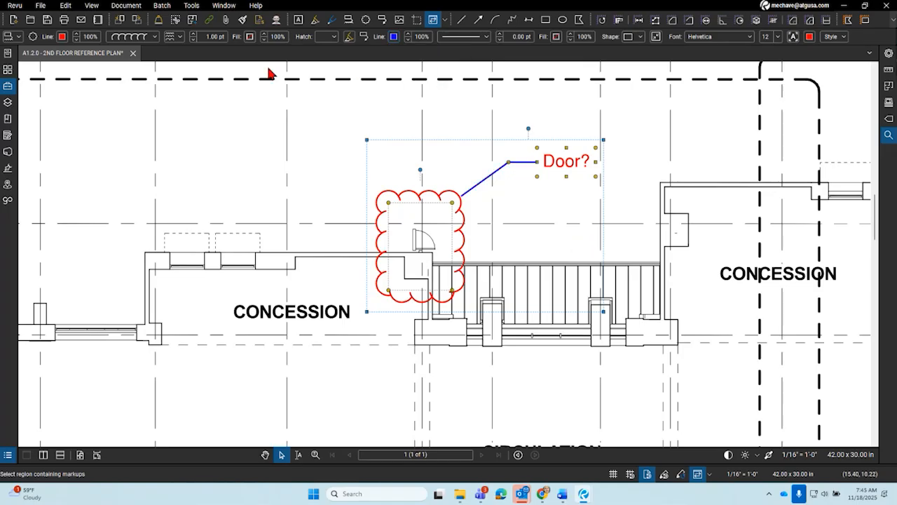
left_click(62, 36)
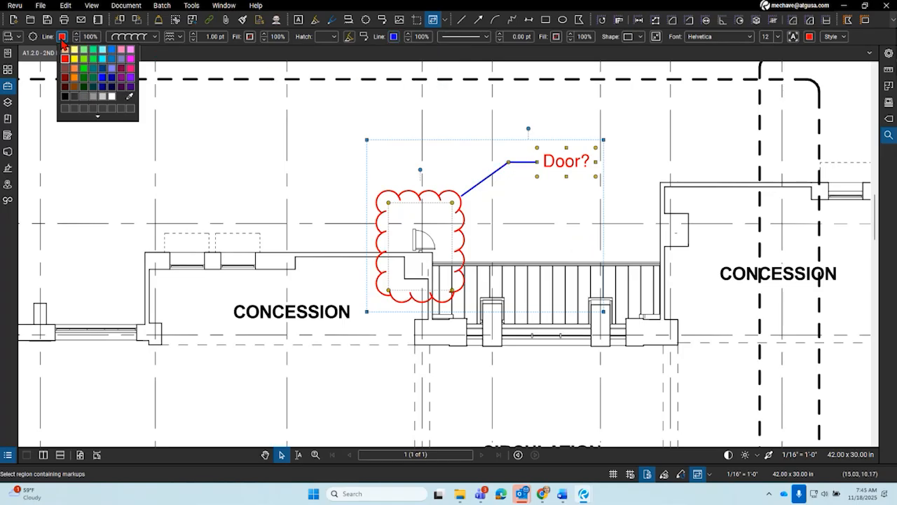
left_click(104, 85)
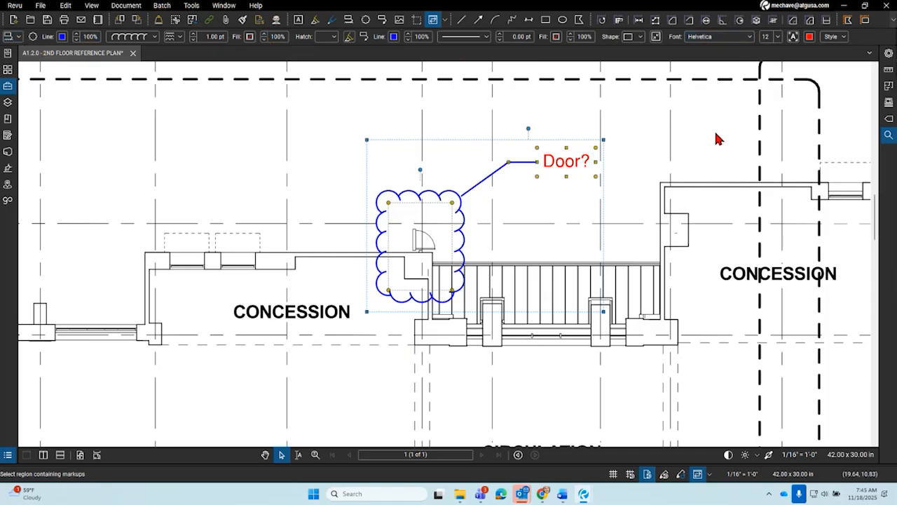
Step: Open the properties of the "Door?" Cloud+ markup, try to change its hatch color to blue, and close them
left_click(889, 54)
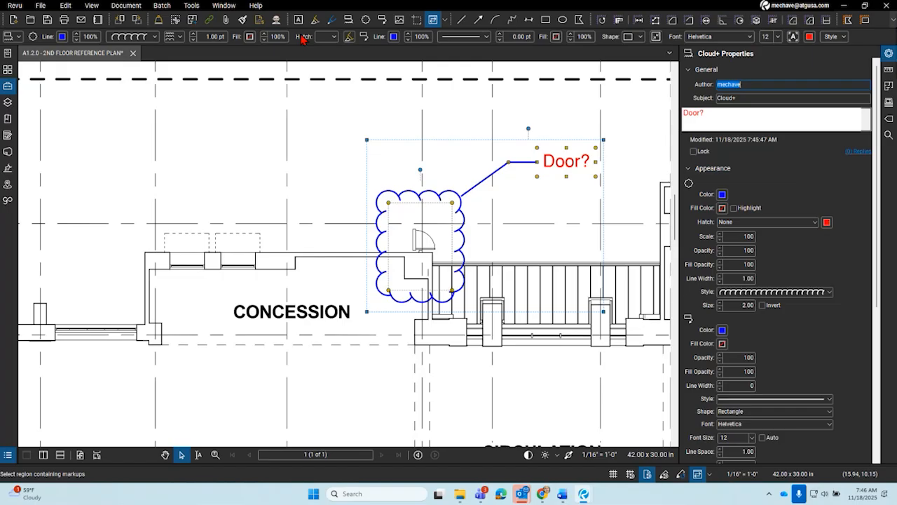
left_click(827, 223)
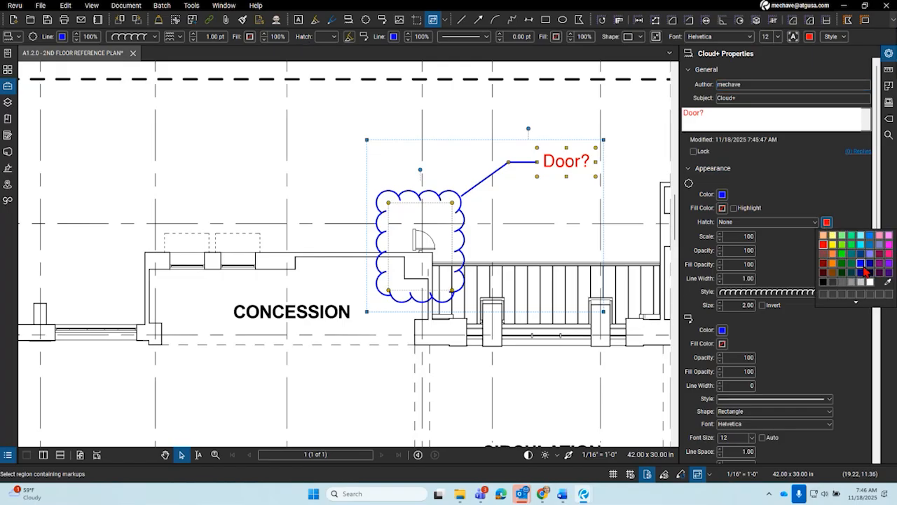
left_click(863, 272)
left_click(888, 53)
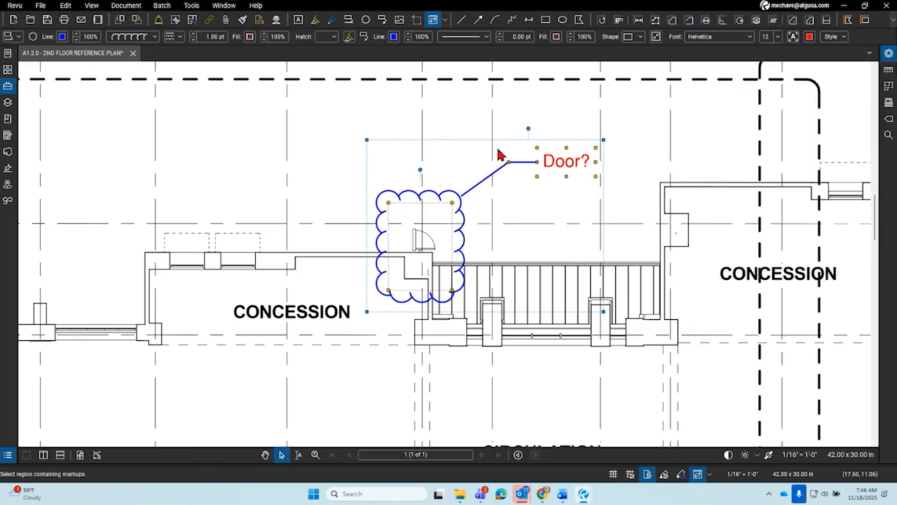
Step: Set the text color of the "Door?" callout to blue and deselect the markup
left_click(810, 36)
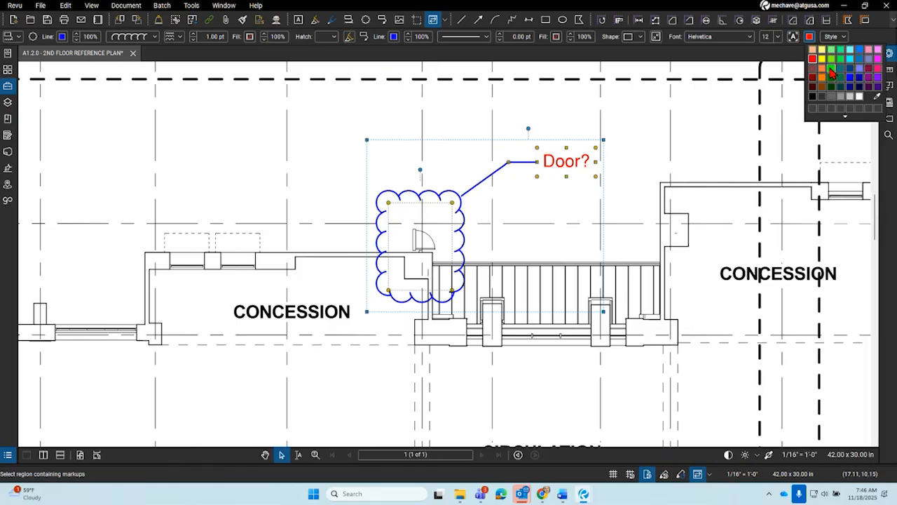
left_click(849, 81)
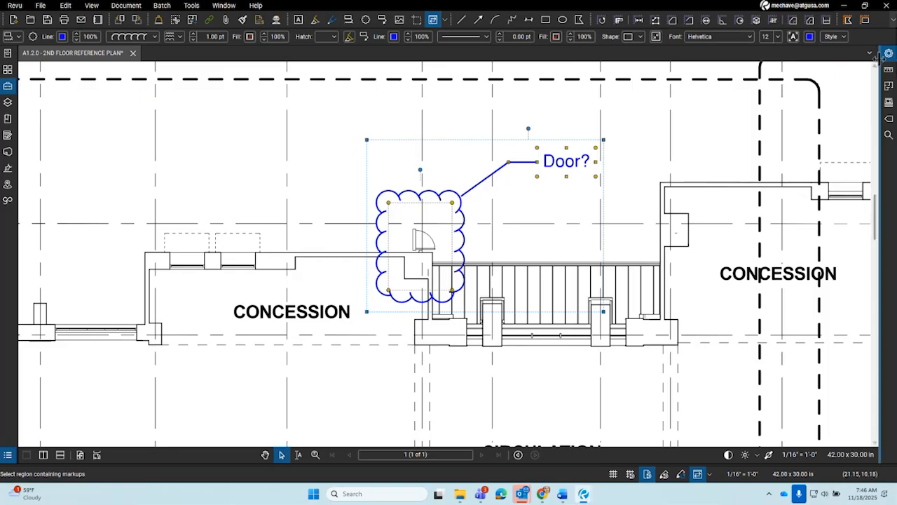
left_click(705, 272)
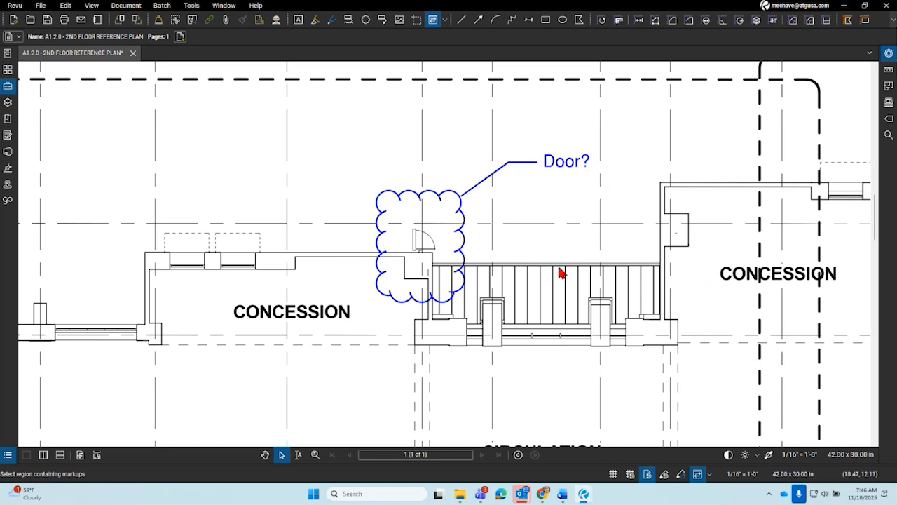
Step: Fill the "Door?" cloud with a dots hatch and set the hatch color to blue
left_click(459, 239)
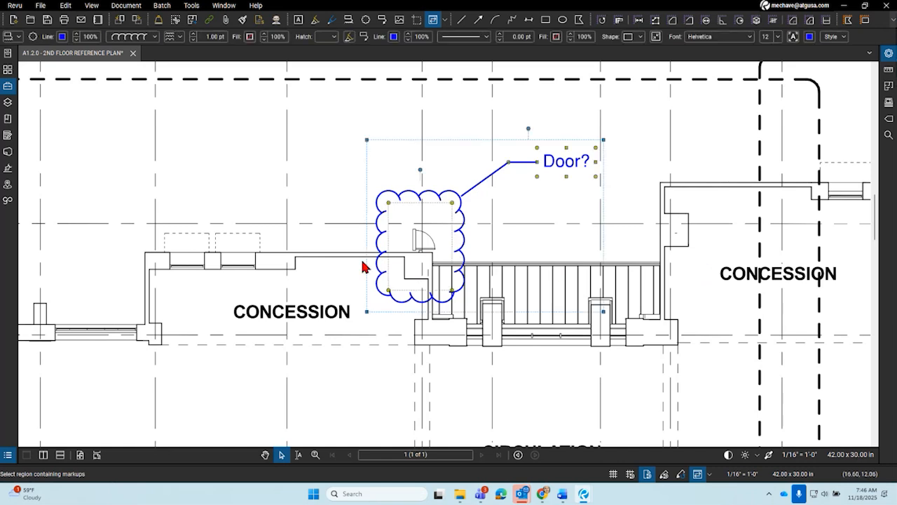
left_click(327, 36)
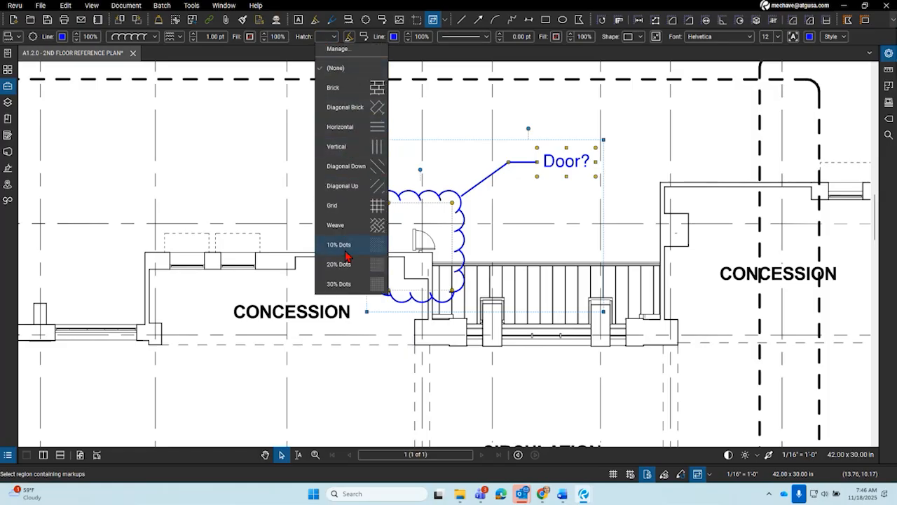
left_click(343, 260)
scroll(470, 288, "up", 2)
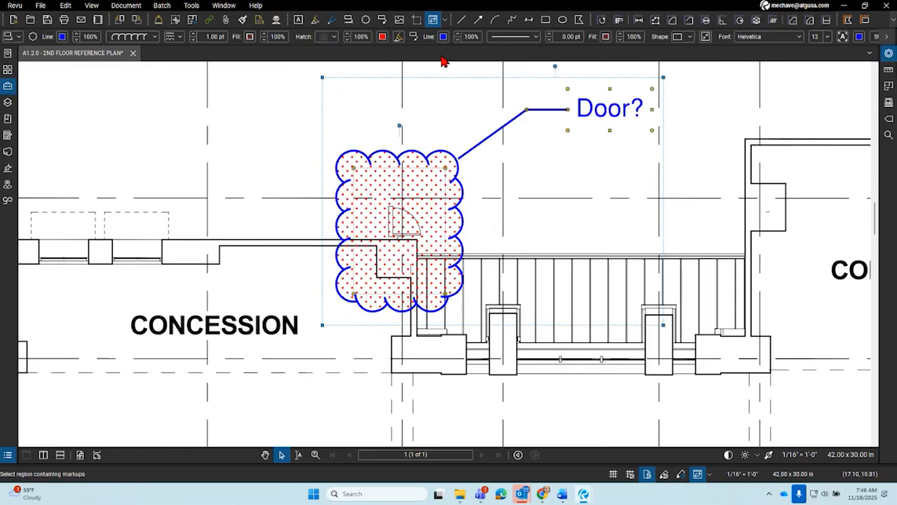
left_click(443, 36)
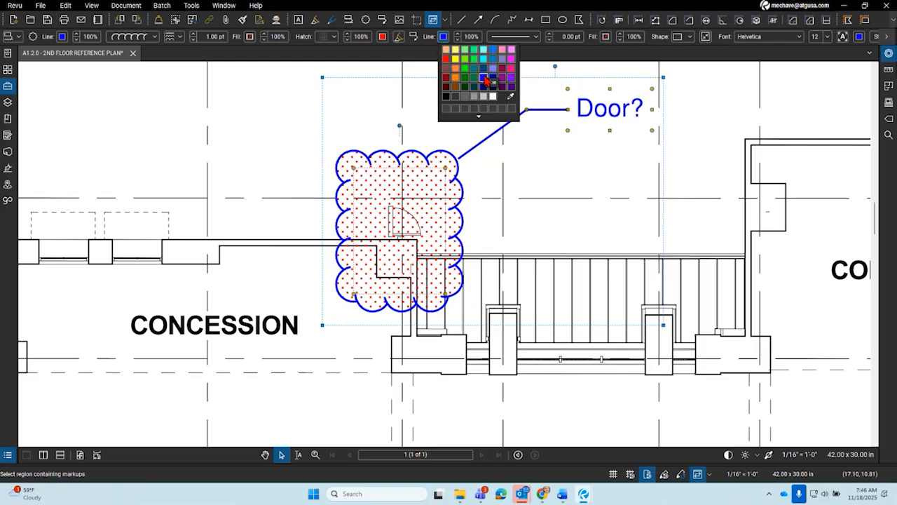
left_click(384, 40)
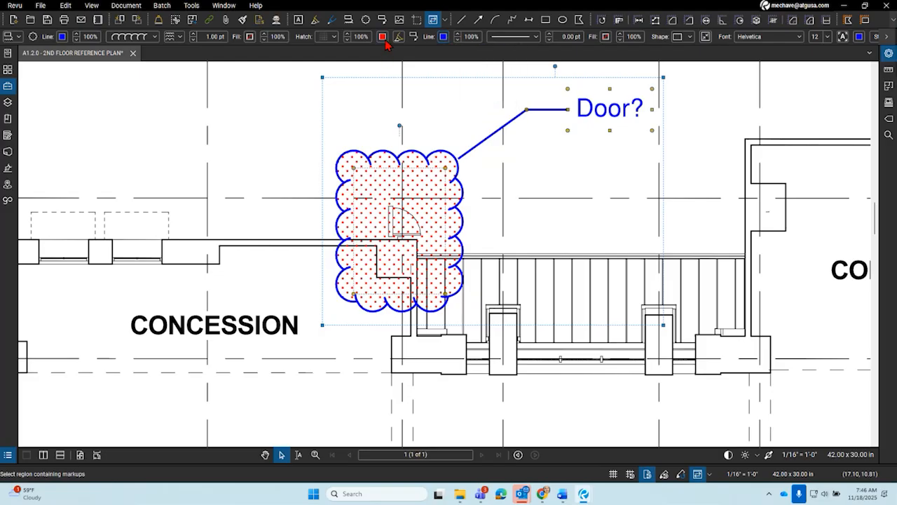
left_click(385, 42)
left_click(426, 85)
scroll(574, 204, "down", 1)
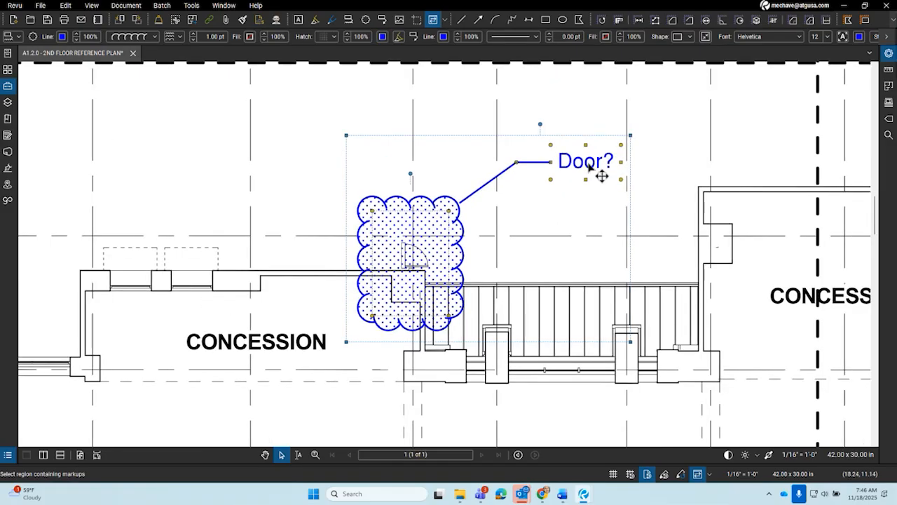
Step: Try the circle shape for the "Door?" callout box, return it to a rectangle, and widen the box
left_click(683, 37)
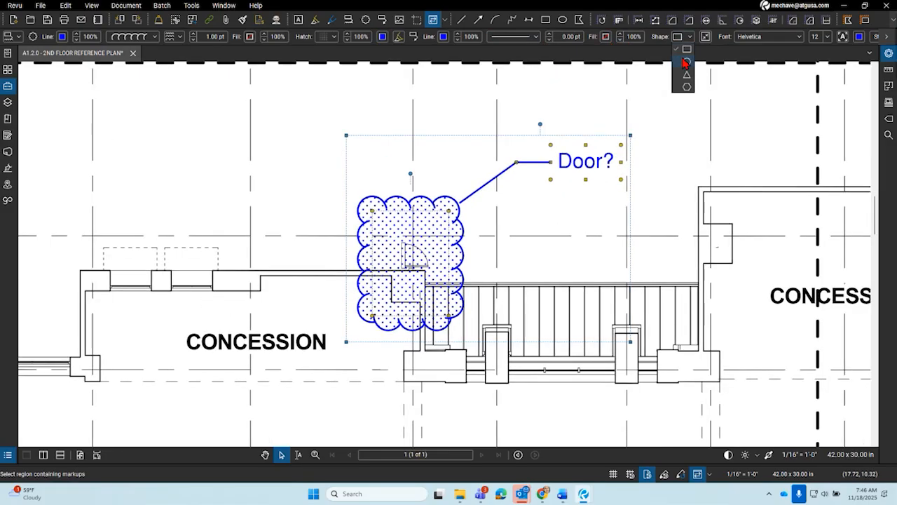
left_click(686, 61)
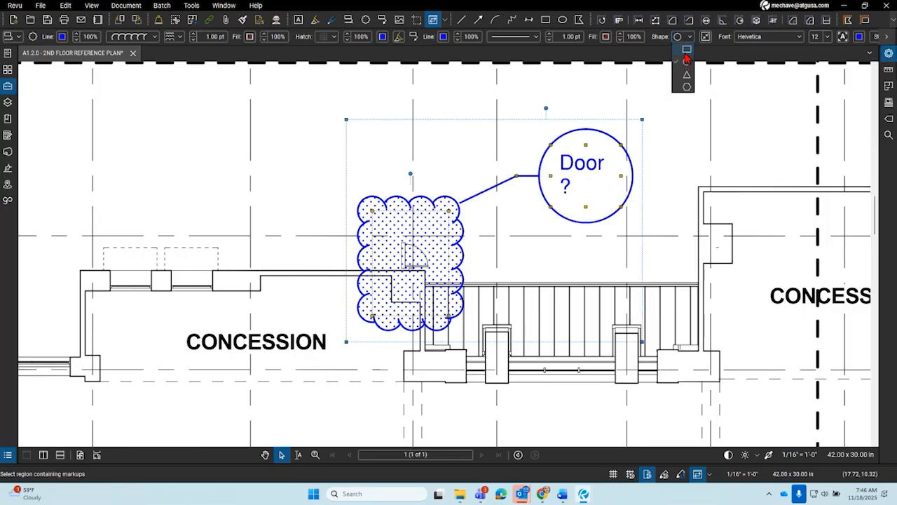
left_click(685, 51)
left_click_drag(623, 177, 646, 177)
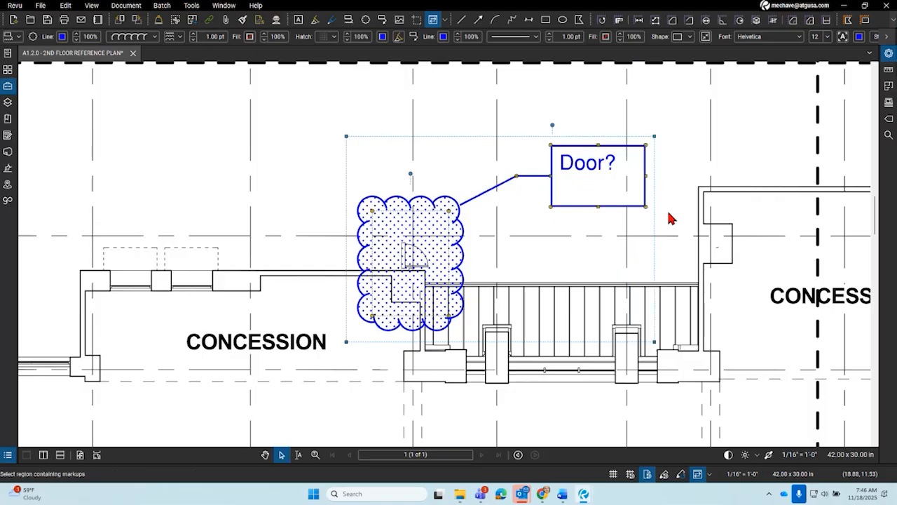
left_click(684, 36)
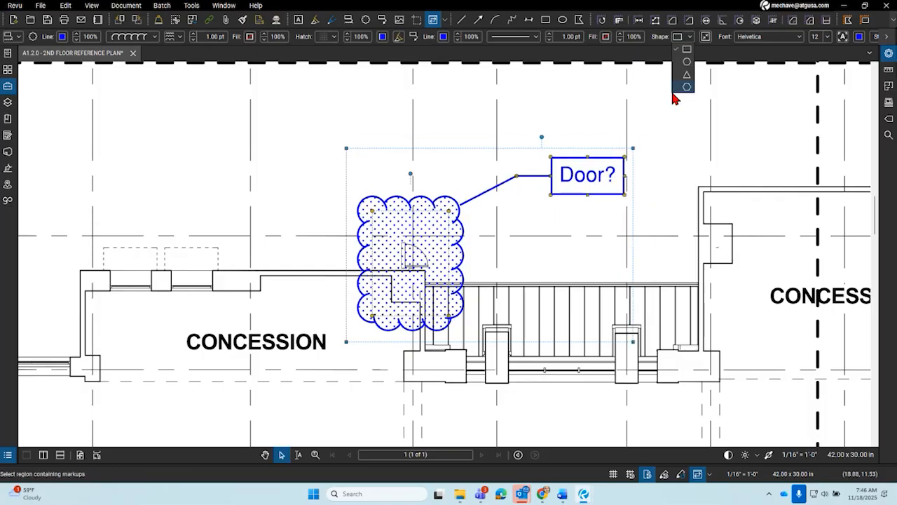
key("ctrl")
key("ctrl")
scroll(610, 186, "up", 4)
scroll(608, 210, "down", 3)
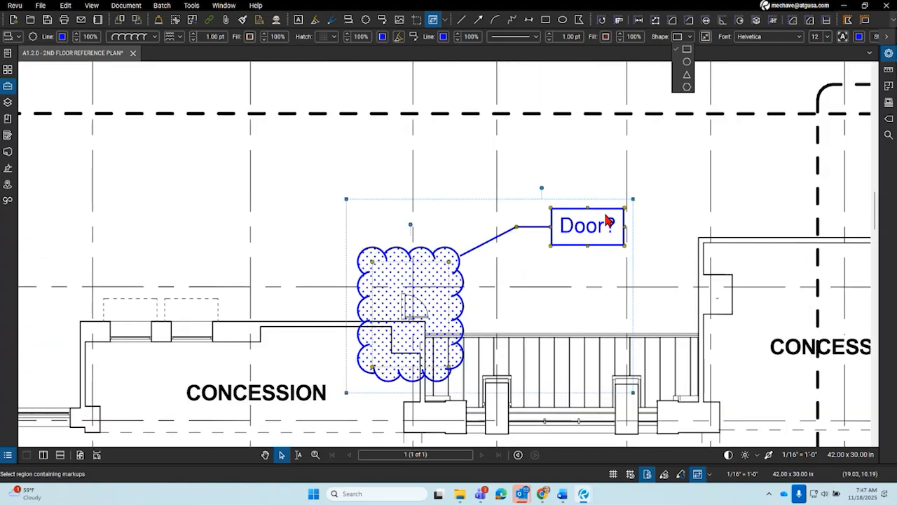
left_click(572, 289)
scroll(578, 291, "up", 2)
scroll(580, 298, "down", 3)
left_click(582, 316)
left_click(600, 195)
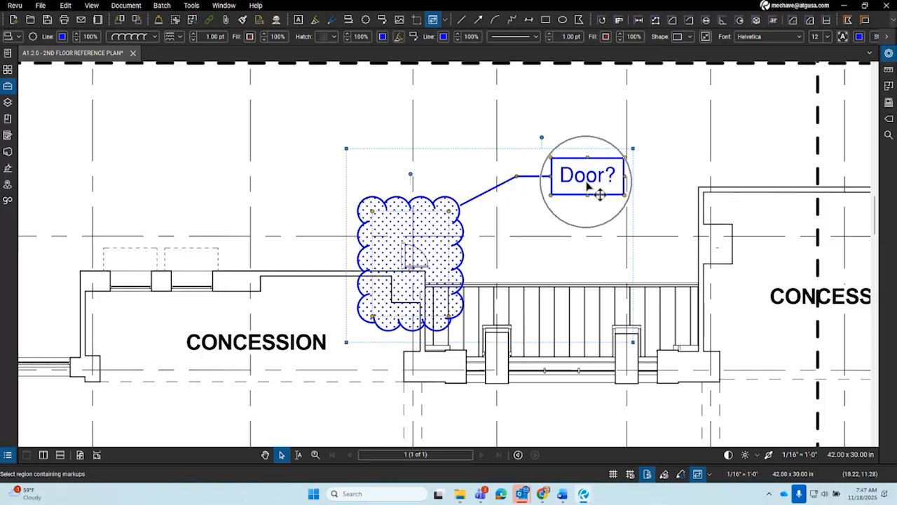
left_click(567, 231)
left_click_drag(580, 184, 581, 183)
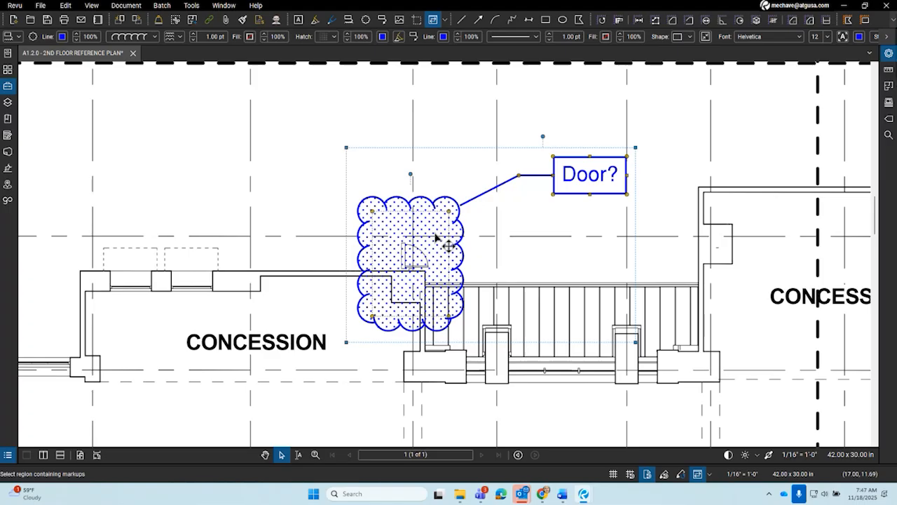
Step: Place a Cloud+ markup around the concession room's window nearest the door, with the callout text "same markup"
left_click(411, 124)
left_click(347, 19)
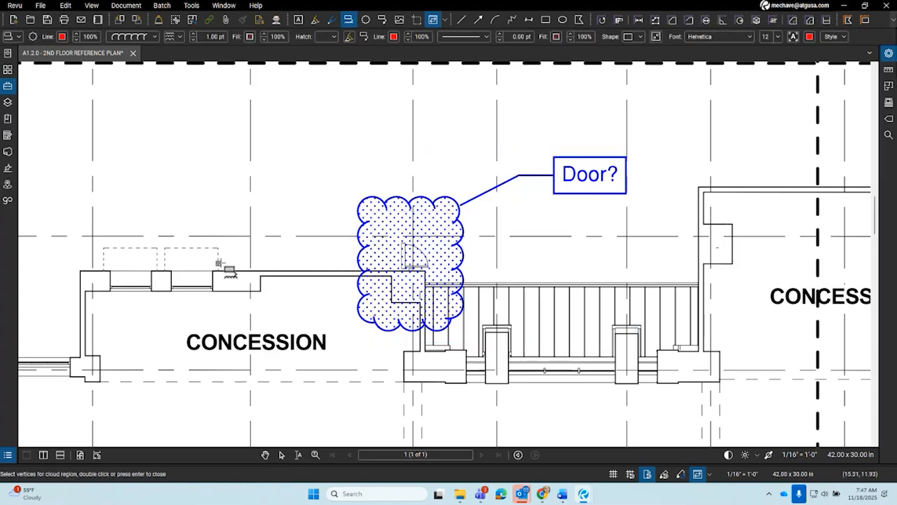
left_click_drag(180, 239, 237, 300)
left_click(322, 146)
type("same")
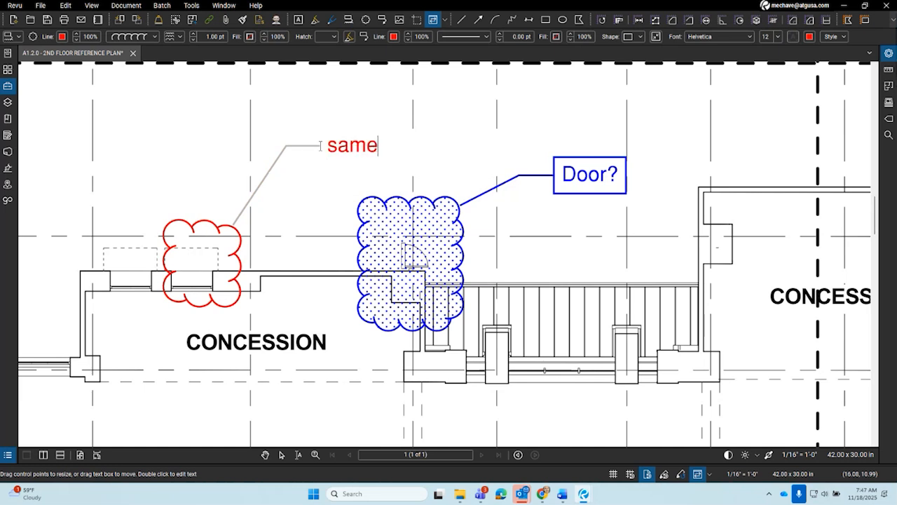
type(" markup")
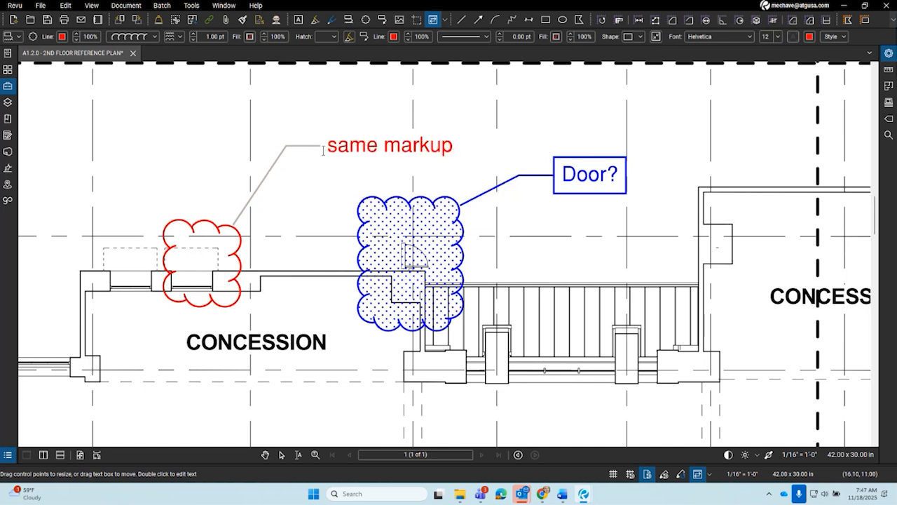
left_click(300, 102)
Step: Set the blue hatched "Door?" markup's appearance as the default for the Cloud+ tool
left_click(468, 257)
left_click(463, 255)
right_click(461, 254)
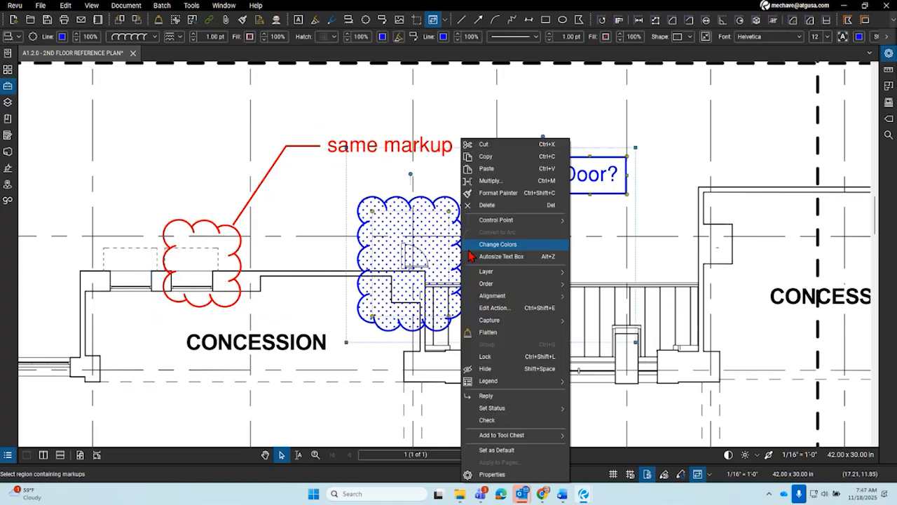
left_click(518, 454)
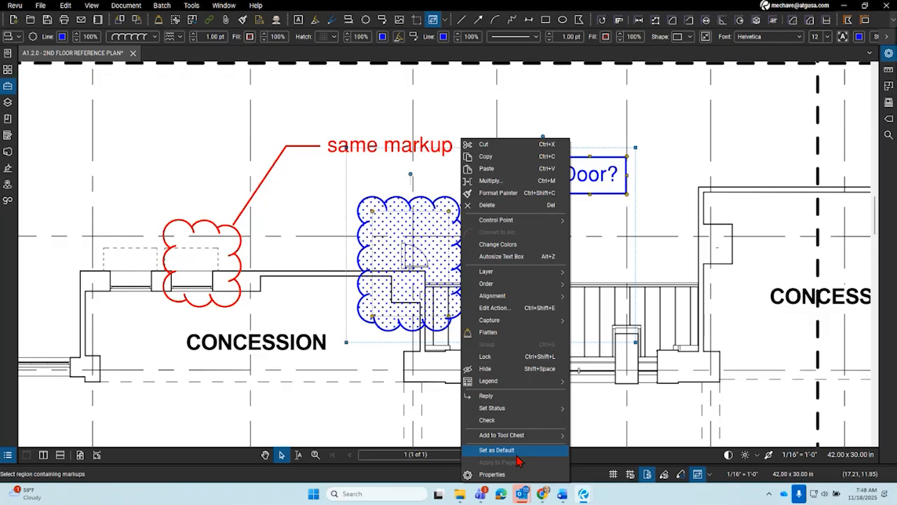
left_click(496, 450)
Step: Draw a test Cloud+ over the railing between the concession rooms and cancel it before placing the callout
left_click(349, 19)
left_click_drag(549, 244, 639, 324)
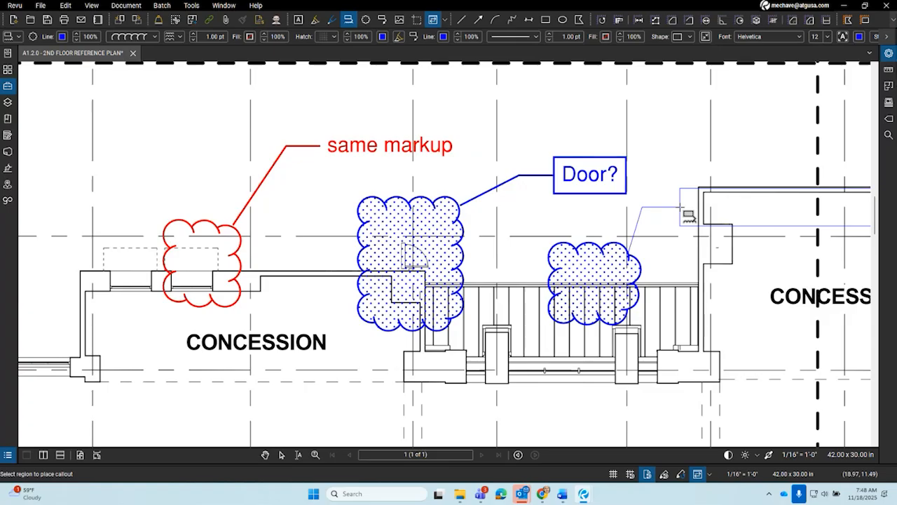
key("Escape")
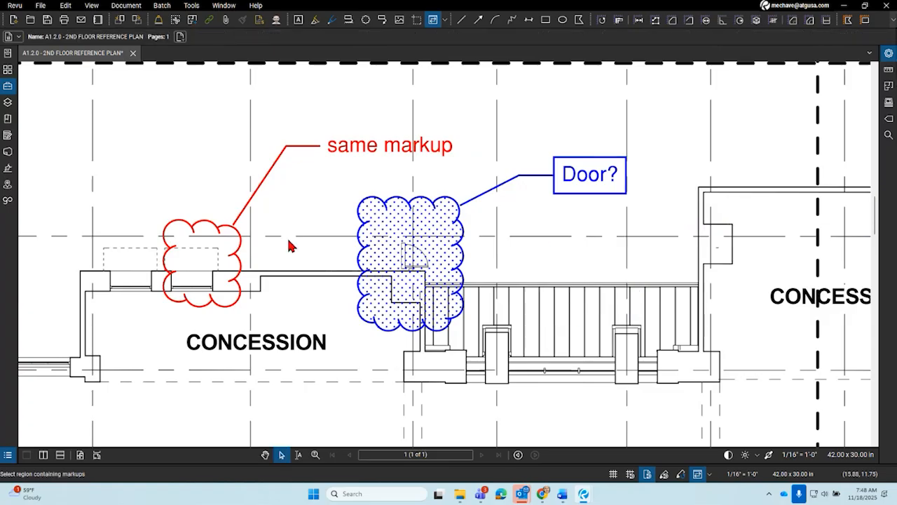
Step: Set the red "same markup" appearance as the Cloud+ default, draw a test cloud over the railing, and cancel it
left_click(238, 254)
right_click(238, 254)
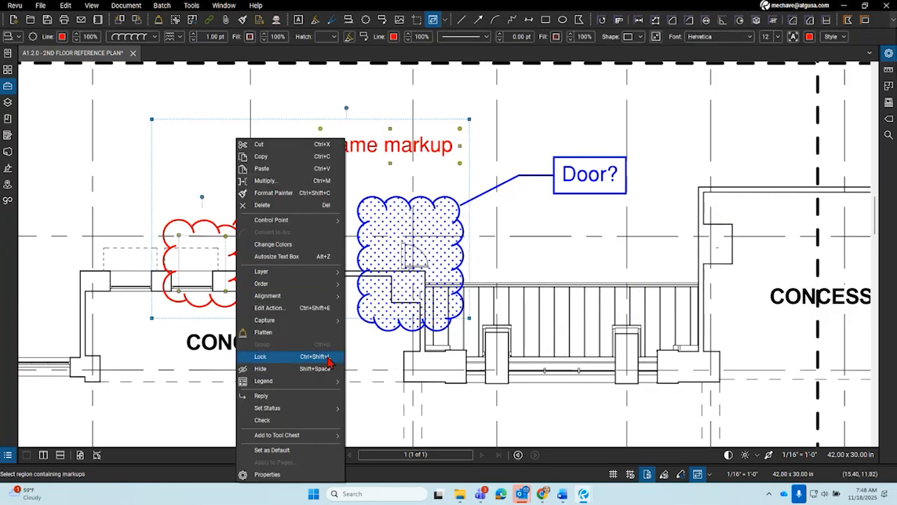
left_click(284, 449)
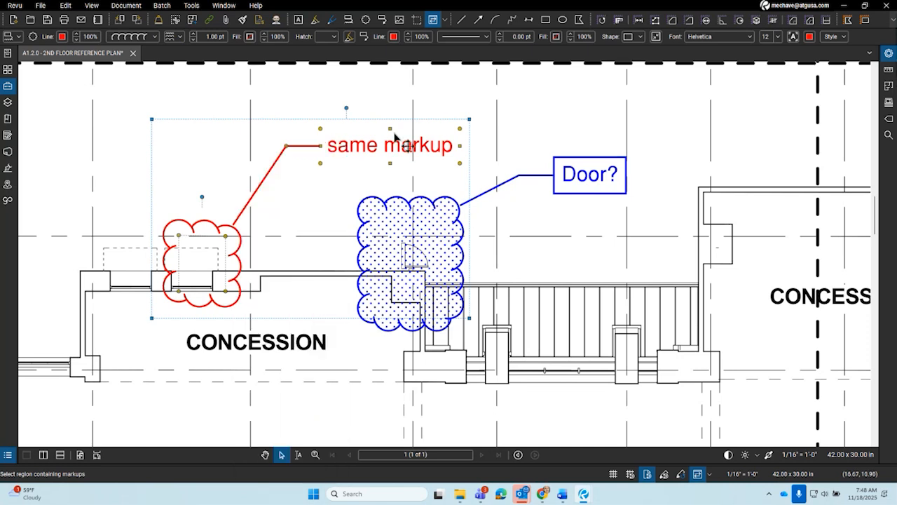
left_click(350, 22)
left_click_drag(512, 253, 569, 295)
key("Escape")
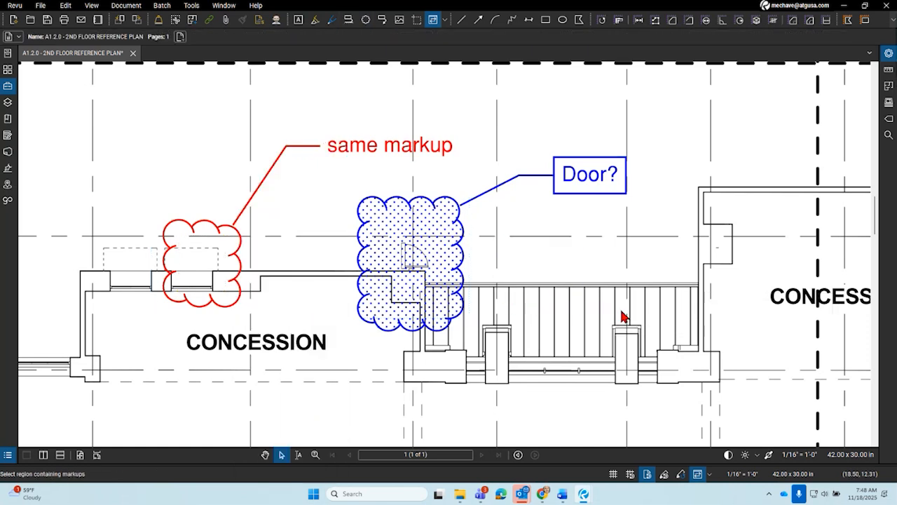
Step: Select the blue hatched "Door?" markup and show the Tool Chest beside the drawing
left_click(429, 277)
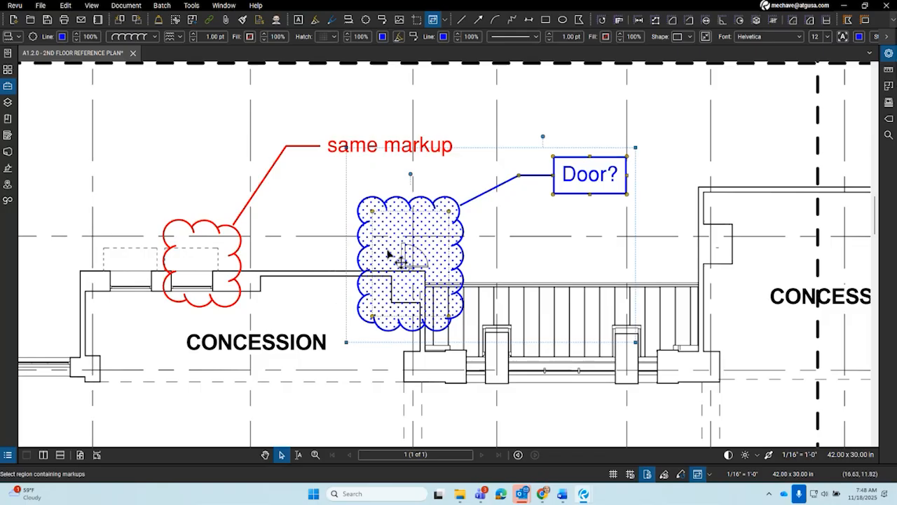
left_click(8, 86)
left_click_drag(256, 239, 165, 246)
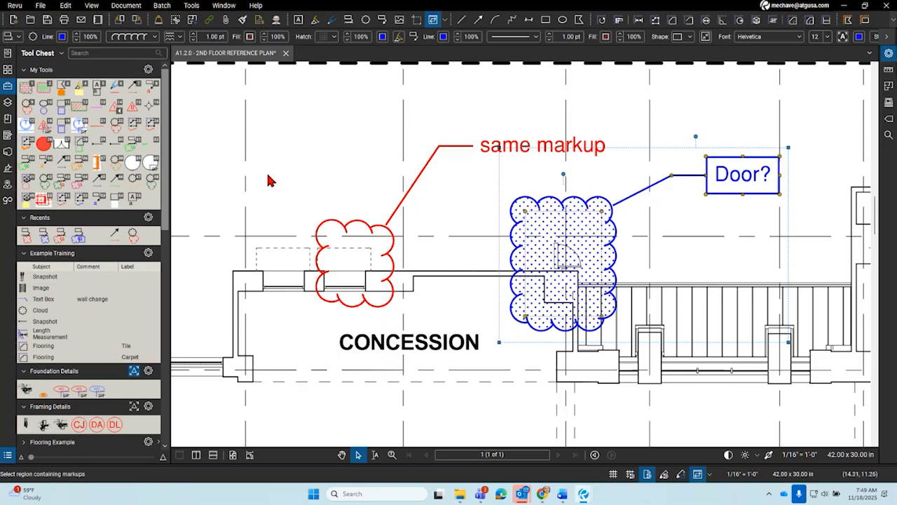
Step: Check the installed Revu version and browse the Windows calendar, closing both when done
left_click(255, 6)
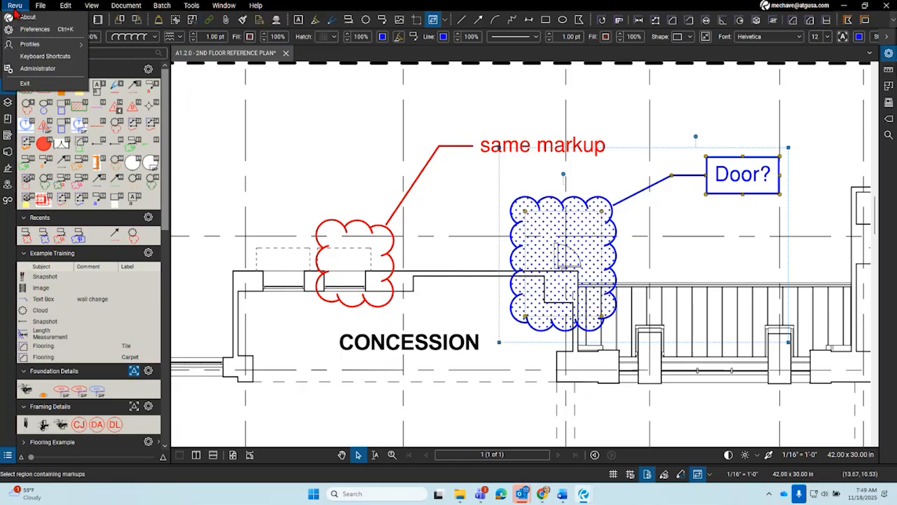
left_click(21, 16)
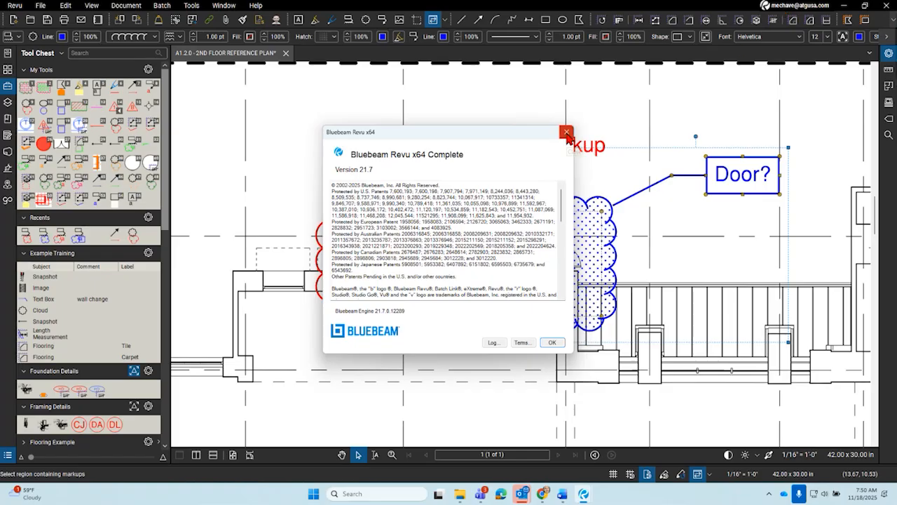
left_click(863, 496)
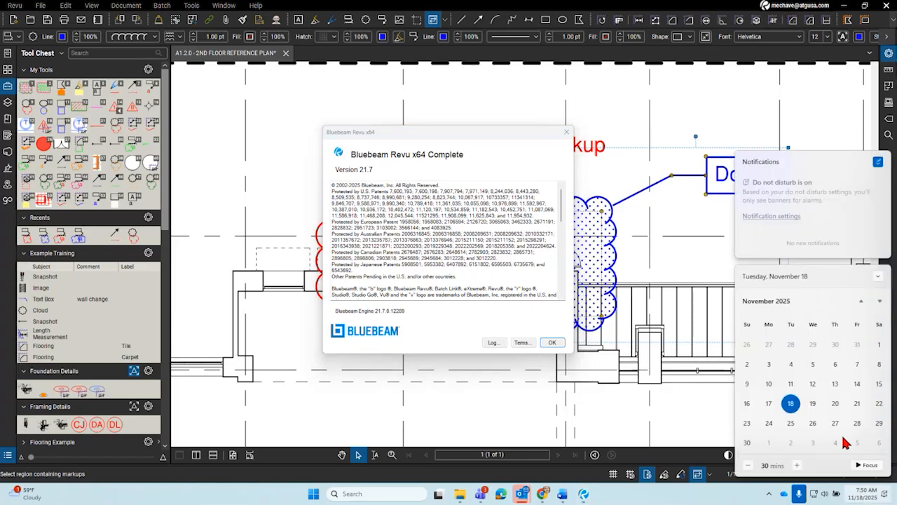
left_click(879, 303)
left_click(863, 301)
left_click(652, 211)
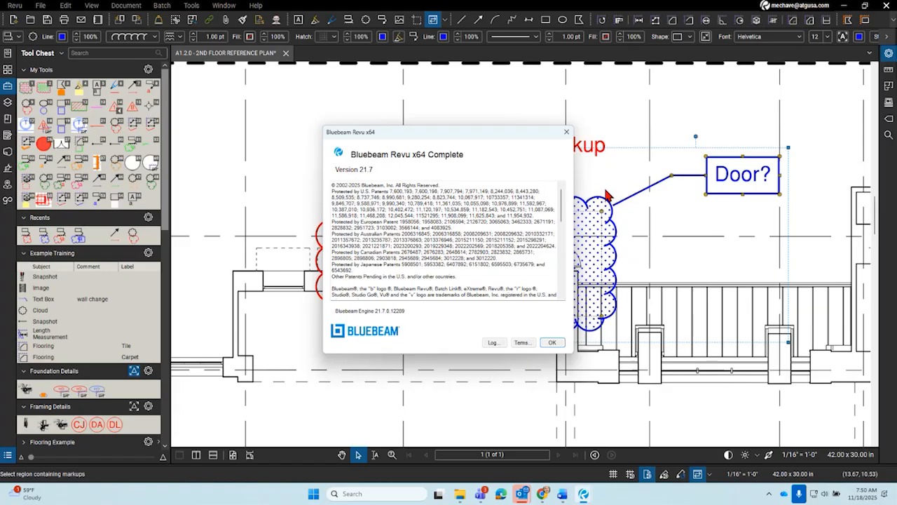
left_click(567, 133)
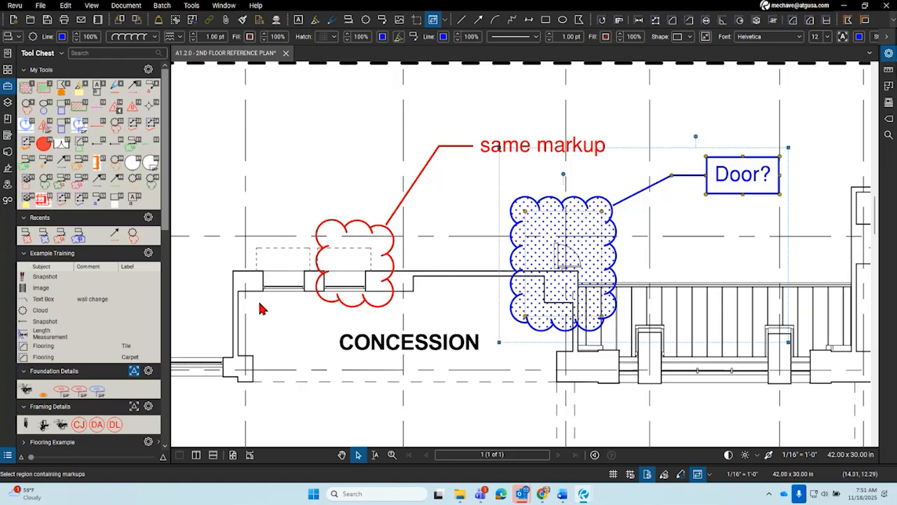
Step: Remove the border around the "Door?" callout text by setting its line width to 0.00 pt
left_click(288, 188)
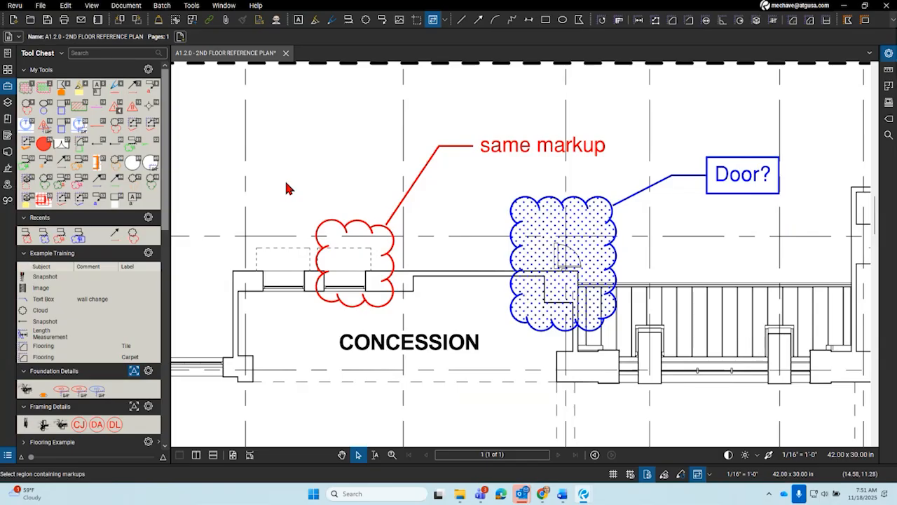
scroll(701, 186, "up", 4)
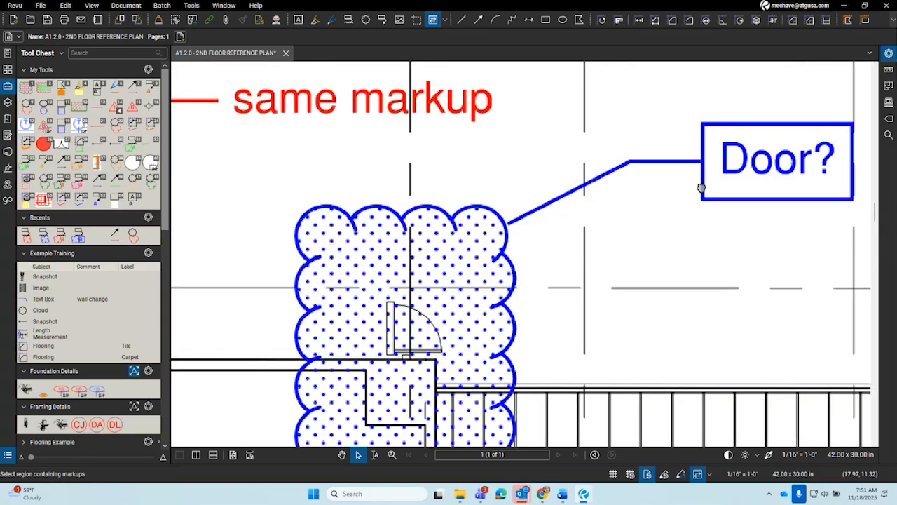
left_click(399, 245)
scroll(420, 228, "down", 3)
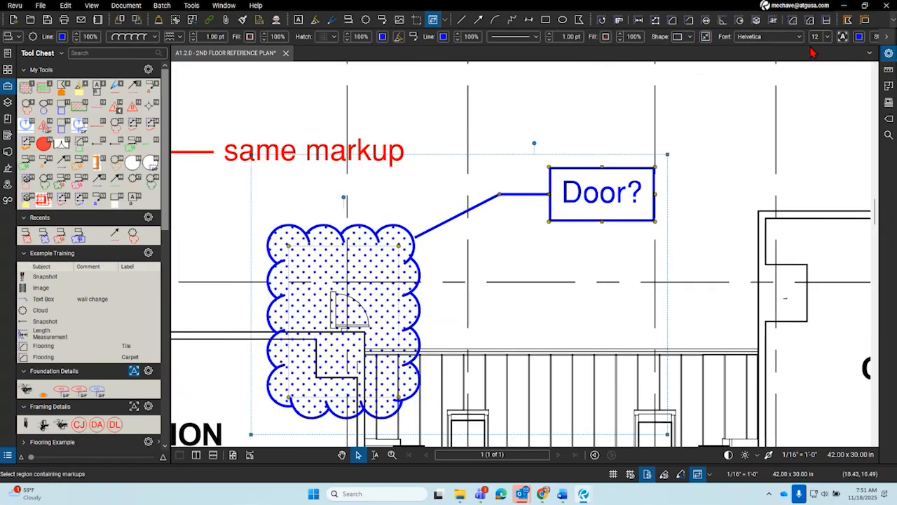
left_click(549, 39)
left_click(550, 39)
left_click(549, 39)
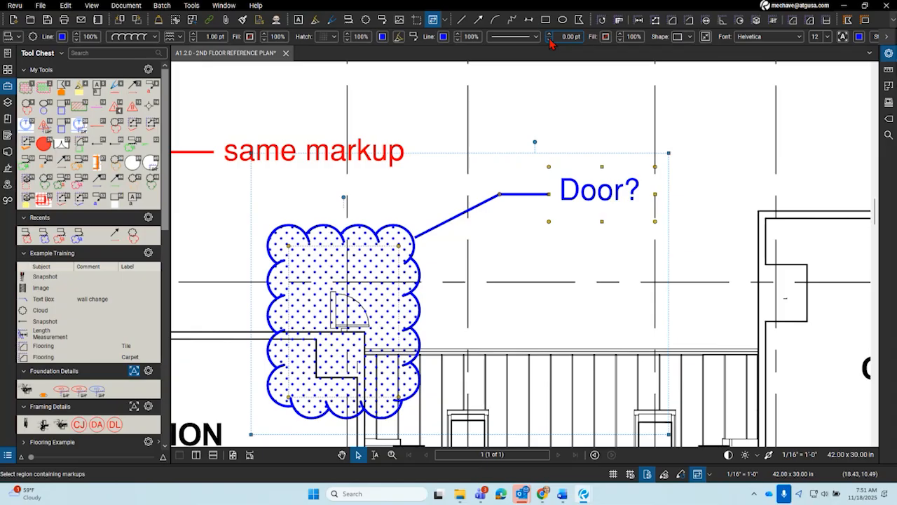
left_click(567, 175)
left_click(568, 183)
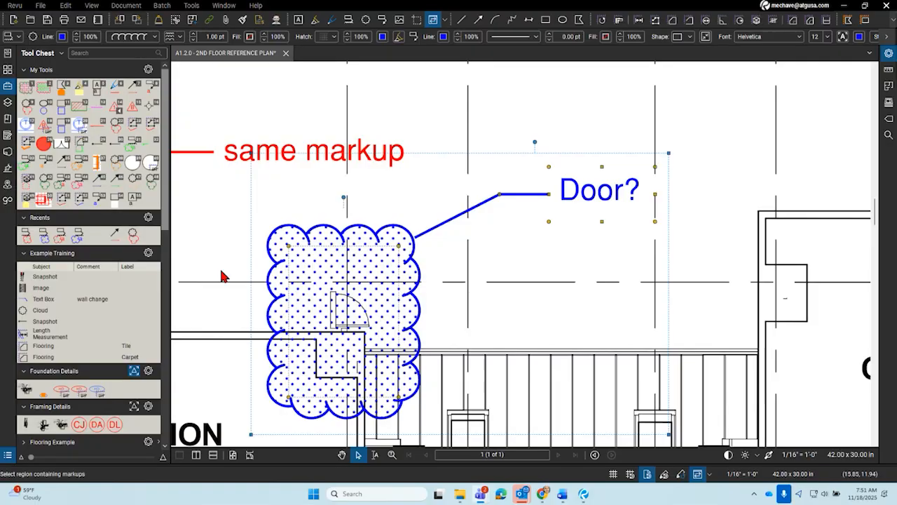
left_click(317, 200)
left_click(368, 239)
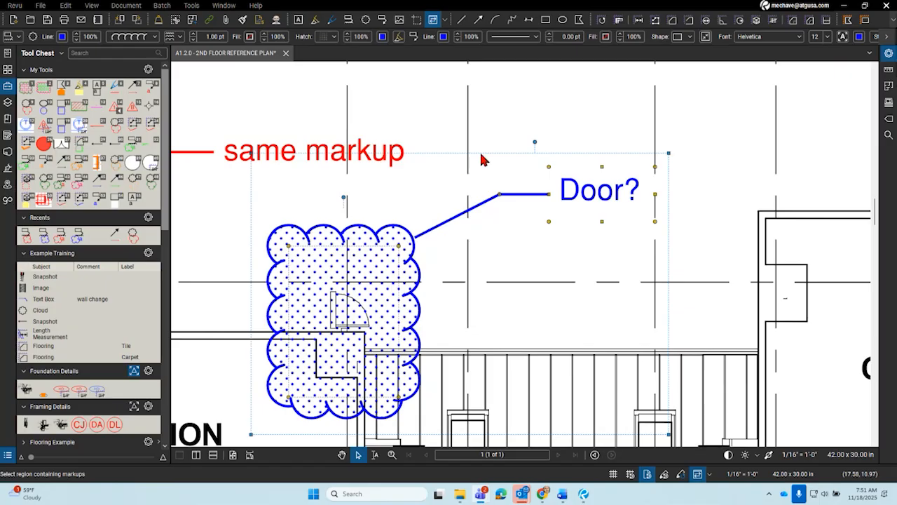
scroll(503, 212, "down", 3)
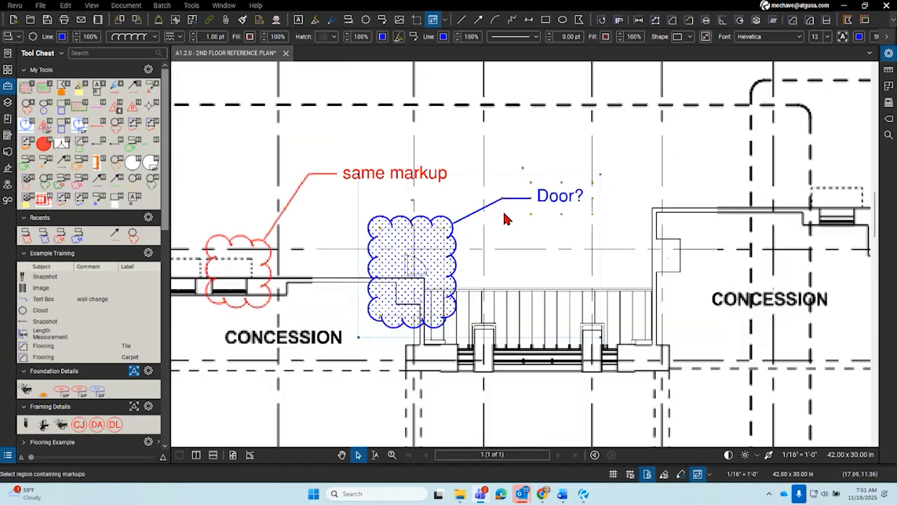
scroll(501, 240, "up", 3)
left_click(508, 238)
left_click(619, 178)
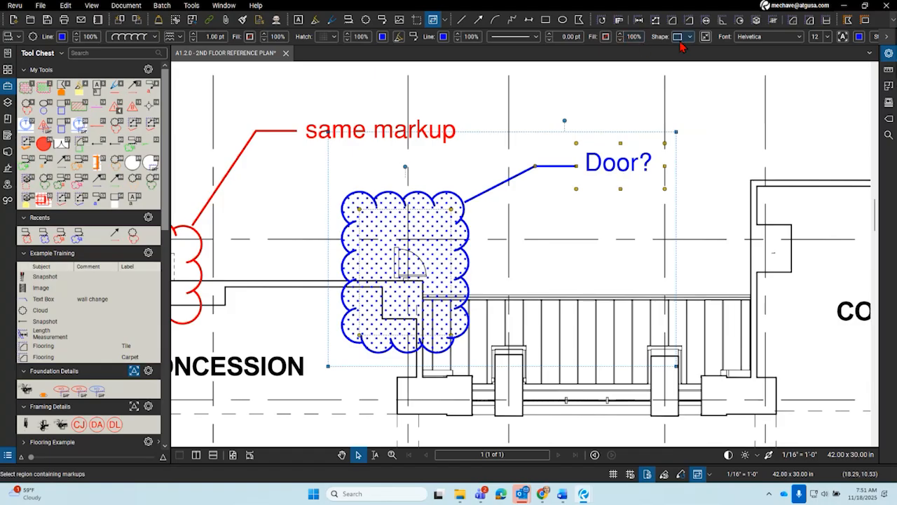
scroll(491, 193, "down", 3)
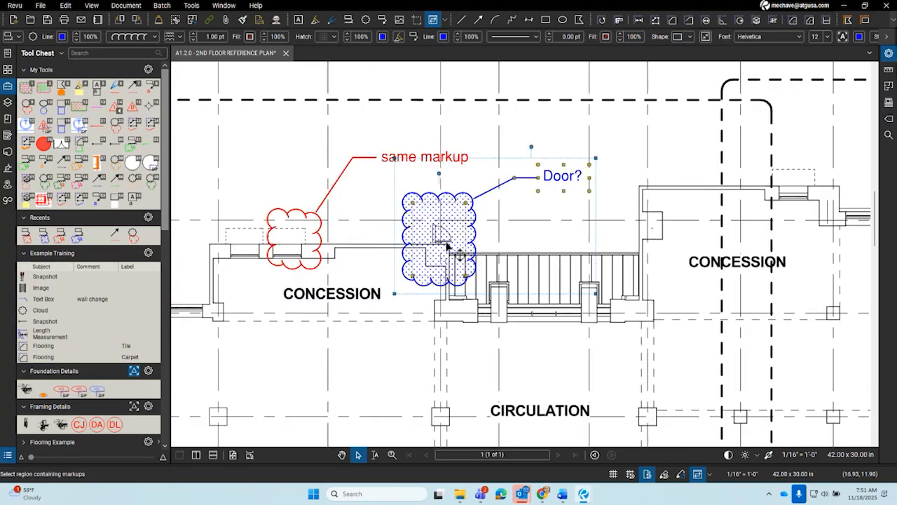
Step: Deselect the "Door?" markup, widen the Tool Chest, and enlarge its tool icons
left_click(334, 300)
left_click_drag(325, 296, 352, 303)
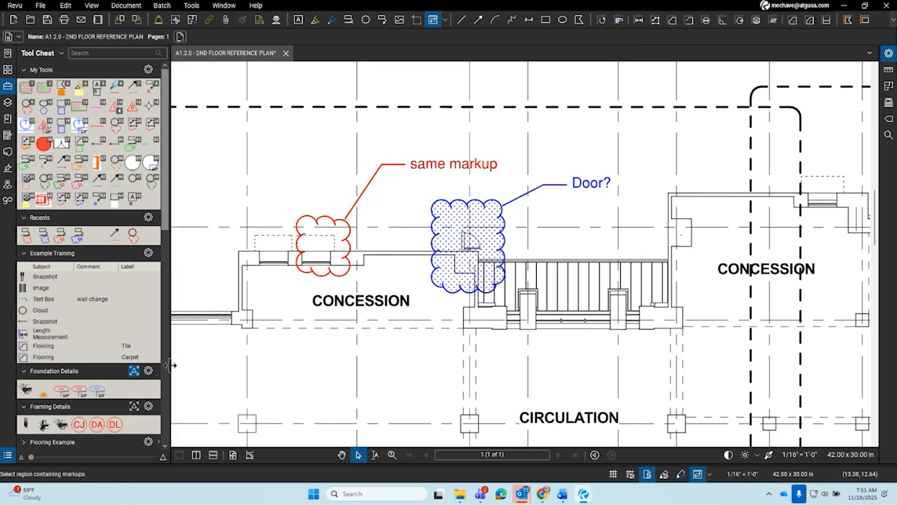
left_click_drag(171, 355, 311, 356)
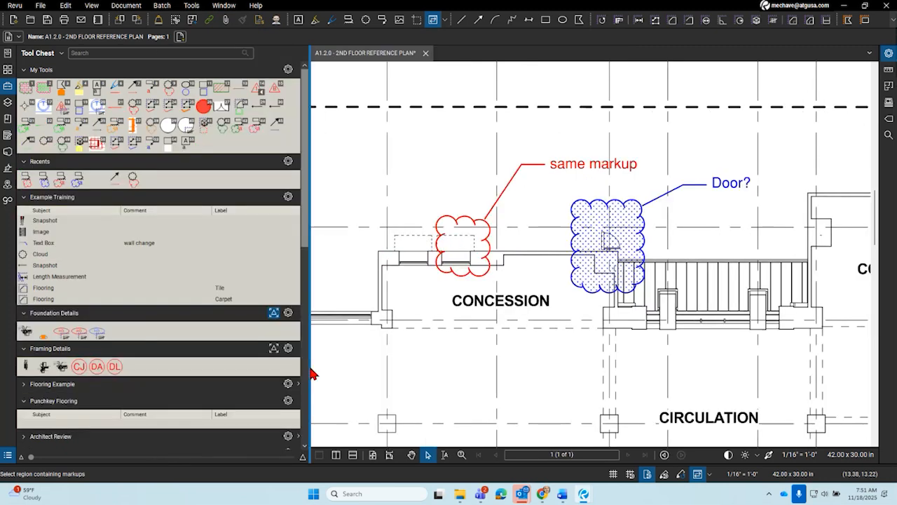
left_click_drag(30, 456, 276, 457)
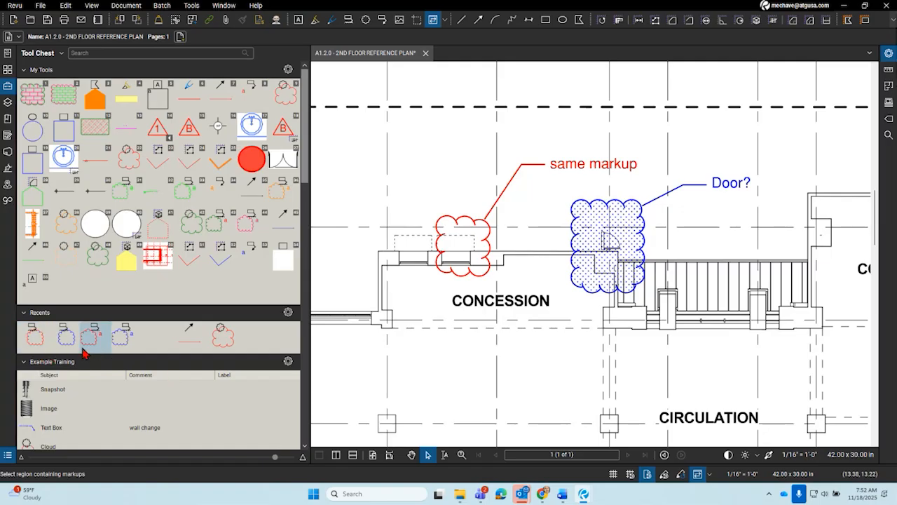
Step: Inspect the options of the first recent Cloud+ tool and try out the neighbouring recent Cloud+ tools
right_click(34, 344)
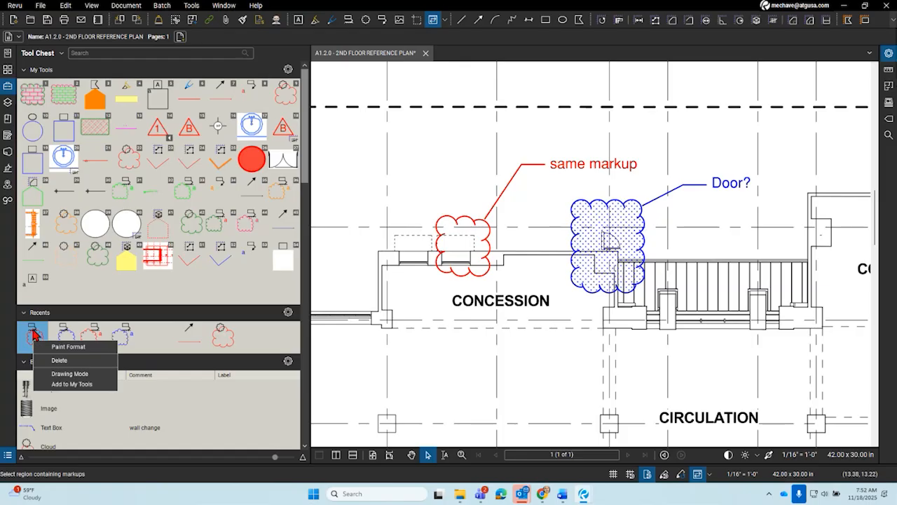
left_click(73, 339)
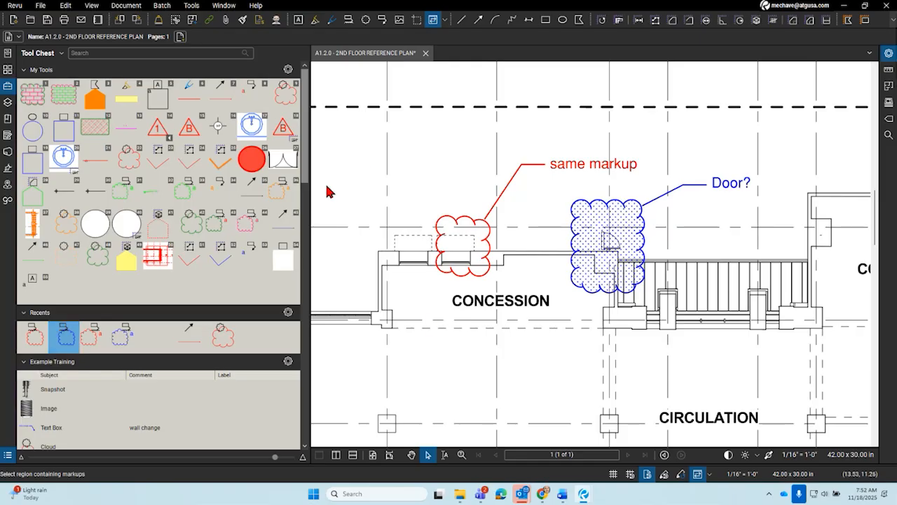
left_click(93, 336)
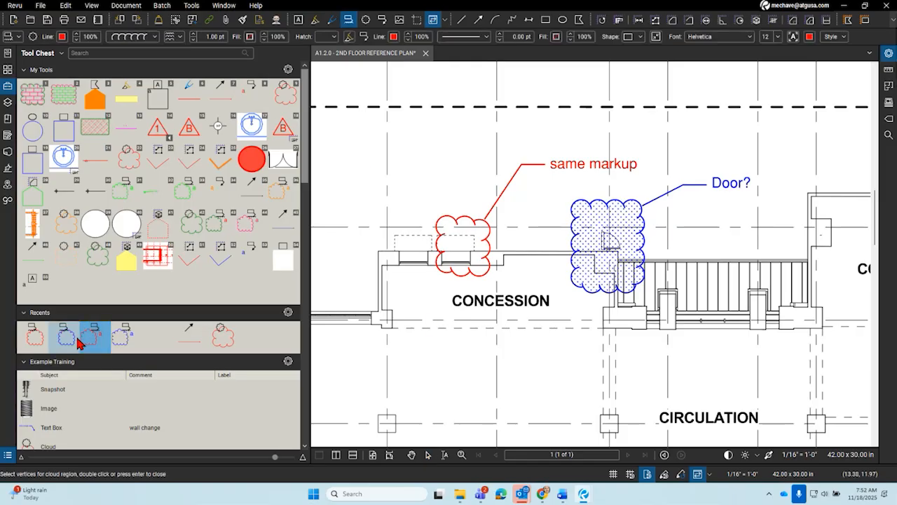
left_click(75, 337)
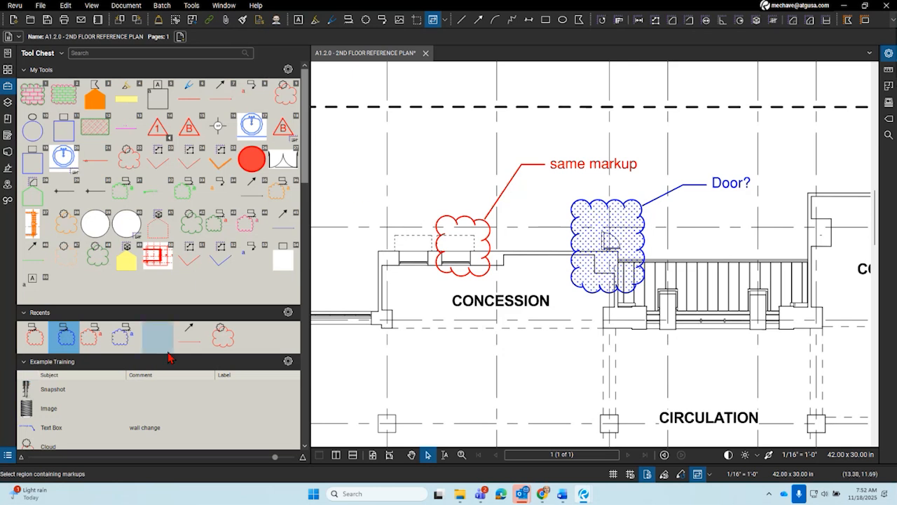
Step: Draw a small red cloud above the concession room's windows using the recent Cloud tool
left_click(221, 337)
left_click_drag(387, 169, 404, 207)
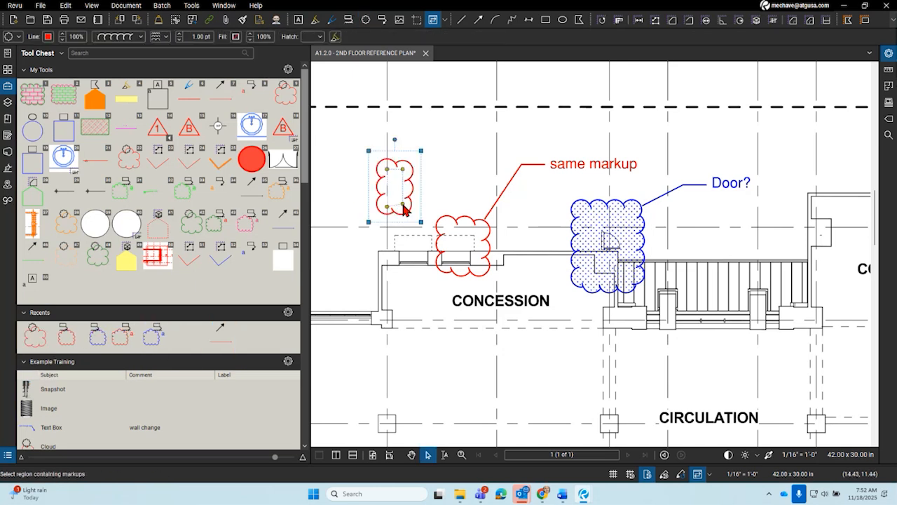
key("Escape")
Step: Draw a blue hatched test Cloud+ from Recents, cancel it before placing the callout, and delete the small red cloud
left_click(96, 337)
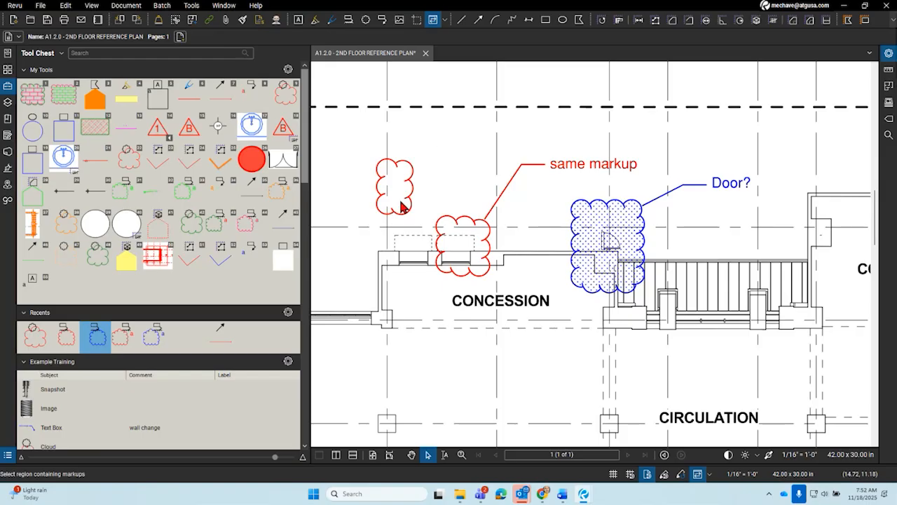
left_click(157, 337)
left_click_drag(458, 156, 404, 114)
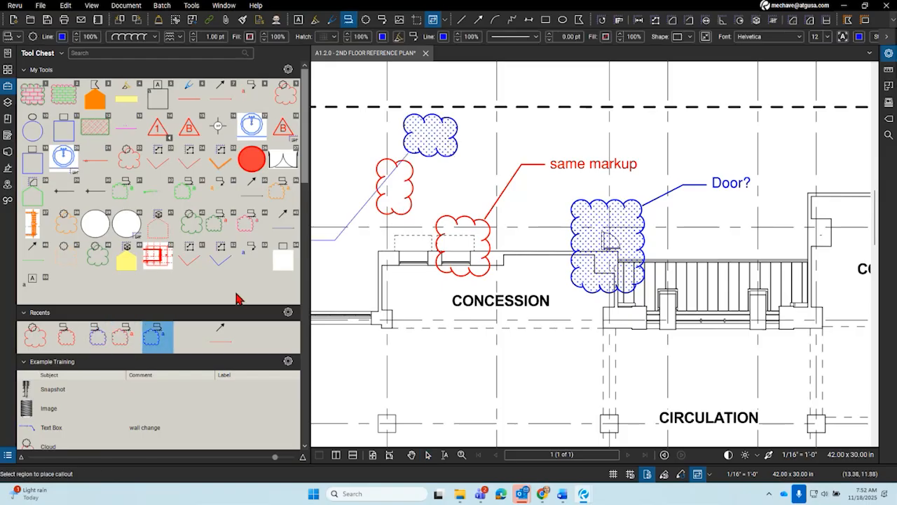
left_click_drag(542, 138, 503, 230)
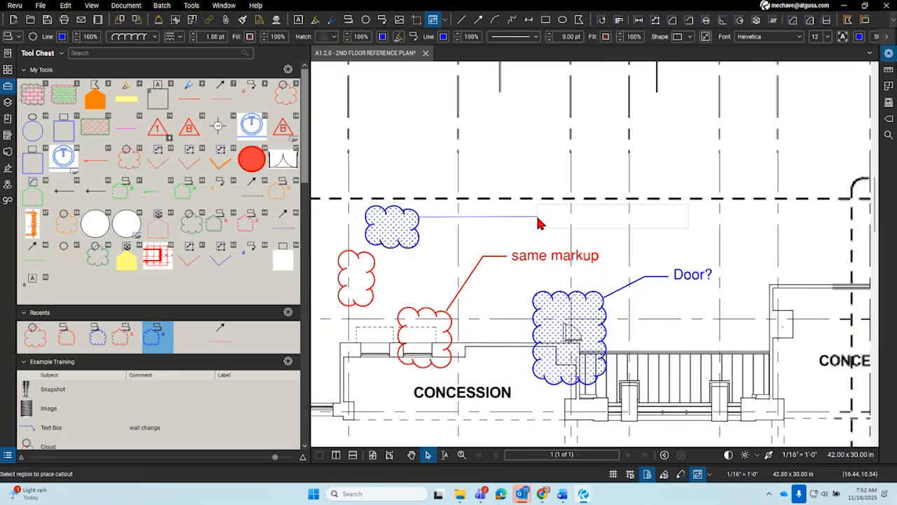
key("Escape")
left_click_drag(407, 270, 332, 281)
key("Delete")
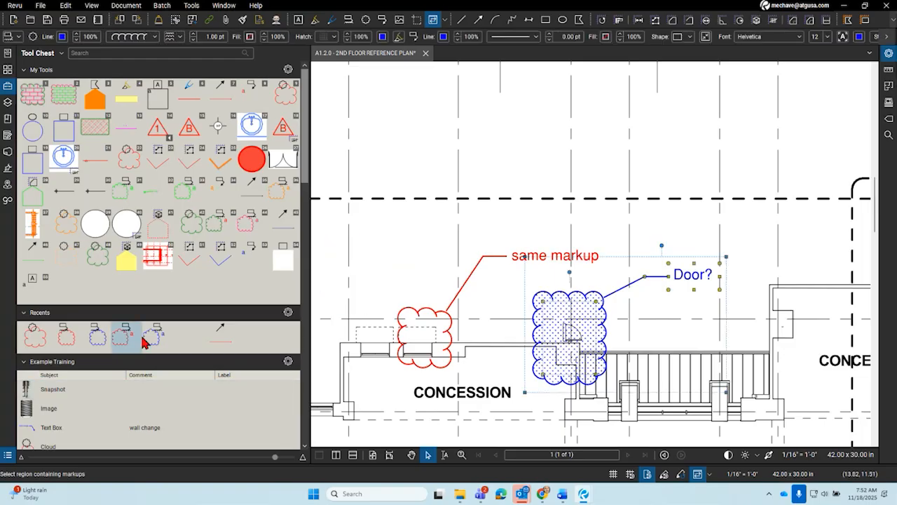
Step: Place a recent blue hatched Cloud+ on the dashed line above the concession room with blank callout text, and restart the tool from Recents
left_click(144, 342)
left_click_drag(416, 161, 491, 200)
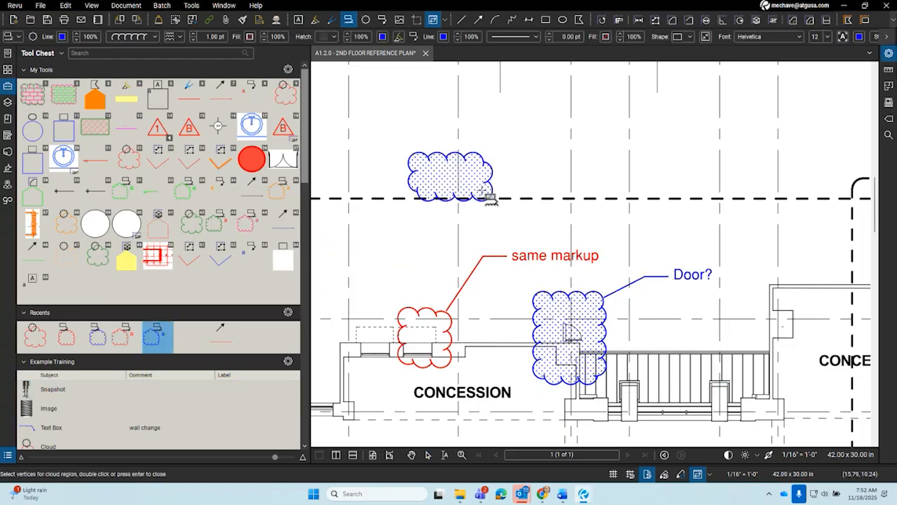
left_click(538, 125)
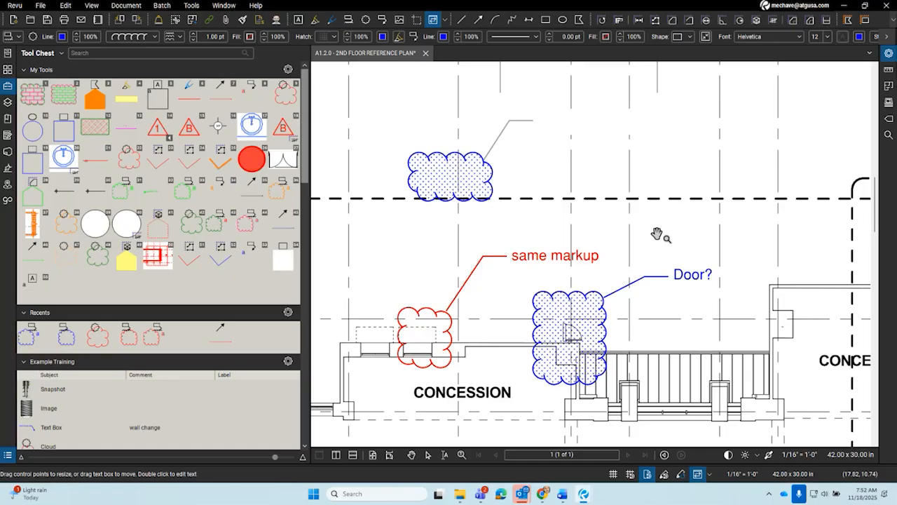
key("Escape")
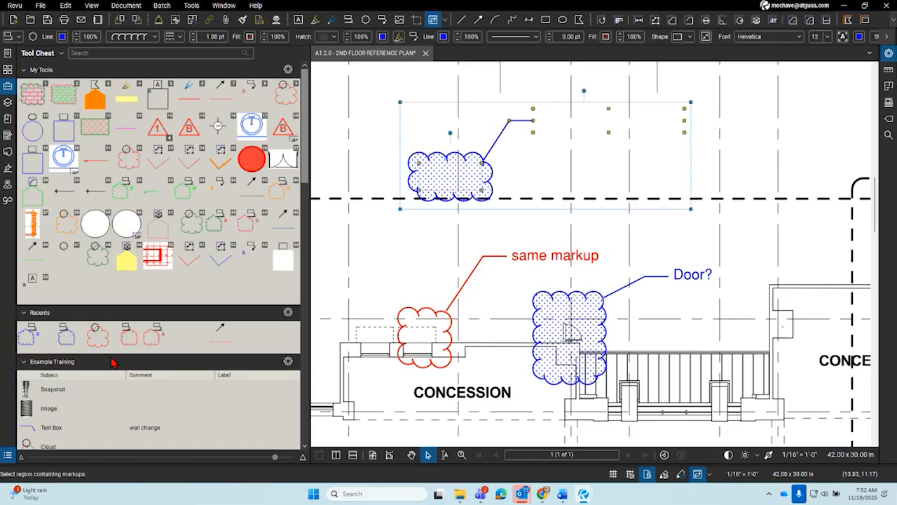
left_click(26, 342)
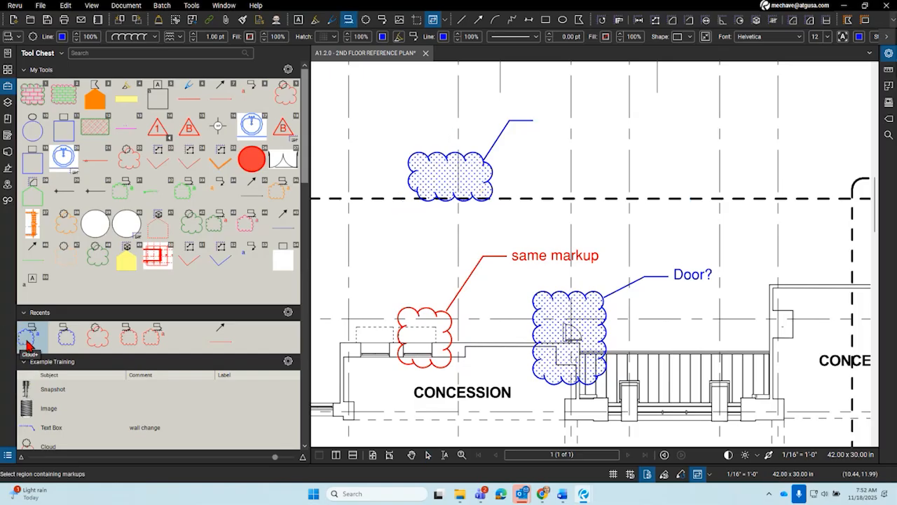
Step: Switch the first recent Cloud+ tool to Properties Mode and back to Drawing Mode
right_click(28, 343)
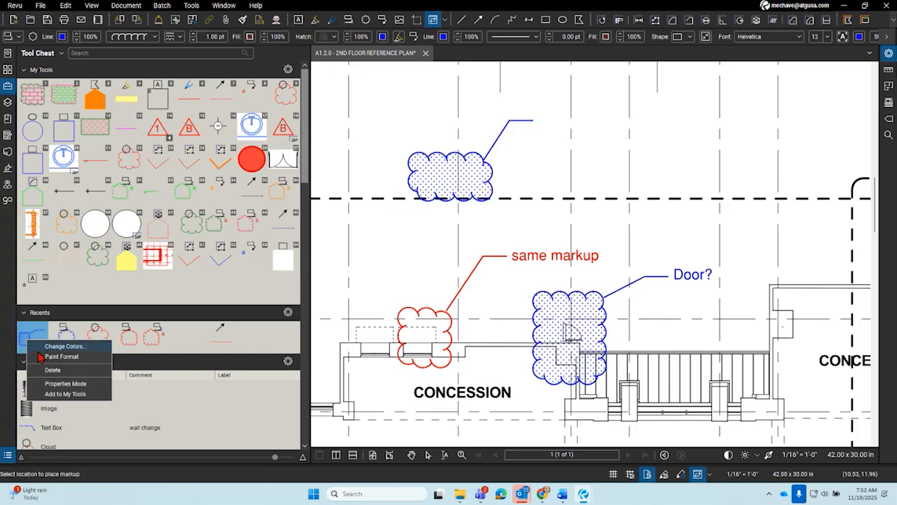
left_click(62, 382)
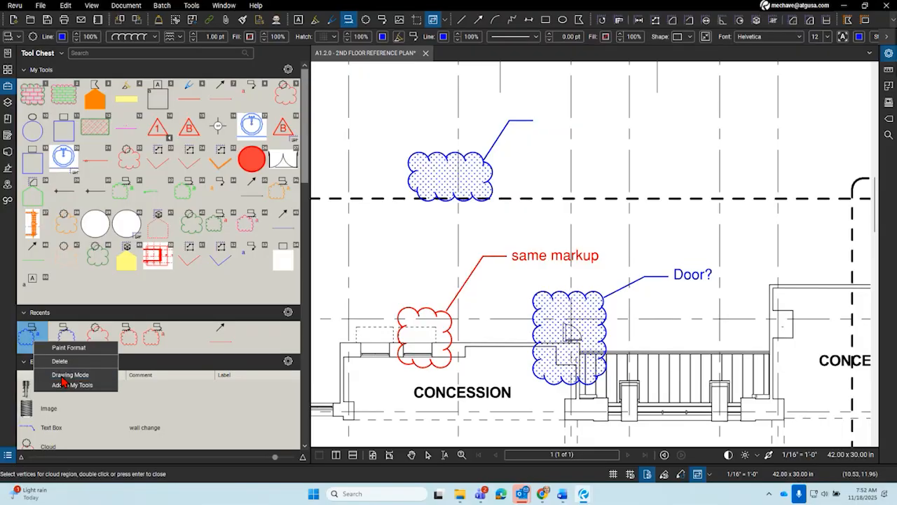
left_click(63, 381)
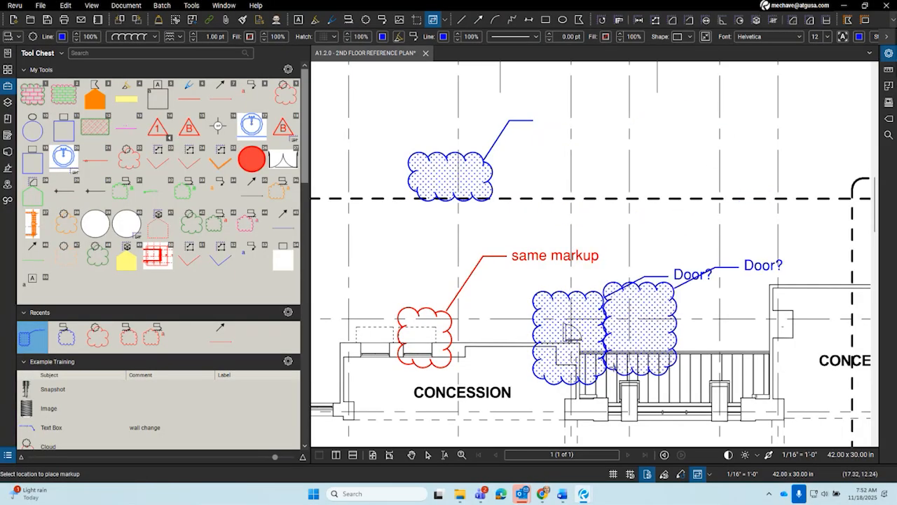
Step: Place a copy of the blue "Door?" Cloud+ beside the existing one and add its recent Drawing Mode tool to My Tools
left_click(629, 395)
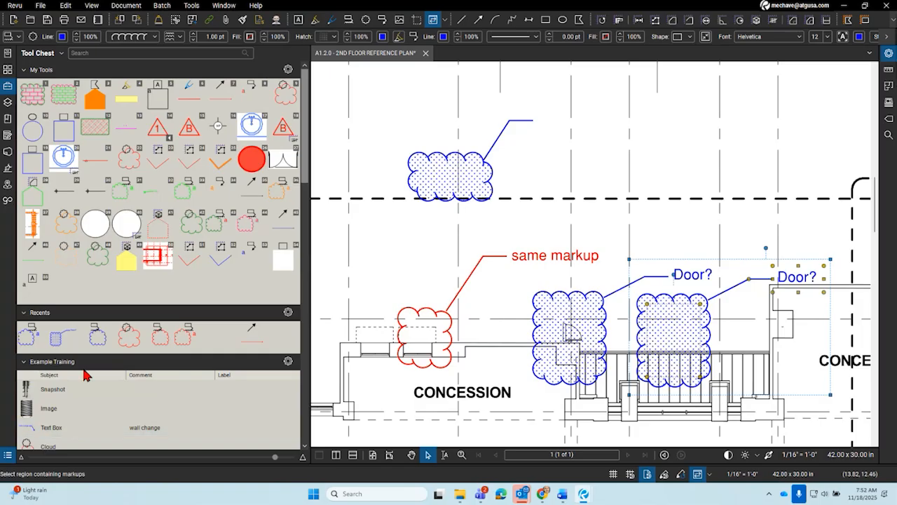
left_click(66, 343)
left_click_drag(66, 344, 66, 291)
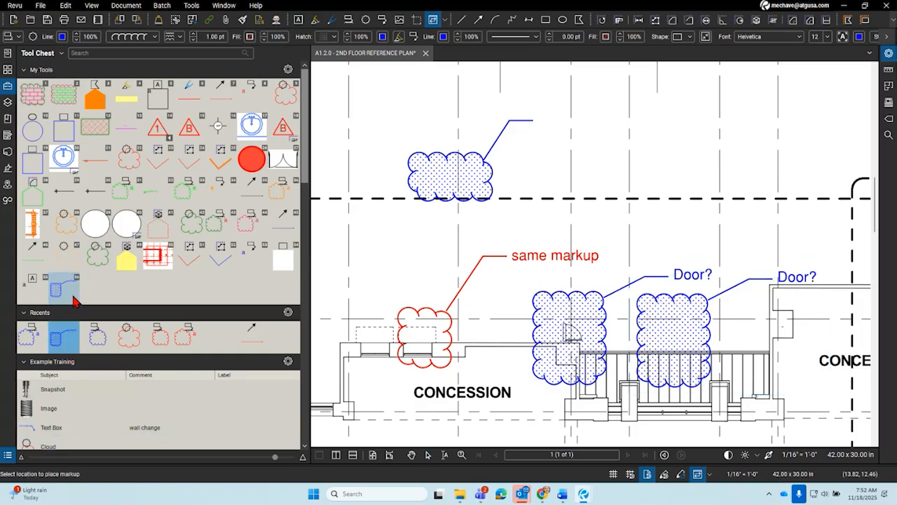
Step: Open Manage Tool Sets, check the options for creating or adding a tool set, and close it without changes
left_click(32, 53)
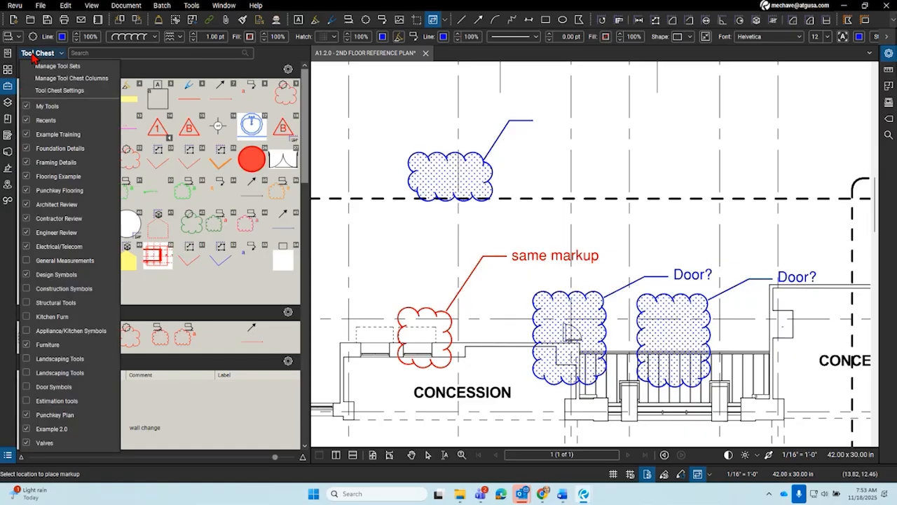
left_click(61, 68)
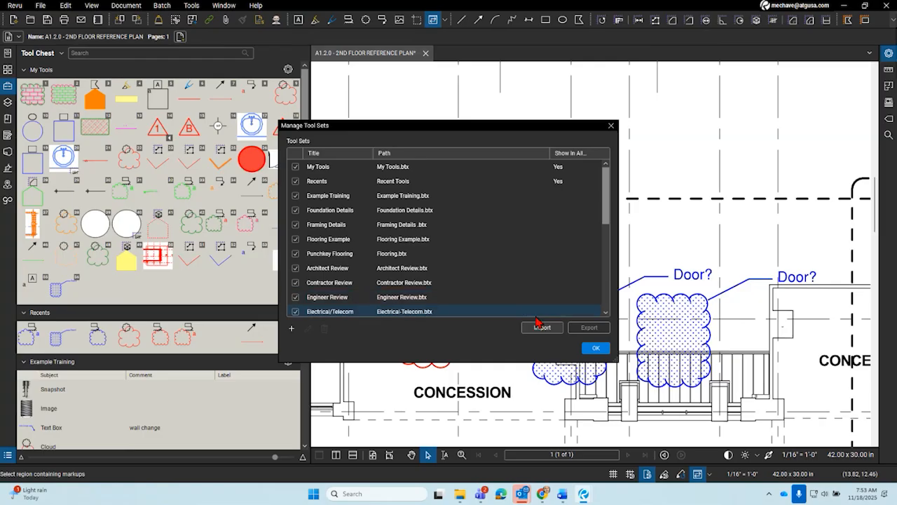
left_click(292, 328)
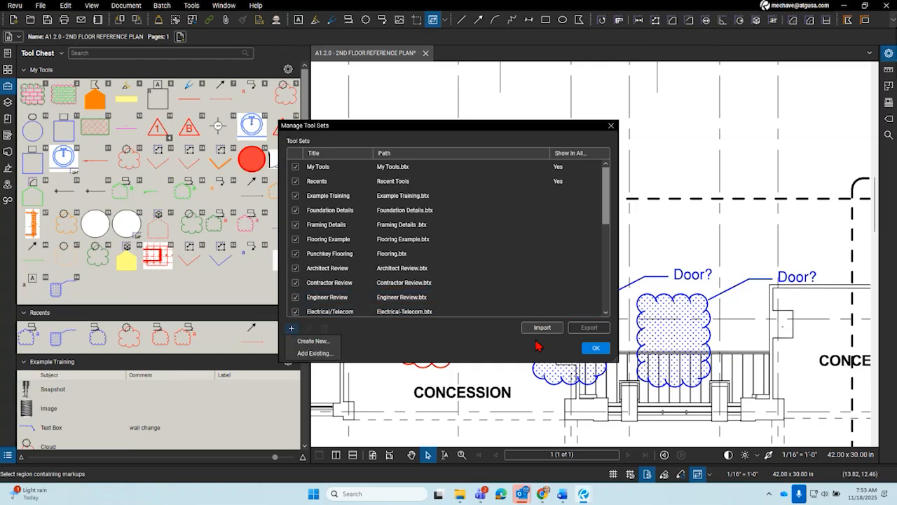
left_click(611, 126)
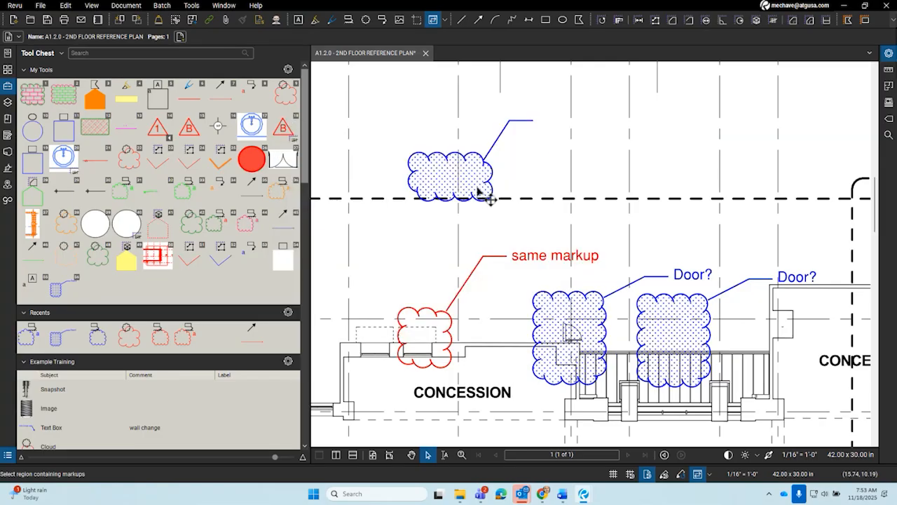
Step: Try range and individual multi-selection in My Tools, and move the green Cloud+ and second white circle to the end beside the "Door?" Cloud+
left_click(61, 299)
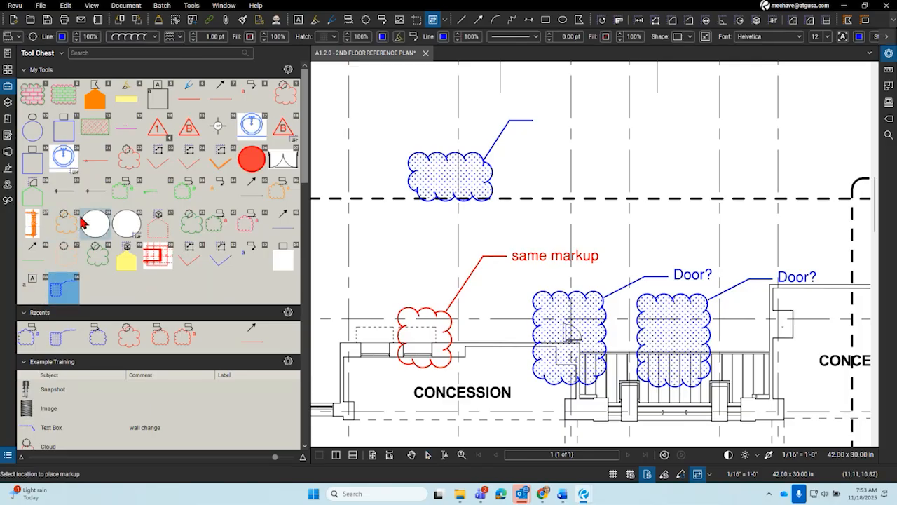
left_click(95, 223, "shift")
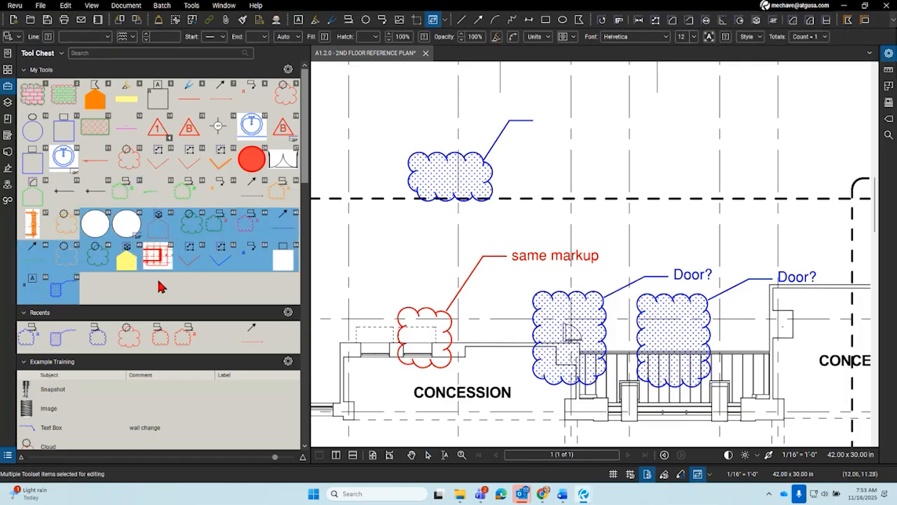
left_click(66, 297)
left_click(135, 190, "ctrl")
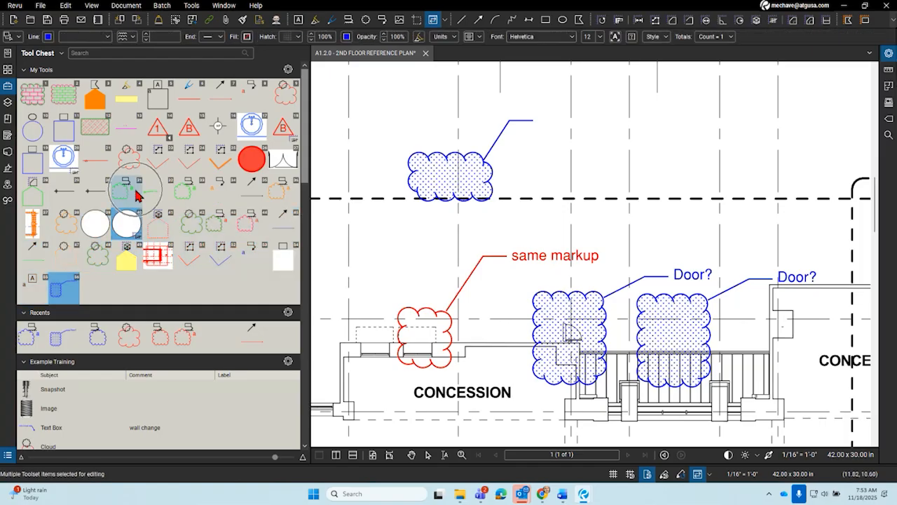
left_click_drag(137, 224, 141, 292)
Step: Undo the last two Cloud+ placements on the plan
key("ctrl+z")
key("ctrl+z")
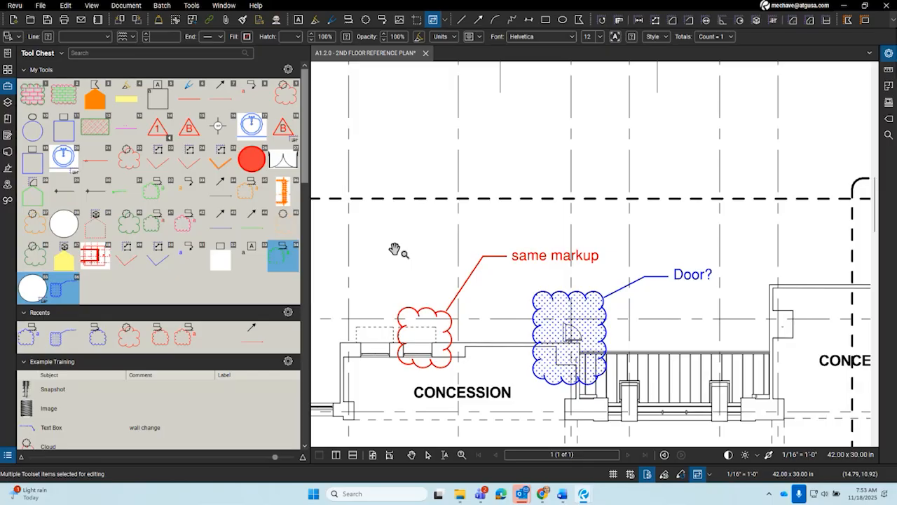
Step: Delete the white circle count tool and the green Cloud+ tool beside the "Door?" Cloud+ from the end of My Tools
left_click(36, 291)
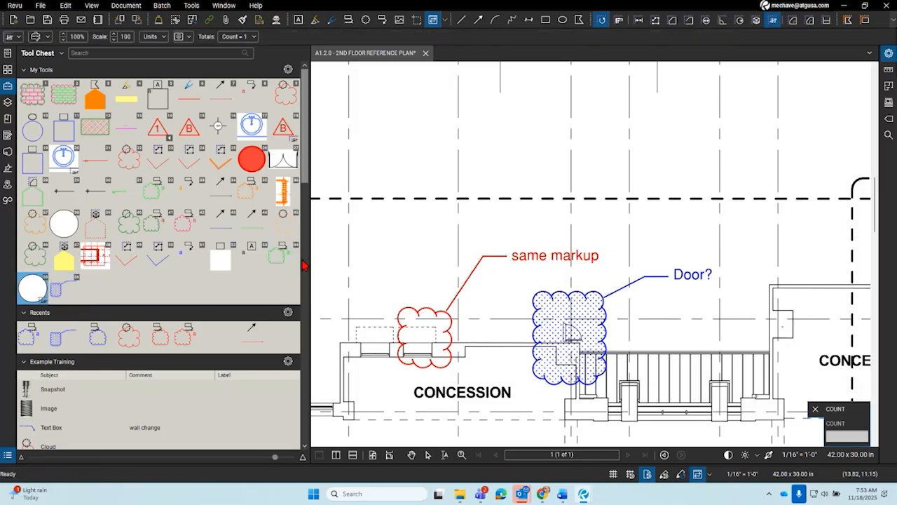
right_click(31, 288)
left_click(50, 340)
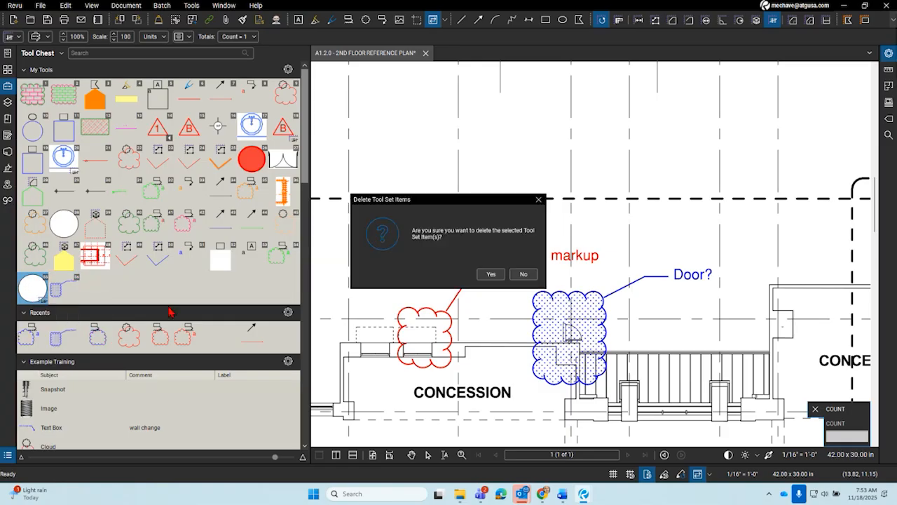
left_click(491, 275)
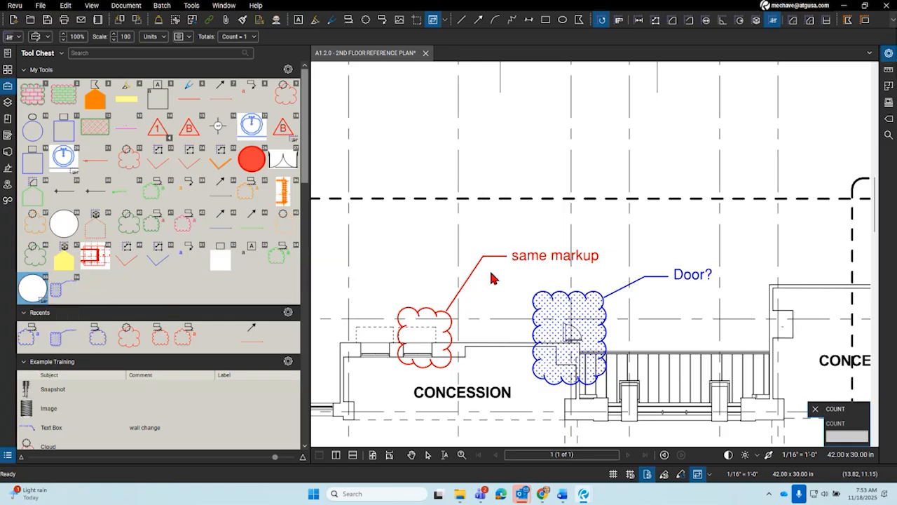
left_click(272, 264)
right_click(273, 262)
left_click(307, 312)
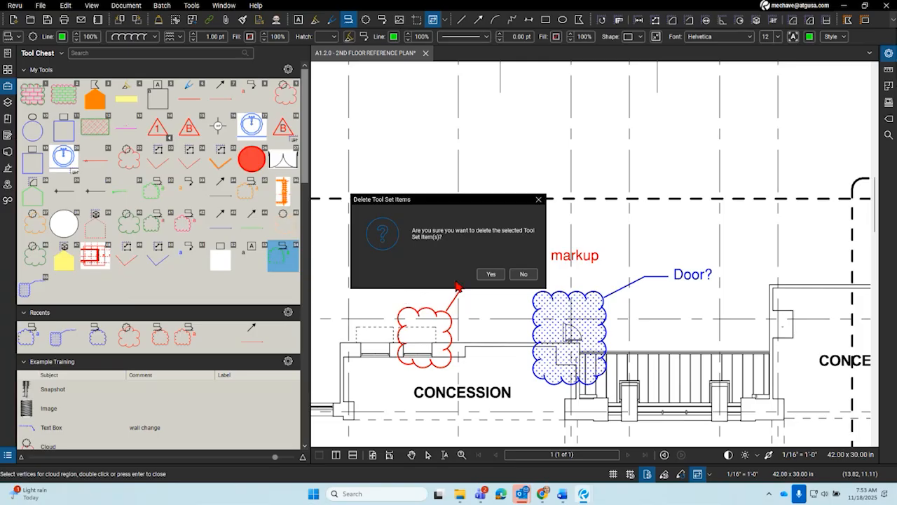
left_click(491, 274)
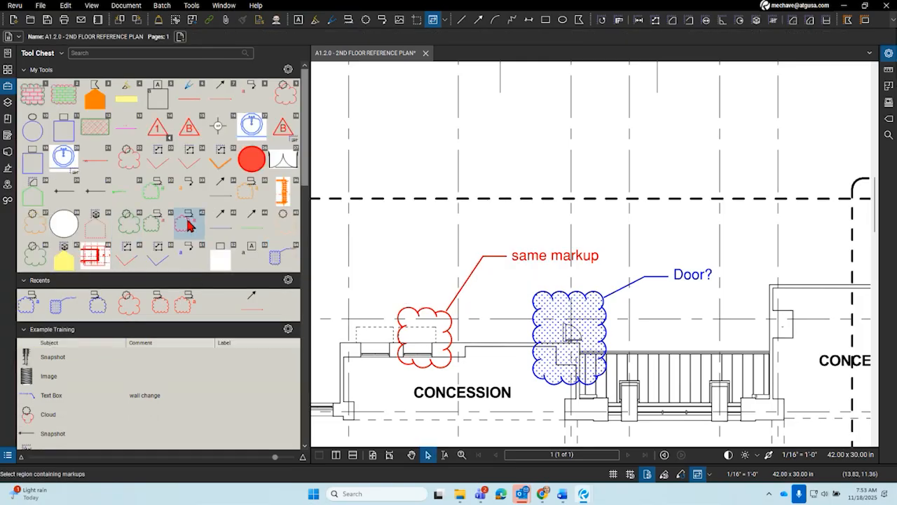
Step: Look through the tool sets in the Tool Chest from My Tools past Furniture, and narrow the Tool Chest panel
left_click_drag(304, 190, 304, 238)
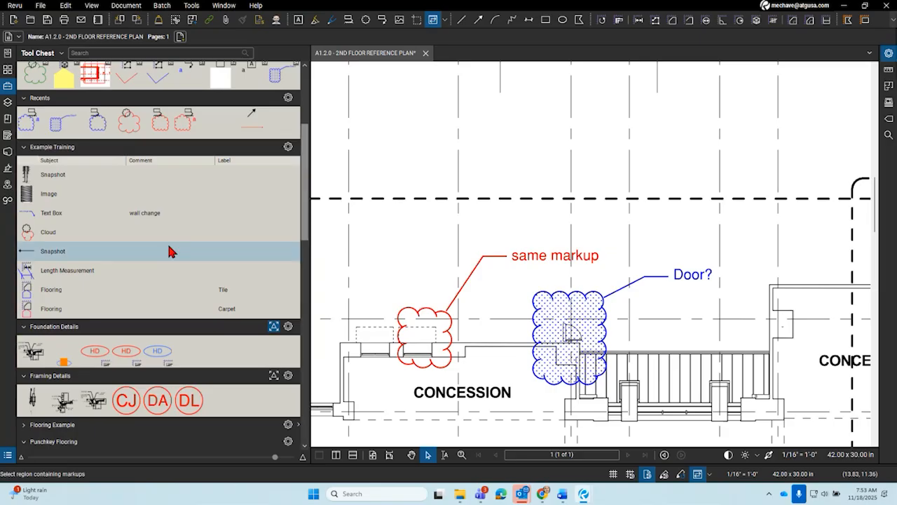
scroll(136, 274, "down", 10)
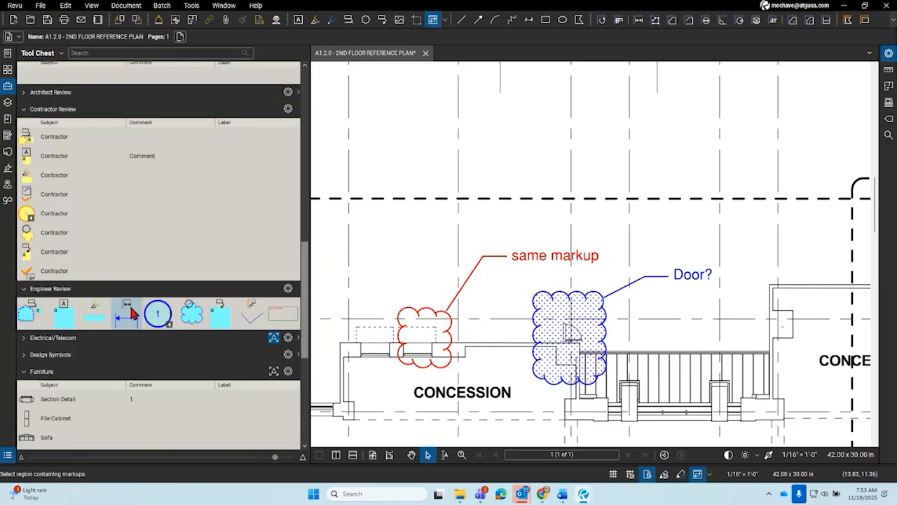
scroll(144, 281, "down", 8)
scroll(144, 288, "up", 18)
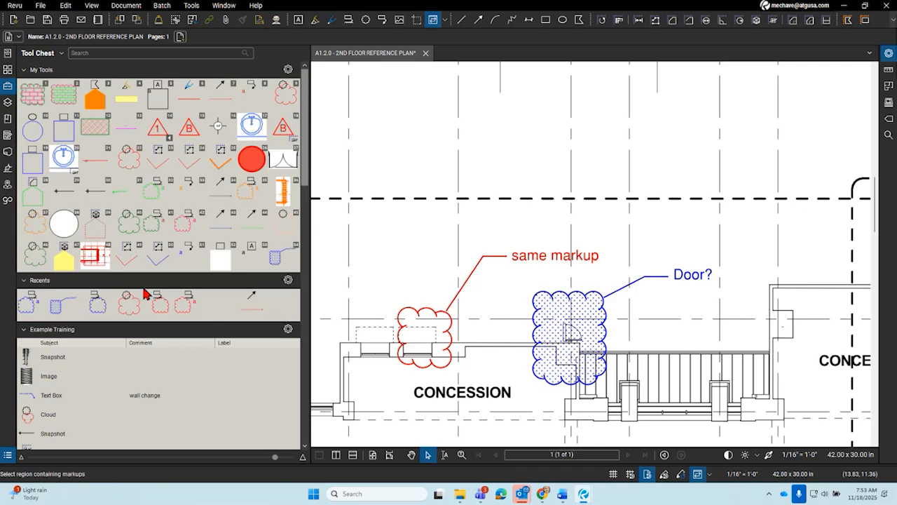
mouse_move(303, 143)
left_mouse_down()
mouse_move(305, 154)
mouse_move(307, 145)
left_mouse_up()
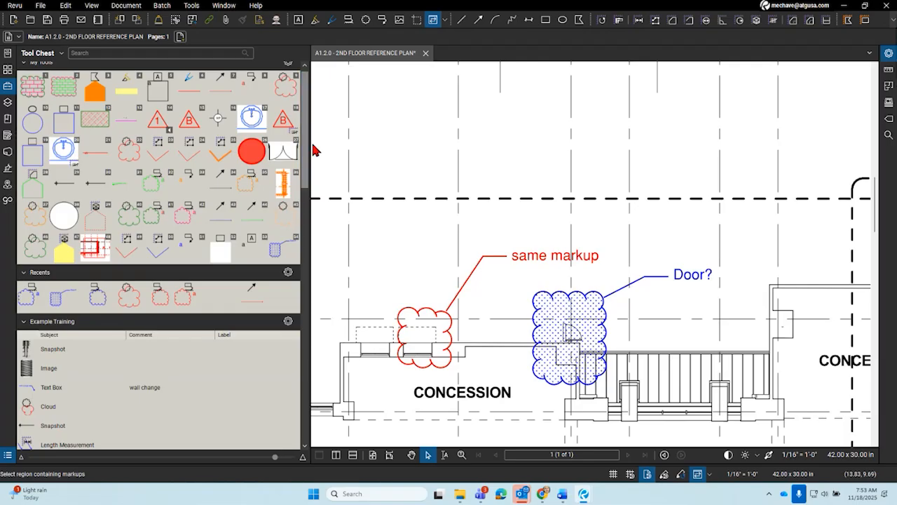
mouse_move(310, 143)
left_mouse_down()
mouse_move(234, 152)
mouse_move(252, 153)
left_mouse_up()
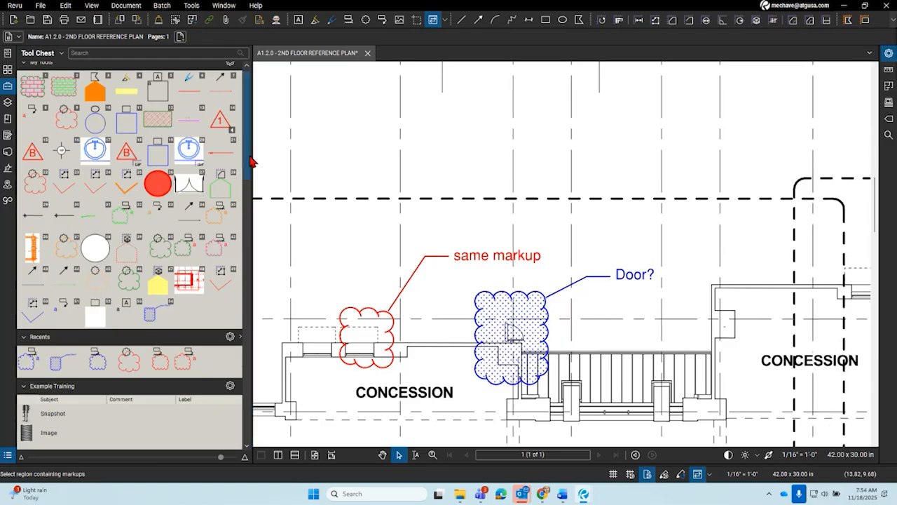
scroll(187, 202, "up", 1)
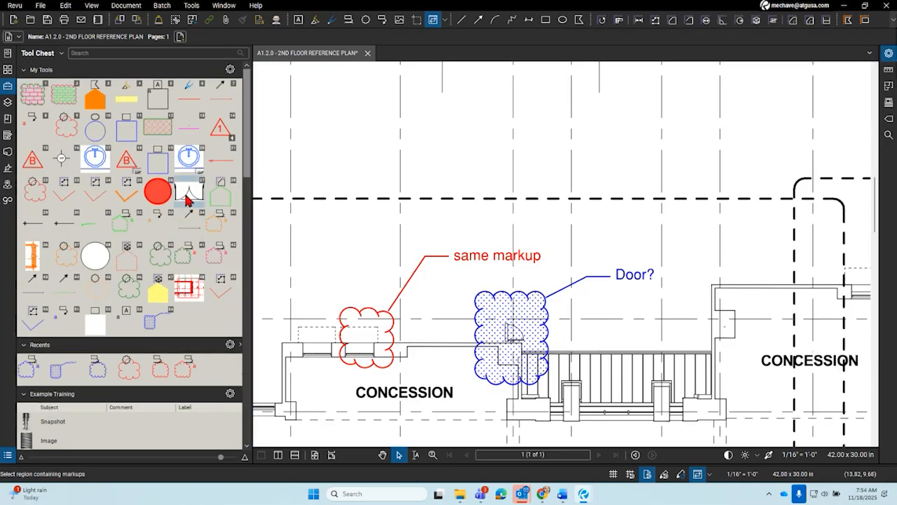
scroll(187, 200, "down", 10)
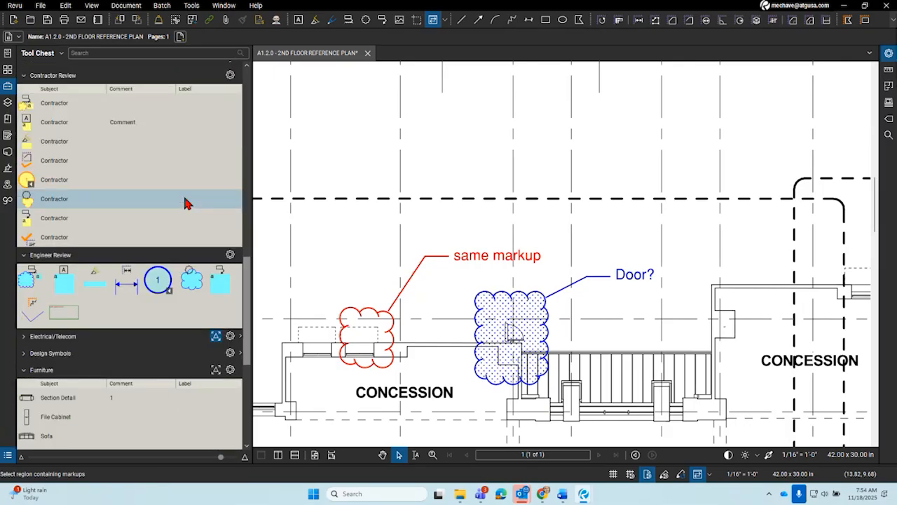
scroll(183, 254, "up", 8)
scroll(133, 328, "up", 5)
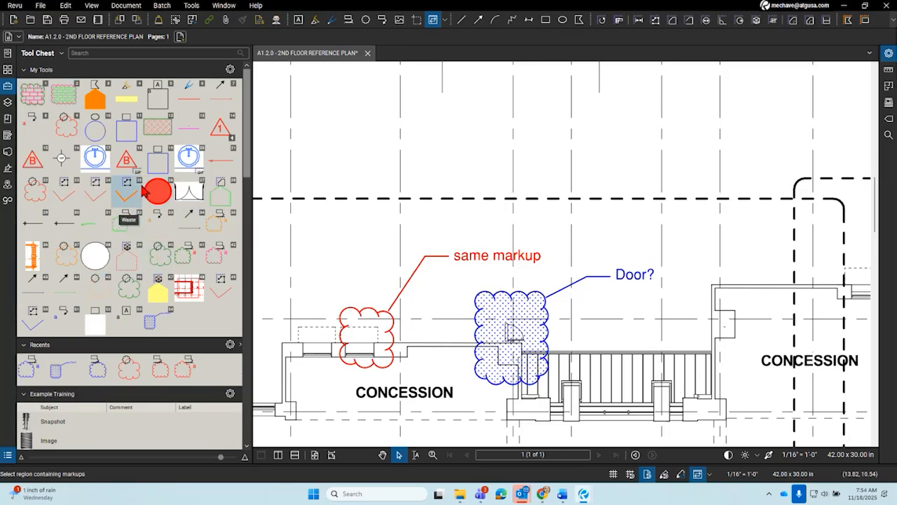
Step: Place two "Door?" Cloud+ markups on the dashed line above the concession rooms using My Tools item 54
scroll(144, 190, "down", 3)
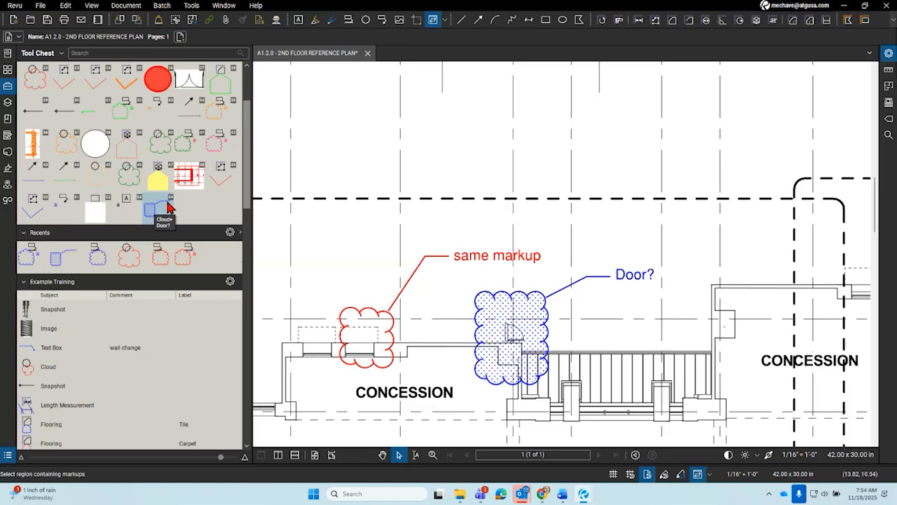
left_click(411, 184)
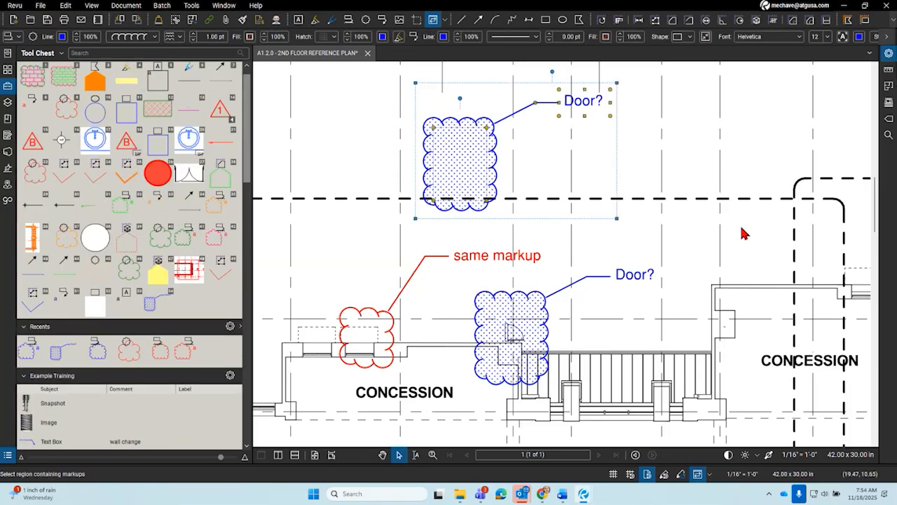
key("5")
key("4")
left_click(701, 177)
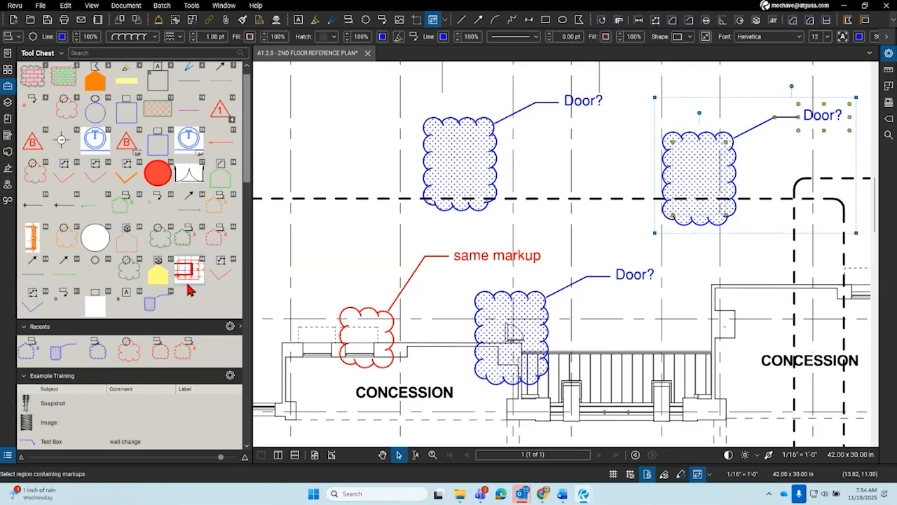
Step: Turn on Set Numbering for the Framing Details tool set
scroll(189, 289, "down", 10)
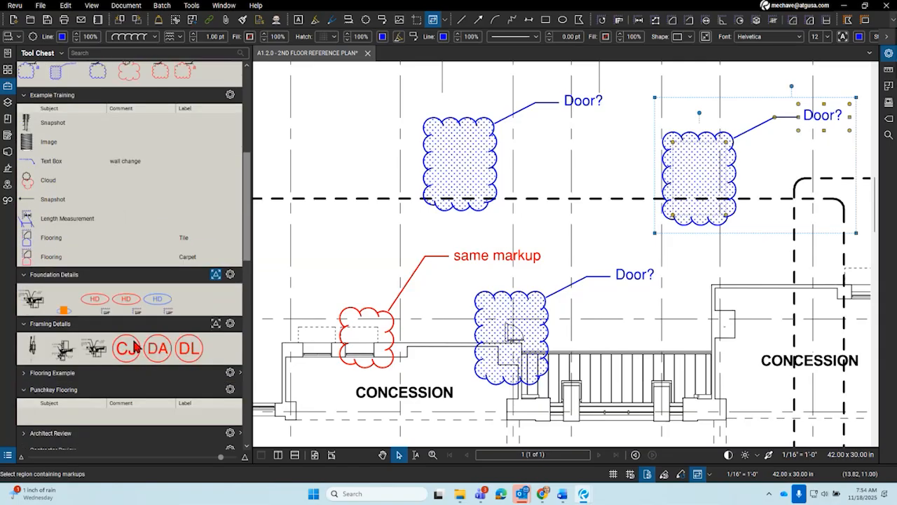
left_click(230, 323)
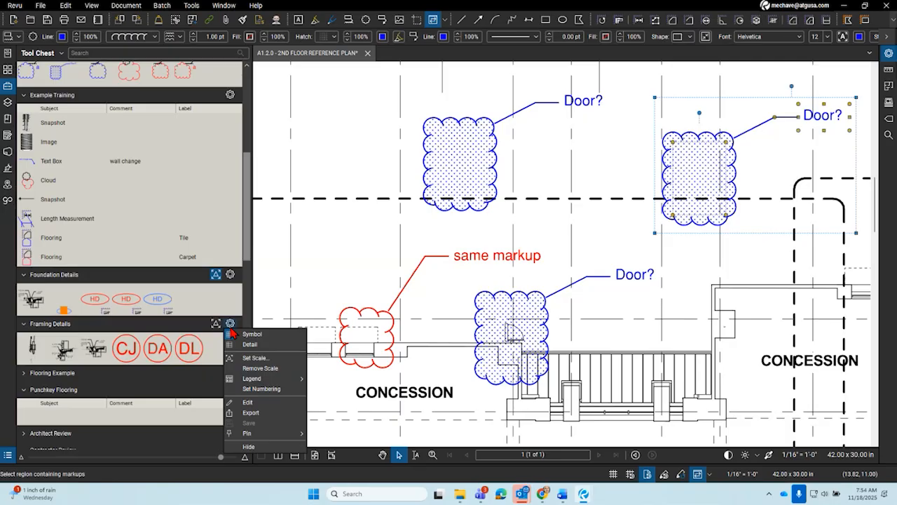
left_click(252, 389)
Step: Place the third Framing Details item, the tooled-edge slab detail, in the blank area above the plan's grid bubbles and deselect it
left_click(88, 358)
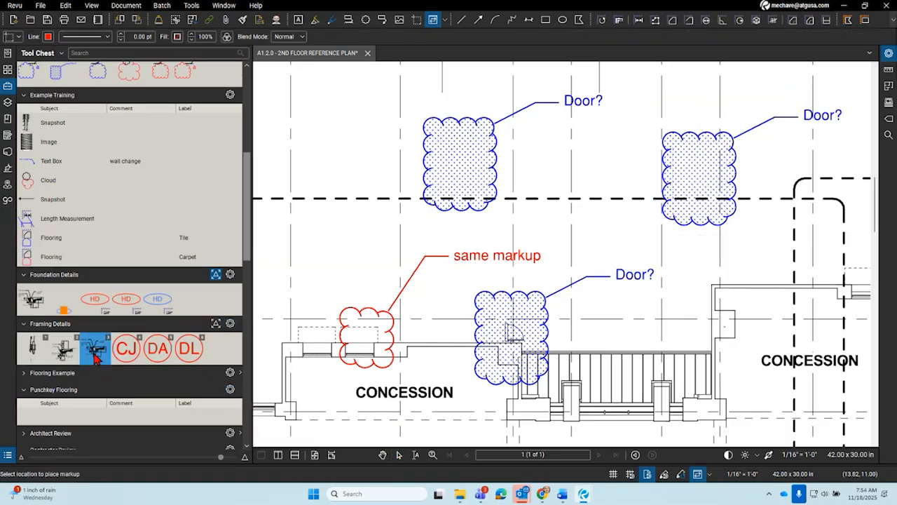
scroll(515, 231, "down", 5)
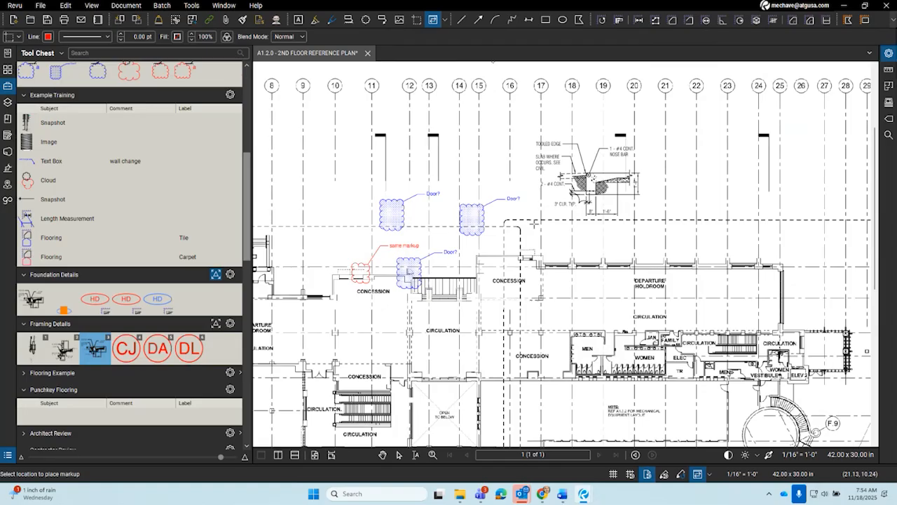
scroll(515, 231, "down", 3)
left_click(597, 139)
scroll(675, 103, "up", 5)
scroll(627, 175, "down", 2)
left_click(760, 275)
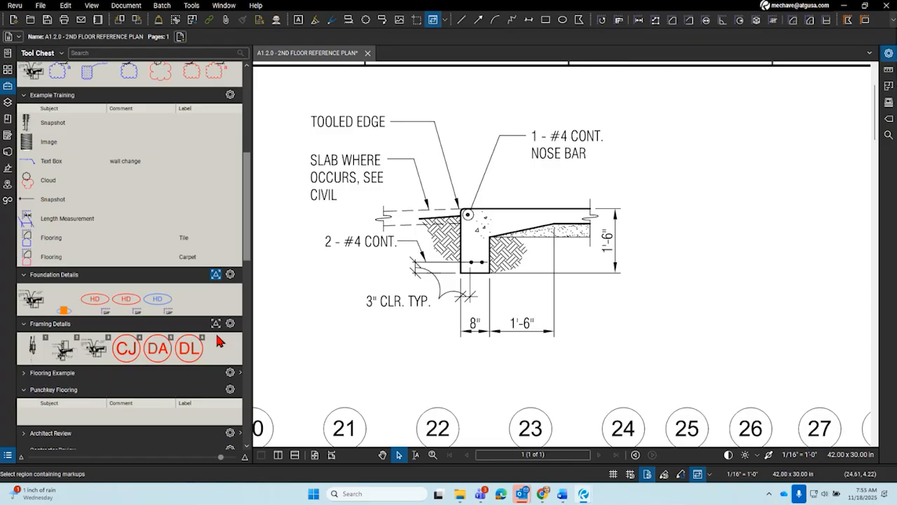
Step: Open the pinned Samtec.pdf drawing set and go to page 3, the foundation details sheet
scroll(157, 292, "down", 6)
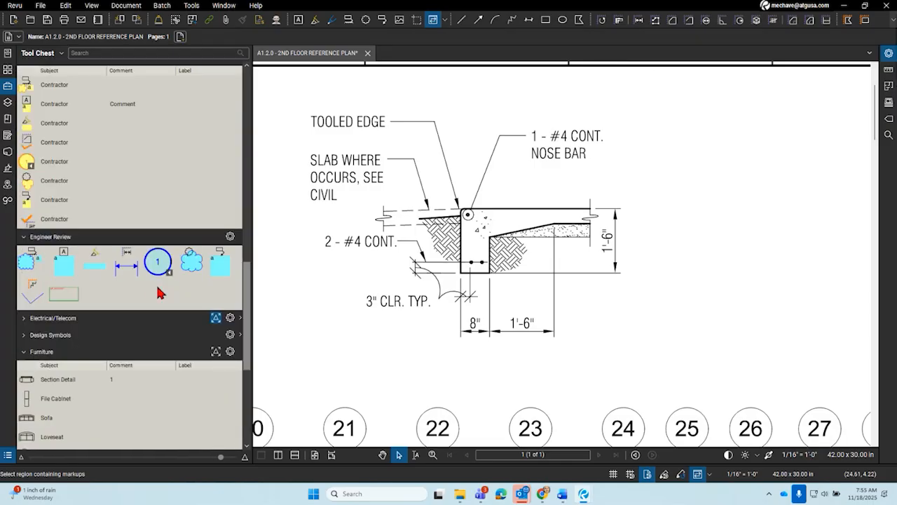
scroll(158, 292, "down", 3)
scroll(578, 294, "down", 2)
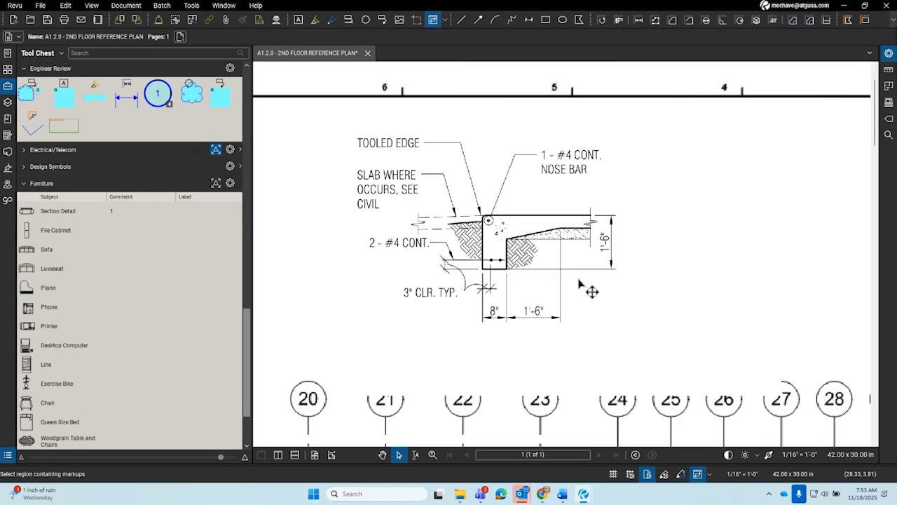
left_click(9, 70)
left_click(8, 54)
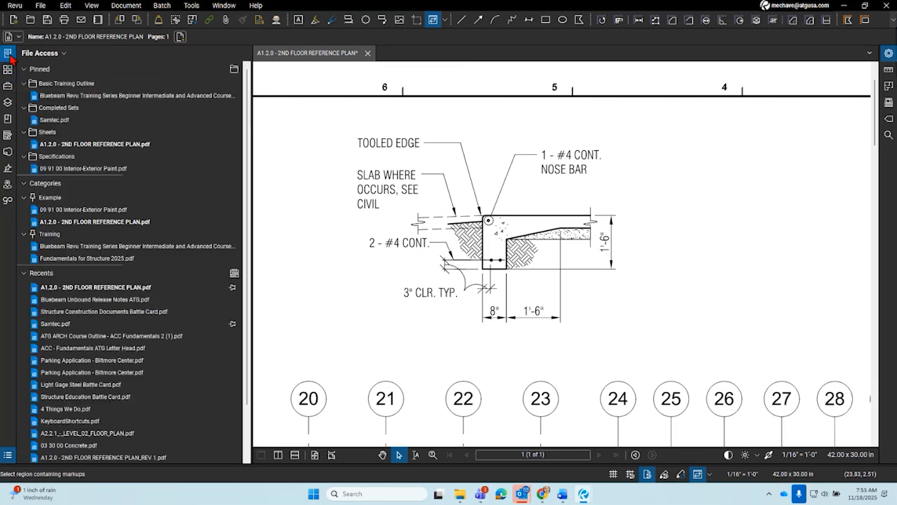
left_click(62, 123)
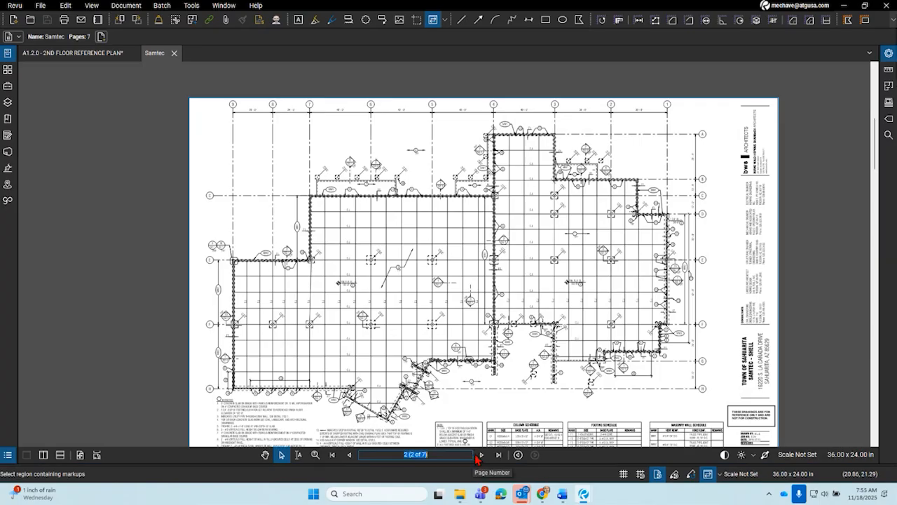
left_click(481, 455)
Step: Take a snapshot of the Exterior Toe Down Slab detail, paste it on the sheet, and move the copy across the sheet's left edge
scroll(252, 299, "up", 5)
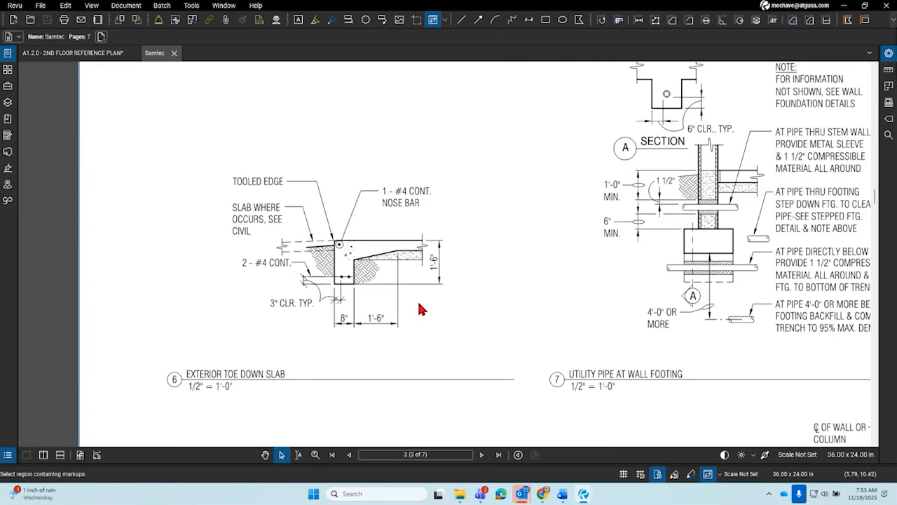
key("g")
left_click_drag(206, 161, 509, 343)
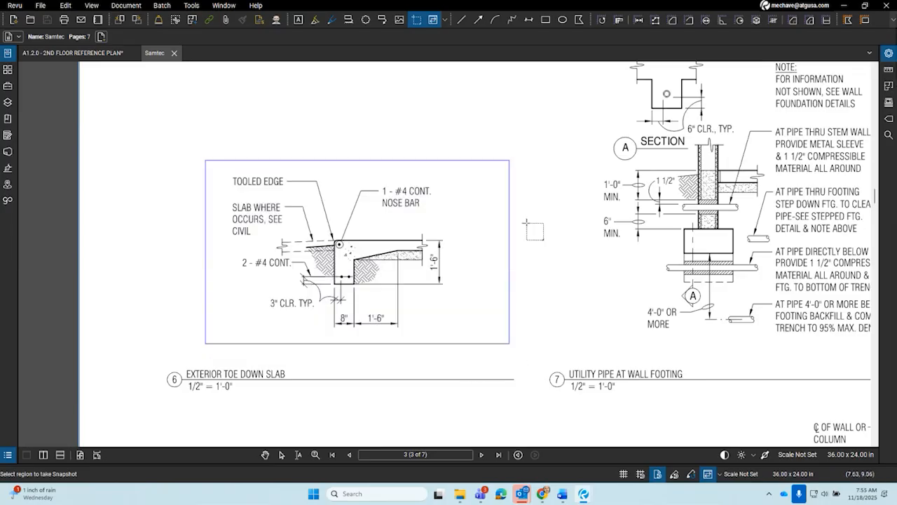
key("Escape")
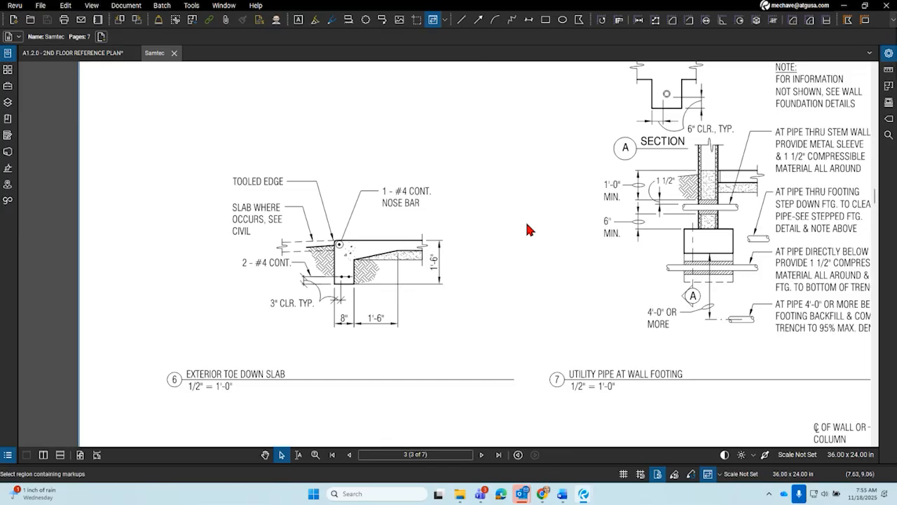
key("ctrl+v")
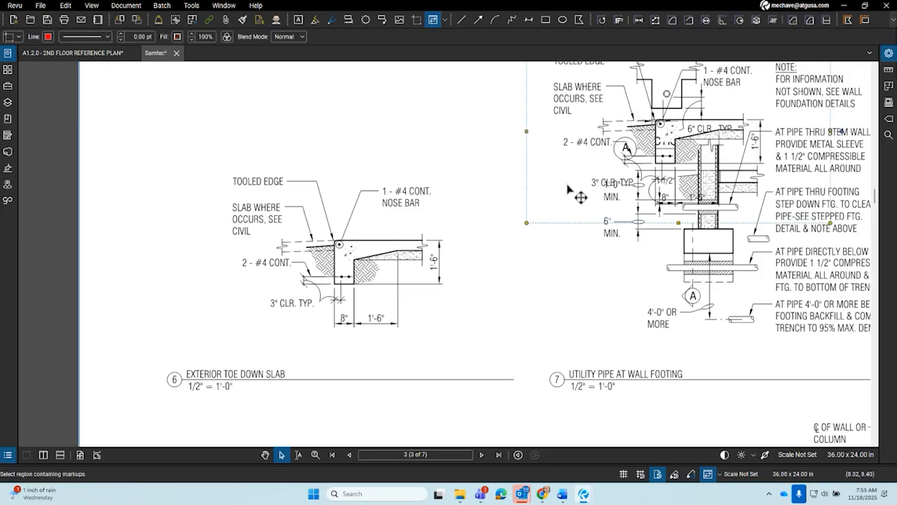
scroll(574, 188, "down", 3)
left_click_drag(571, 169, 335, 184)
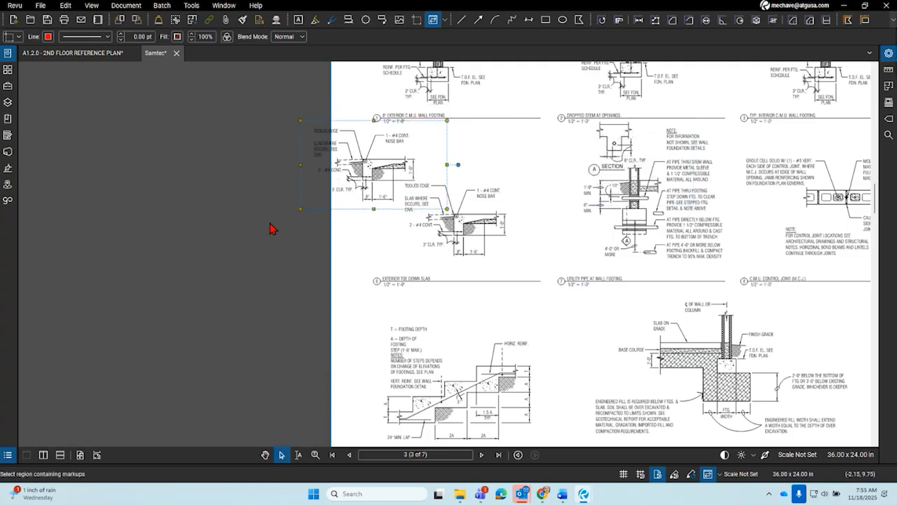
Step: Place the first recent Tool Chest item, the slab detail, between the Typical Stepped Footing and Engineered Fill details
left_click(7, 86)
scroll(109, 280, "down", 5)
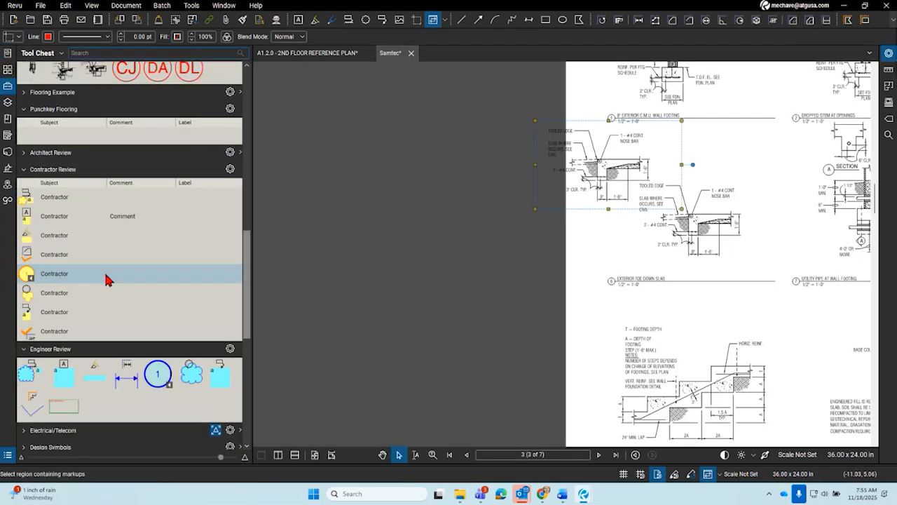
scroll(35, 210, "up", 3)
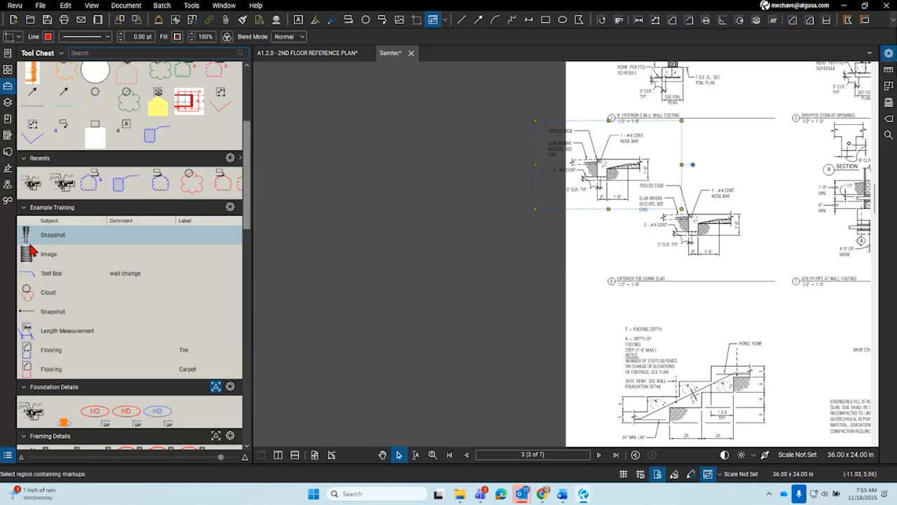
left_click(33, 184)
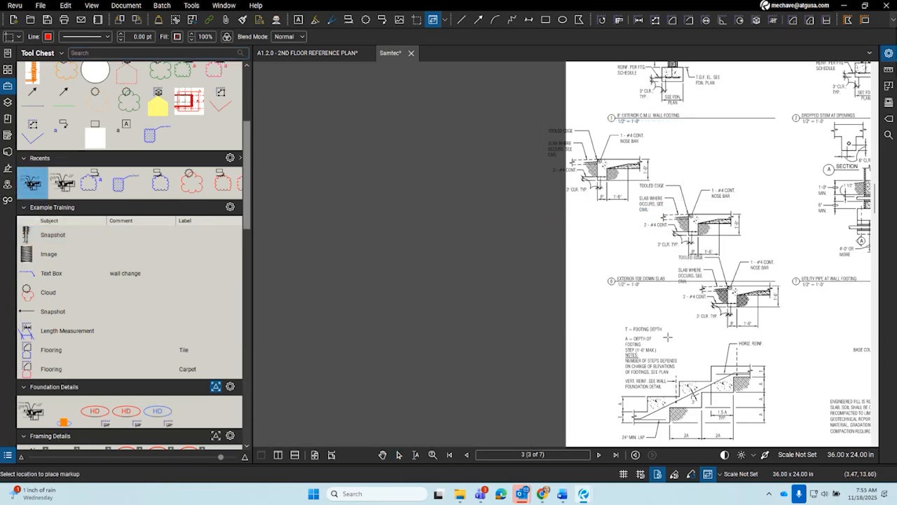
left_click(732, 371)
left_click_drag(816, 346, 419, 279)
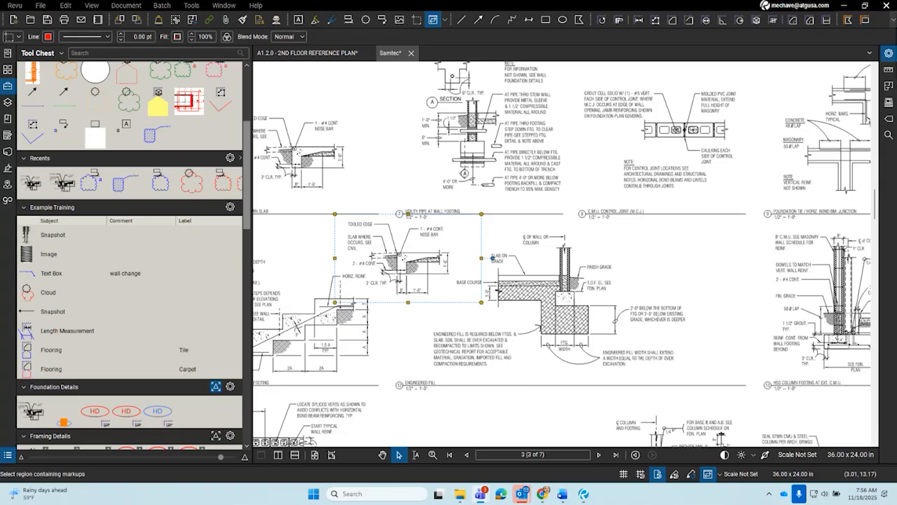
left_click(316, 258)
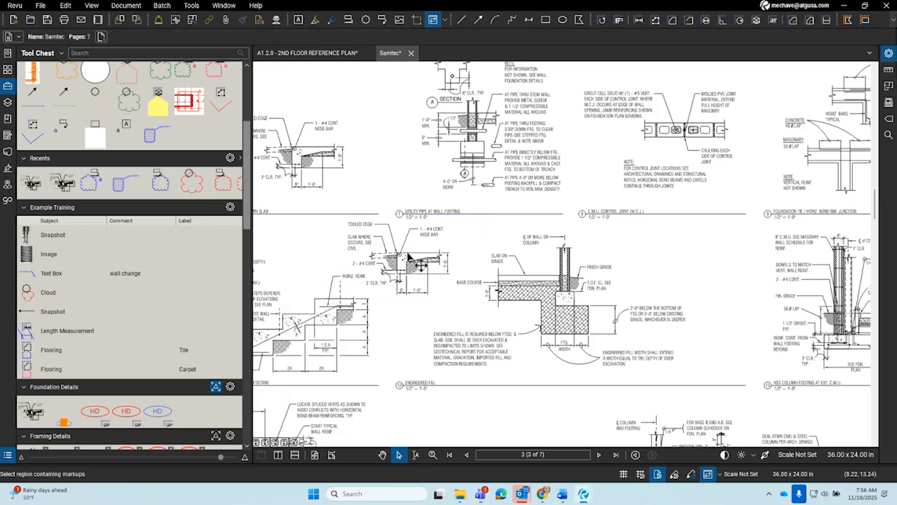
Step: Nudge the placed slab detail within the gap beneath the Utility Pipe at Wall Footing title
scroll(419, 273, "down", 5)
scroll(418, 273, "up", 5)
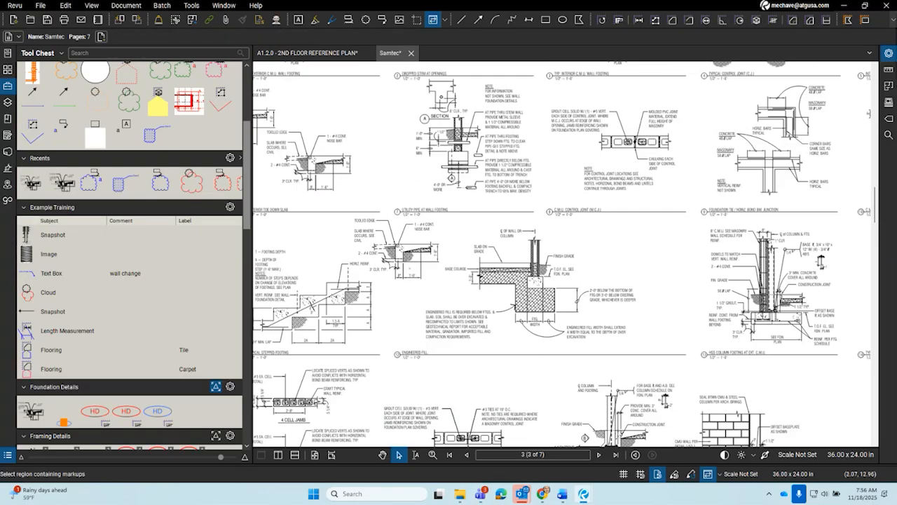
mouse_move(423, 299)
left_mouse_down()
mouse_move(495, 282)
mouse_move(522, 301)
mouse_move(458, 279)
mouse_move(525, 289)
left_mouse_up()
scroll(537, 330, "up", 4)
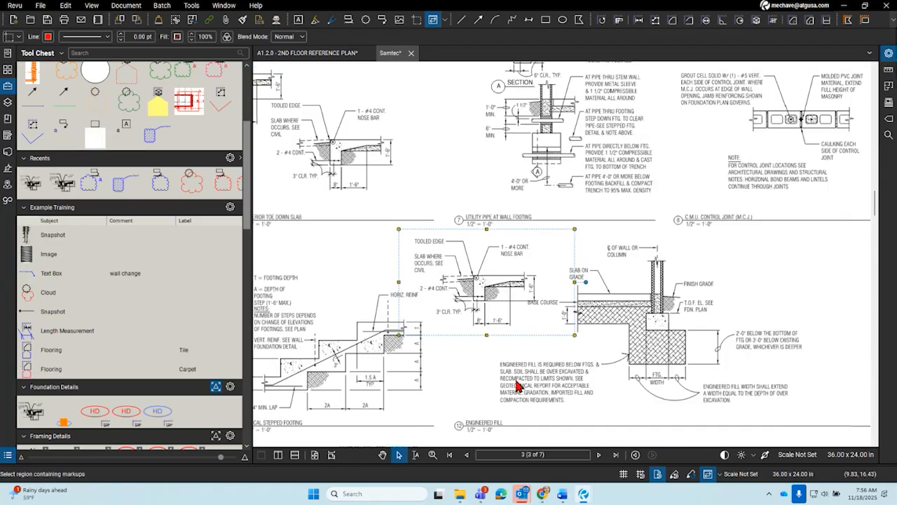
left_click_drag(476, 270, 470, 262)
left_click(503, 324)
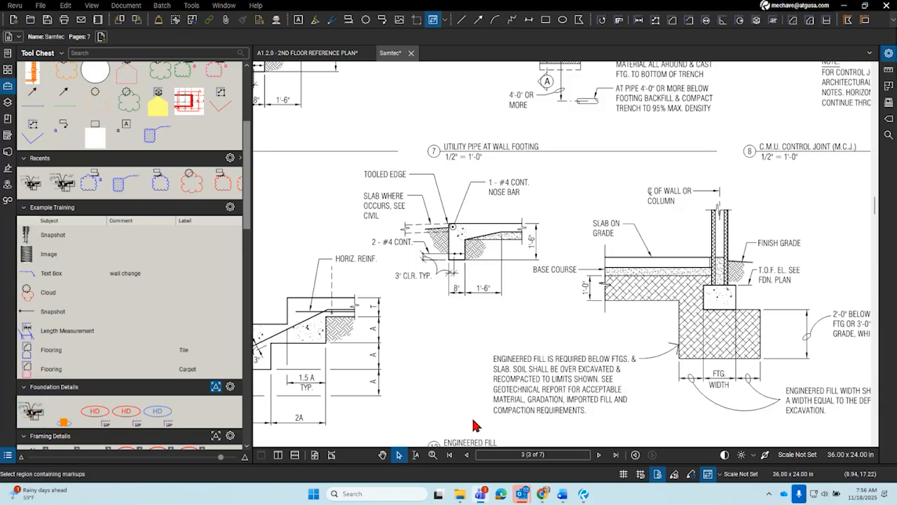
left_click_drag(475, 303, 556, 339)
left_click(536, 290)
left_click_drag(523, 280, 542, 284)
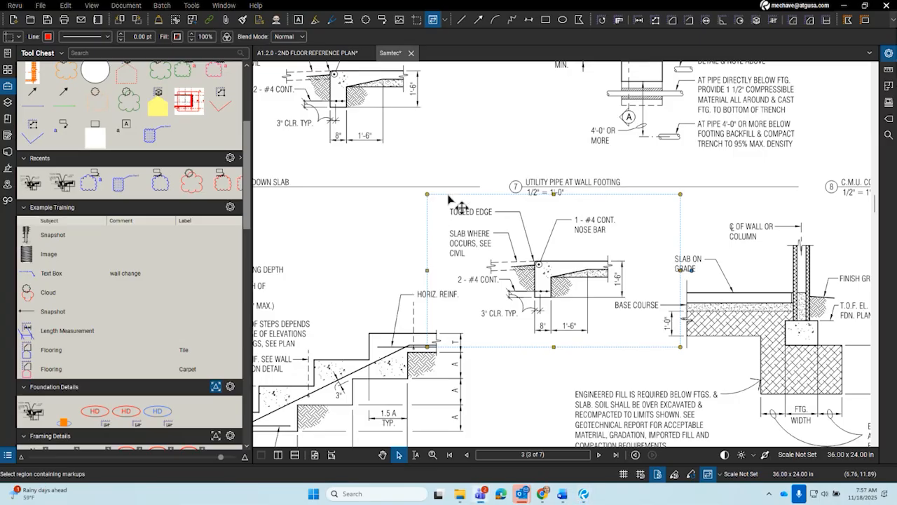
Step: Check the preset scale assigned to the Framing Details tool set and close the scaler without changing it
scroll(490, 287, "down", 5)
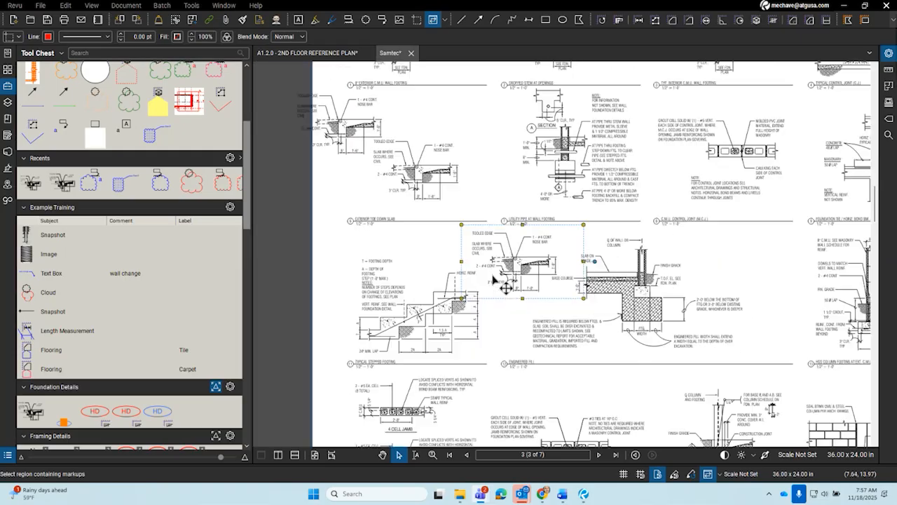
scroll(127, 351, "down", 2)
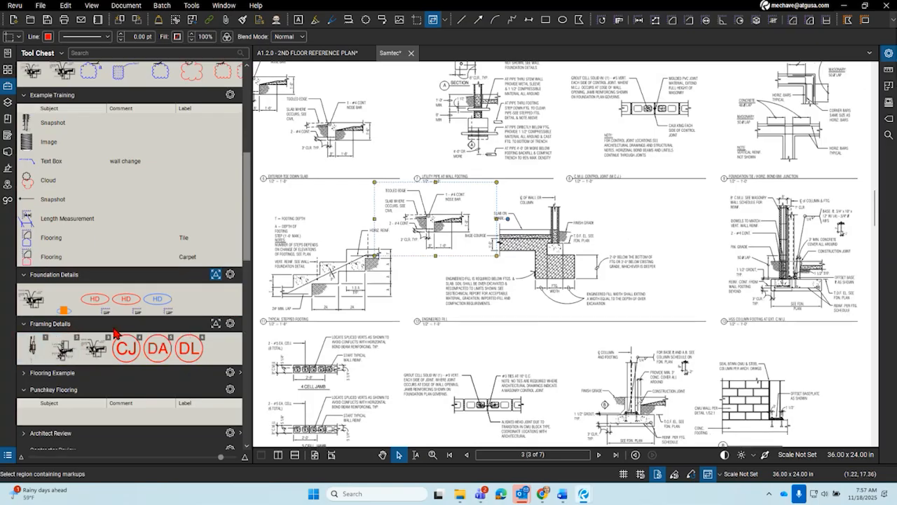
left_click(230, 324)
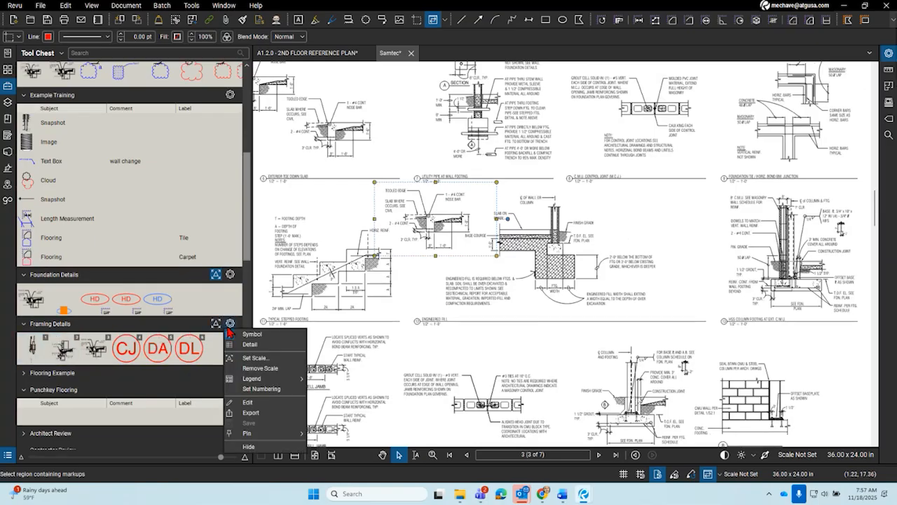
left_click(279, 359)
left_click(361, 251)
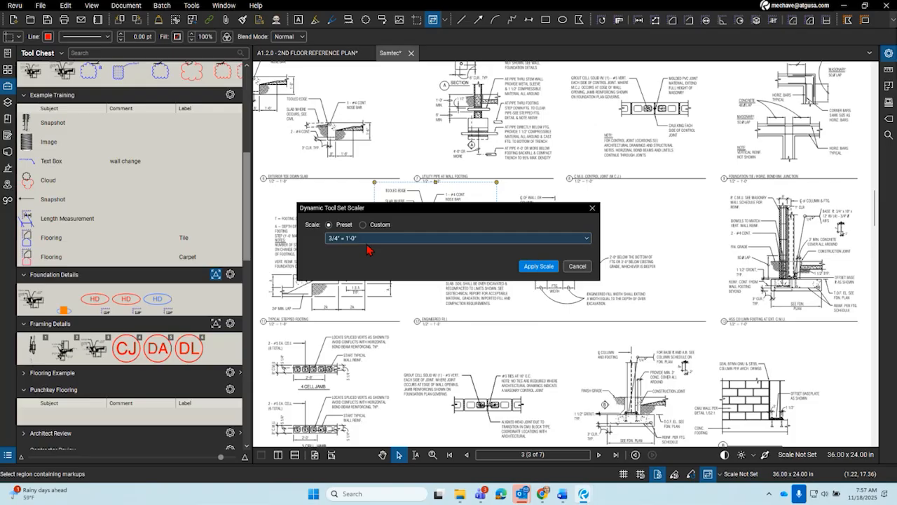
left_click(593, 207)
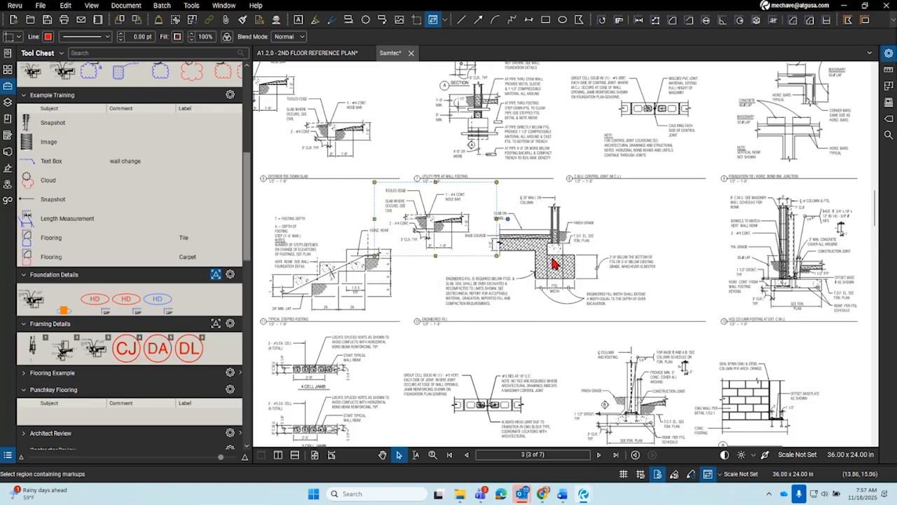
Step: Compare the Typical Stepped Footing's scale note with the preset scale assigned to the Foundation Details tool set
scroll(385, 304, "down", 2)
scroll(387, 306, "up", 6)
scroll(433, 308, "down", 2)
scroll(433, 308, "up", 1)
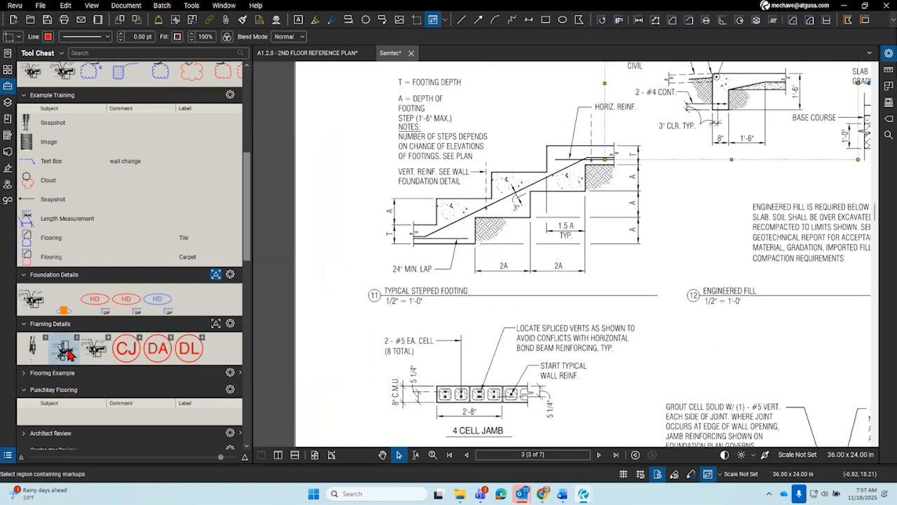
left_click(230, 323)
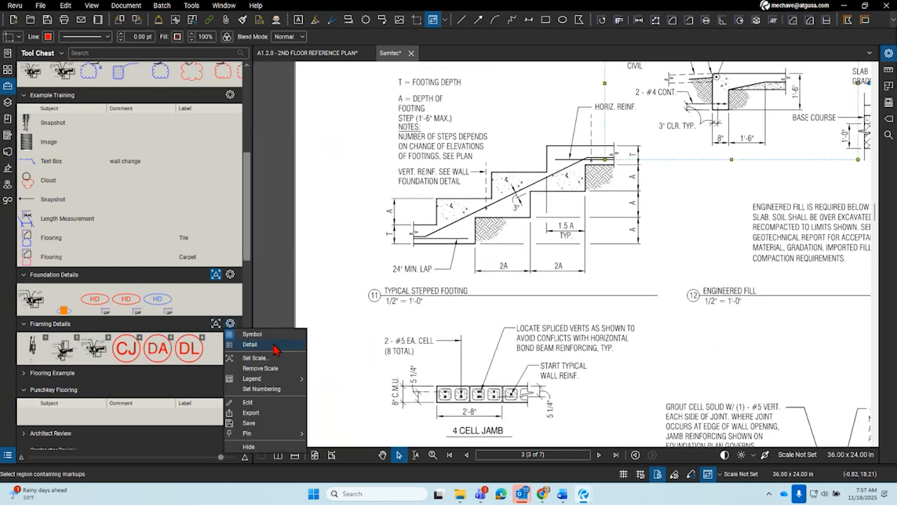
left_click(230, 275)
left_click(266, 309)
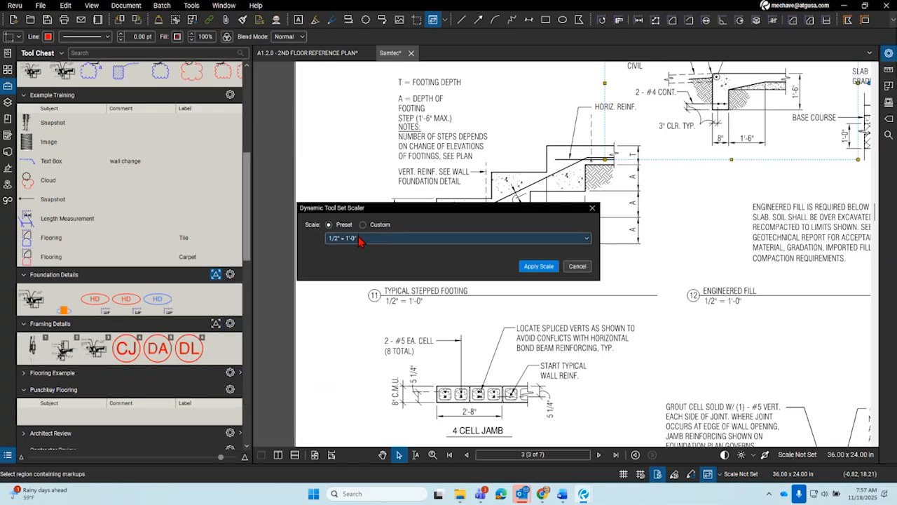
left_click(593, 209)
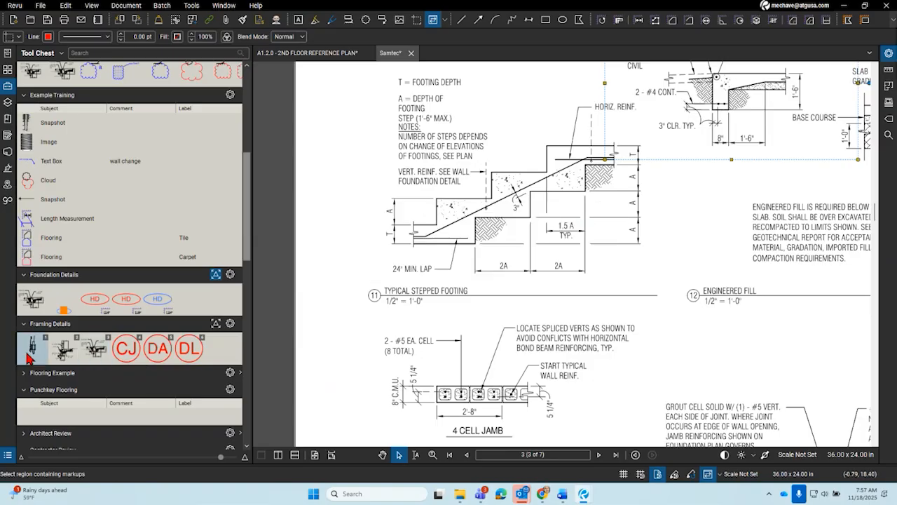
Step: Copy the third Framing Details item into the Foundation Details tool set and place the slab detail over the Typical Stepped Footing
left_click(86, 358)
left_click(535, 251)
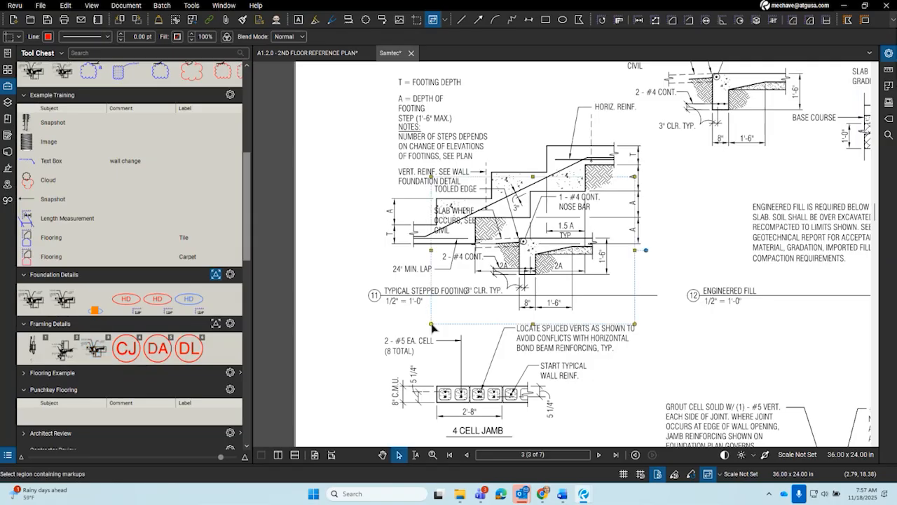
left_click(396, 312)
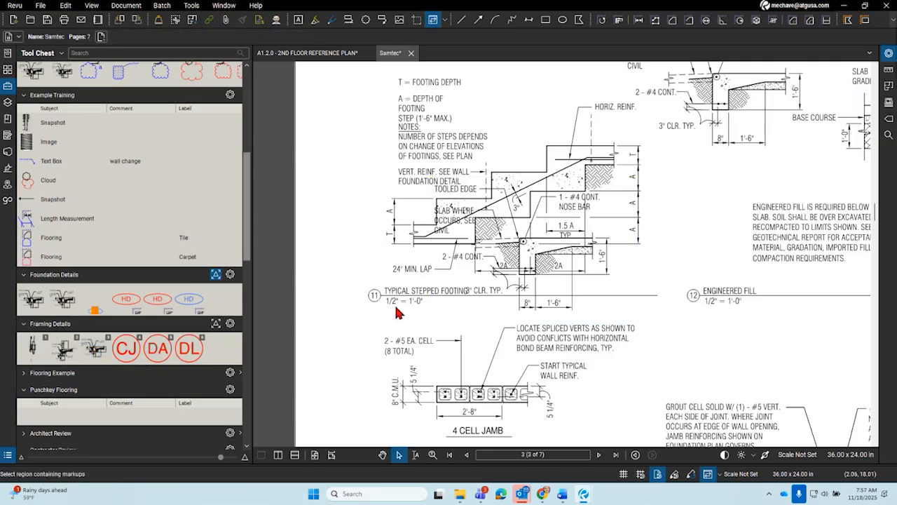
Step: Open the Morning Coffee Review project from the joined Studio projects
left_click(7, 152)
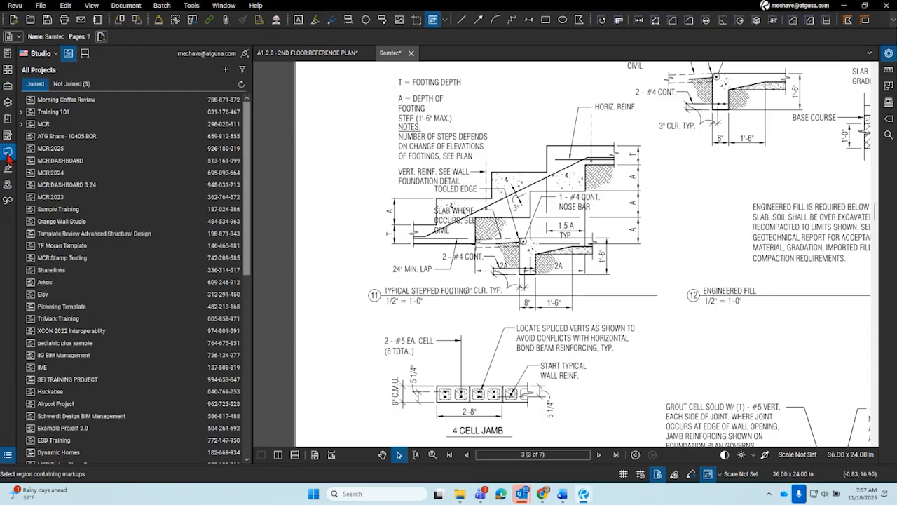
double_click(203, 106)
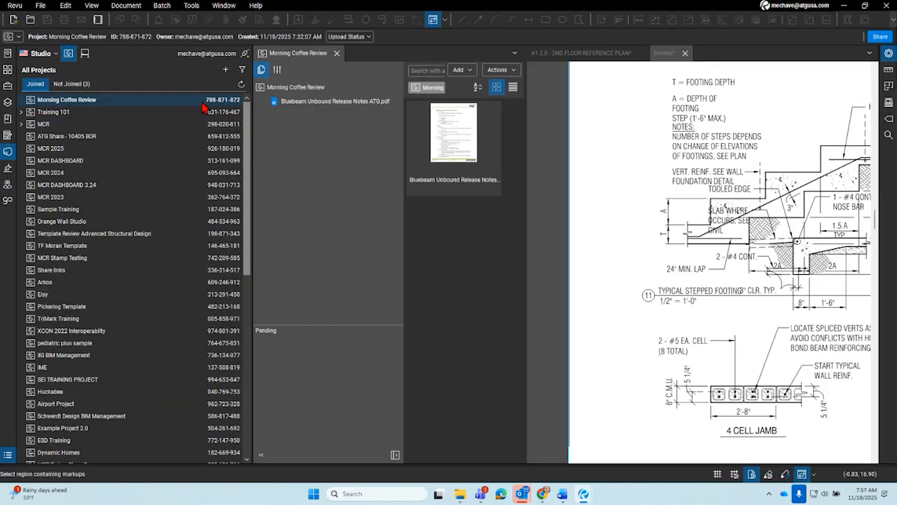
left_click(685, 53)
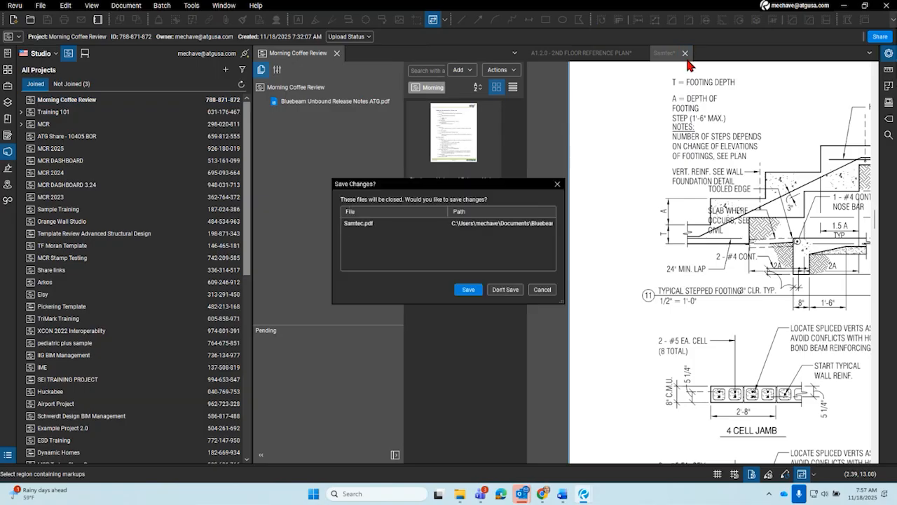
left_click(558, 185)
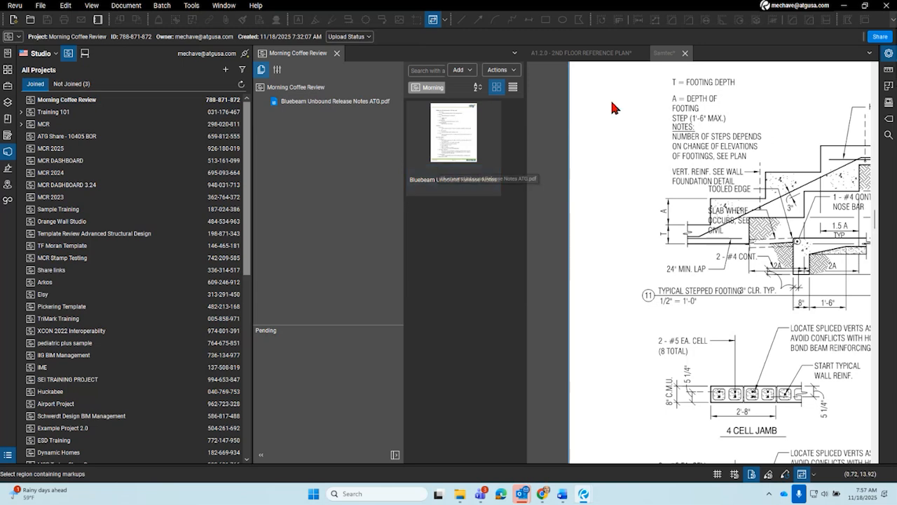
left_click(685, 53)
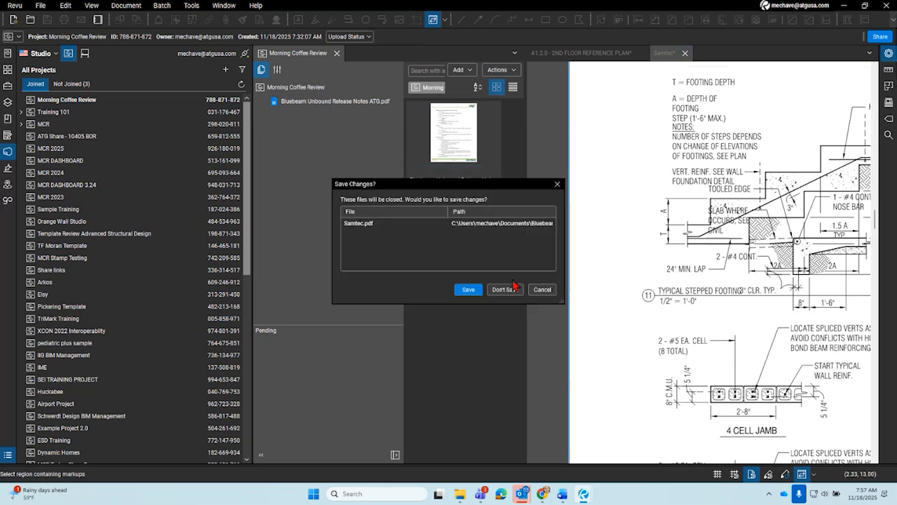
left_click(548, 294)
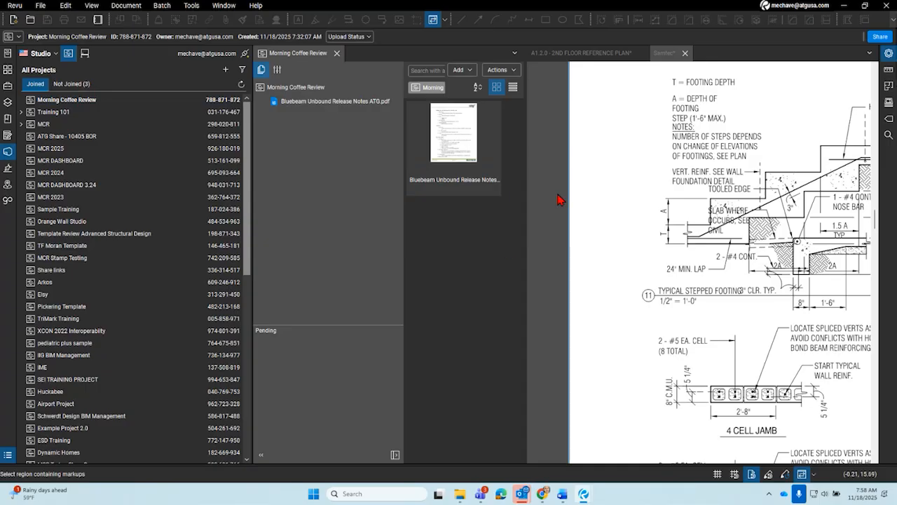
Step: Close the Samtec and A1.2.0 - 2nd Floor Reference Plan documents without saving, and narrow the Studio project list
left_click(685, 53)
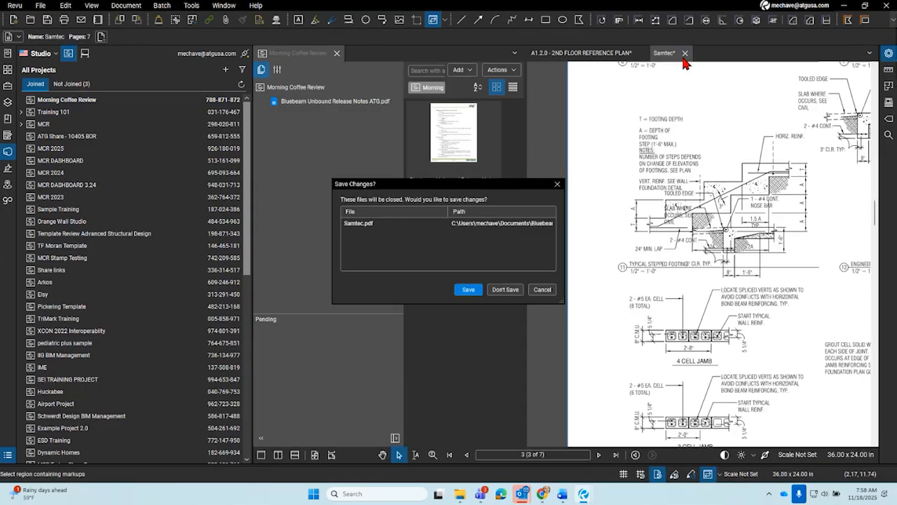
left_click(512, 293)
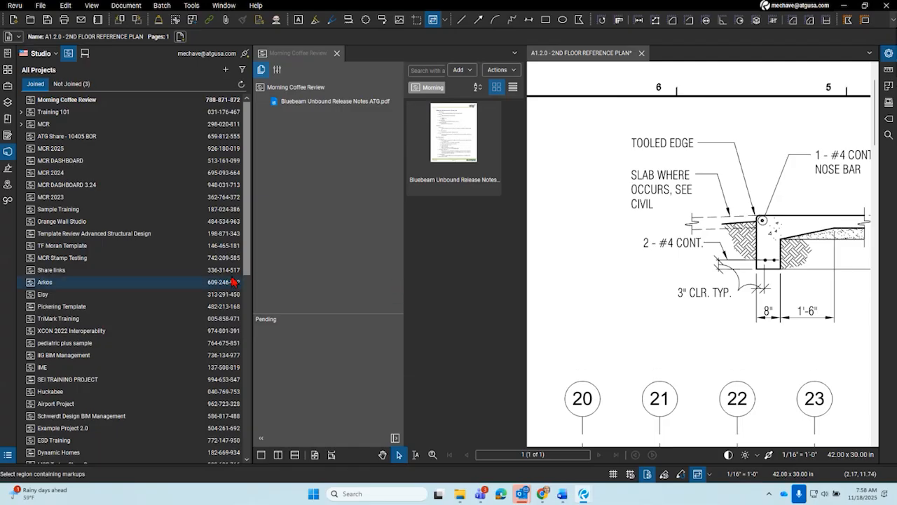
left_click_drag(256, 278, 137, 288)
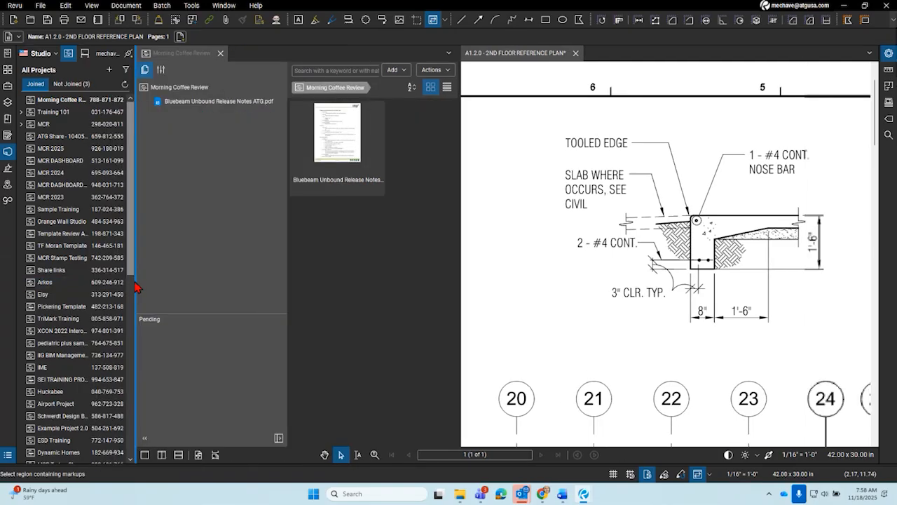
left_click_drag(458, 267, 327, 268)
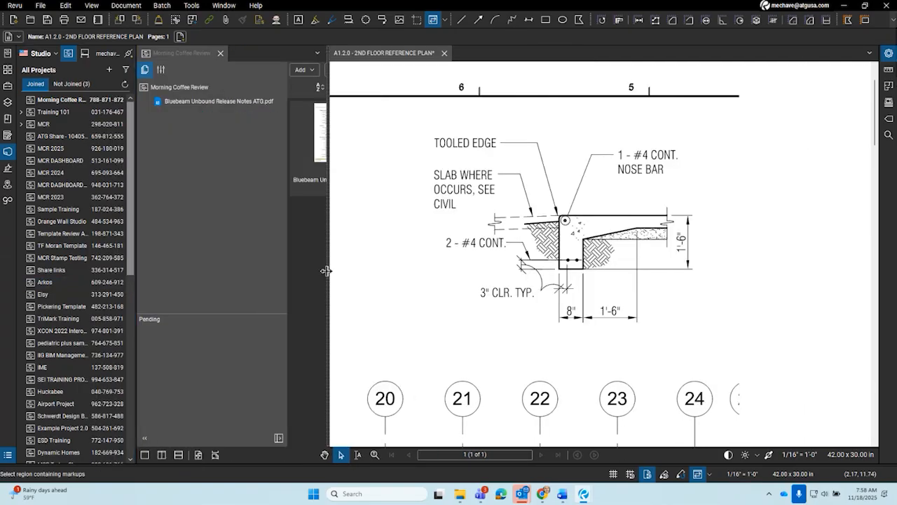
left_click(444, 53)
left_click(511, 292)
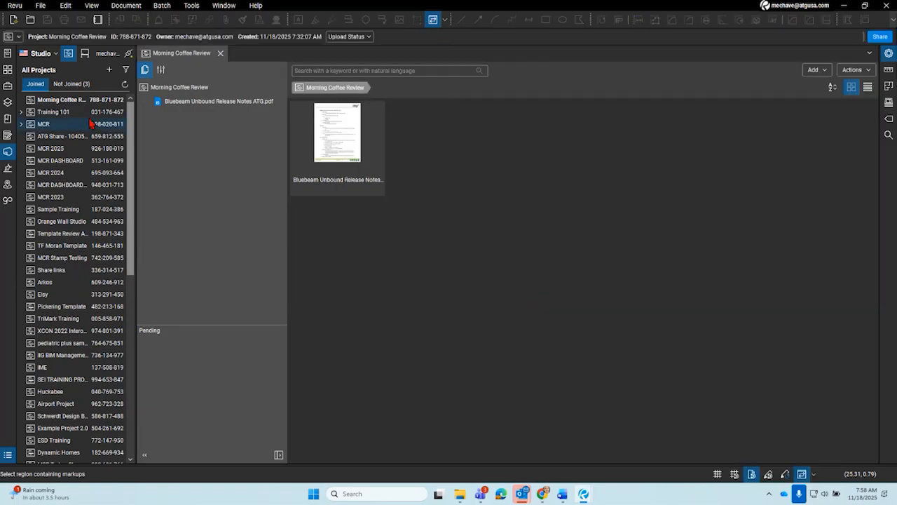
Step: Create a new blank 8.50 x 11.00 in PDF document
left_click(41, 5)
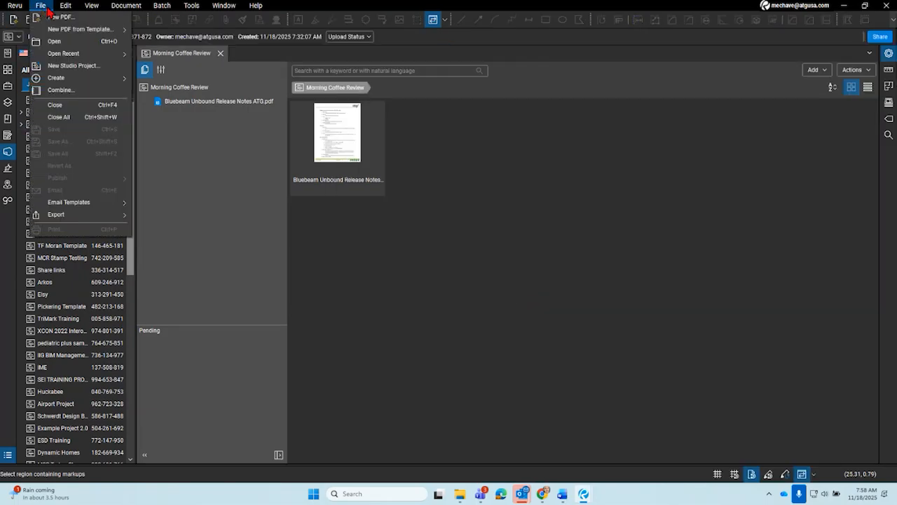
mouse_move(108, 9)
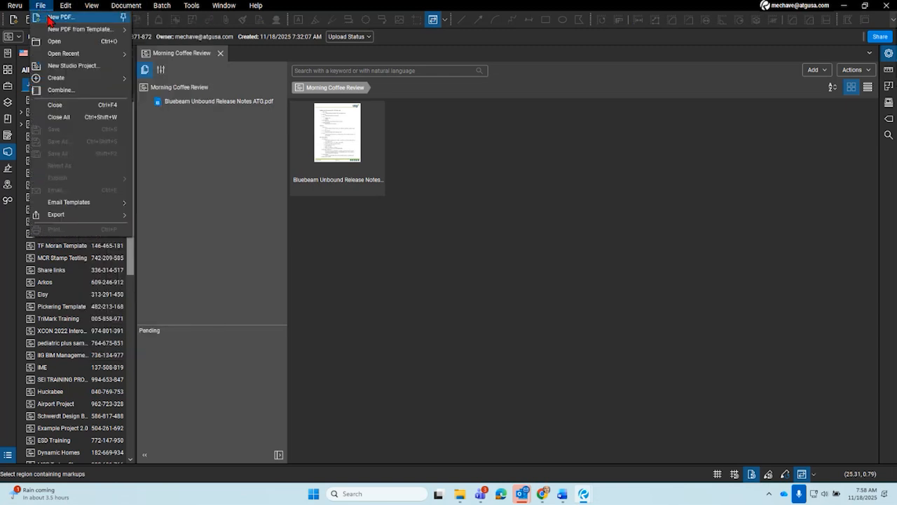
left_click(50, 18)
left_click(497, 300)
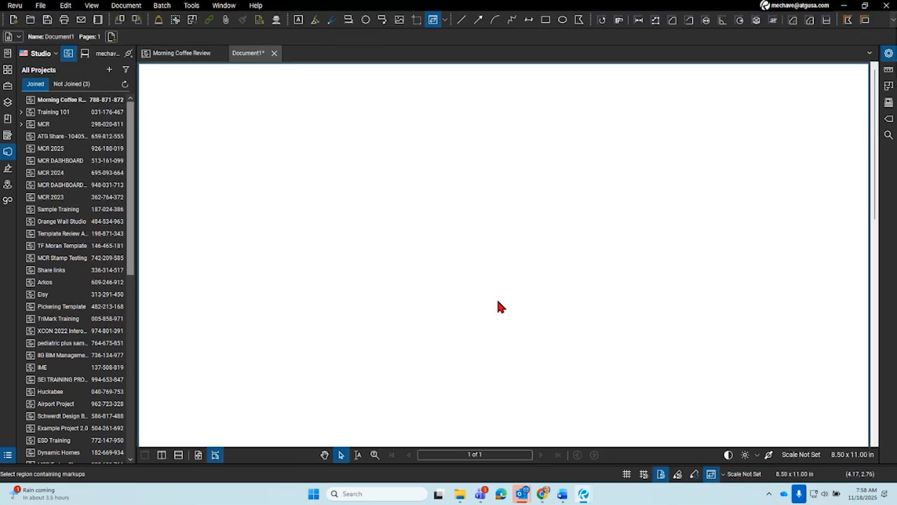
Step: Add a text box reading "Bluebeam" in the upper part of the blank page and autosize it to its text
scroll(518, 257, "down", 7)
left_click_drag(503, 338, 419, 241)
scroll(412, 225, "up", 2)
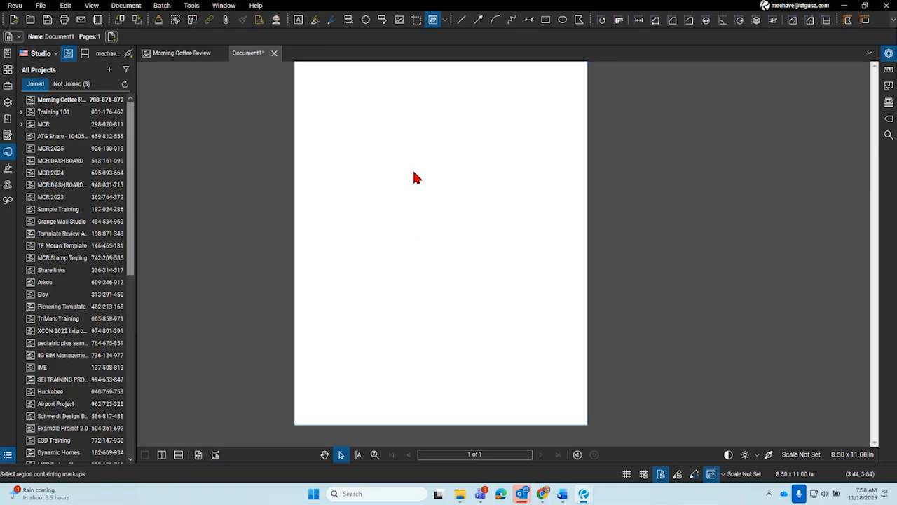
left_click(298, 20)
left_click_drag(322, 241, 387, 284)
type("Bluebeam")
key("Escape")
key("alt+z")
left_click_drag(338, 242, 339, 248)
left_click(372, 289)
Step: Change the "Bluebeam" text colour to blue
left_click(342, 255)
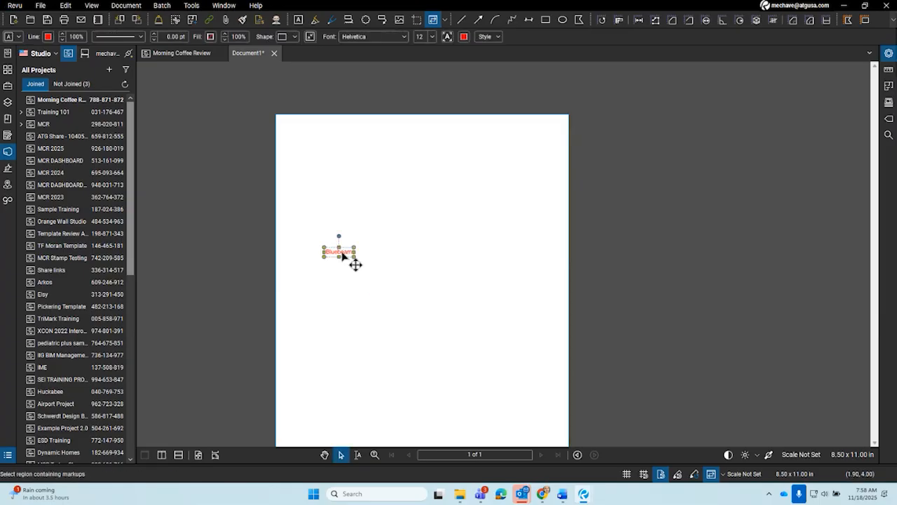
left_click(464, 37)
left_click(503, 83)
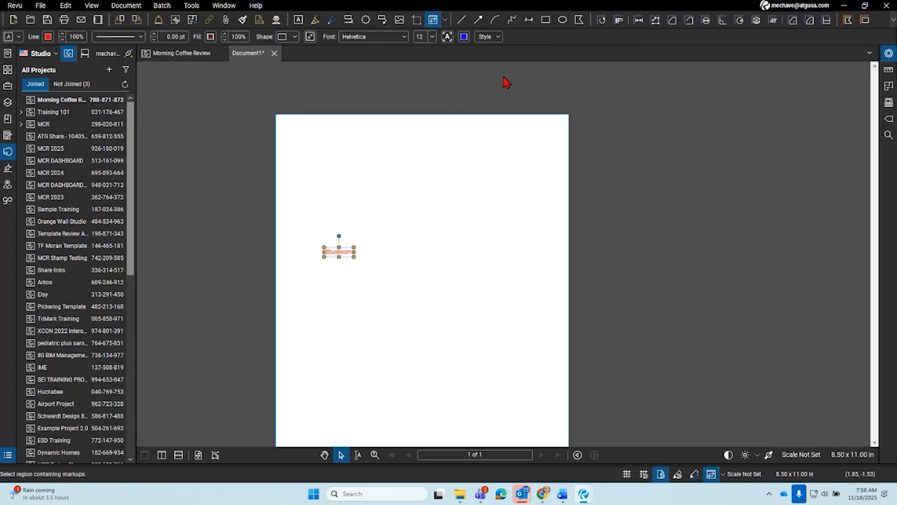
left_click(395, 290)
Step: Duplicate the "Bluebeam" text, change the copy to "AI" and place it above and to the right of the original
scroll(397, 293, "up", 4)
left_click_drag(387, 269, 356, 321)
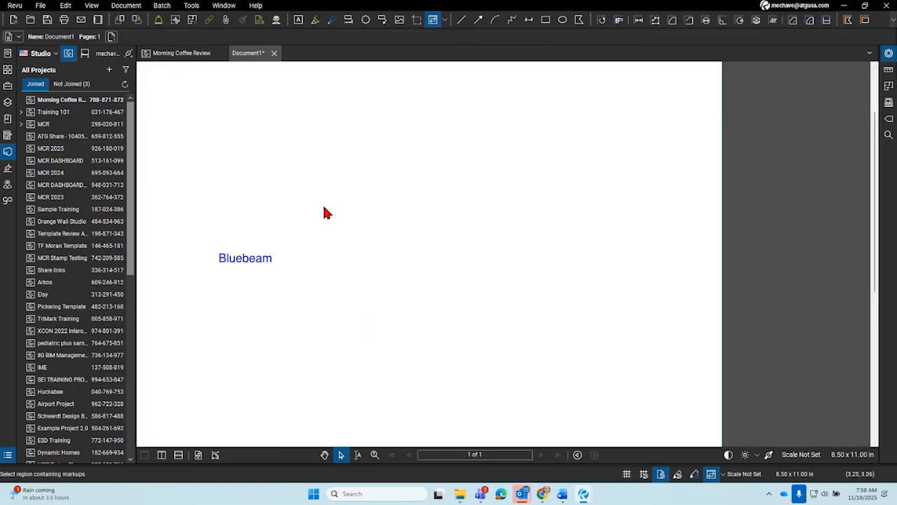
left_click(277, 262)
key("ctrl+c")
key("ctrl+v")
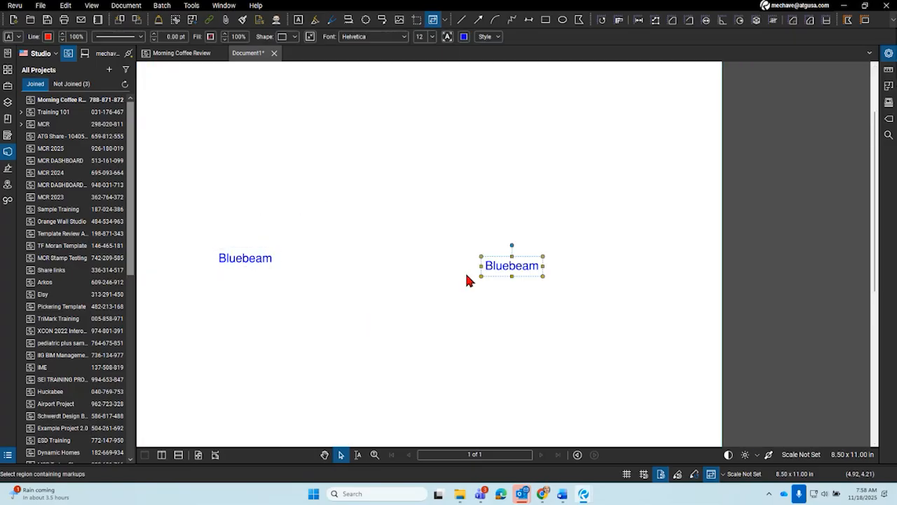
left_click_drag(527, 274, 526, 265)
double_click(515, 257)
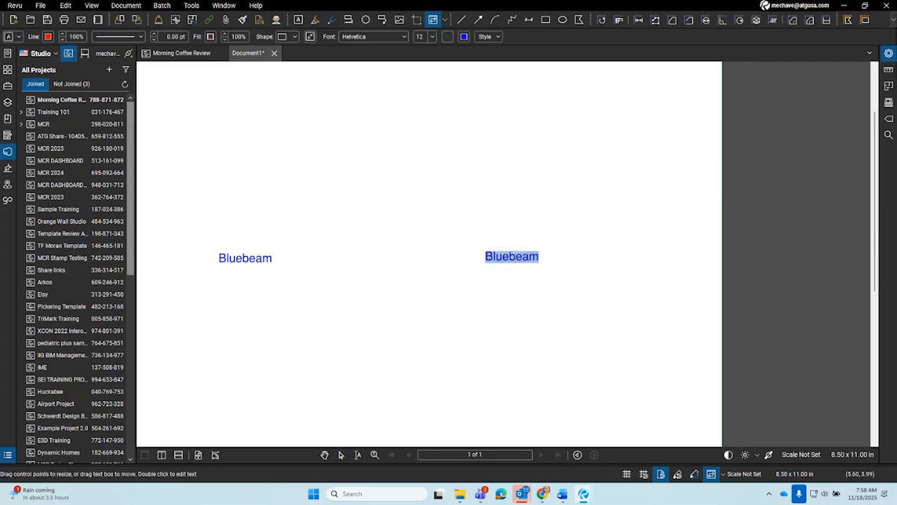
type("Al")
key("Escape")
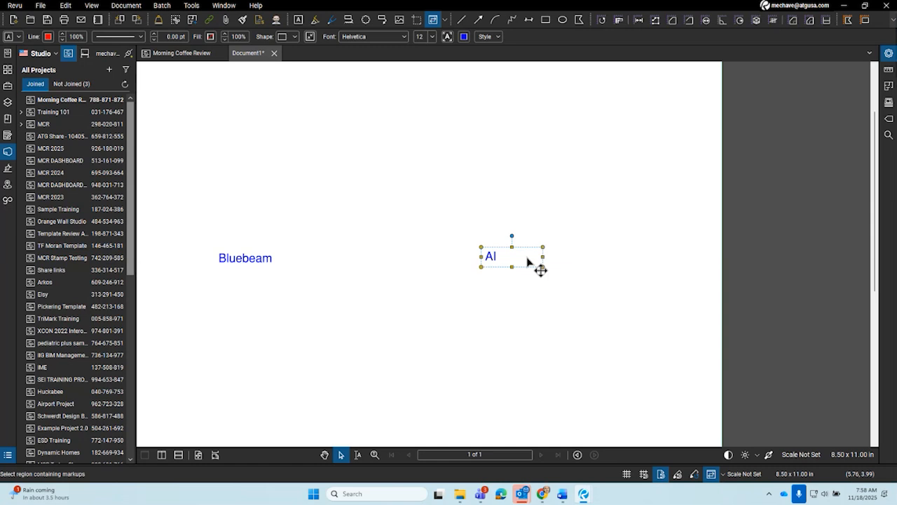
left_click_drag(501, 265, 442, 183)
left_click(507, 253)
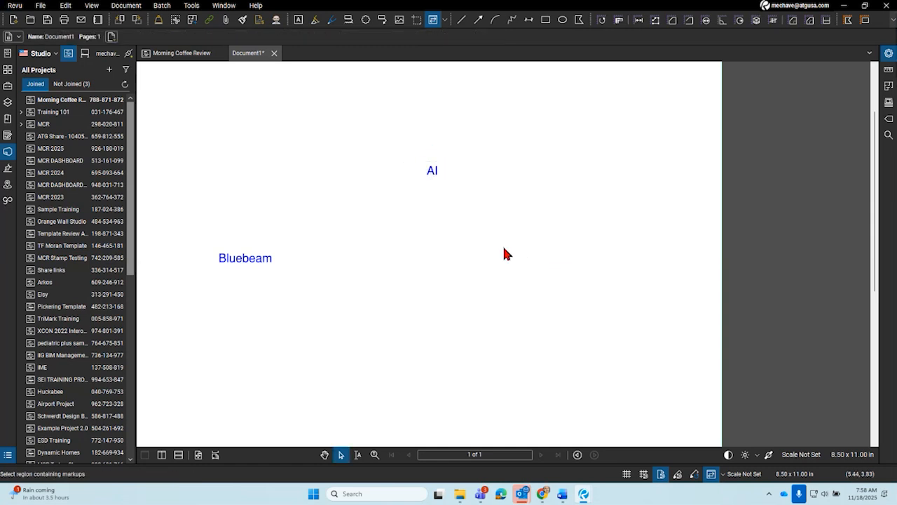
Step: Paste another text copy reading "LLM" level with "Bluebeam", and move "AI" to its upper right
left_click(445, 183)
key("ctrl+v")
double_click(534, 245)
type("LLM")
key("Escape")
left_click_drag(540, 258, 510, 277)
left_click_drag(432, 171, 554, 204)
left_click_drag(495, 263, 458, 263)
left_click(463, 290)
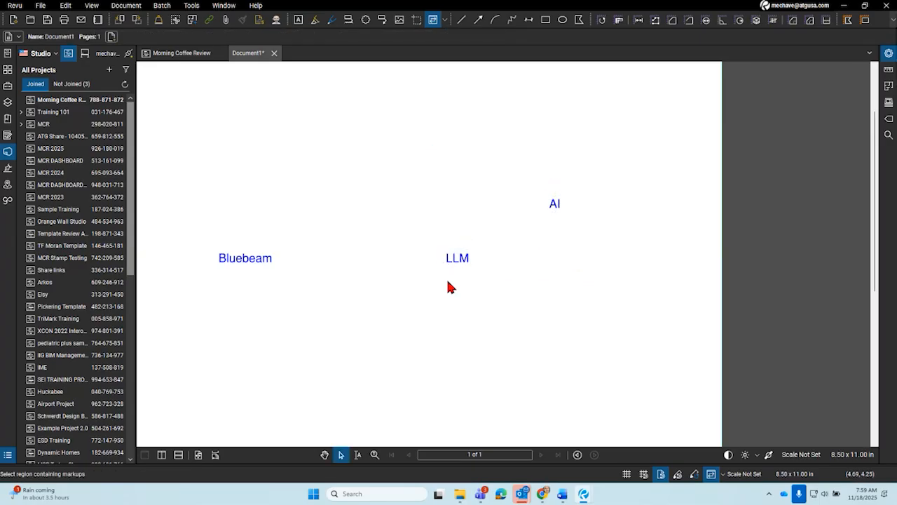
Step: Change the "LLM" text colour to orange
left_click(461, 261)
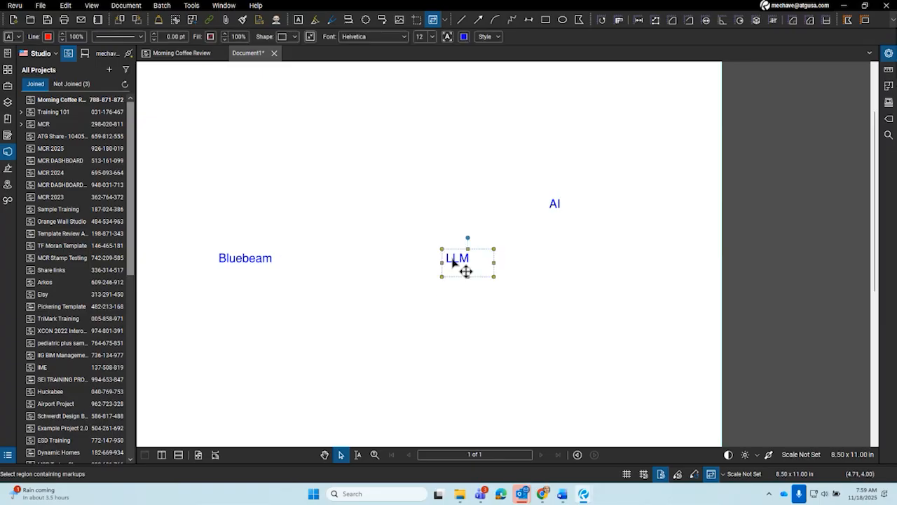
right_click(463, 262)
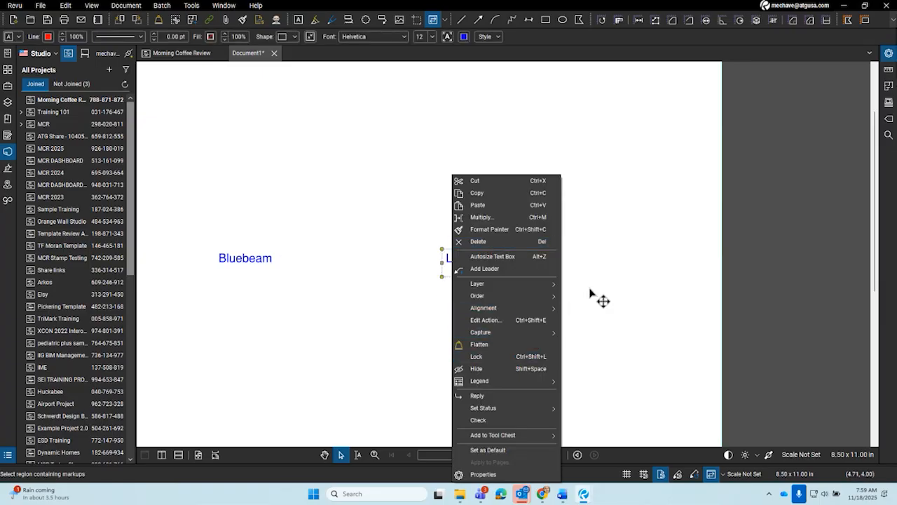
left_click(465, 38)
left_click(464, 38)
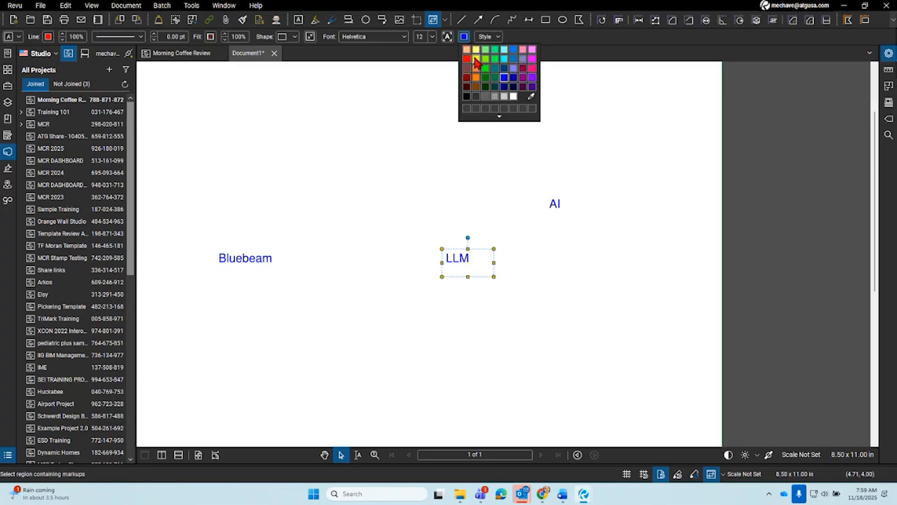
left_click(477, 79)
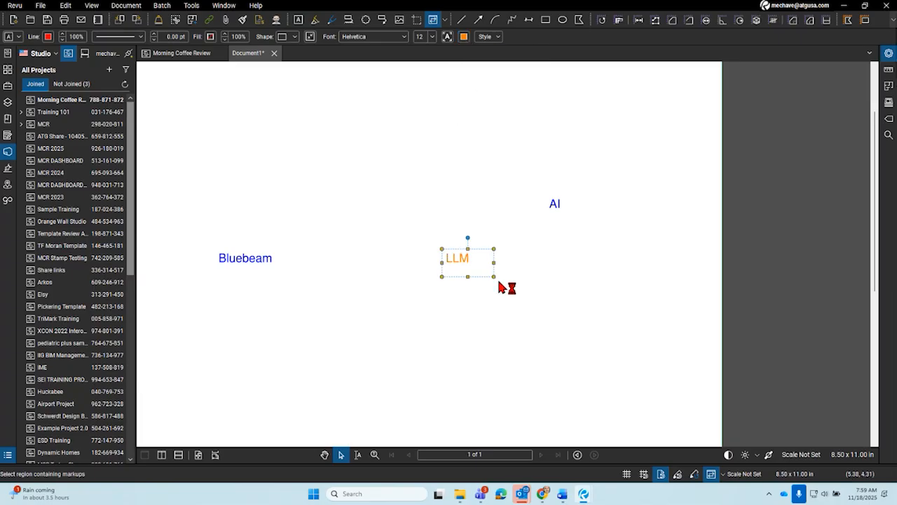
left_click(520, 278)
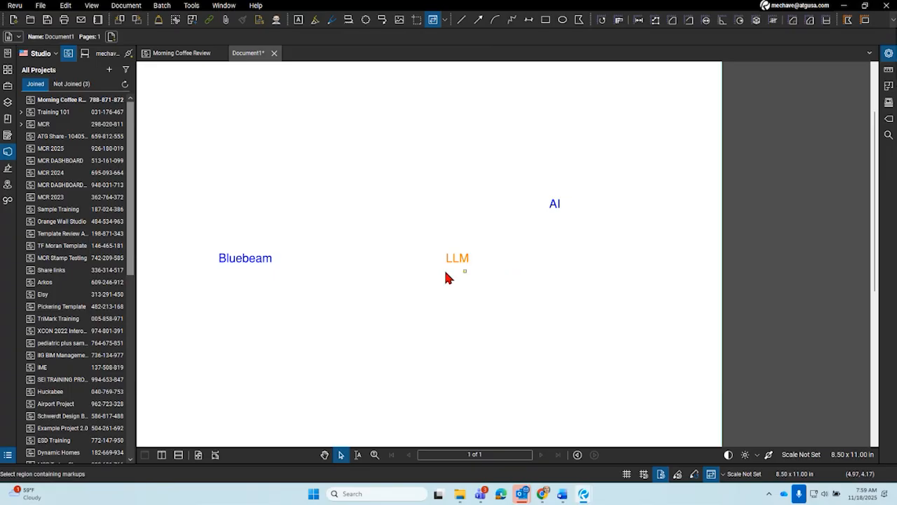
Step: Move the "Bluebeam" text closer to "LLM" and slightly adjust the "LLM" text box
left_click(268, 265)
left_click_drag(268, 266, 310, 279)
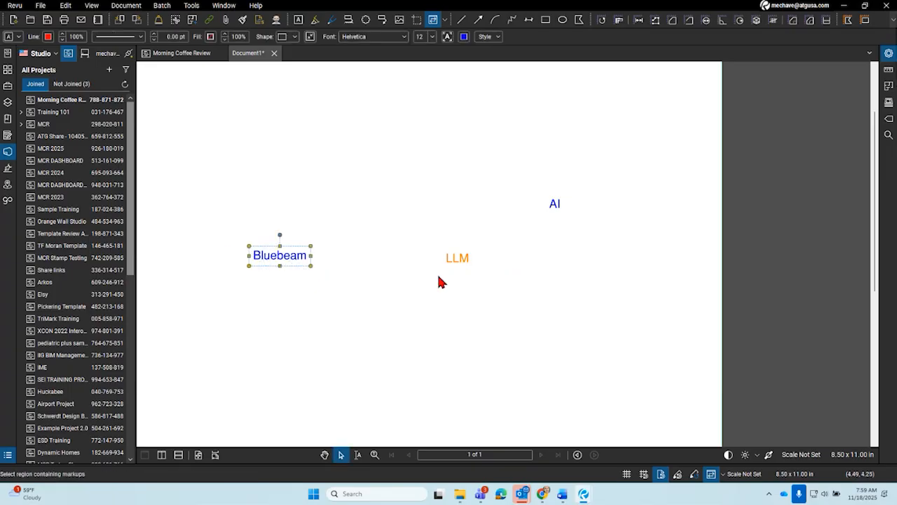
left_click_drag(466, 271, 468, 273)
left_click(473, 280)
Step: Duplicate the orange "LLM" text below the original and change the copy to "co pilot - Chat GPT"
left_click(470, 261)
left_click(495, 304)
key("ctrl+v")
double_click(503, 309)
type("d")
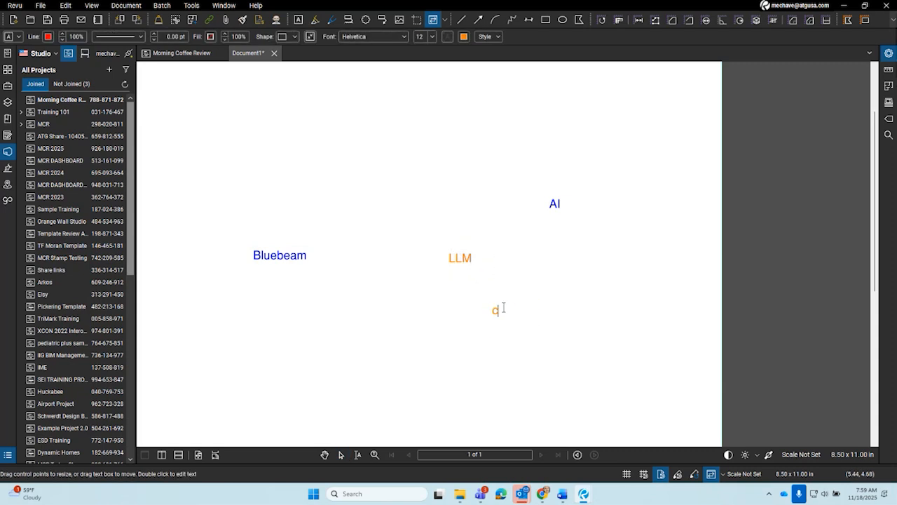
type("opil")
type("Chat GPT")
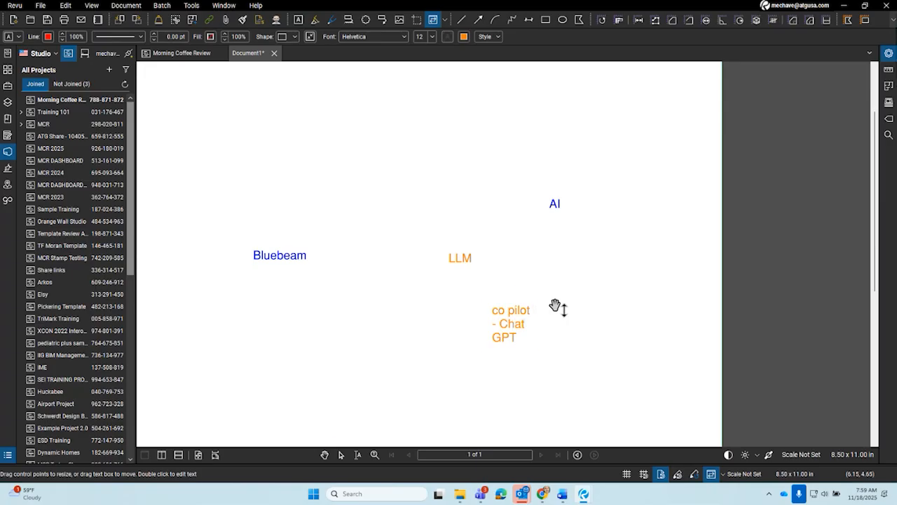
Step: Widen the "co pilot - Chat GPT" text box and append "- Cluade" to its text
left_click(555, 307)
left_click_drag(536, 325, 619, 320)
triple_click(600, 313)
double_click(599, 312)
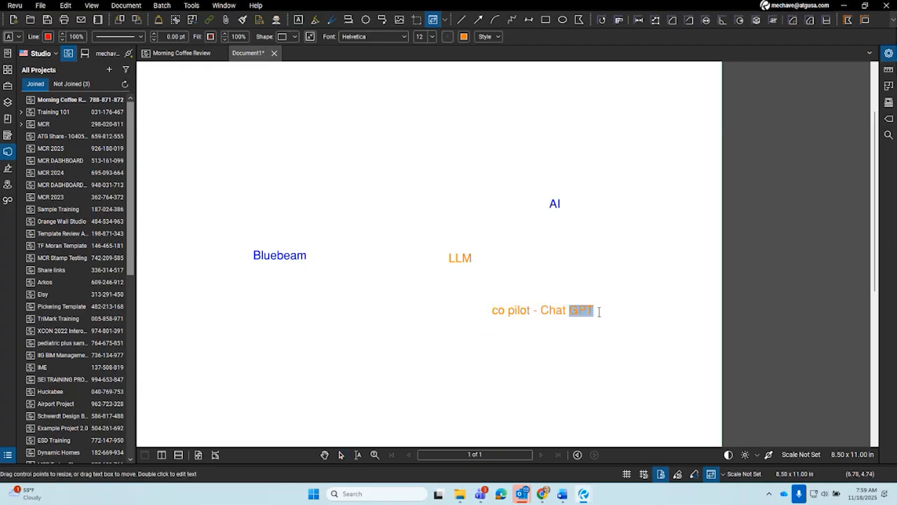
left_click(600, 312)
type("- Cluade")
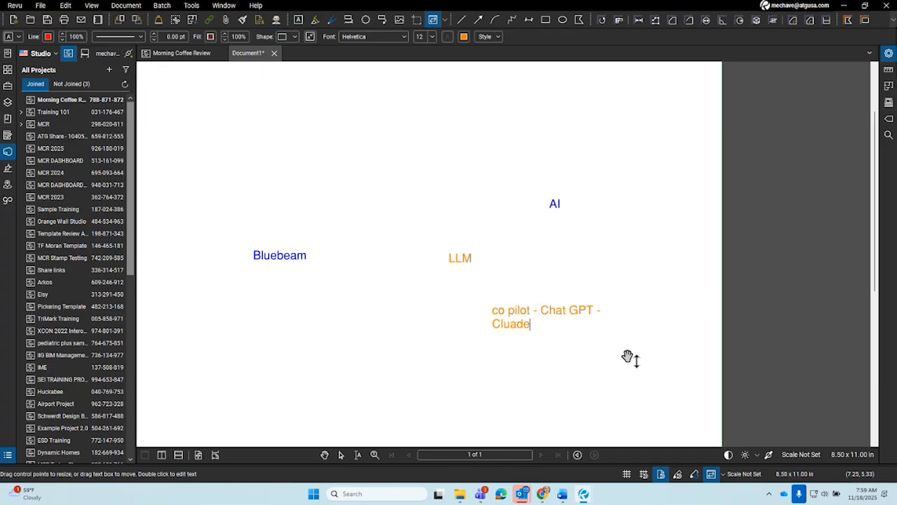
left_click(588, 384)
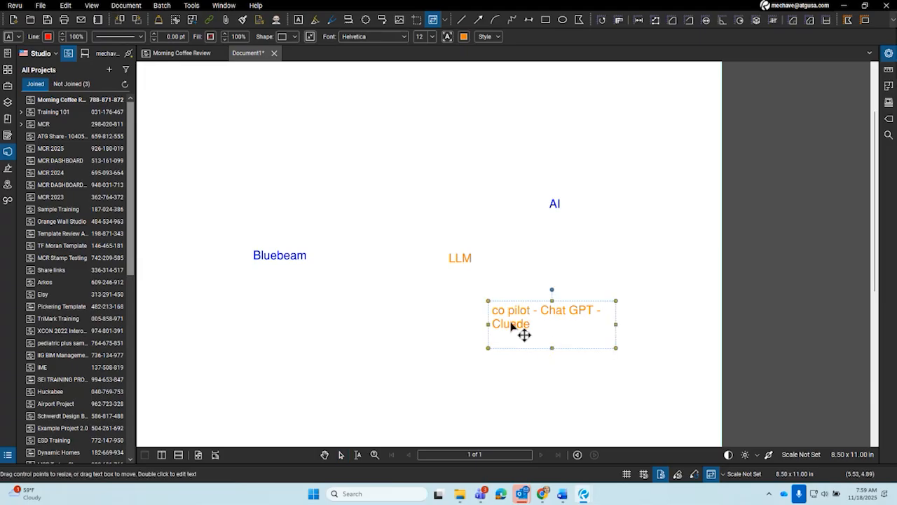
Step: Move the "co pilot - Chat GPT - Cluade" text up to just below and right of "LLM"
left_click_drag(511, 323, 521, 324)
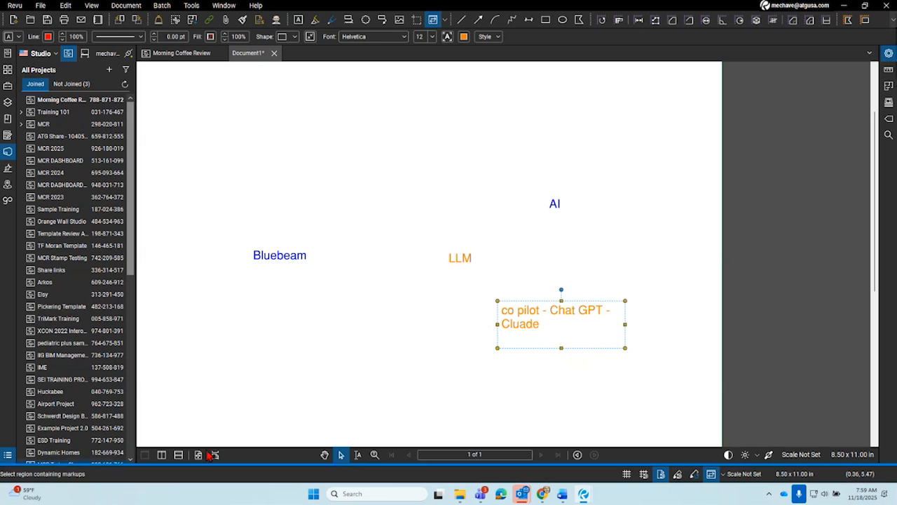
left_click_drag(532, 326, 516, 297)
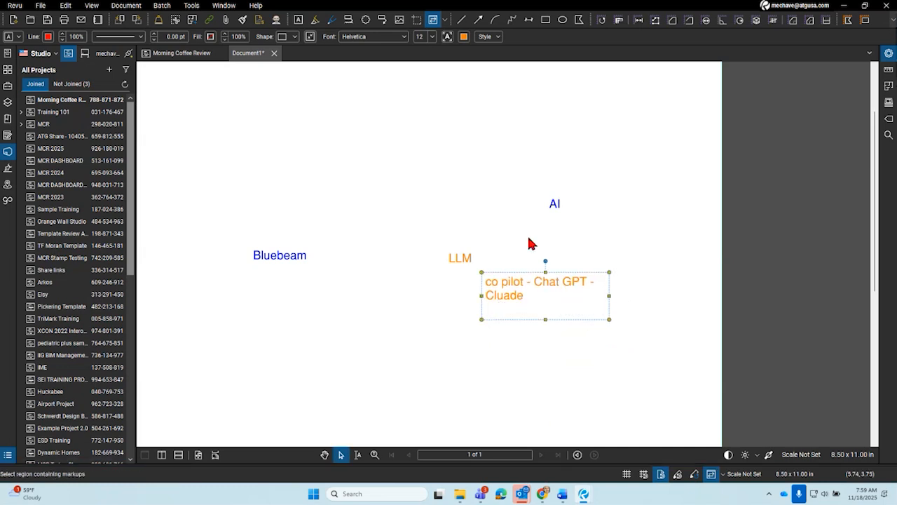
left_click(555, 206)
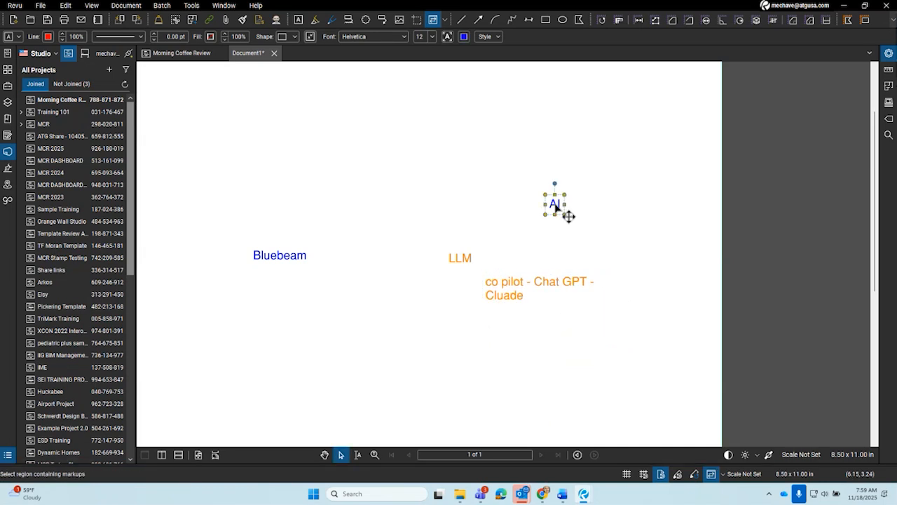
left_click(461, 265)
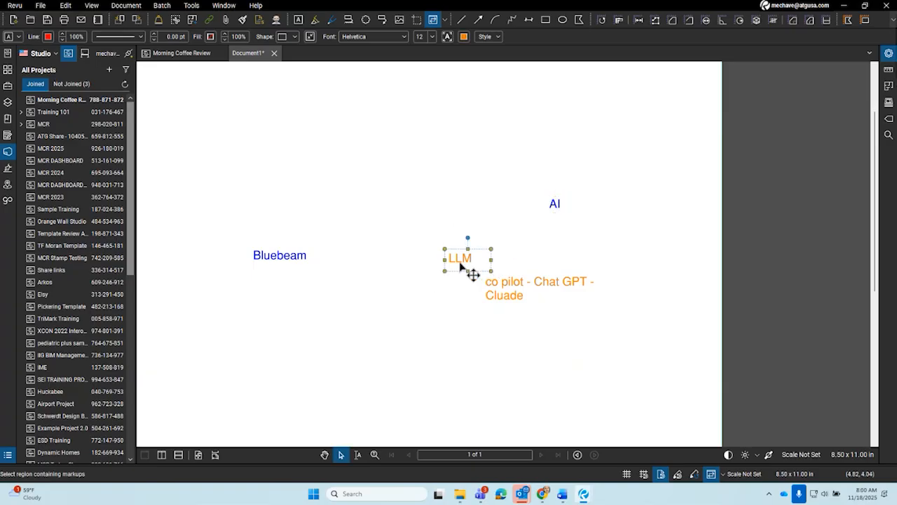
left_click(507, 295)
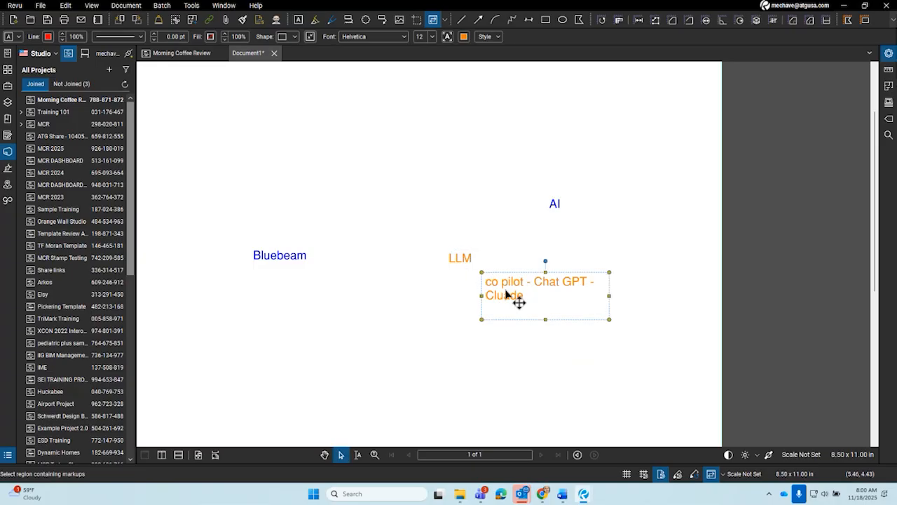
Step: Add a leader arrow from the "Bluebeam" text to "LLM" and set its line color to blue
left_click(294, 258)
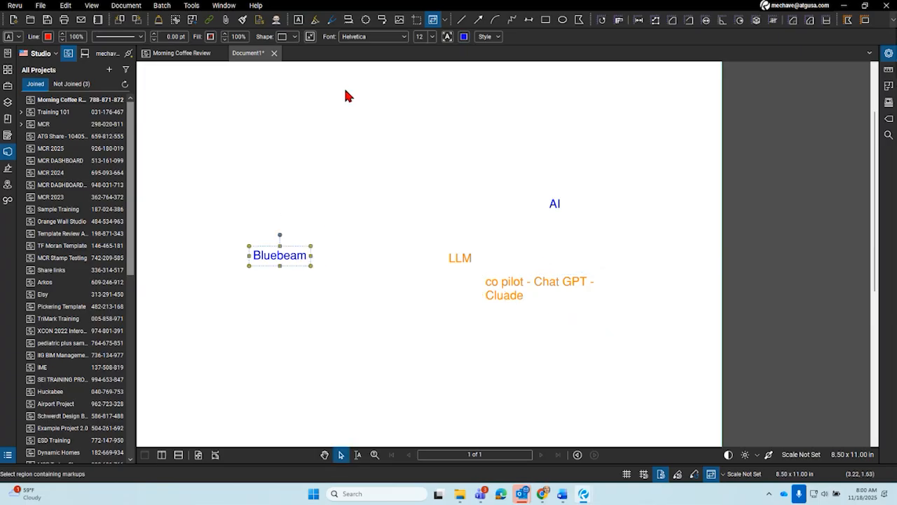
right_click(294, 258)
left_click(322, 266)
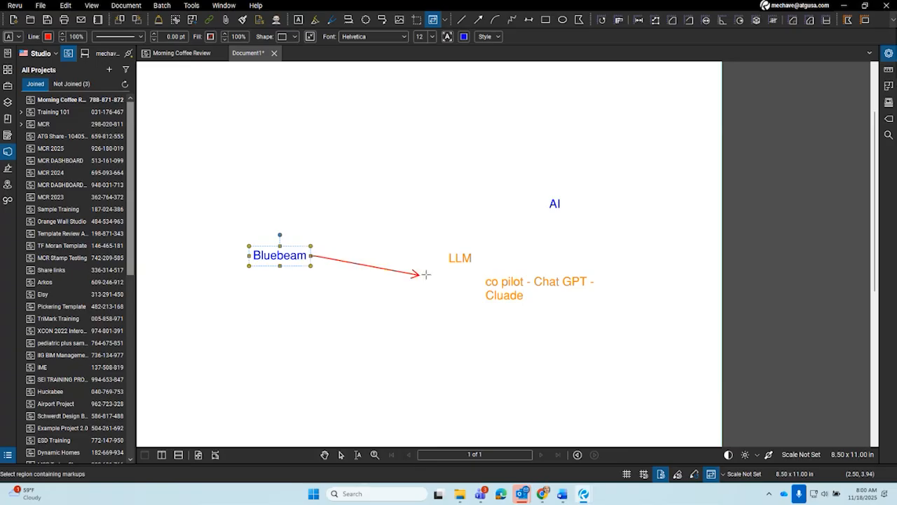
left_click(443, 259)
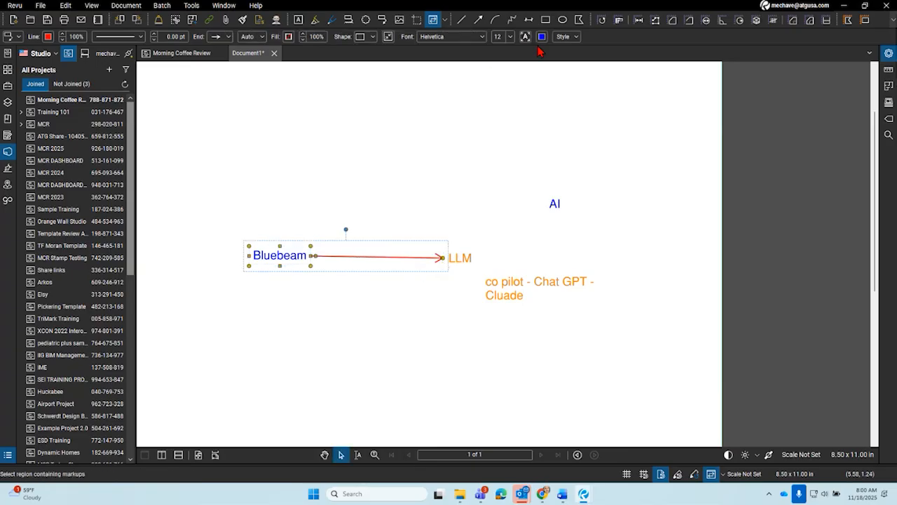
left_click(47, 37)
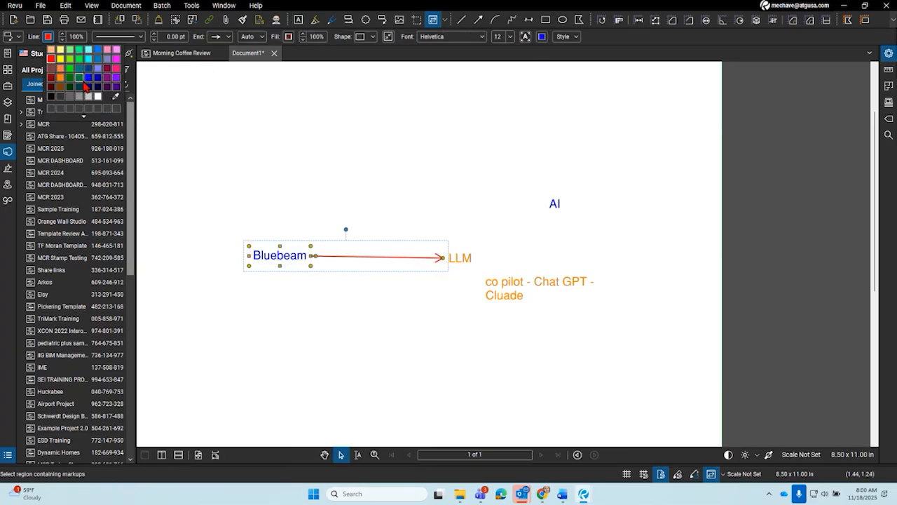
left_click(73, 87)
left_click(310, 147)
Step: Add two more leaders from "Bluebeam", one to "co pilot" and one to "Chat GPT"
left_click(428, 259)
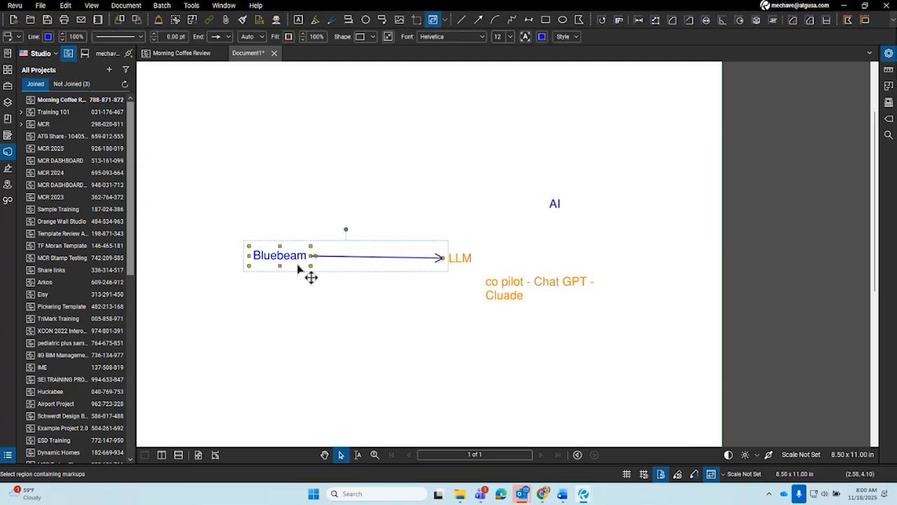
right_click(431, 264)
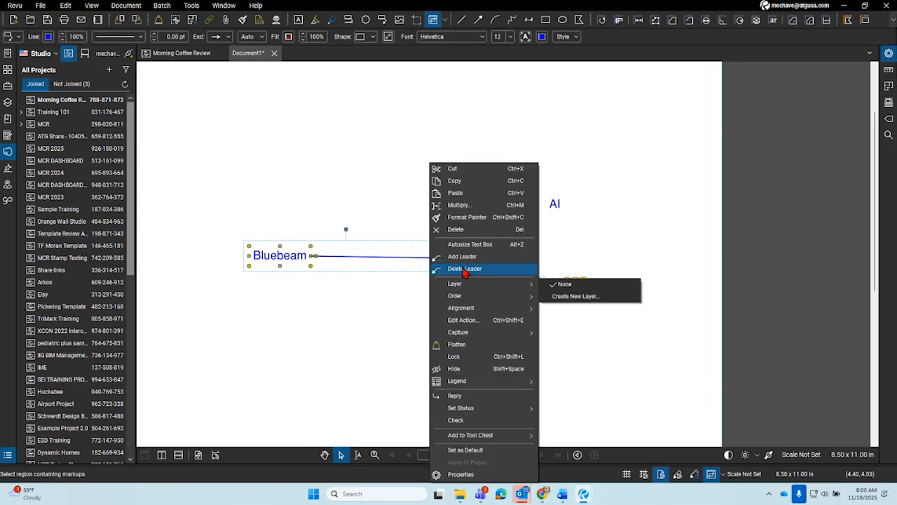
left_click(575, 282)
left_click(491, 296)
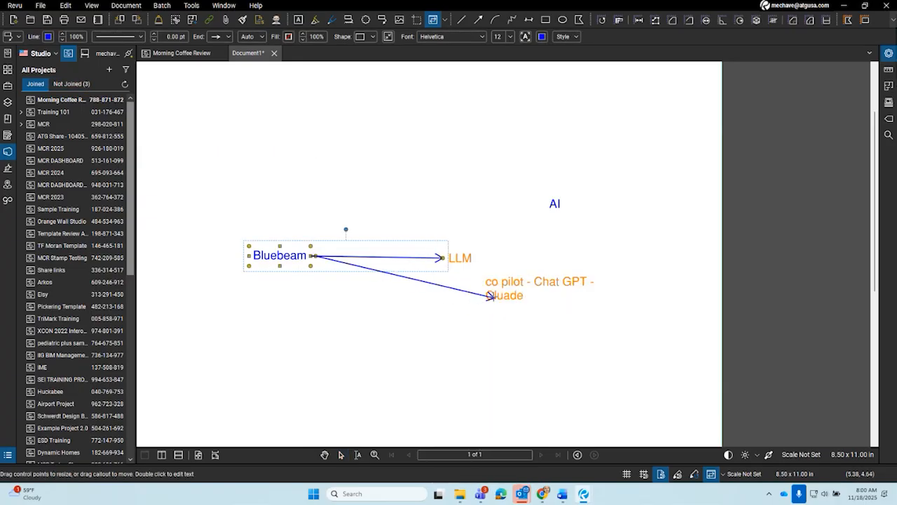
right_click(412, 268)
left_click(416, 257)
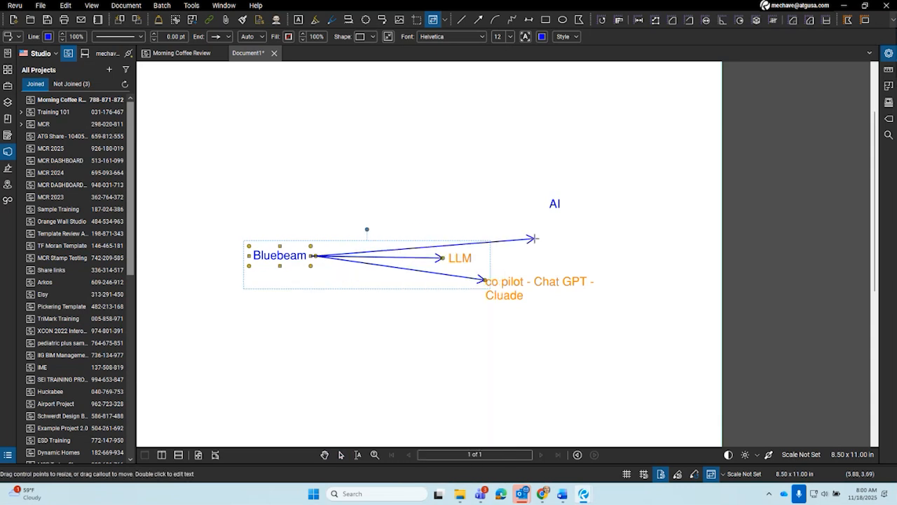
left_click(539, 279)
left_click(463, 324)
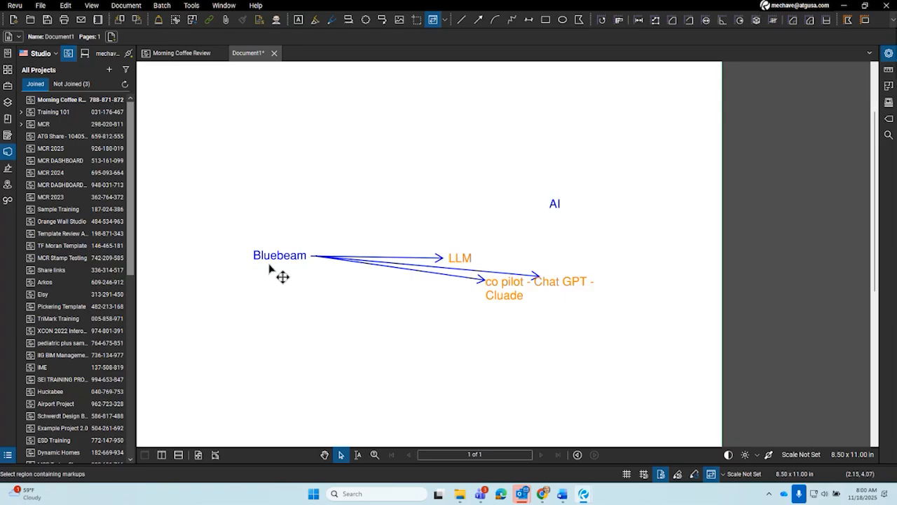
Step: Add a text box reading "API's" above "Bluebeam" and set its text color to blue
key("ctrl")
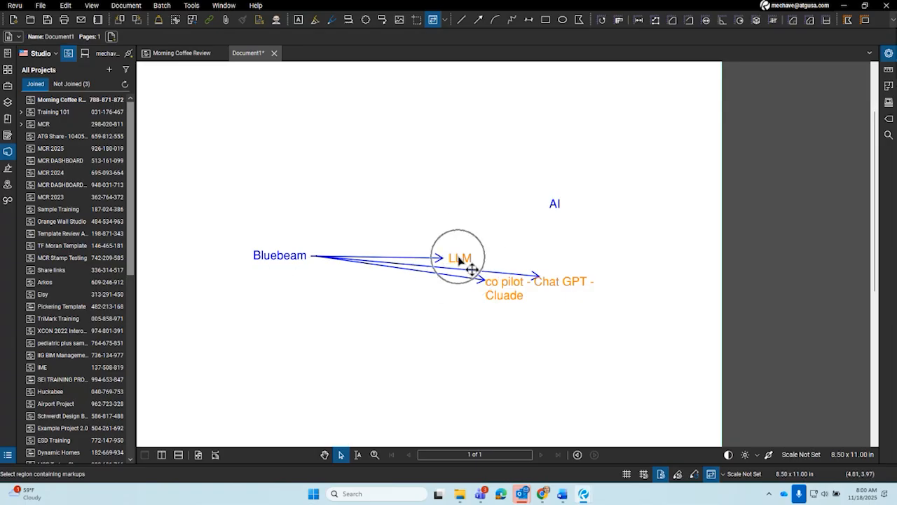
left_click(299, 19)
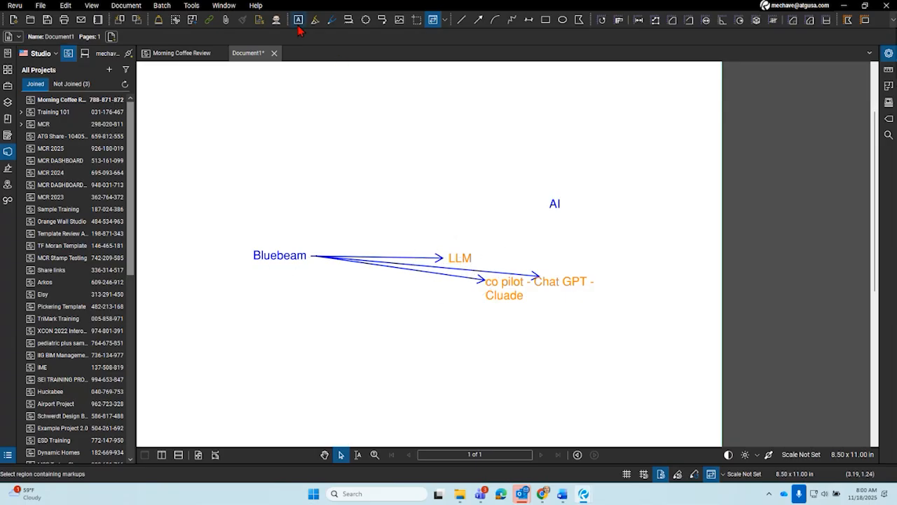
left_click_drag(284, 167, 333, 192)
type("API")
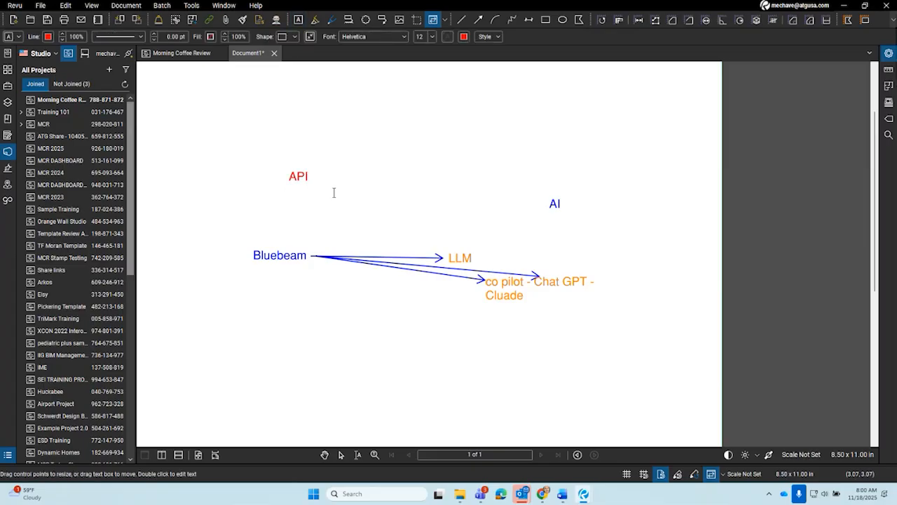
type("'s")
key("Escape")
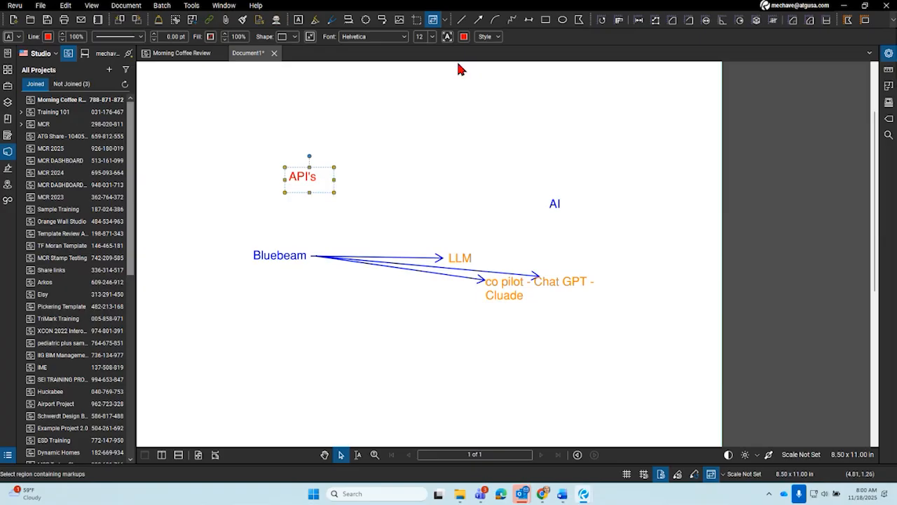
left_click(465, 39)
left_click(513, 78)
Step: Move the "API's" text between "Bluebeam" and "LLM" and add a leader from it to "LLM"
left_click_drag(312, 181, 379, 199)
right_click(378, 200)
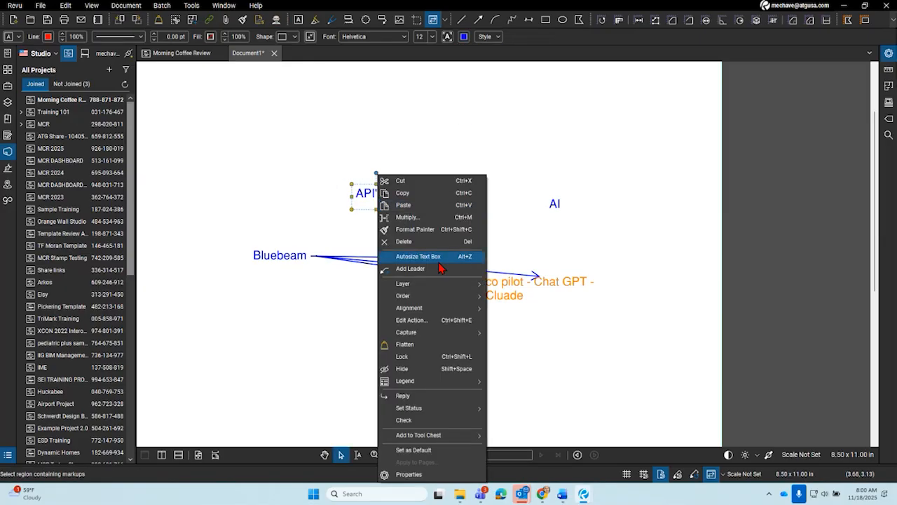
left_click(439, 268)
left_click(456, 250)
Step: Set the line color of the "API's" leader to blue and autosize its text box
left_click(542, 37)
left_click(50, 38)
left_click(48, 37)
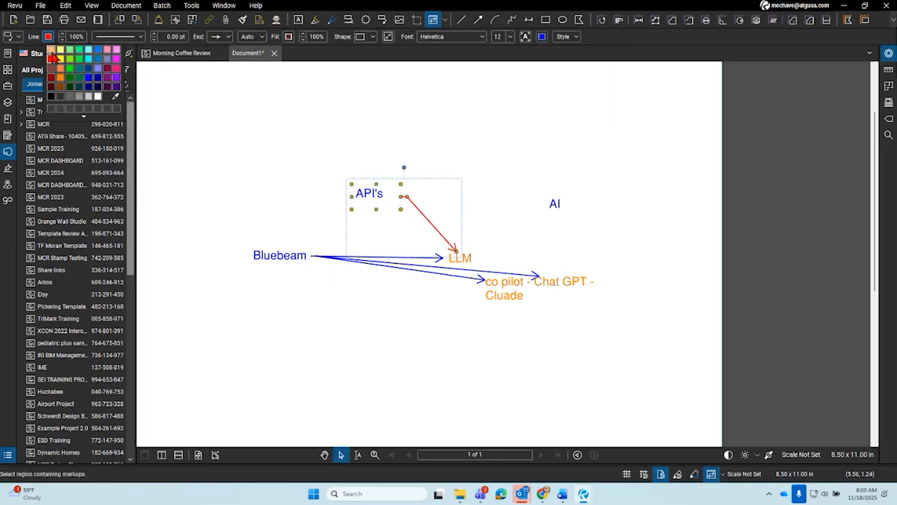
left_click(87, 79)
left_click(422, 174)
left_click(390, 202)
left_click(492, 181)
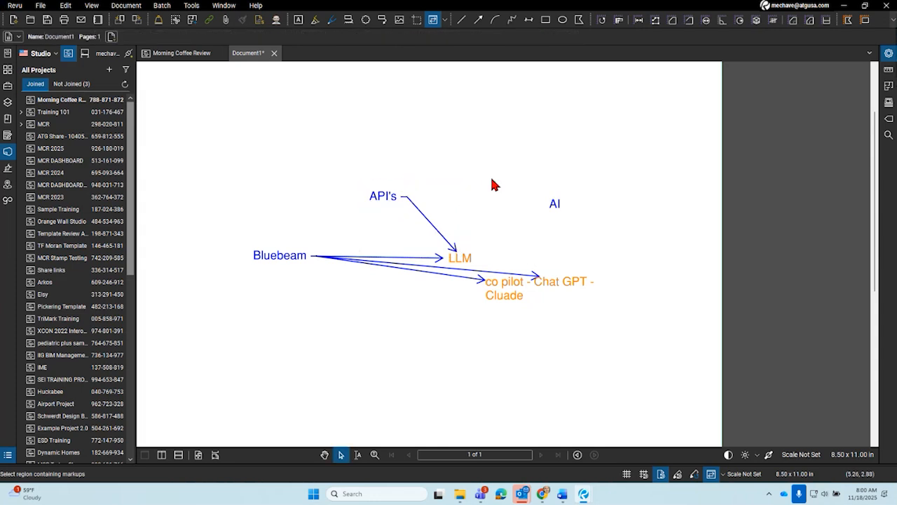
Step: Add a second leader from "API's" to the "Bluebeam" text
left_click(400, 210)
right_click(399, 208)
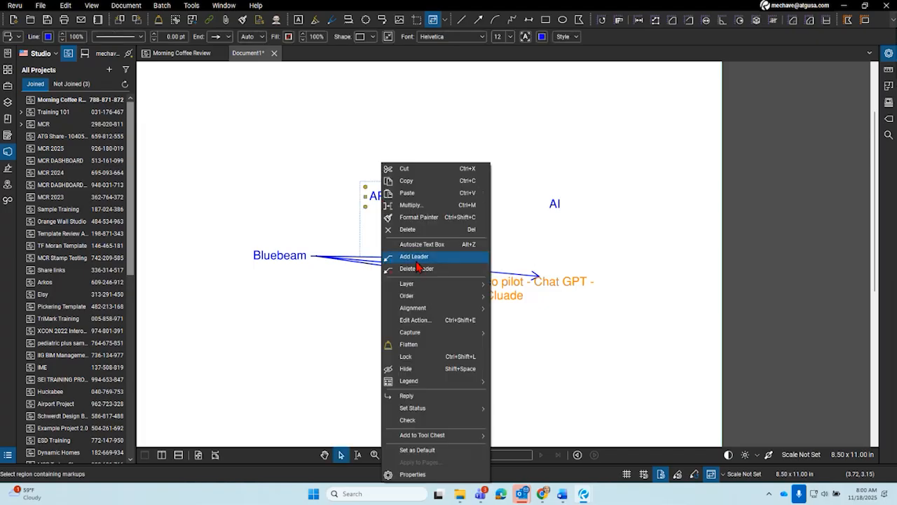
left_click(417, 258)
left_click(272, 252)
left_click(463, 257)
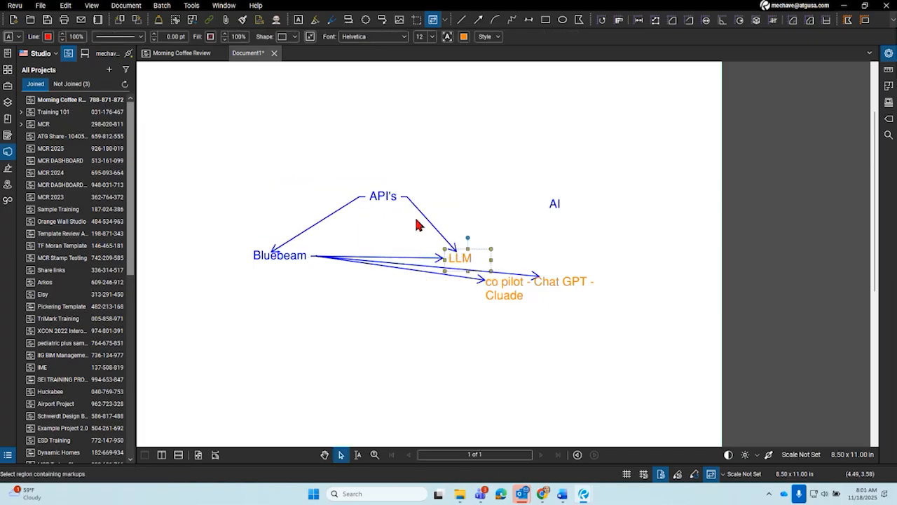
Step: Move the "API's" text up and slightly left, and shift its left leader's arrowhead to just above "Bluebeam"
left_click(384, 200)
left_click_drag(397, 208, 380, 188)
left_click(516, 226)
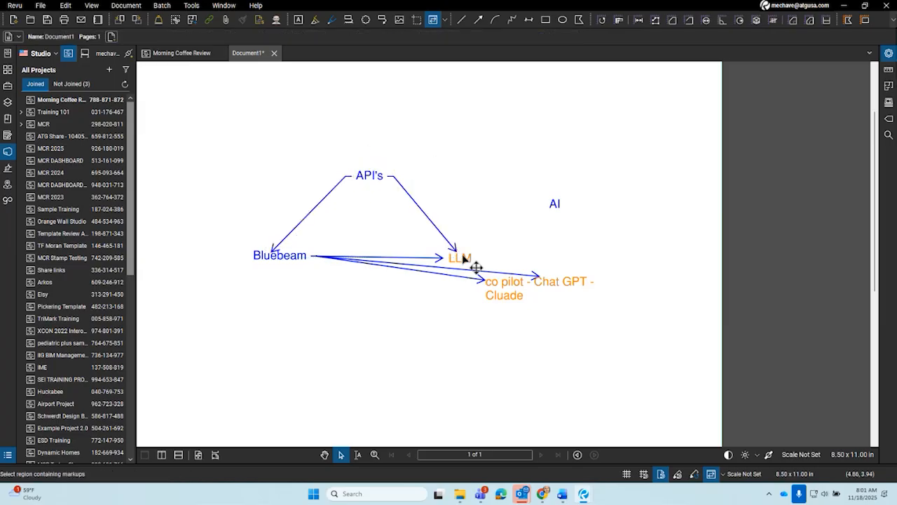
key("ctrl")
left_click(284, 241)
left_click(295, 305)
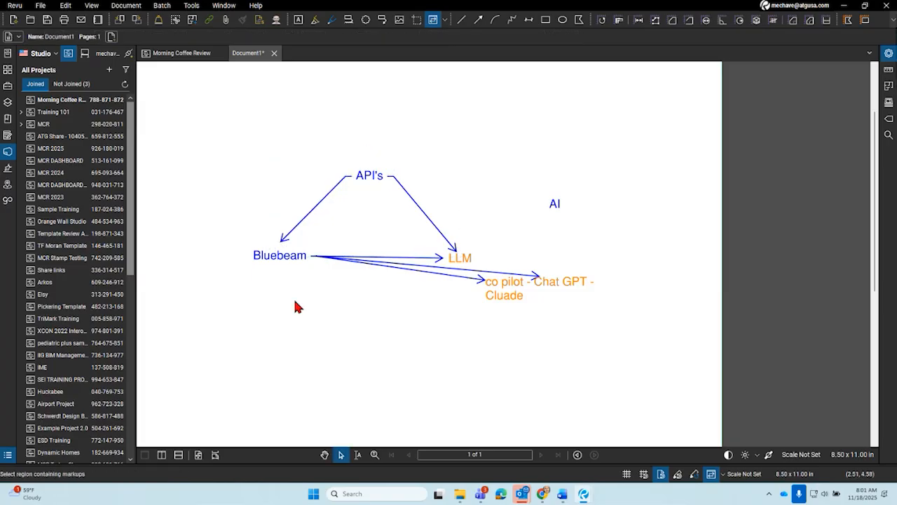
key("ctrl")
left_click(363, 183)
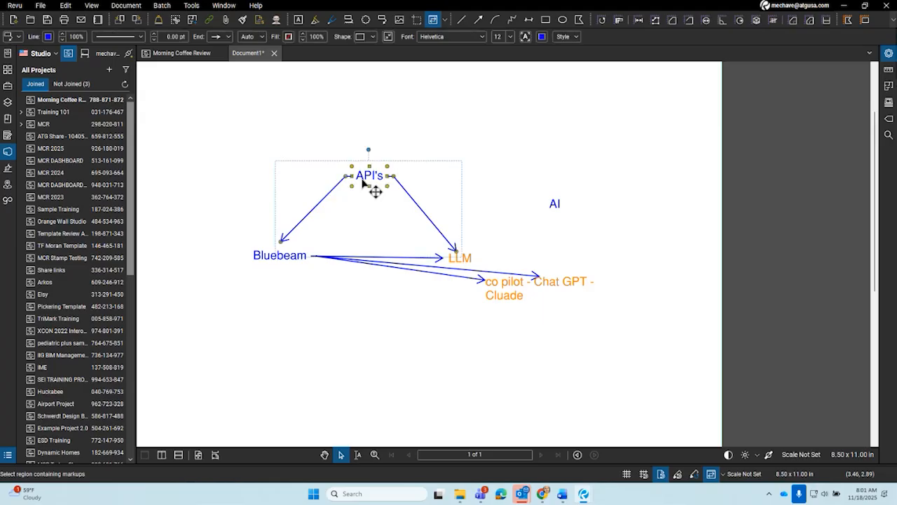
left_click(352, 225)
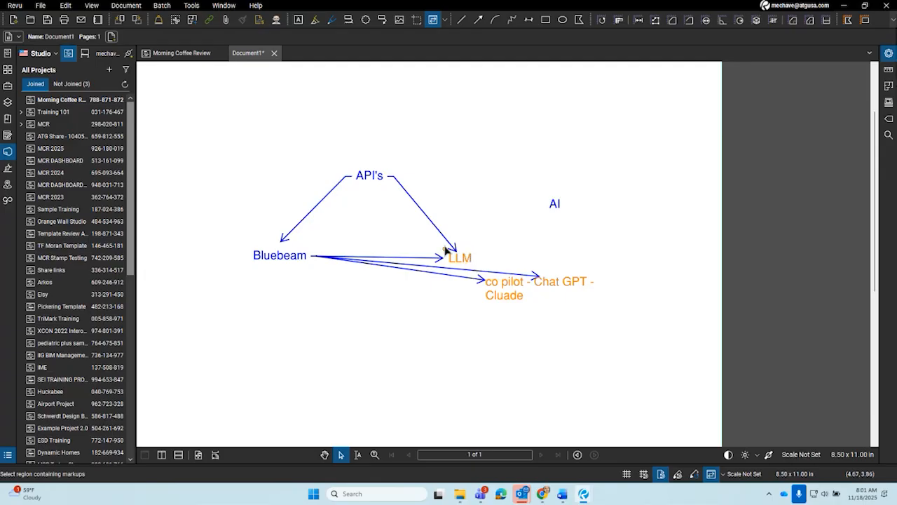
Step: Add a text box reading "MCP's" and position it directly above the API's label
key("ctrl")
key("t")
left_click_drag(442, 110, 496, 139)
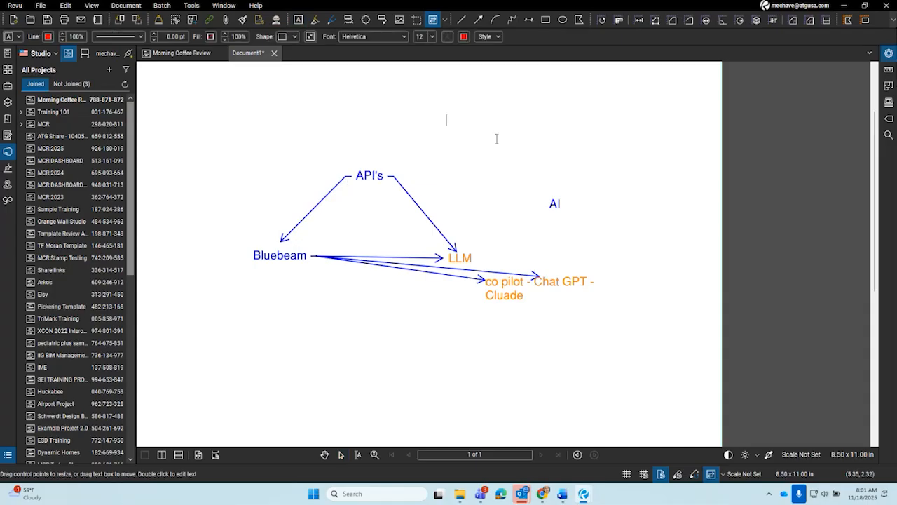
type("MCP's")
key("Escape")
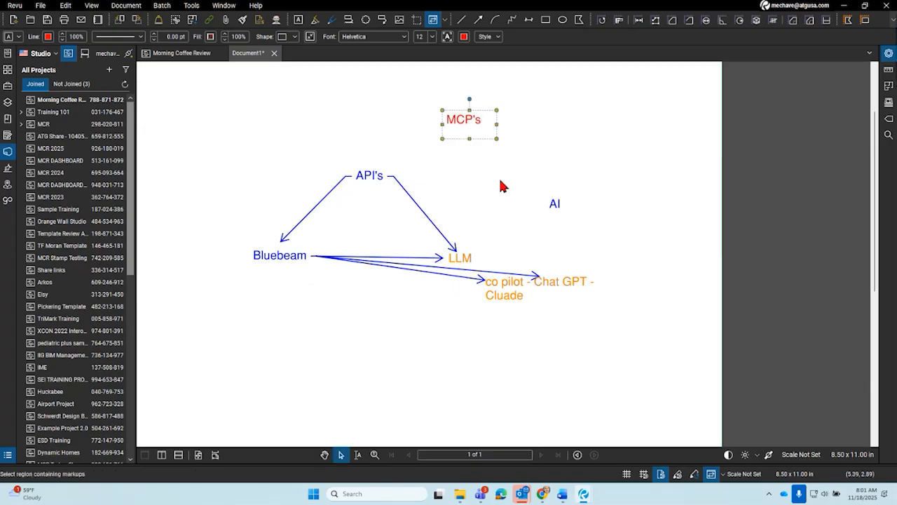
left_click_drag(476, 126, 385, 168)
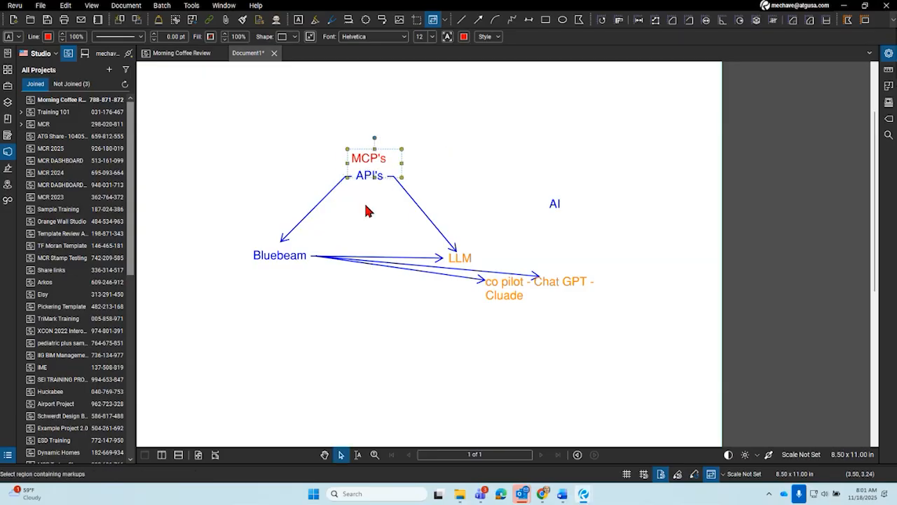
Step: Add a leader to the Bluebeam label that points up to the MCP's label
left_click(296, 263)
right_click(294, 262)
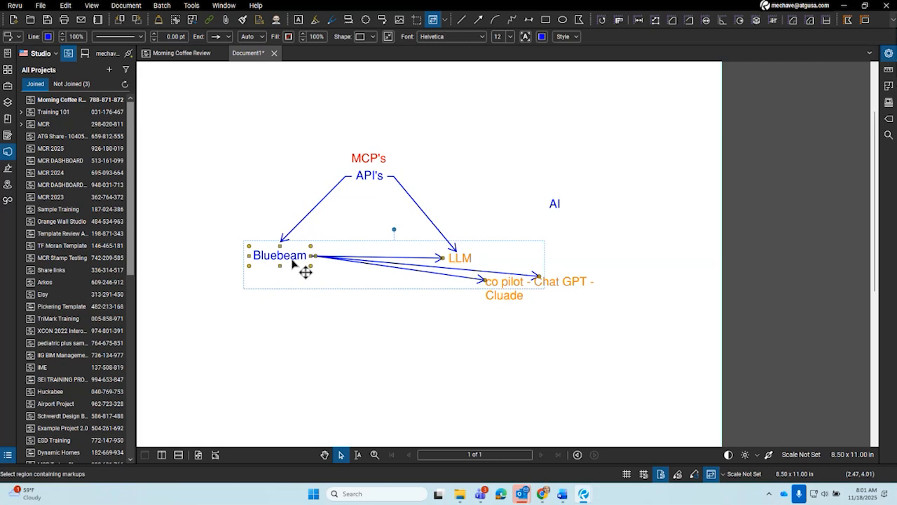
left_click(335, 259)
left_click(352, 157)
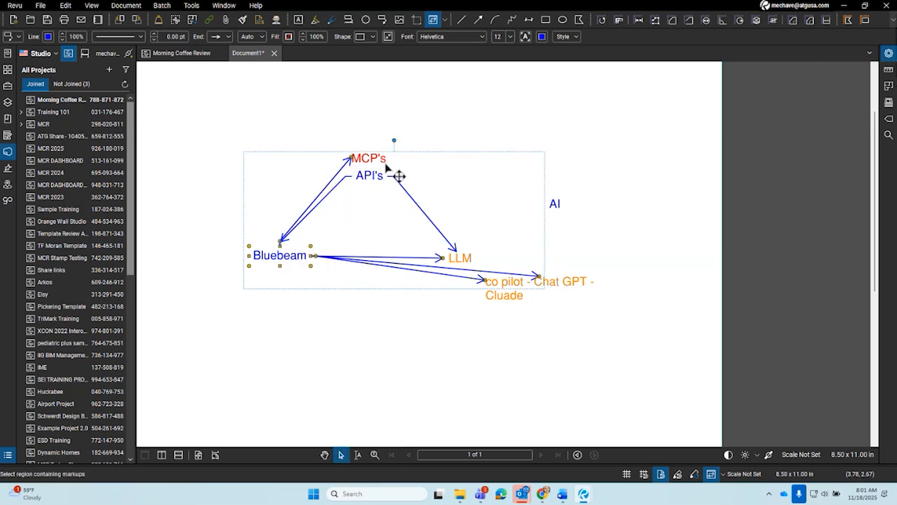
Step: Add a leader to the MCP's label that points down to the LLM label
right_click(386, 163)
left_click(414, 257)
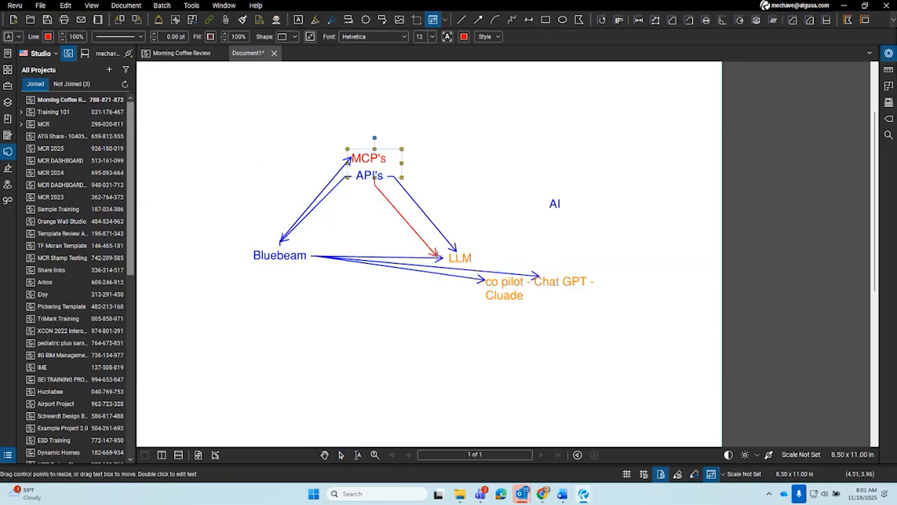
left_click(461, 245)
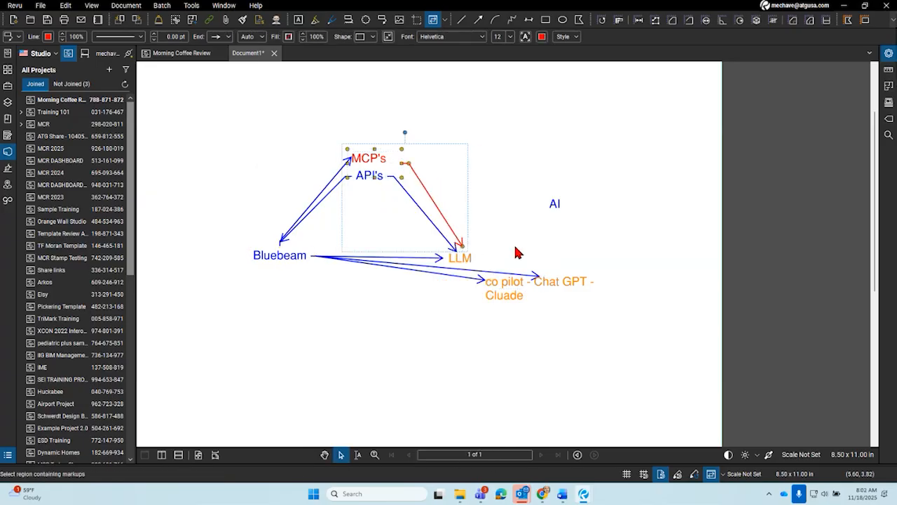
Step: Add a leader to the LLM label, color its line orange, and point it at the MCP's label
left_click(485, 270)
right_click(473, 260)
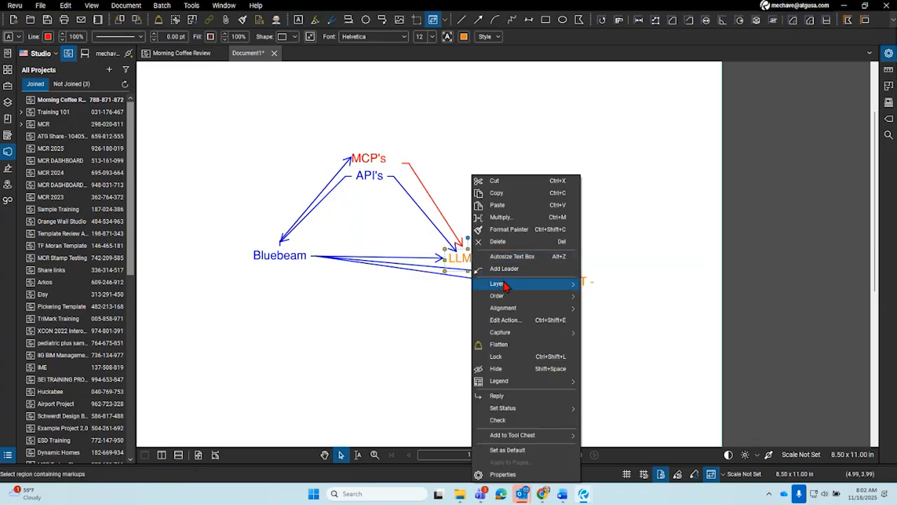
mouse_move(506, 288)
left_click(504, 269)
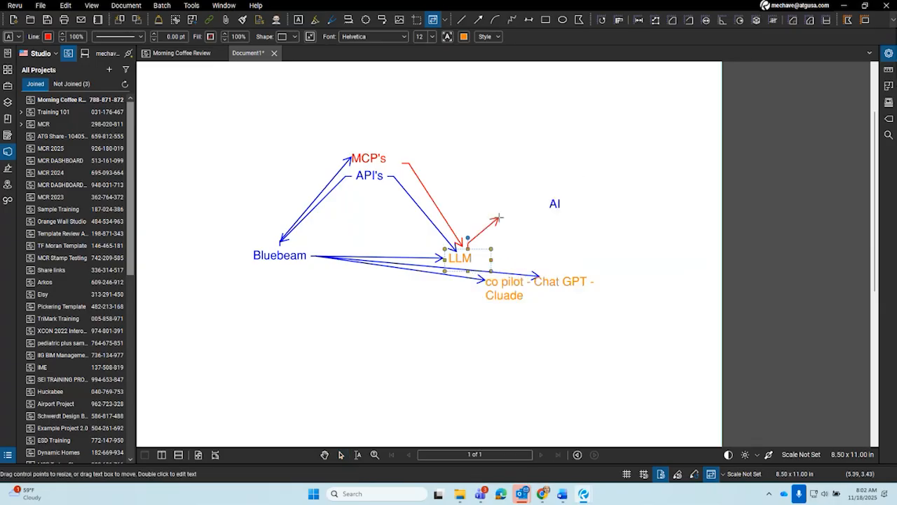
left_click(455, 175)
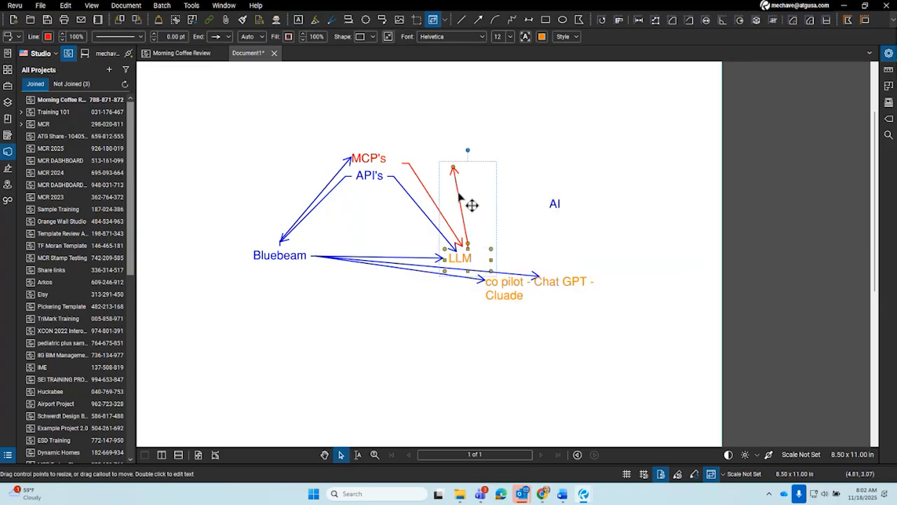
right_click(461, 201)
left_click(48, 37)
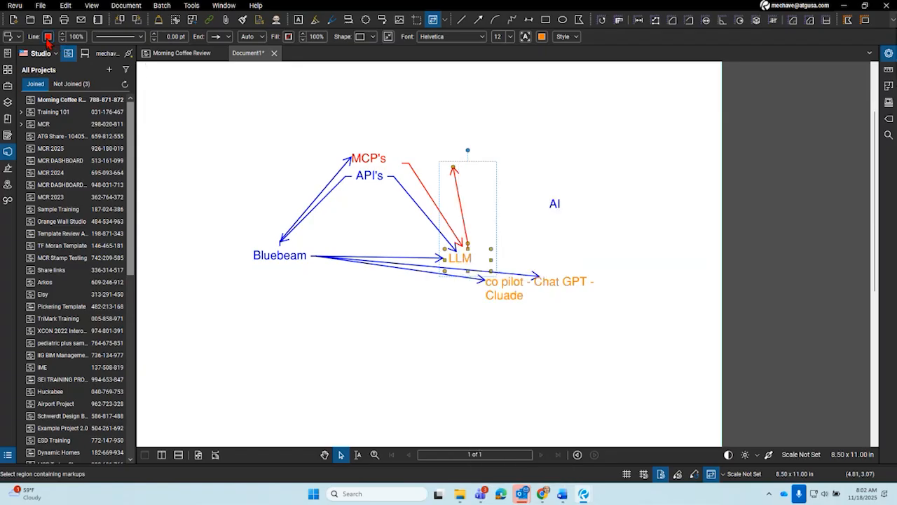
left_click(63, 82)
left_click_drag(453, 168, 384, 162)
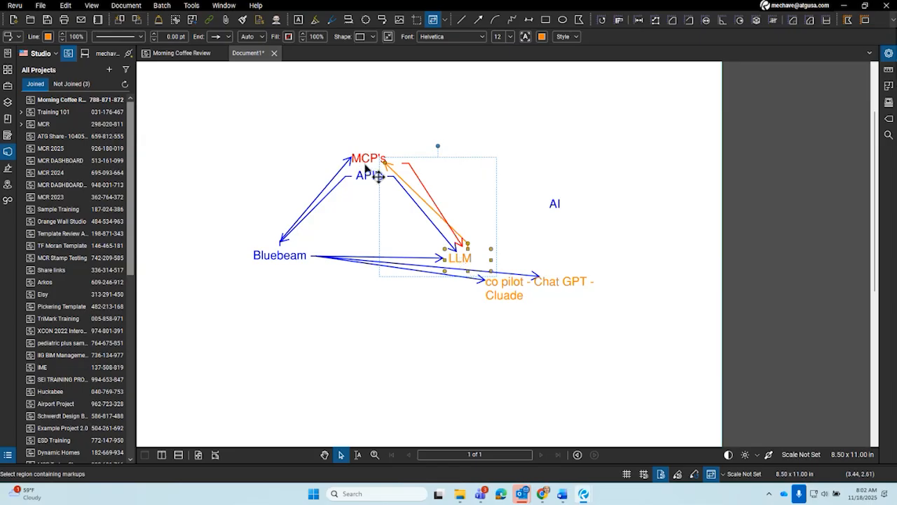
Step: Add a second leader to the MCP's label that points down to the Bluebeam label
right_click(359, 162)
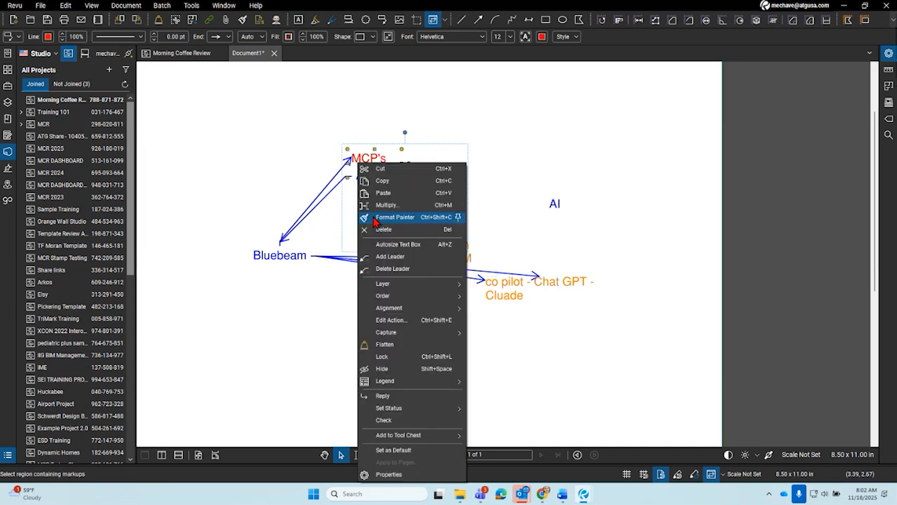
left_click(387, 257)
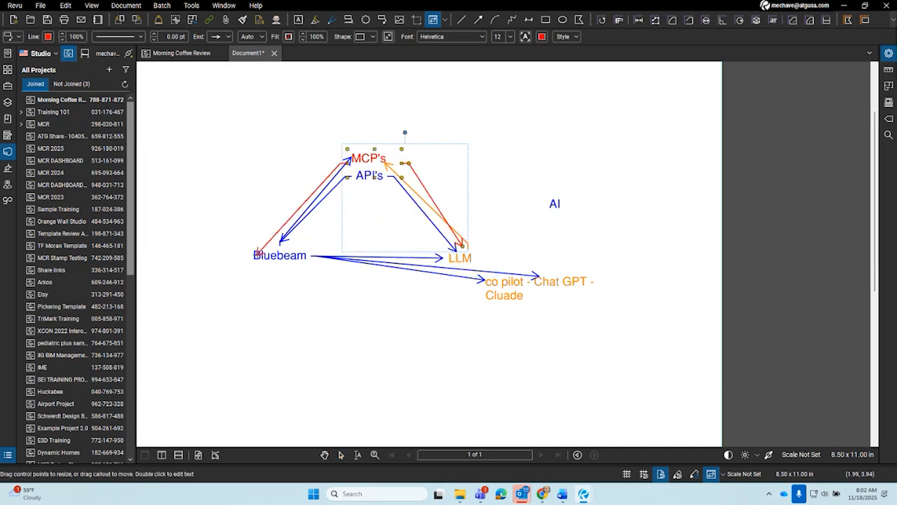
left_click(259, 253)
left_click(333, 319)
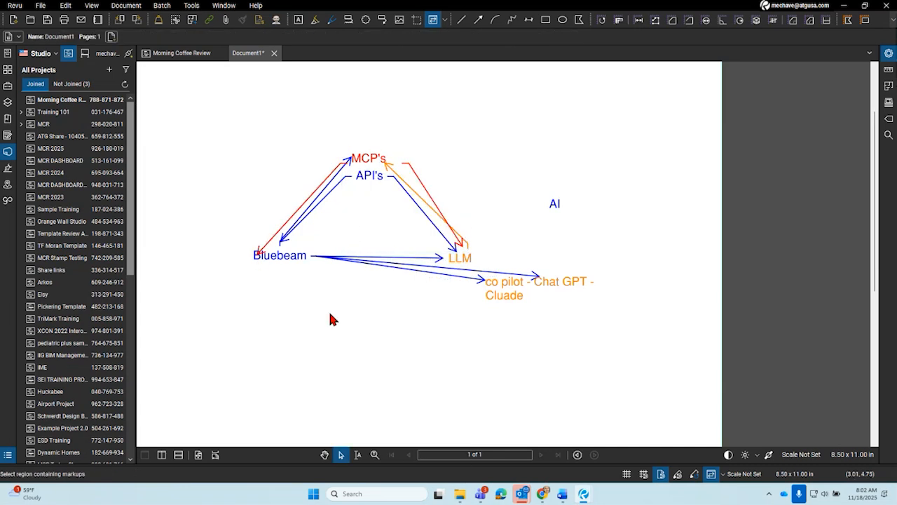
Step: Move the MCP's label up and to the right, clear of the API's label
left_click(391, 171)
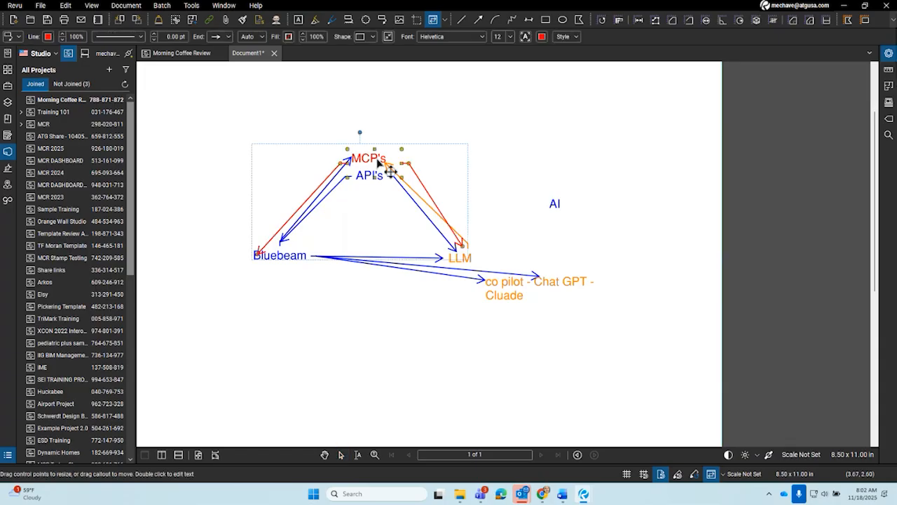
left_click_drag(390, 171, 430, 146)
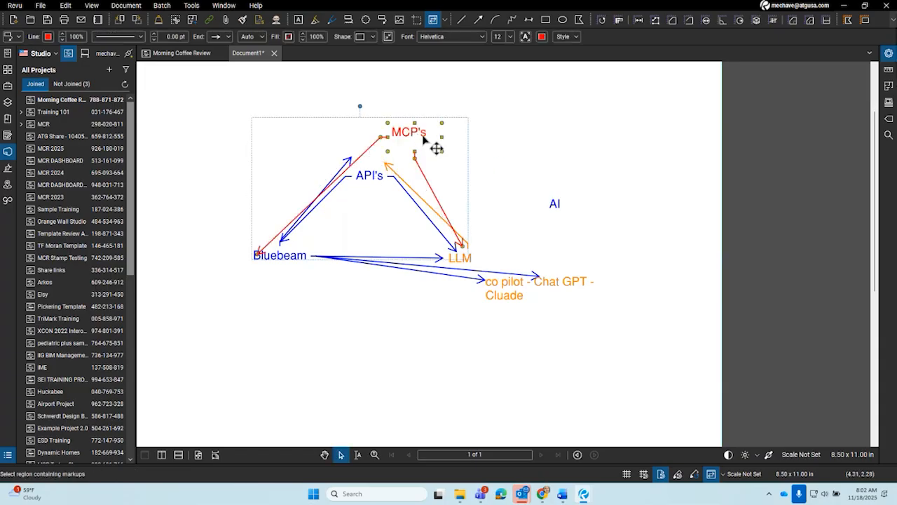
left_click(530, 209)
Step: Paste a copy of the MCP's callout below the "co pilot - Chat GPT - Cluade" label and point one leader at that label
key("ctrl+v")
mouse_move(709, 281)
left_mouse_down()
mouse_move(567, 330)
mouse_move(483, 338)
left_mouse_up()
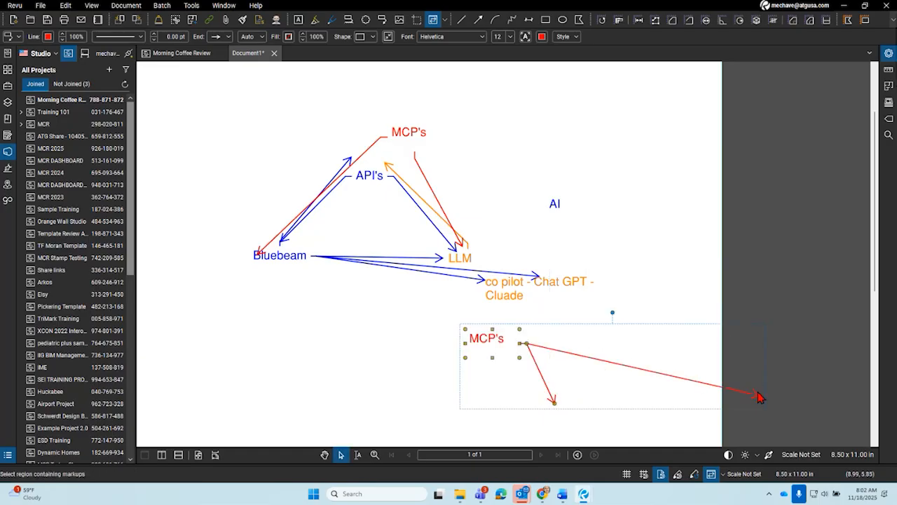
left_click_drag(757, 391, 501, 308)
left_click_drag(756, 395, 499, 306)
left_click(496, 345)
Step: Delete the extra downward-pointing leader from the copied MCP's callout
right_click(489, 342)
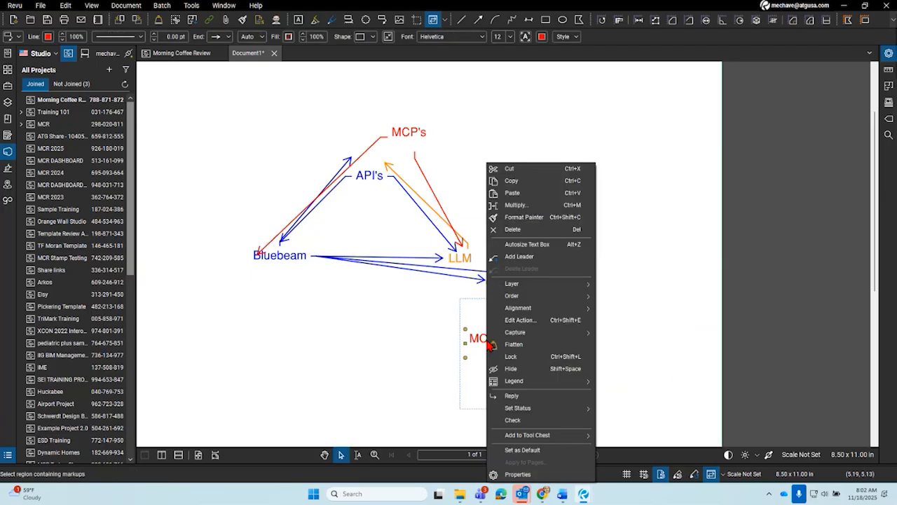
left_click(522, 257)
left_click(553, 398)
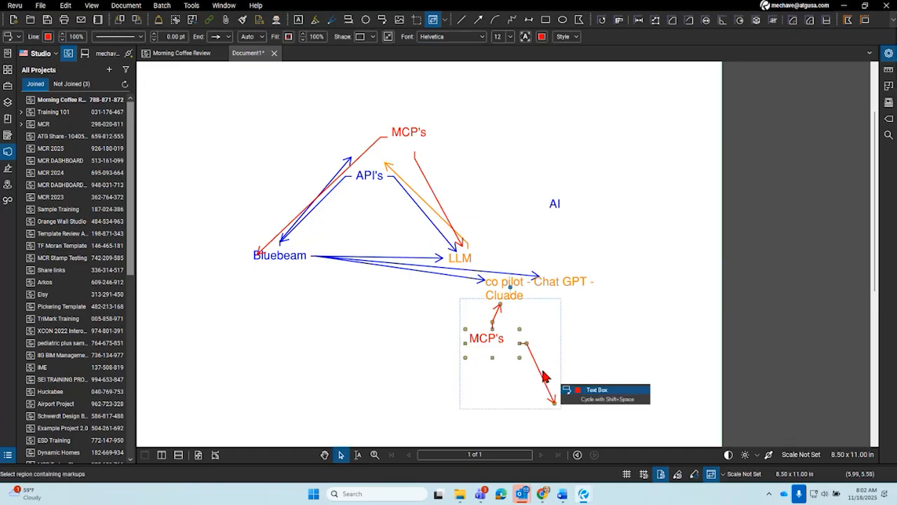
right_click(527, 345)
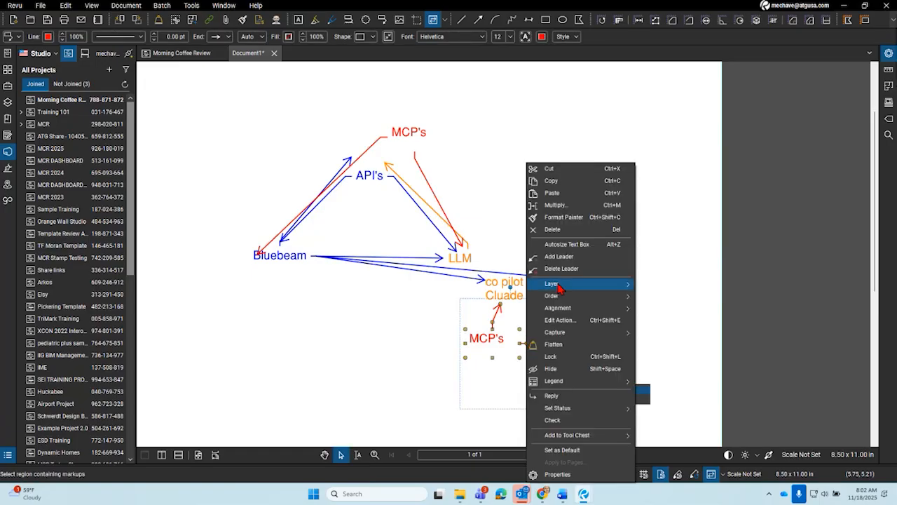
left_click(603, 266)
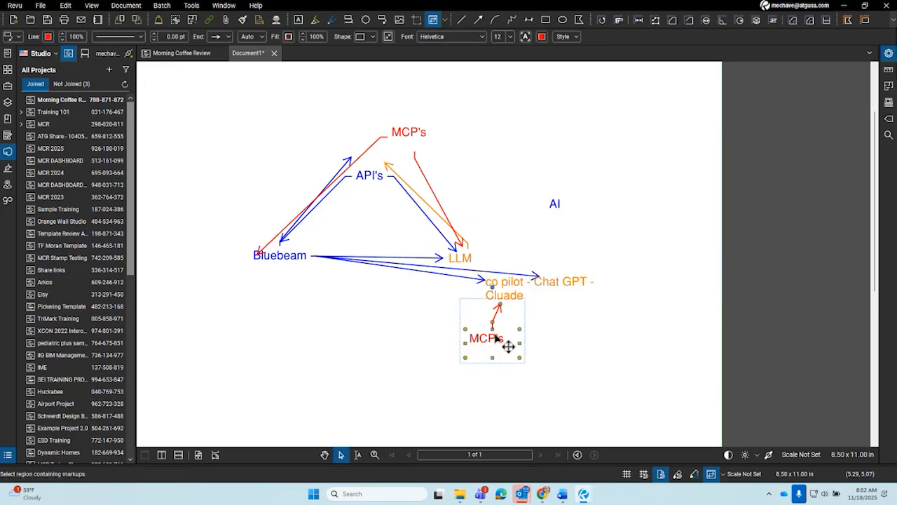
left_click(557, 339)
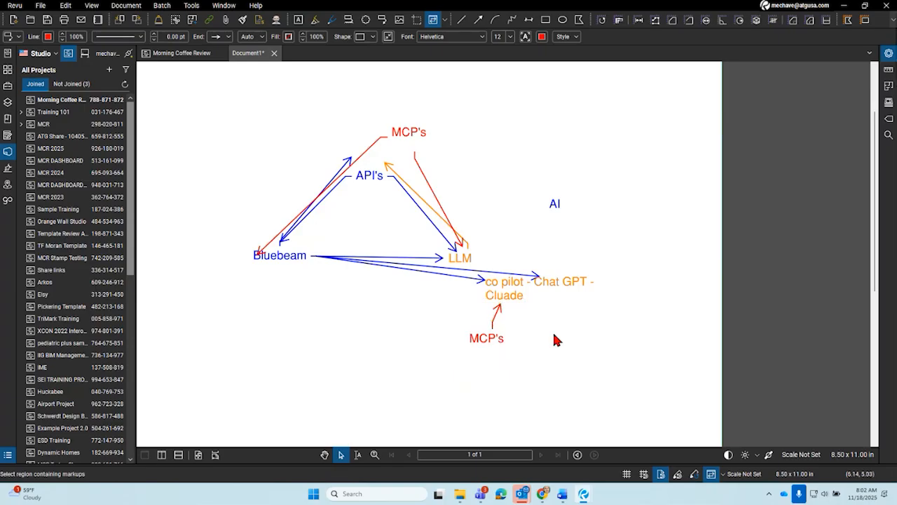
left_click(539, 280)
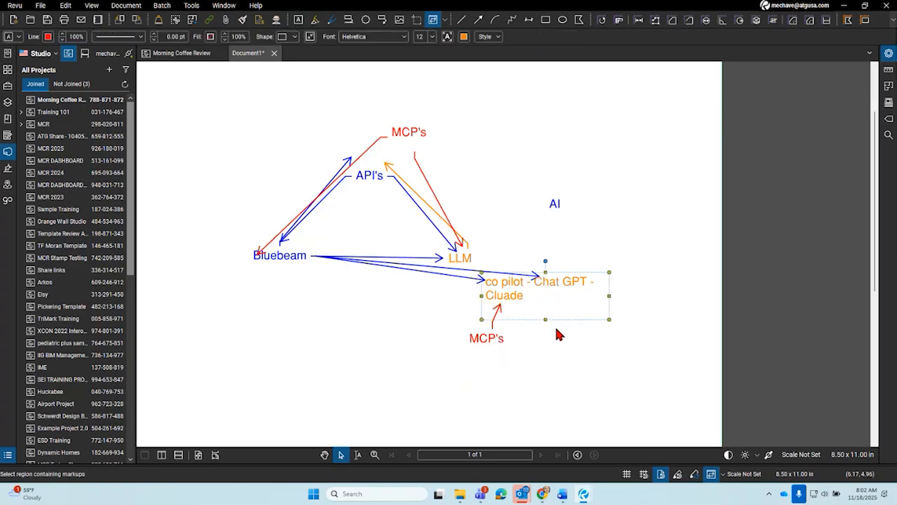
left_click(515, 302)
left_click(548, 355)
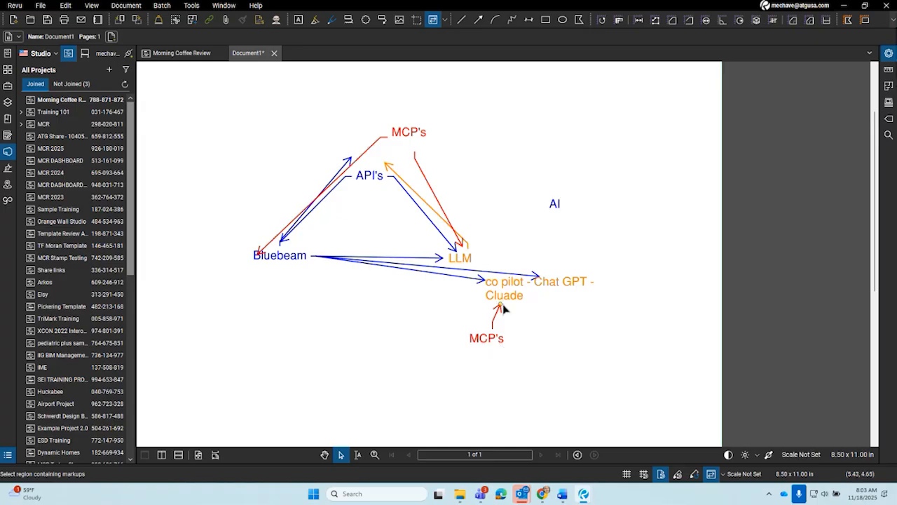
Step: Open the Tool Chest beside the diagram and widen it so the recent tools are fully shown
key("ctrl")
key("ctrl")
scroll(504, 306, "down", 2)
scroll(491, 298, "left", 2)
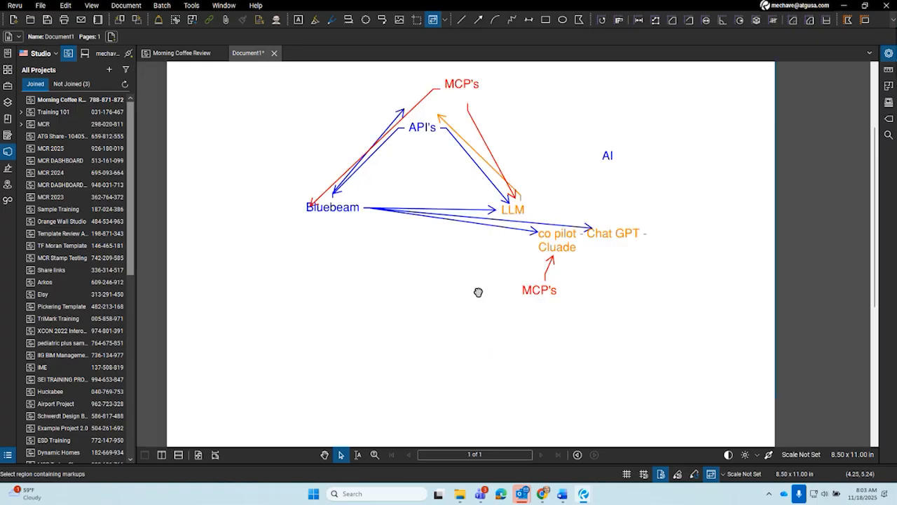
left_click(400, 171)
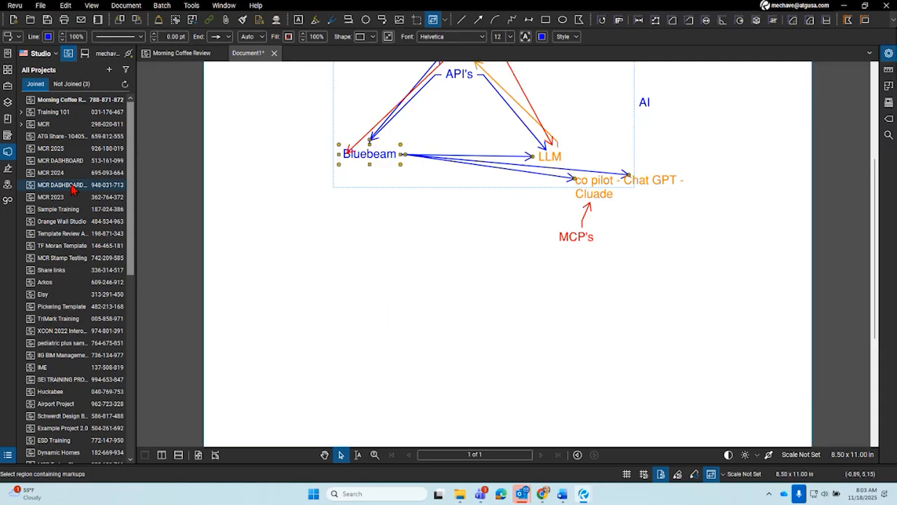
left_click(8, 86)
scroll(73, 235, "up", 1)
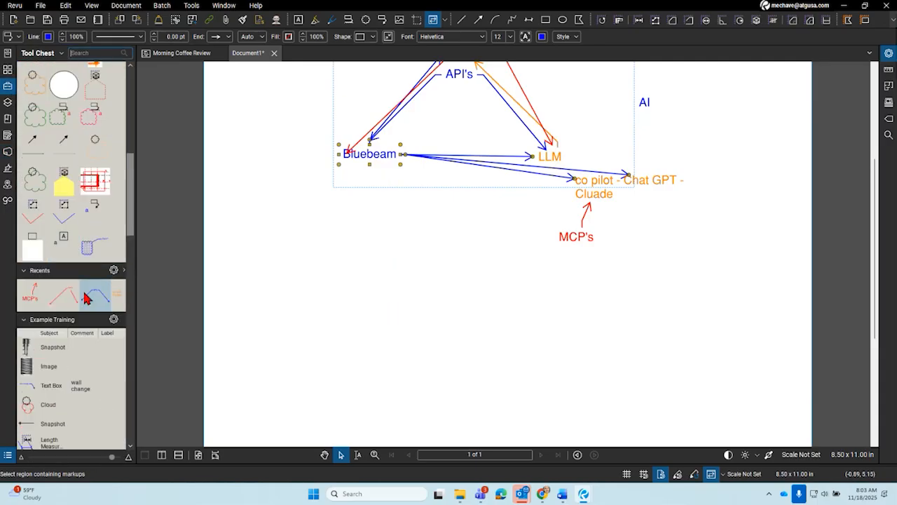
left_click_drag(138, 295, 397, 287)
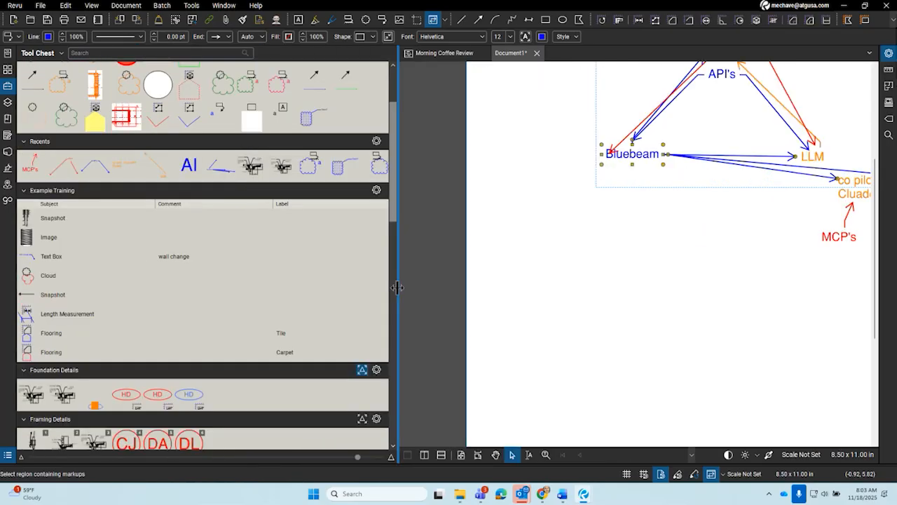
Step: Place the API's callout with its two arrows from the recent tools in the empty area below the existing diagram
left_click(96, 172)
right_click(96, 171)
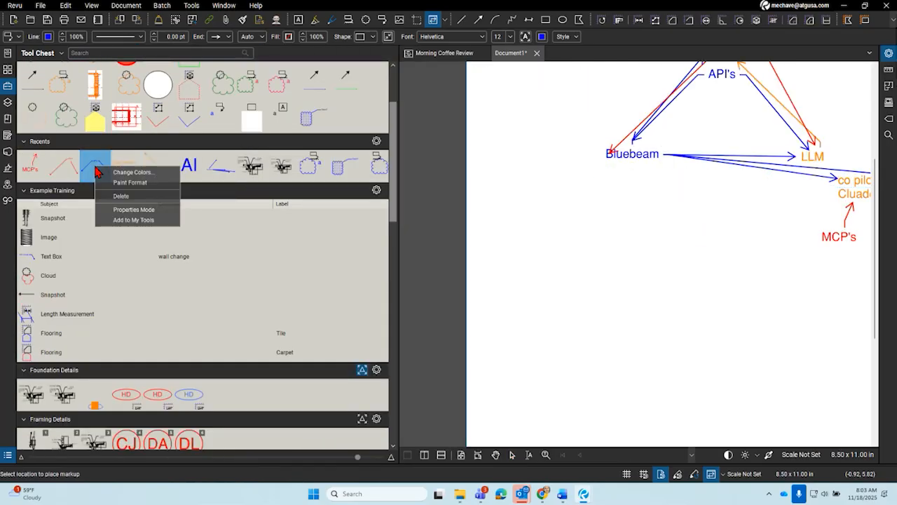
left_click(134, 177)
left_click(551, 297)
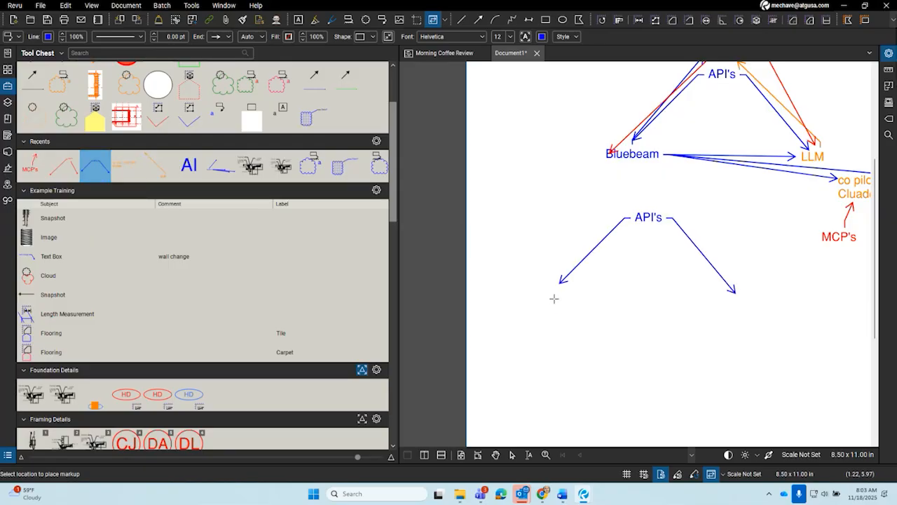
Step: Place the Bluebeam callout with its arrows from the recent tools below the copied API's callout
left_click(219, 175)
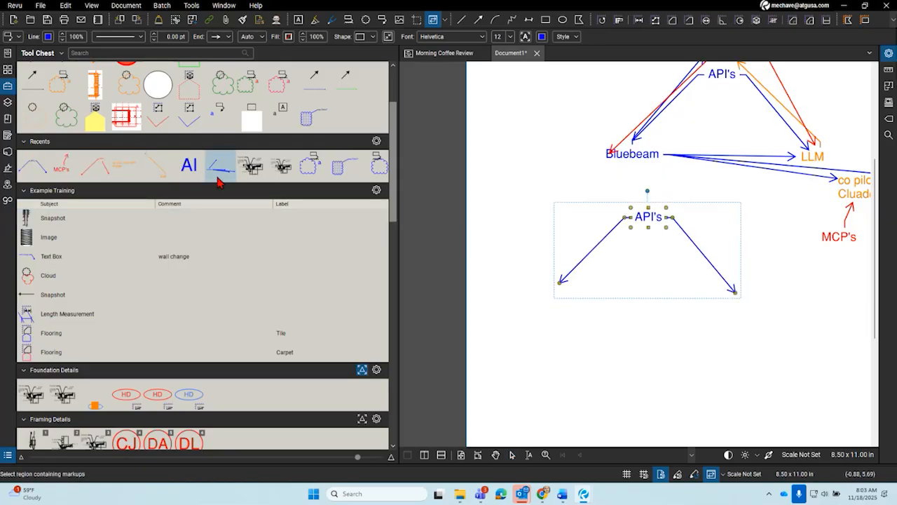
left_click(536, 385)
right_click(561, 359)
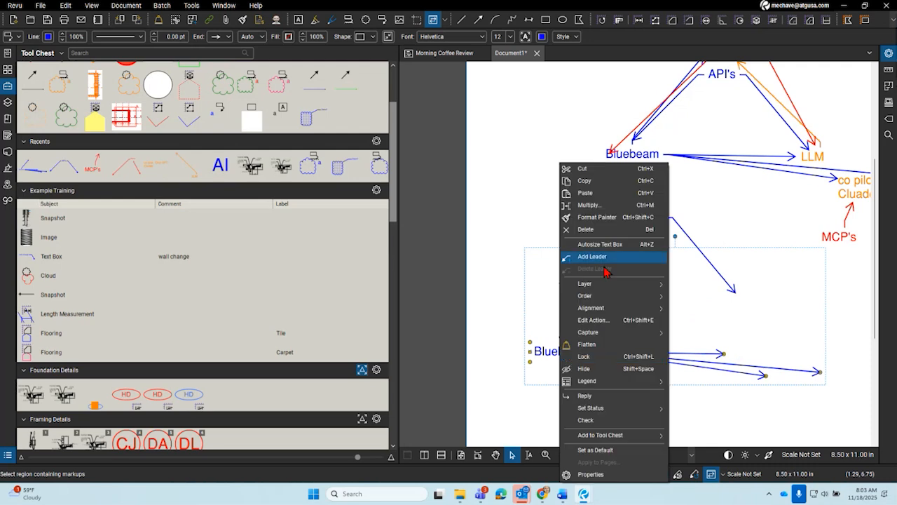
left_click(685, 363)
left_click(684, 363)
left_click(681, 361)
left_click(665, 358)
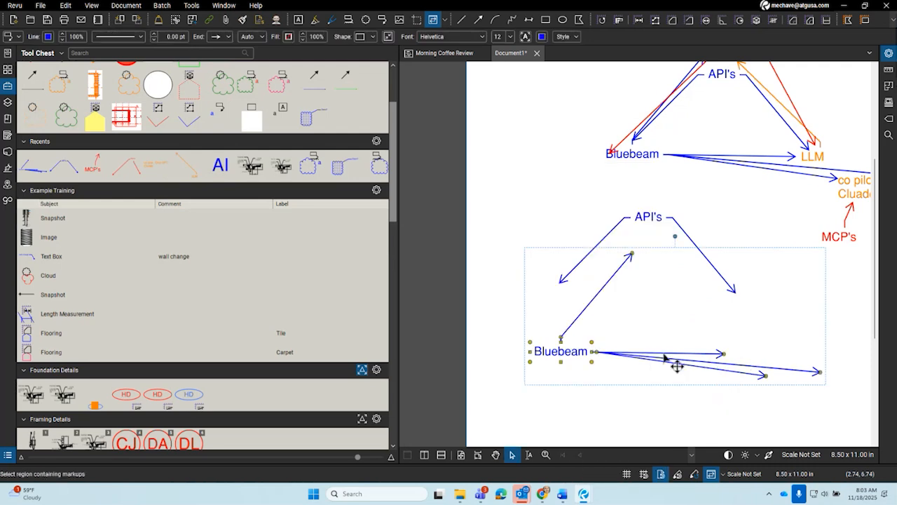
Step: Delete every leader from the copied Bluebeam callout so only its text remains
right_click(665, 359)
left_click(633, 363)
right_click(633, 363)
left_click(668, 269)
right_click(625, 355)
left_click(661, 269)
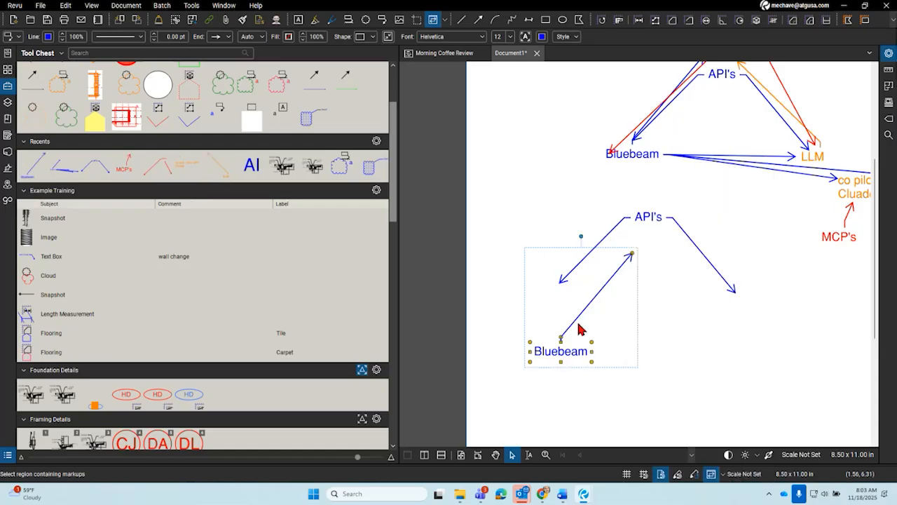
right_click(578, 325)
right_click(580, 351)
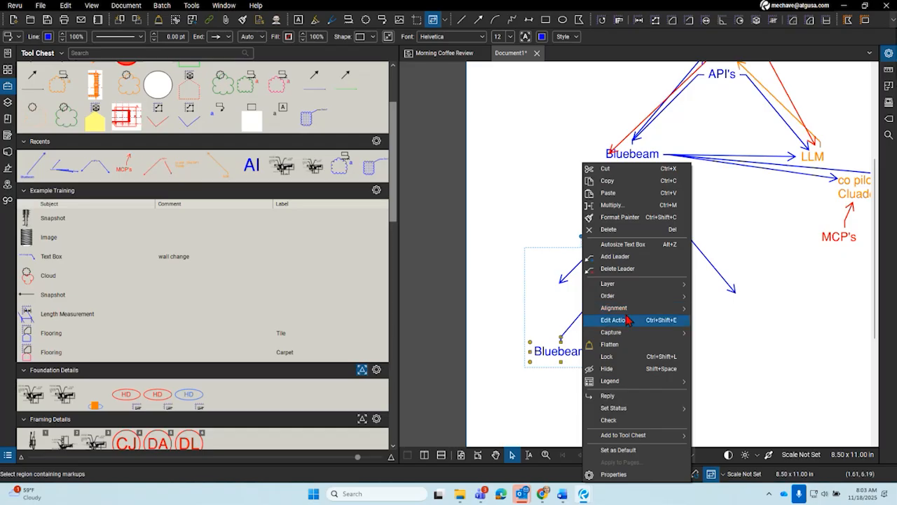
left_click(631, 268)
left_click_drag(682, 330, 577, 307)
left_click(576, 307)
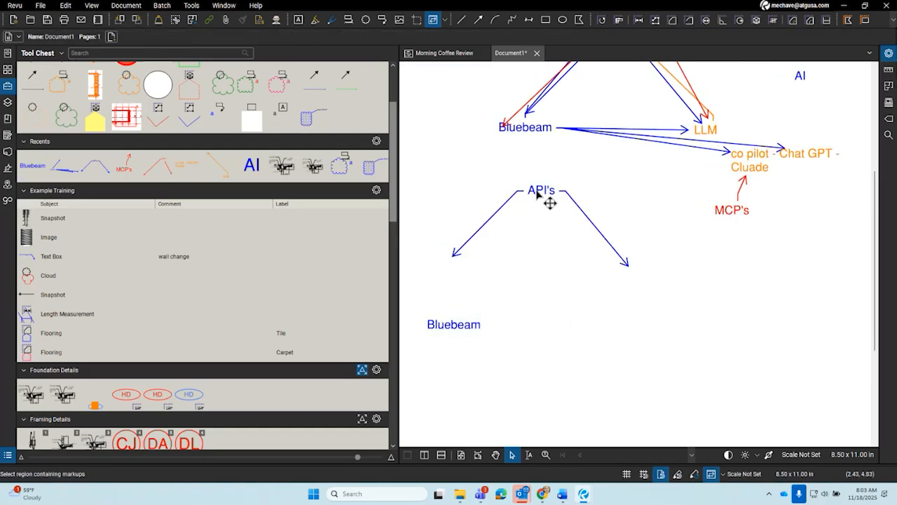
Step: Delete the copied API's callout above the plain Bluebeam label
left_click(538, 190)
key("v")
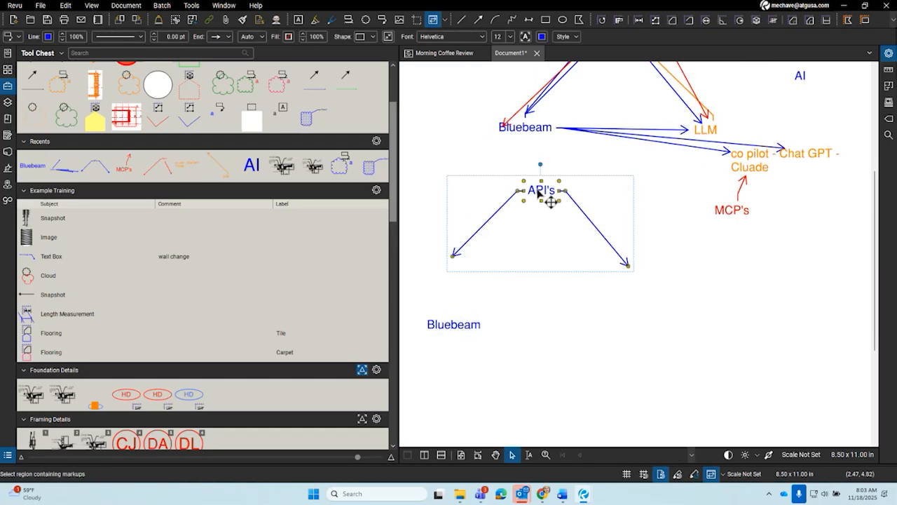
key("Delete")
scroll(601, 301, "down", 2)
scroll(607, 278, "up", 3)
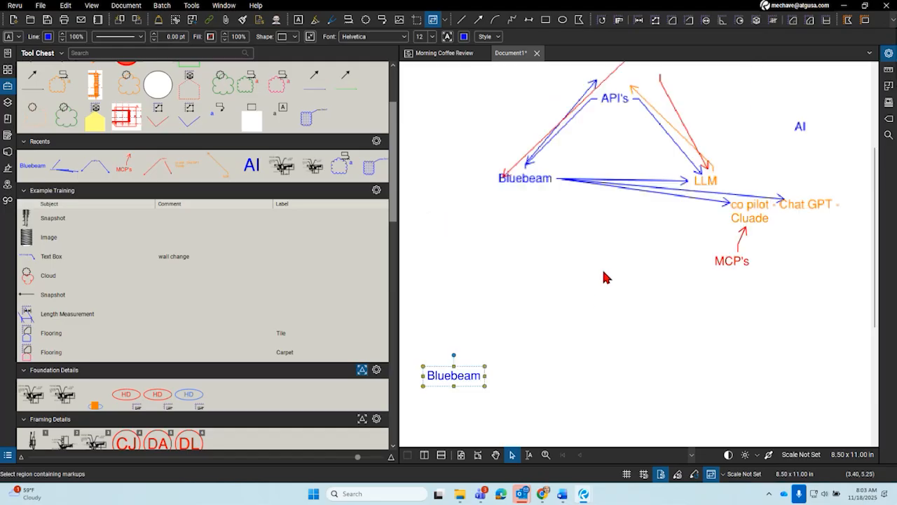
Step: Place the single-arrow MCP's callout from the recent tools near the lower Bluebeam label and point its leader at that label
left_click(124, 166)
left_click(527, 343)
left_click_drag(546, 302, 479, 365)
scroll(584, 379, "down", 2)
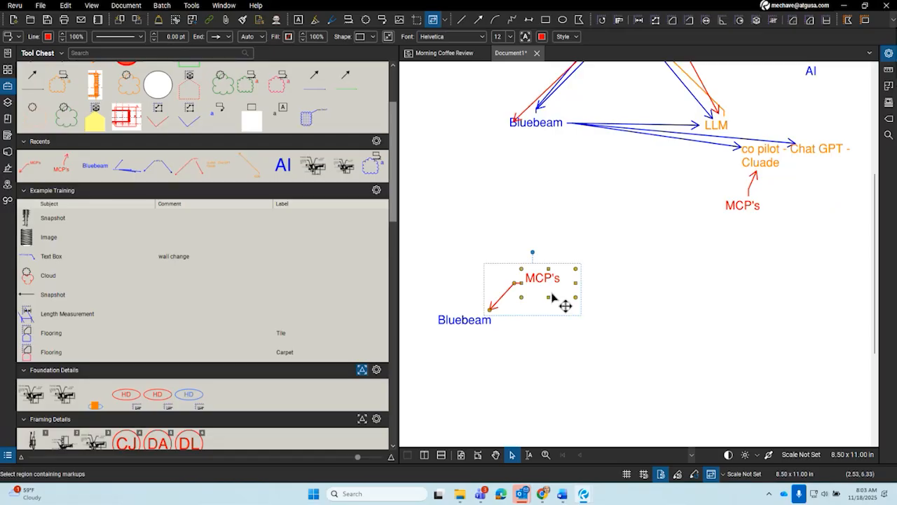
Step: Add a second leader to the lower MCP's callout, pointing down and away from the Bluebeam label
right_click(552, 297)
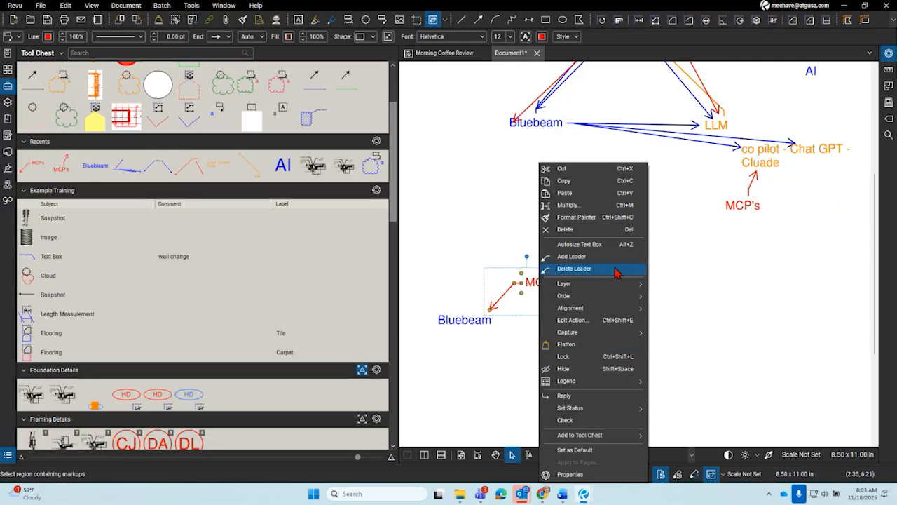
left_click(610, 268)
left_click(624, 312)
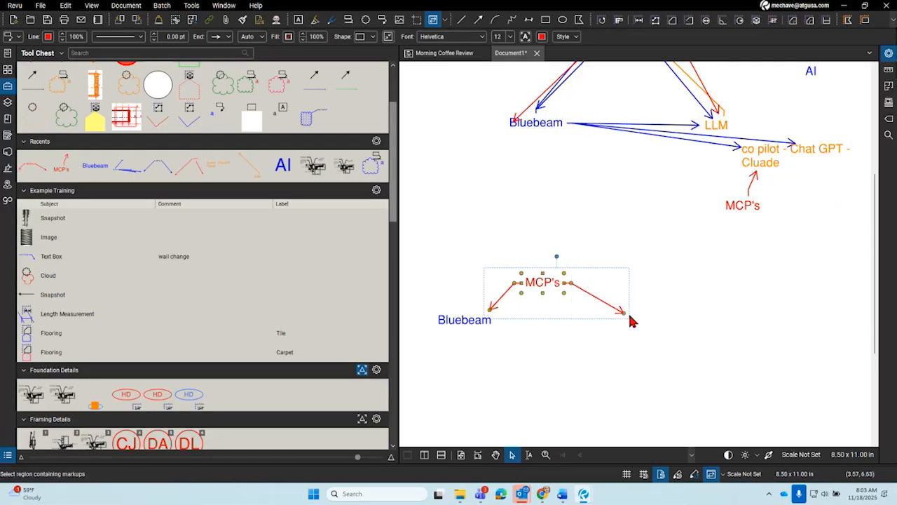
left_click(659, 327)
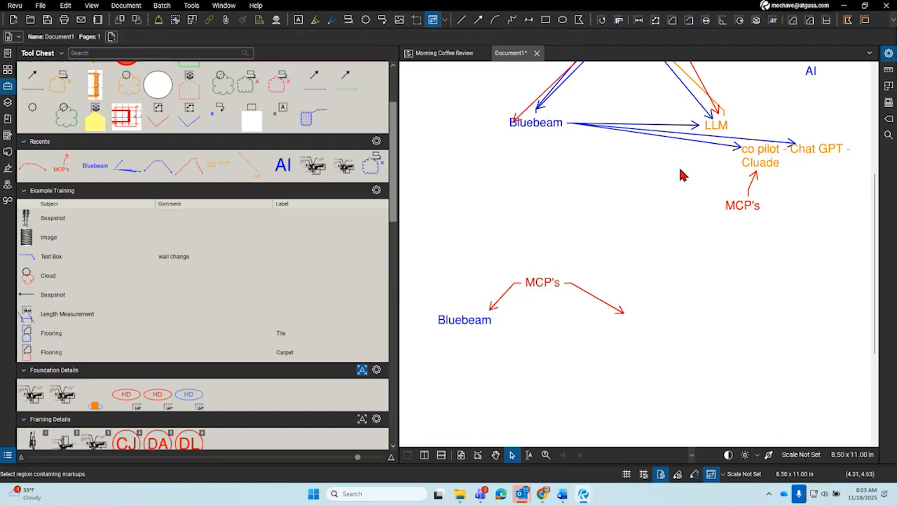
Step: Paste a copy of the LLM callout, delete its leader and move it to the tip of the lower MCP's second arrow
left_click(727, 144)
key("ctrl+c")
key("ctrl+v")
right_click(757, 345)
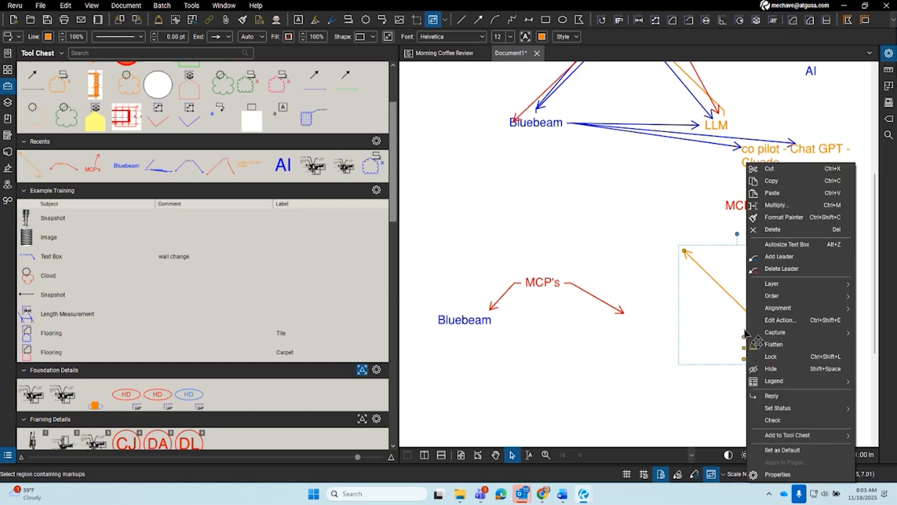
left_click(774, 273)
left_click_drag(765, 362, 633, 326)
left_click(667, 344)
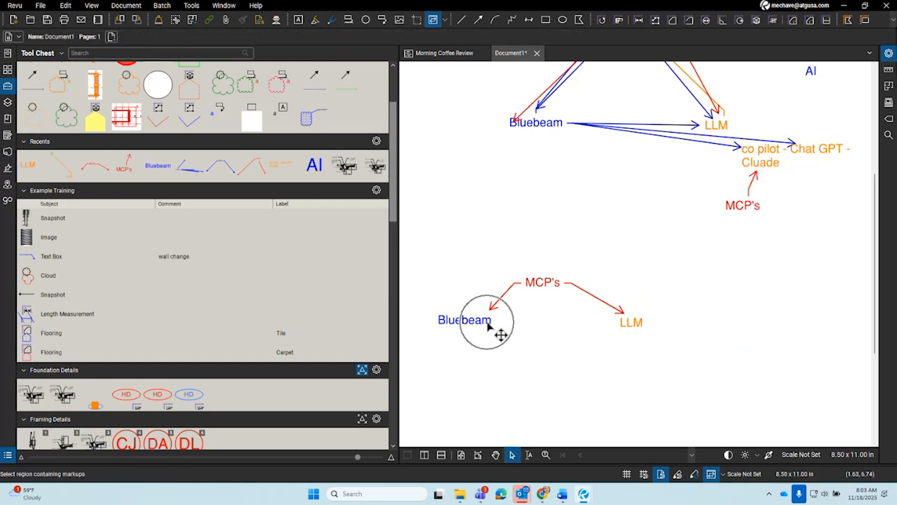
Step: Compare the original API's and MCP's diagram with the lower MCP's diagram, including the Bluebeam, LLM and "co pilot - Chat GPT - Cluade" labels
key("ctrl")
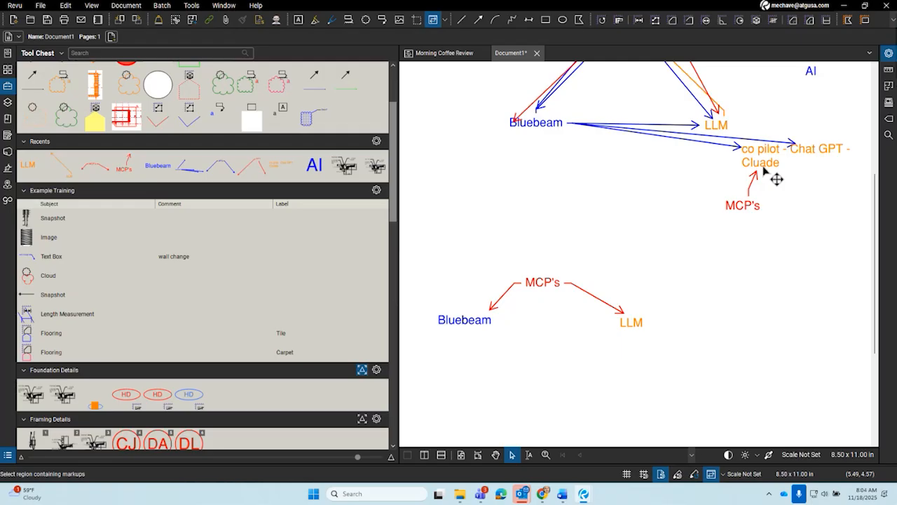
left_click_drag(739, 230, 705, 320)
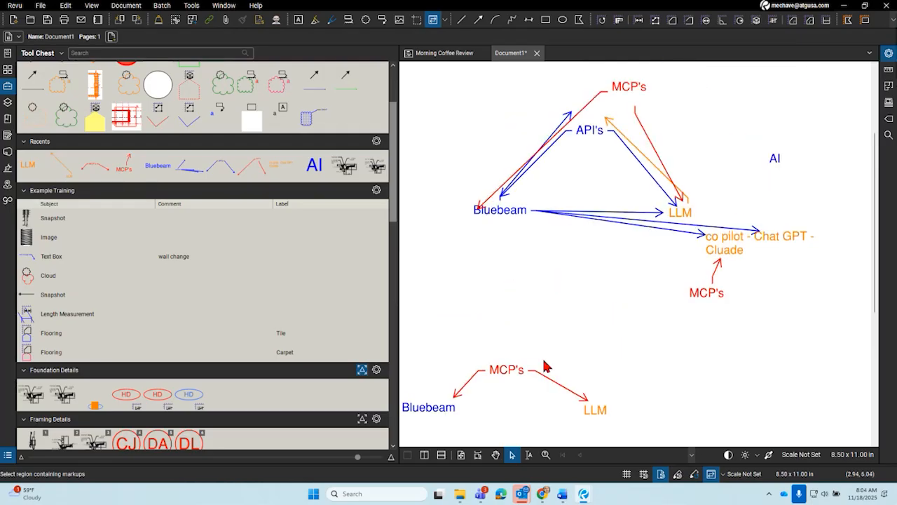
left_click_drag(513, 361, 540, 263)
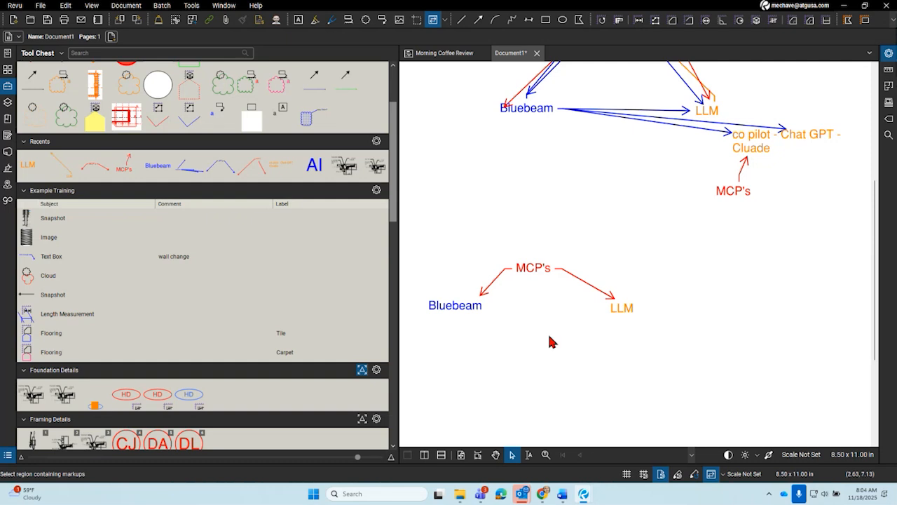
left_click(456, 315)
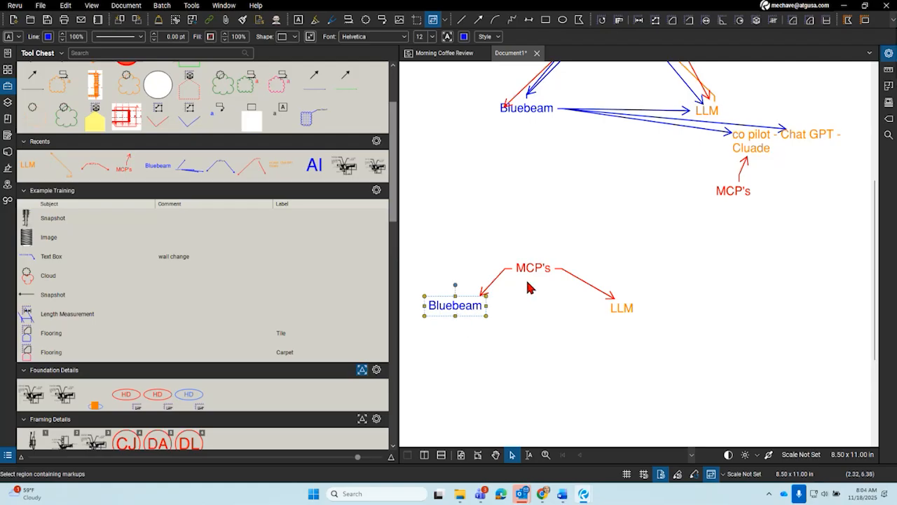
left_click(624, 313)
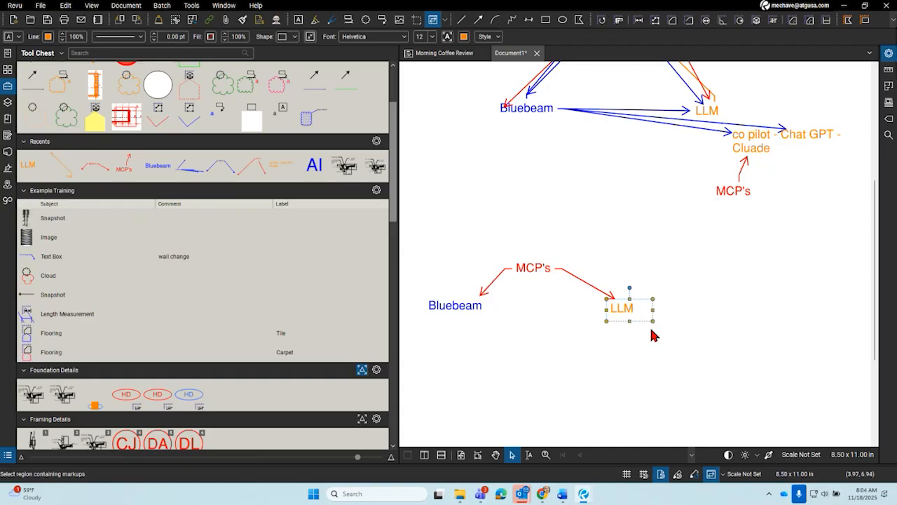
left_click(664, 341)
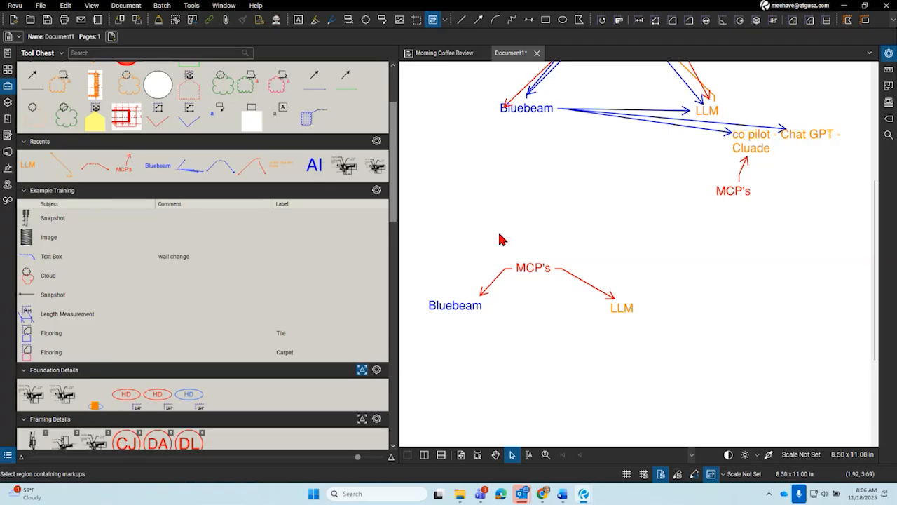
left_click(766, 152)
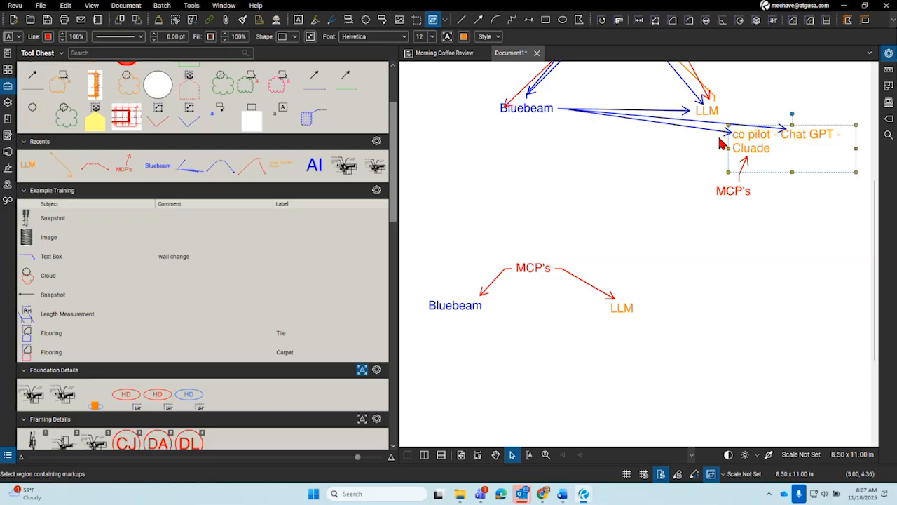
scroll(678, 255, "down", 2)
scroll(642, 254, "up", 3)
left_click(637, 238)
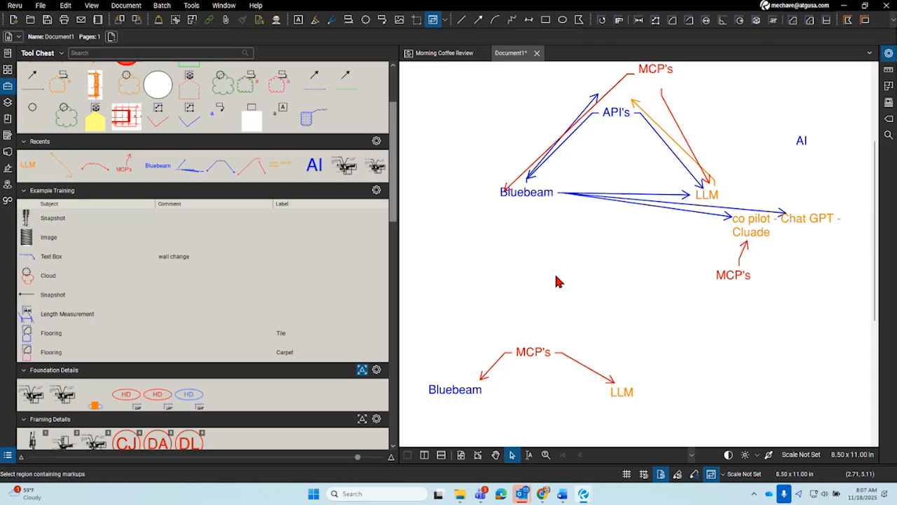
scroll(561, 279, "down", 3)
scroll(569, 276, "up", 3)
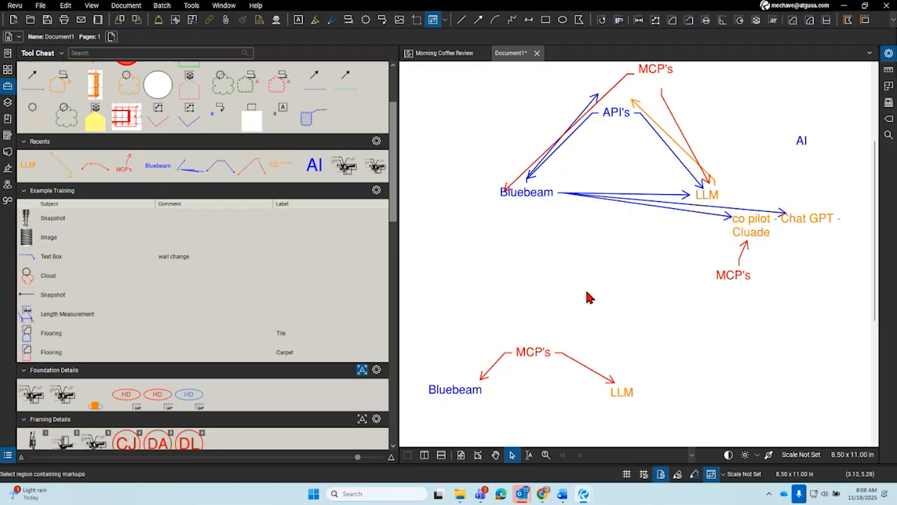
scroll(587, 302, "down", 3)
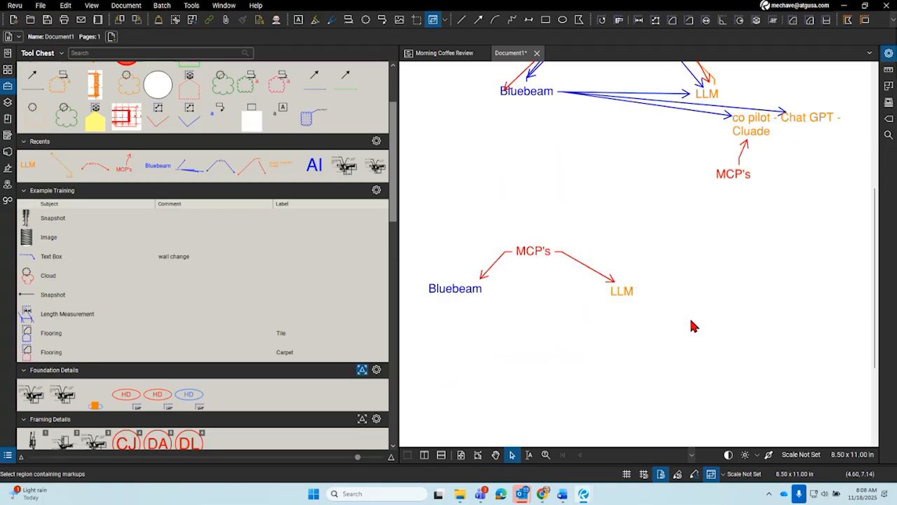
scroll(729, 321, "up", 3)
left_click(790, 234)
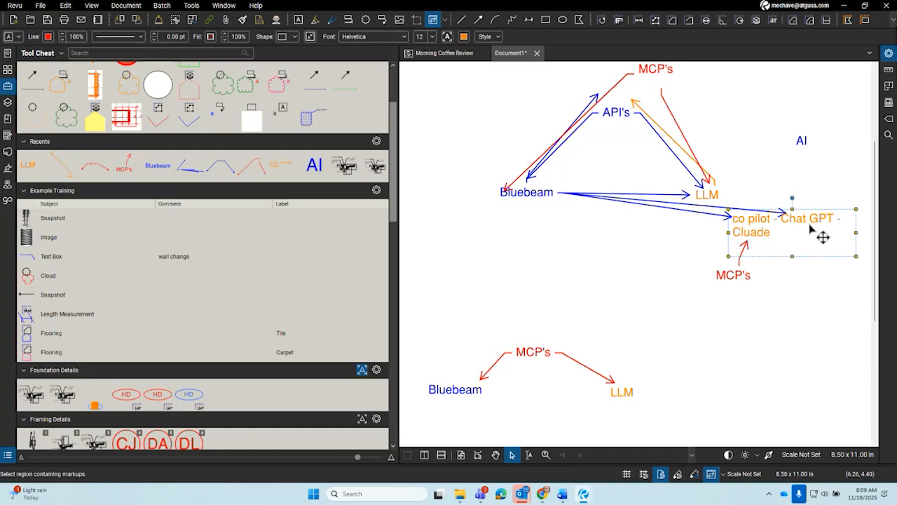
left_click(676, 306)
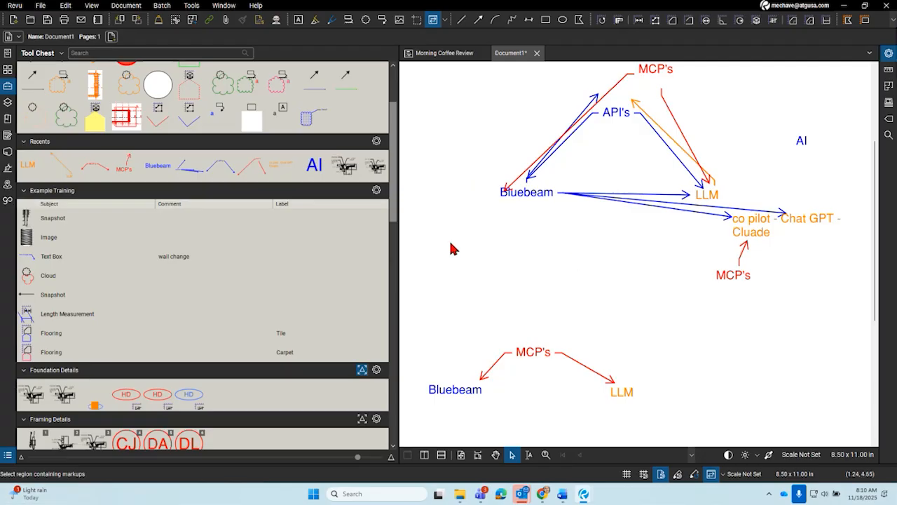
scroll(527, 260, "down", 3)
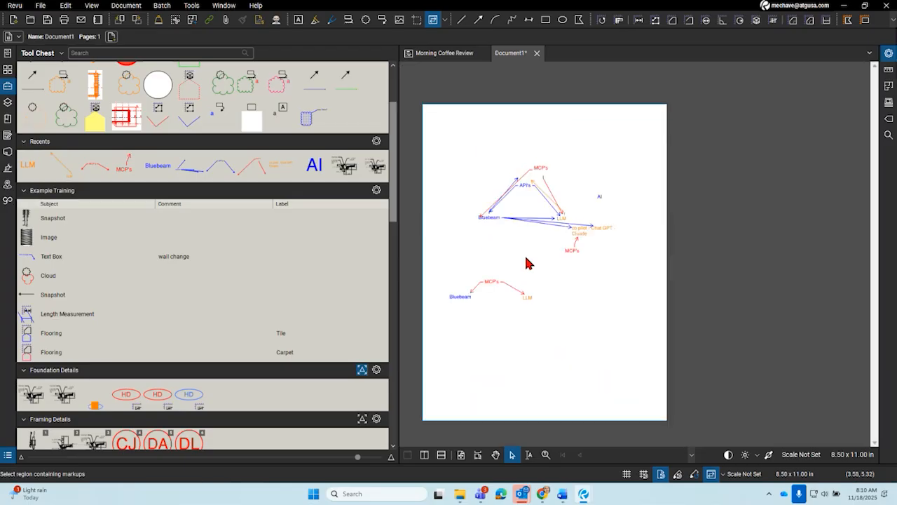
scroll(528, 267, "up", 2)
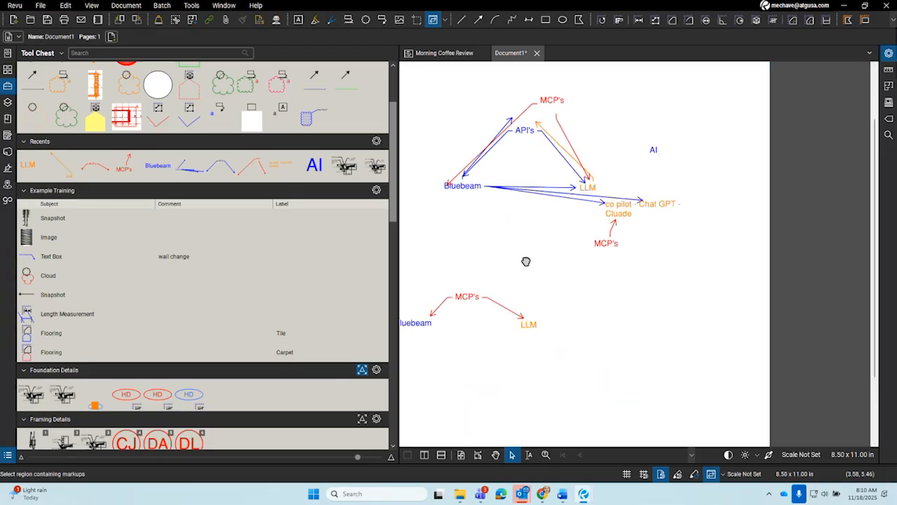
left_click_drag(528, 267, 617, 292)
scroll(617, 292, "down", 4)
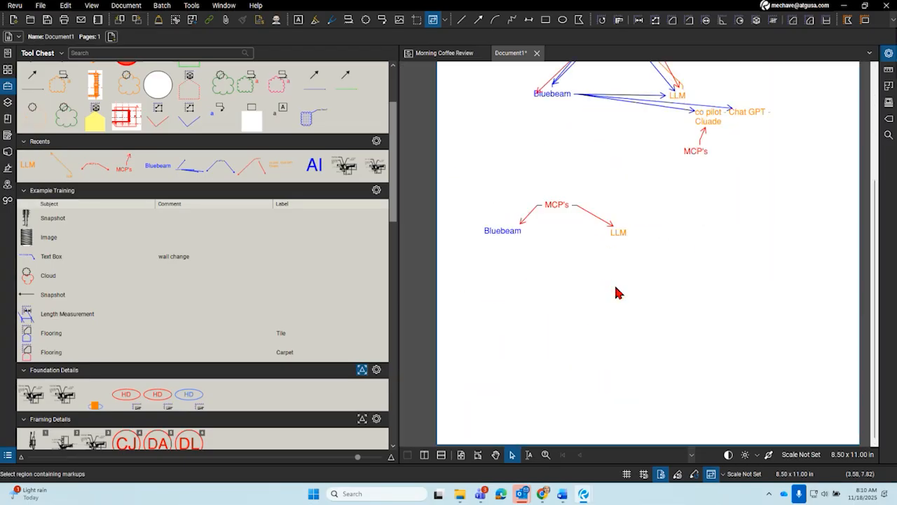
scroll(617, 292, "up", 3)
left_click_drag(617, 292, 583, 312)
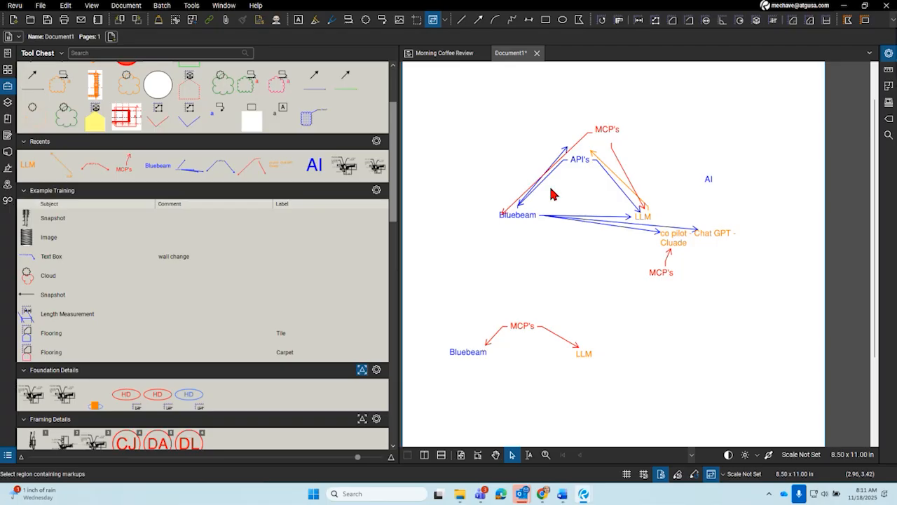
left_click(582, 164)
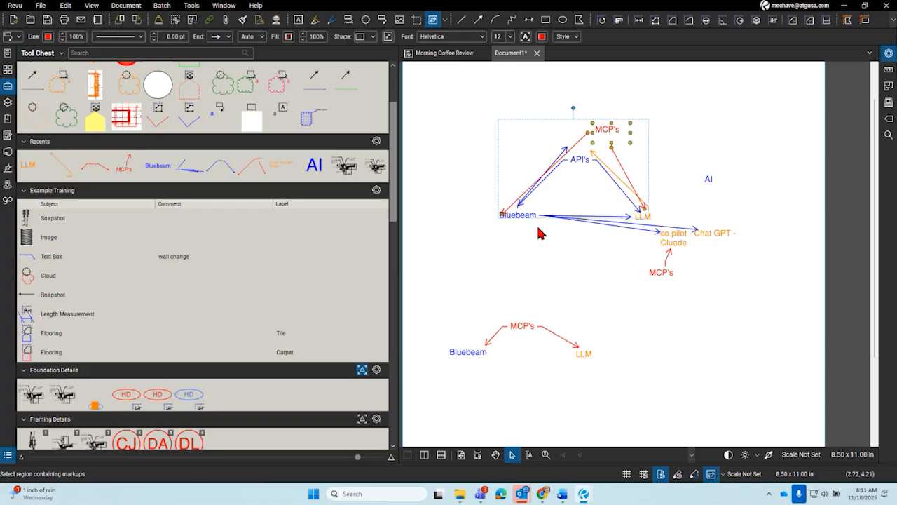
Step: Draw a short red arrow in the empty space between the upper diagram and the lower MCP's diagram
left_click(478, 19)
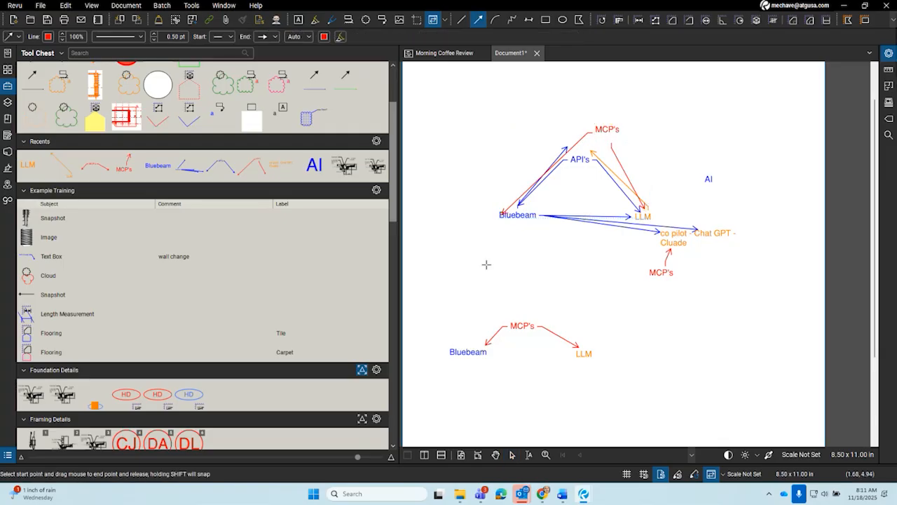
left_click_drag(485, 264, 542, 276)
left_click(595, 323)
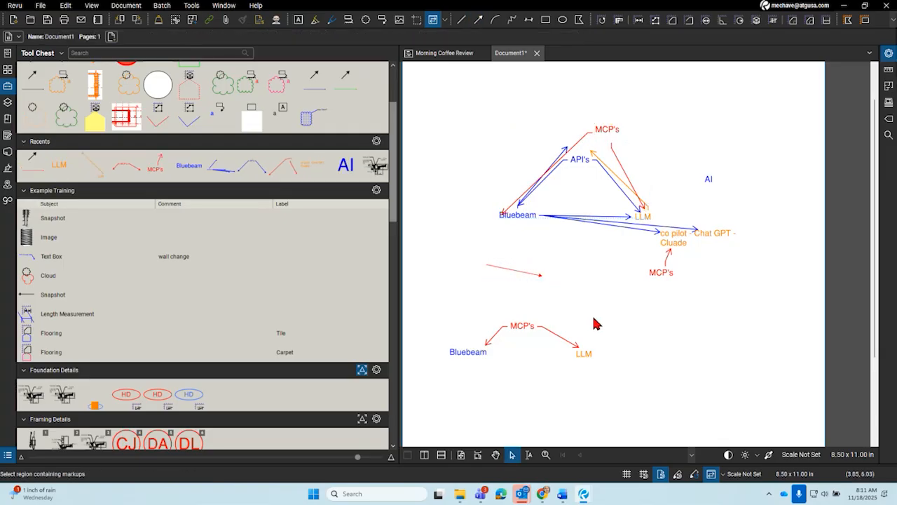
left_click(540, 279)
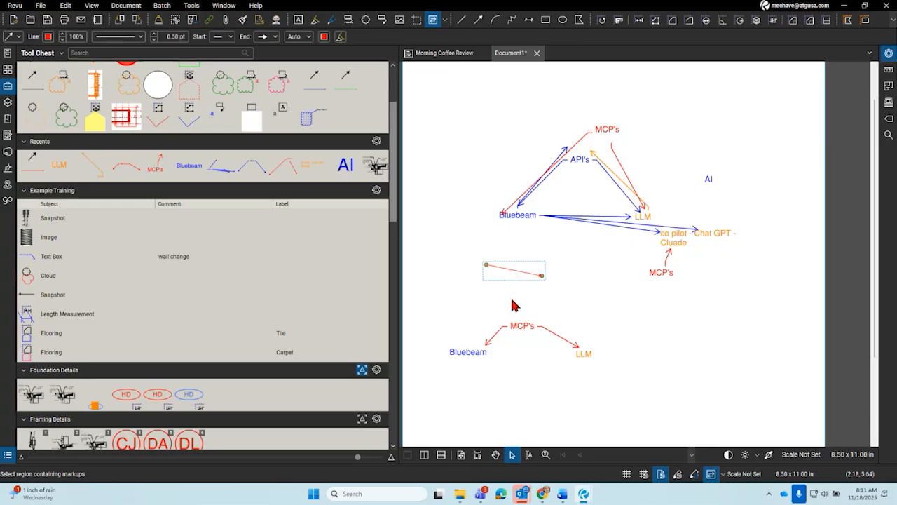
left_click(572, 323)
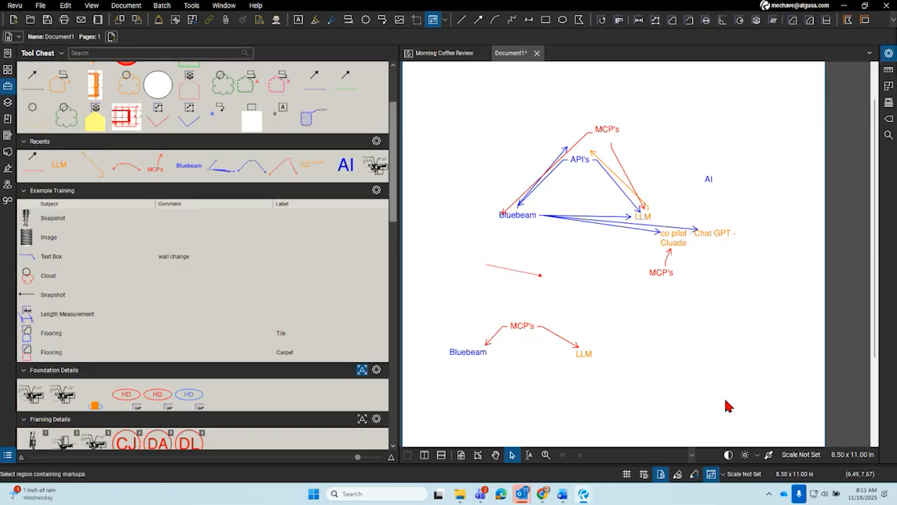
left_click_drag(731, 409, 432, 110)
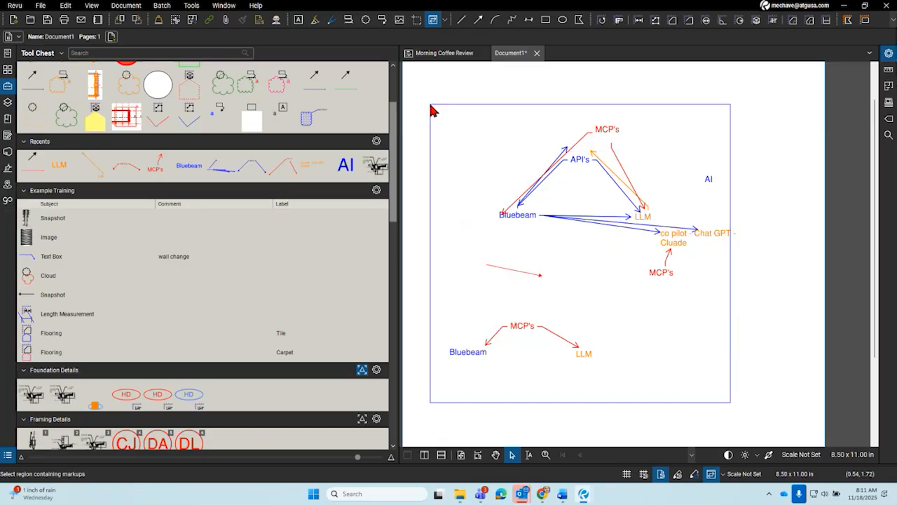
left_click(647, 344)
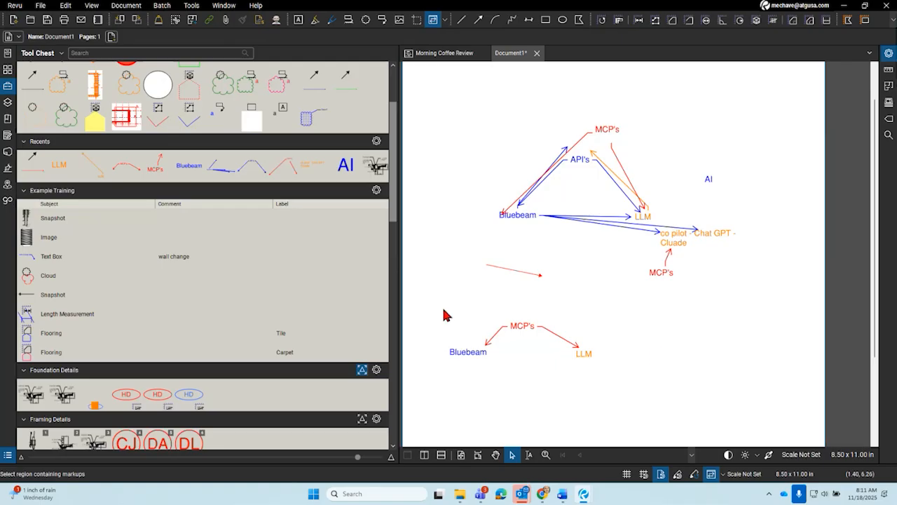
Step: Open the pinned A1.2.0 - 2ND FLOOR REFERENCE PLAN.pdf sheet and bring its floor plan closer into view
left_click(7, 56)
left_click(69, 146)
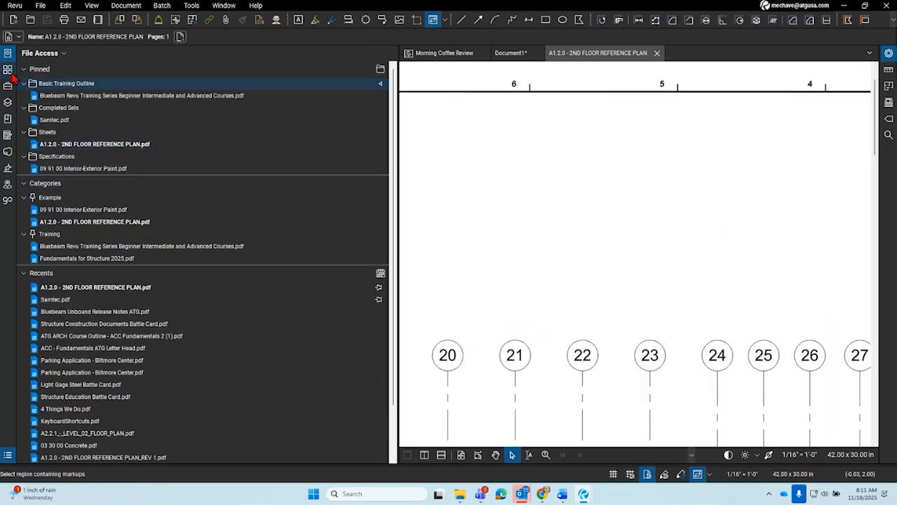
scroll(591, 317, "up", 2)
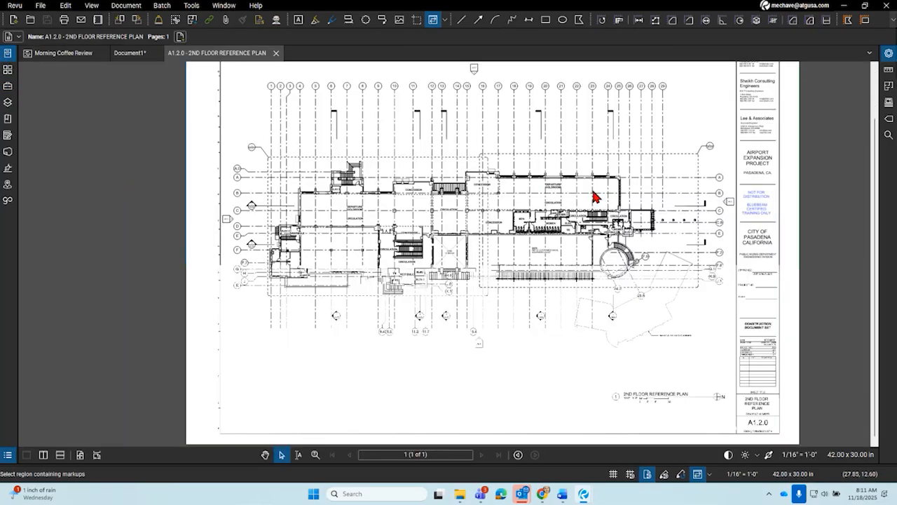
scroll(353, 168, "up", 2)
scroll(605, 307, "up", 2)
scroll(563, 227, "up", 1)
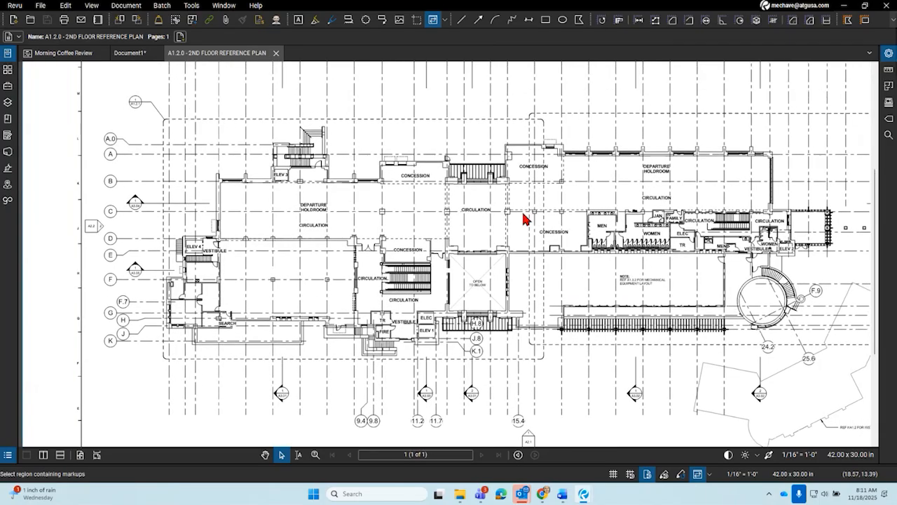
Step: Review the text and visual search options for the current floor plan document
left_click(888, 135)
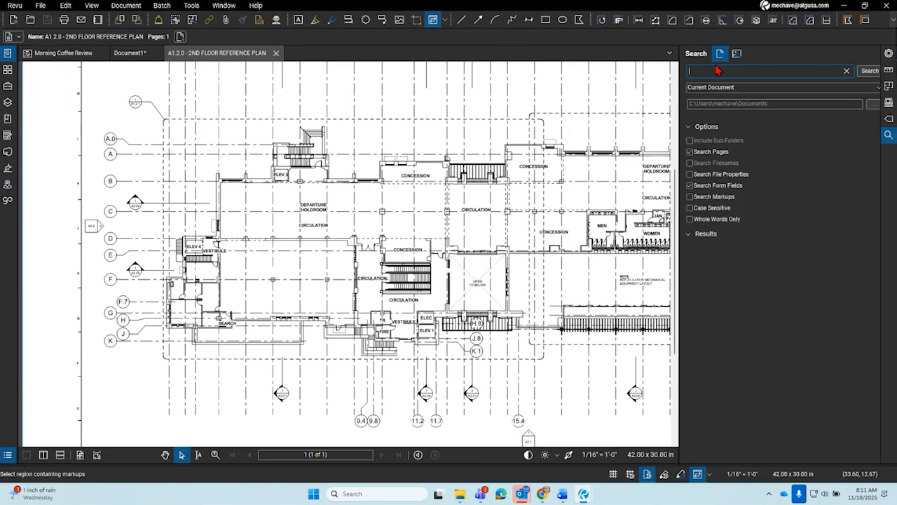
left_click(737, 54)
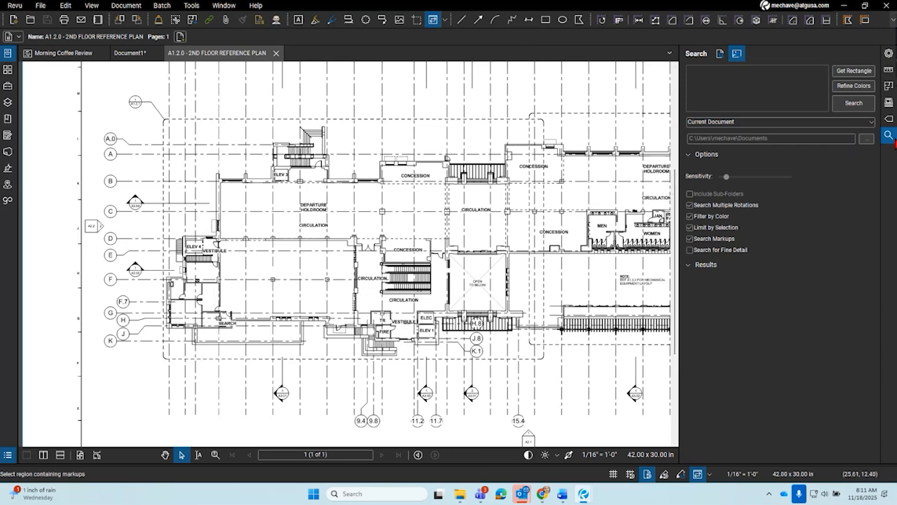
left_click(890, 136)
scroll(410, 320, "up", 2)
left_click_drag(364, 283, 374, 330)
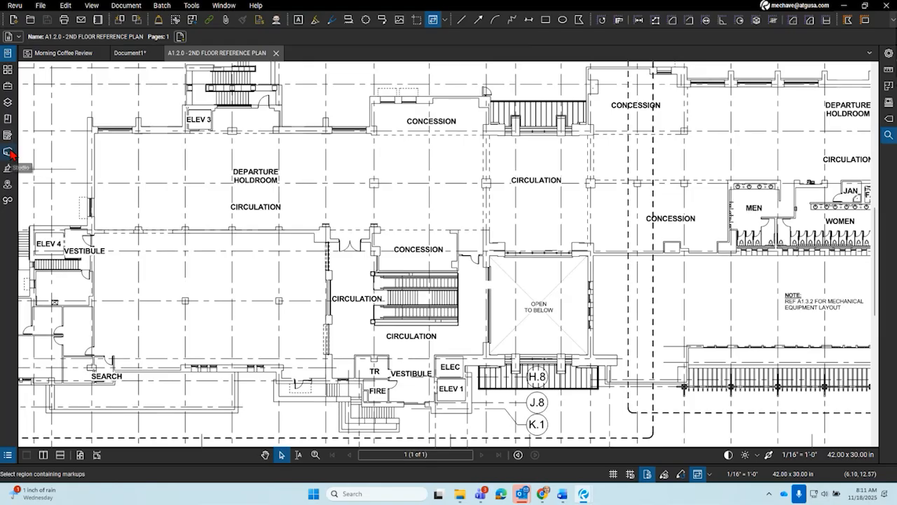
Step: Place the CP "Complete penetration" symbol from the Punchkey Plan tool set in the large departure holdroom near ELEV 4
left_click(8, 85)
scroll(135, 319, "down", 10)
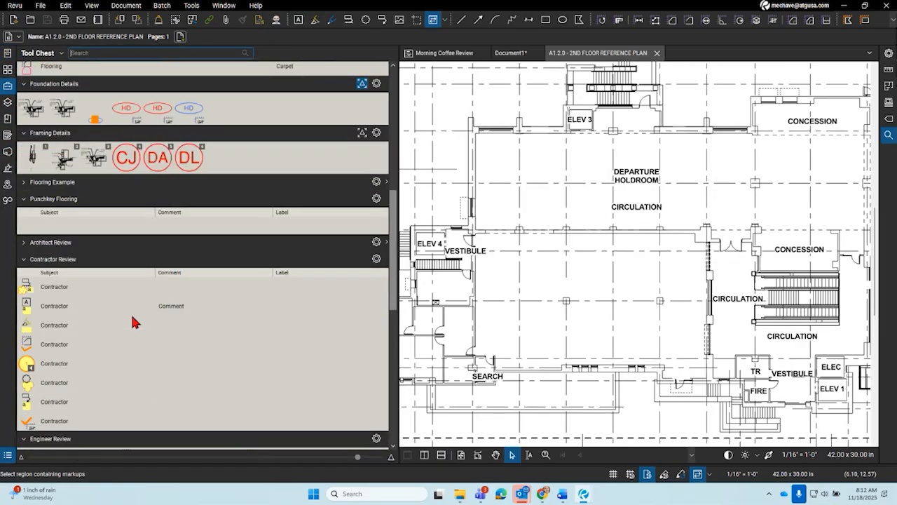
left_click(23, 407)
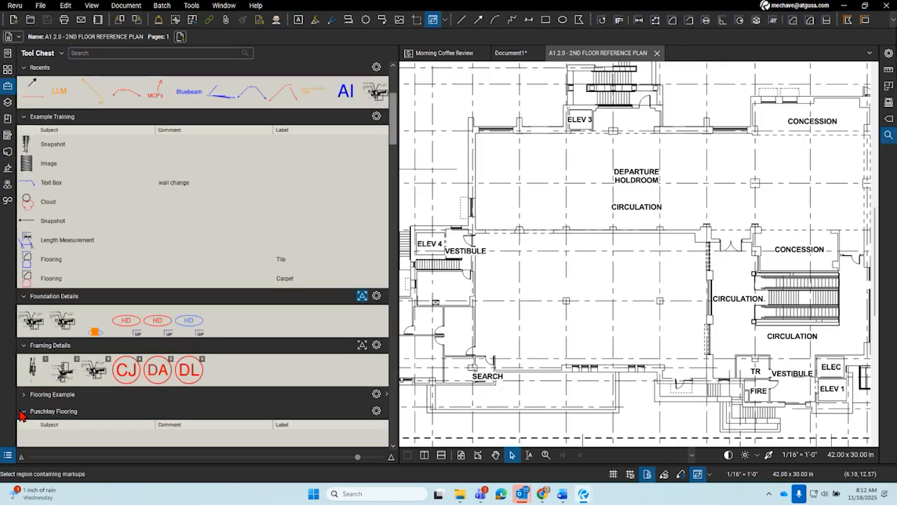
scroll(91, 363, "down", 8)
scroll(89, 365, "down", 4)
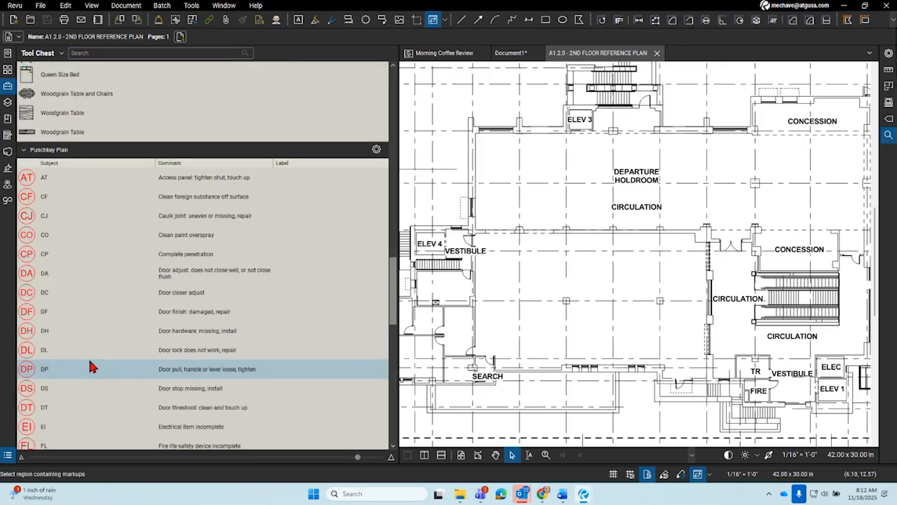
left_click(84, 254)
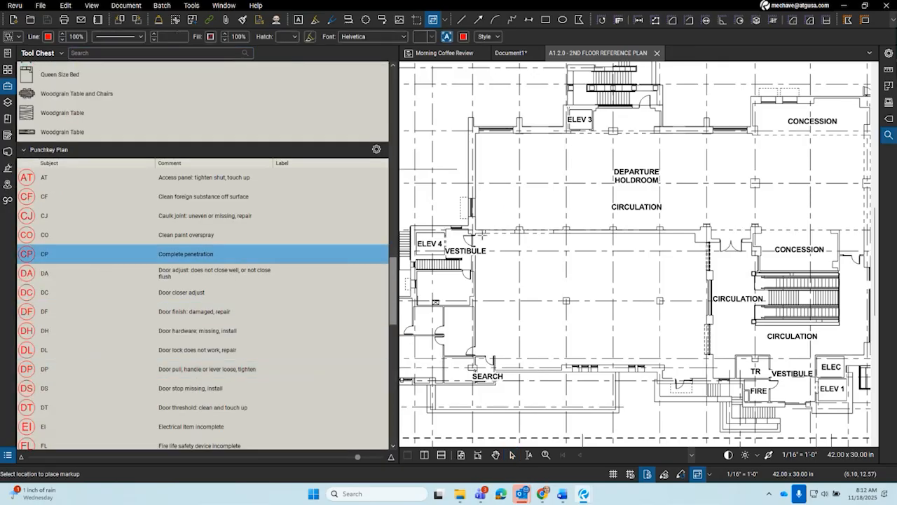
left_click(498, 212)
Step: Place the DC, DL and DS punch symbols in the open room below the departure holdroom
left_click(84, 291)
left_click(492, 281)
left_click(116, 345)
left_click(458, 339)
left_click(494, 325)
left_click(126, 389)
left_click(532, 321)
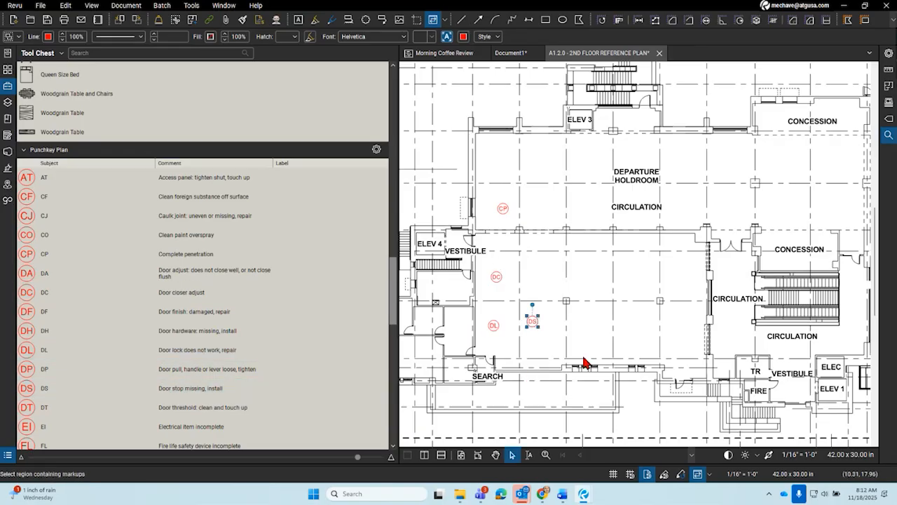
left_click(583, 358)
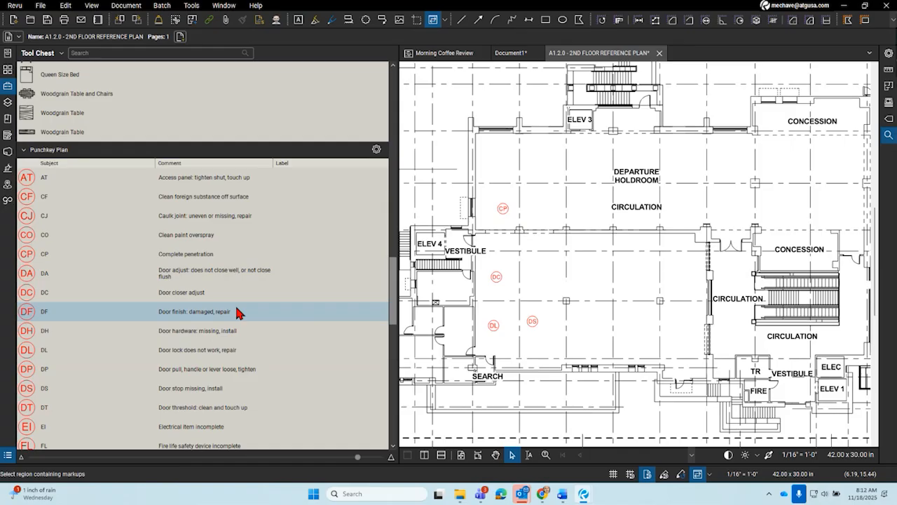
Step: Create a new legend from the Punchkey Plan tool set and place it above the plan's first grid bubbles
scroll(234, 312, "down", 1)
left_click(376, 93)
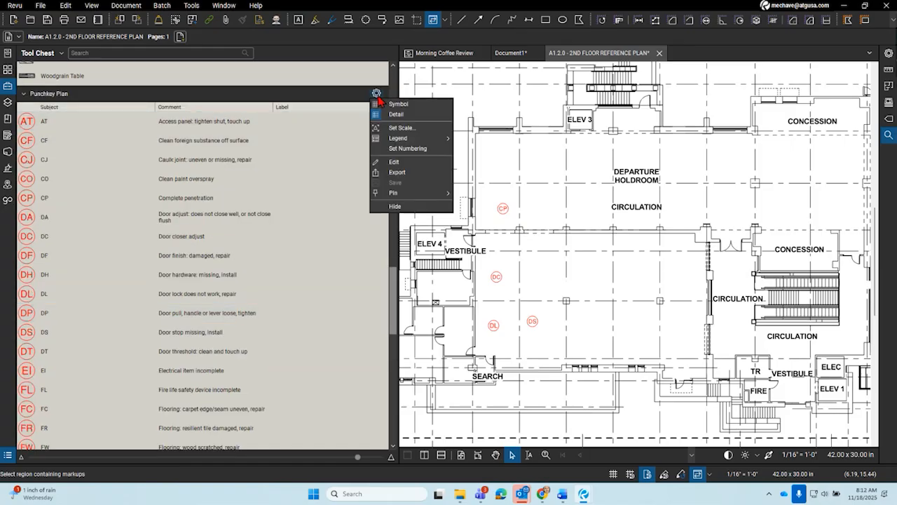
mouse_move(414, 140)
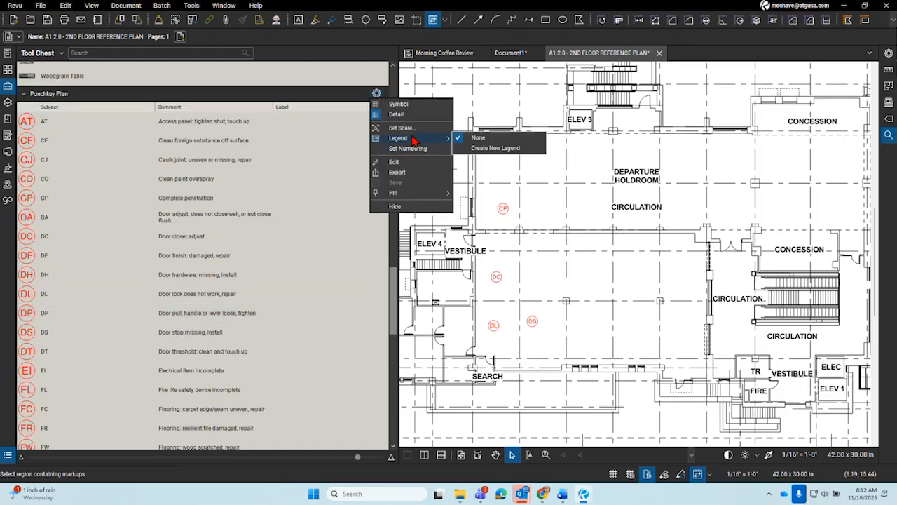
left_click(514, 148)
key("ctrl+0")
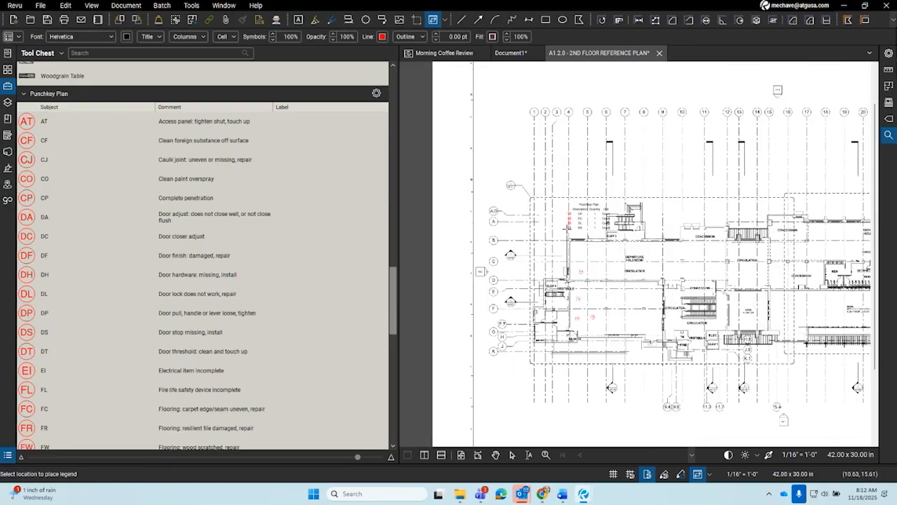
left_click(517, 92)
scroll(581, 141, "up", 5)
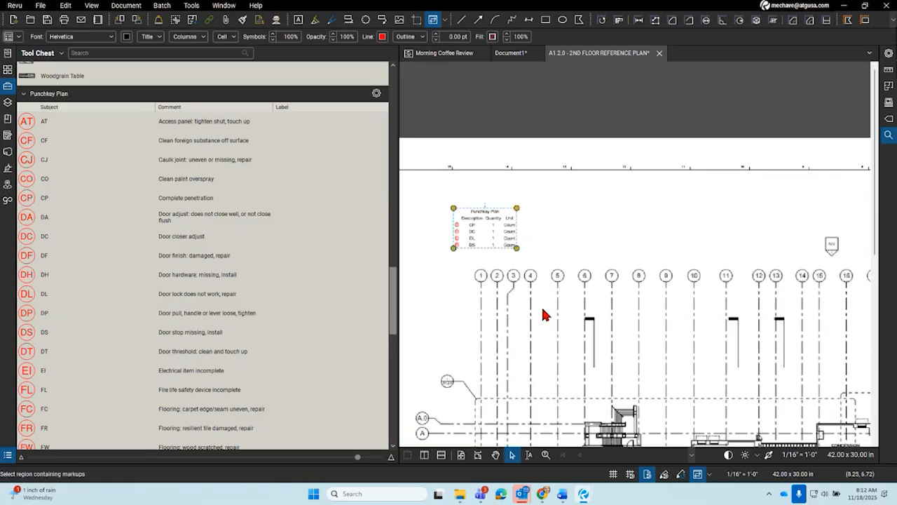
Step: Place a DF "Door finish: damaged, repair" punch symbol beside grid bubble 1
left_click_drag(491, 238, 552, 257)
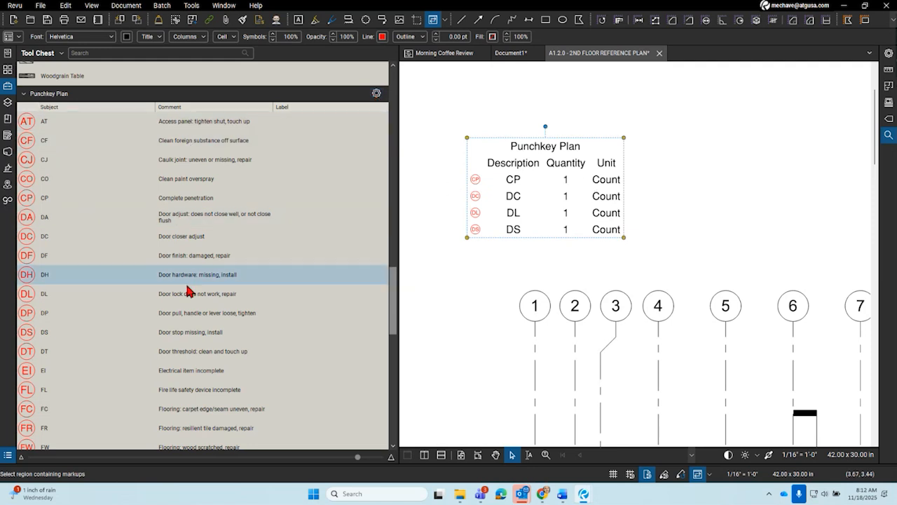
left_click(200, 256)
left_click(503, 320)
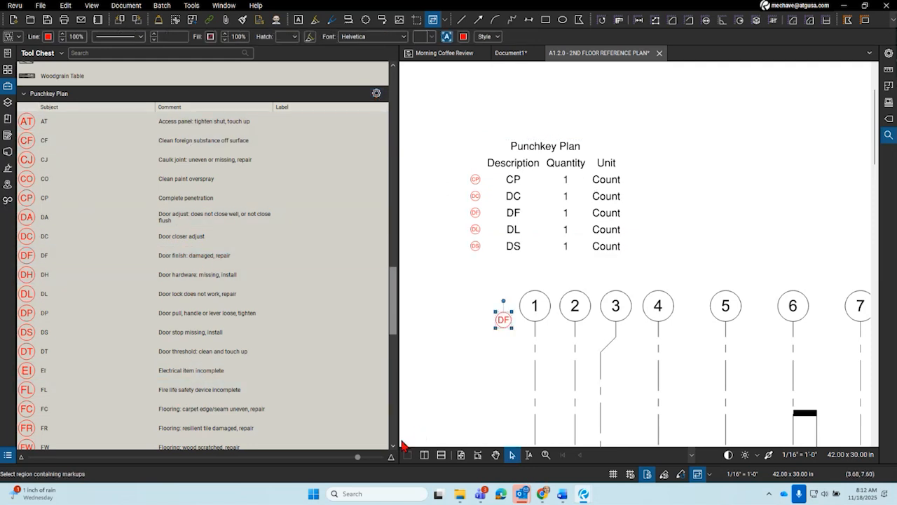
Step: Add the Comments column to the Punchkey Plan legend and move the legend slightly up and left
left_click(562, 182)
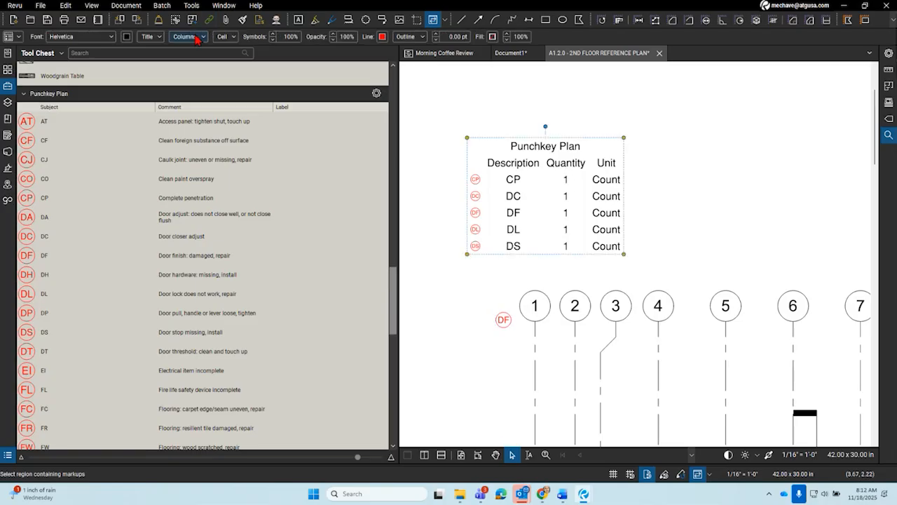
left_click(157, 39)
left_click(157, 38)
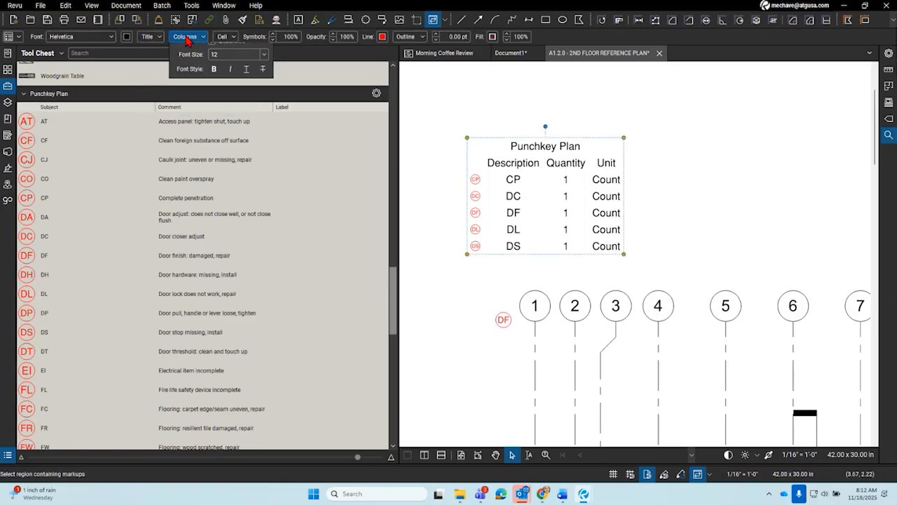
left_click(187, 37)
left_click(227, 68)
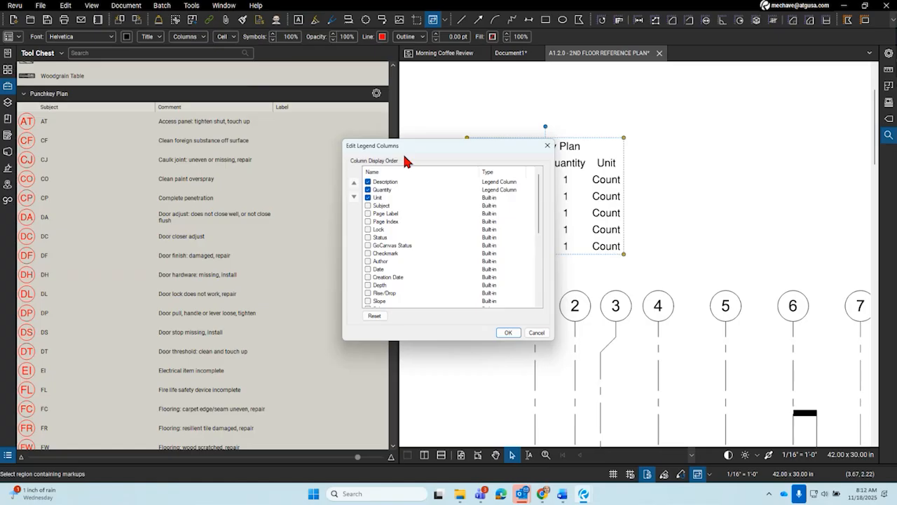
left_click_drag(405, 153, 180, 140)
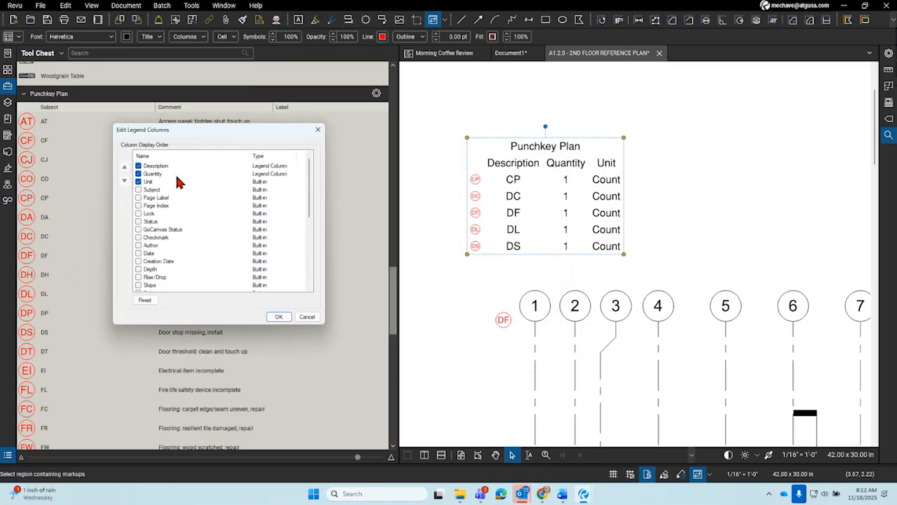
scroll(183, 200, "down", 3)
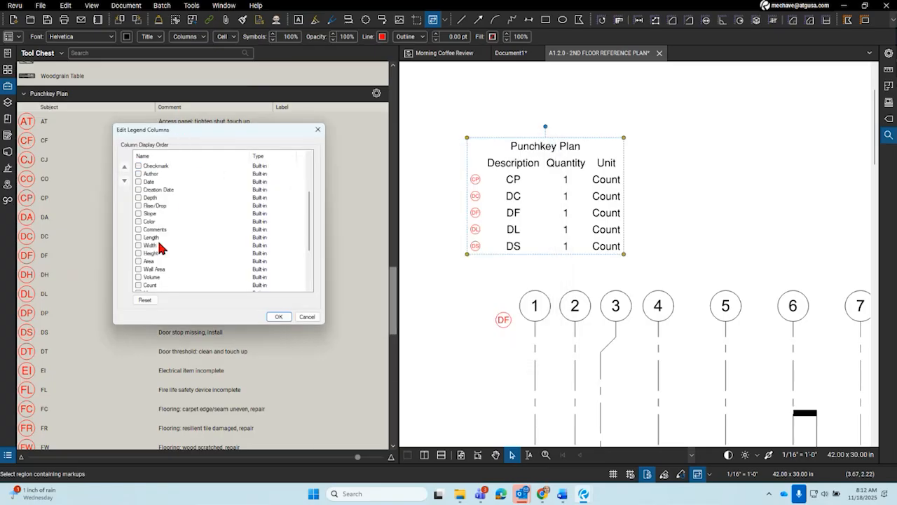
left_click(138, 229)
left_click(276, 316)
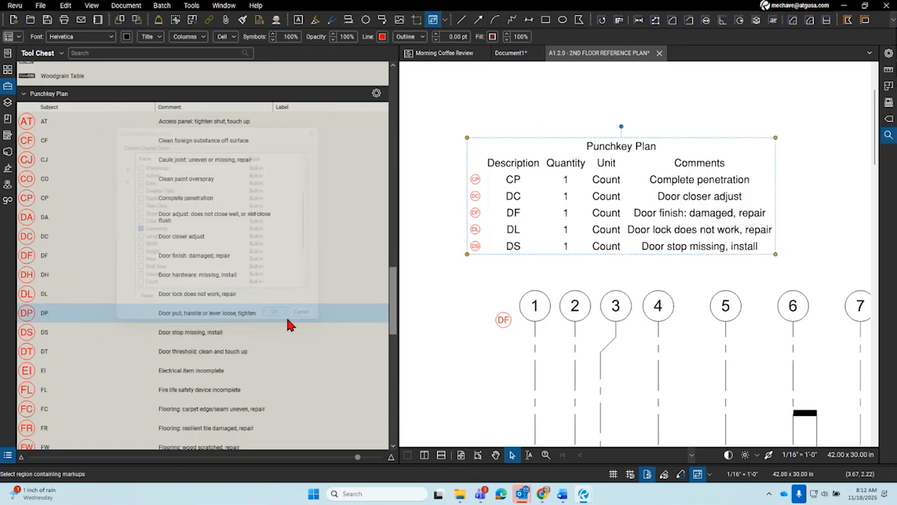
left_click_drag(706, 227, 684, 207)
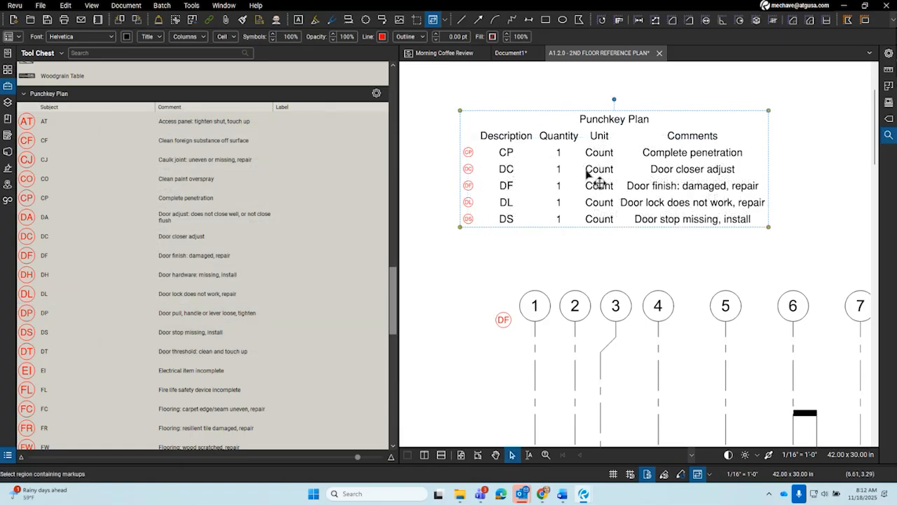
Step: Remove the Unit column from the Punchkey Plan legend
left_click(203, 39)
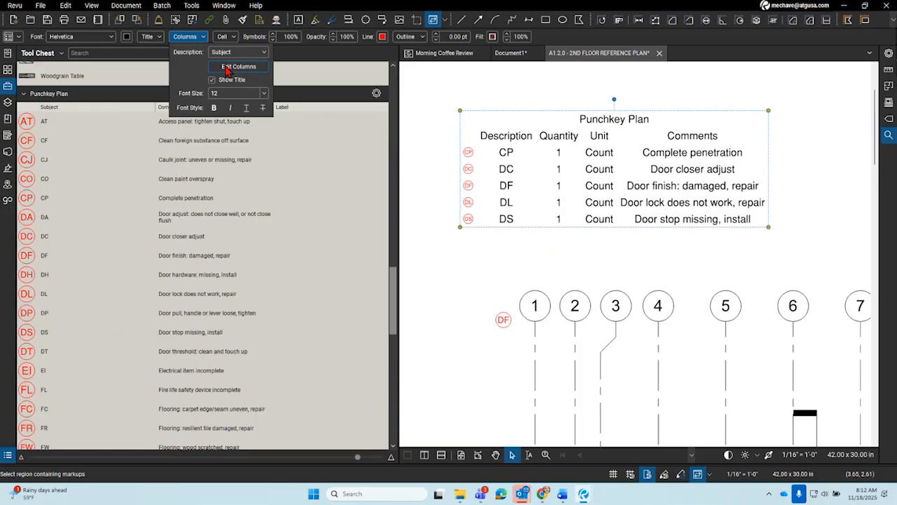
left_click(239, 49)
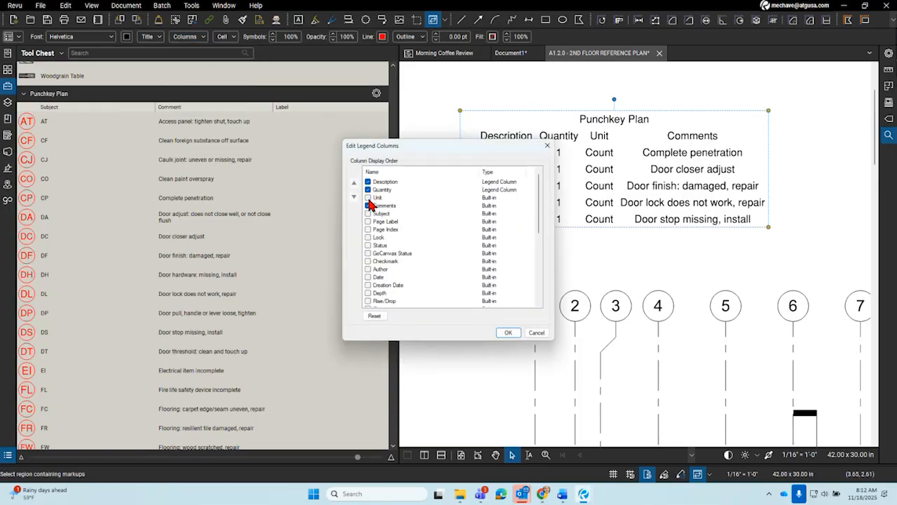
left_click(509, 333)
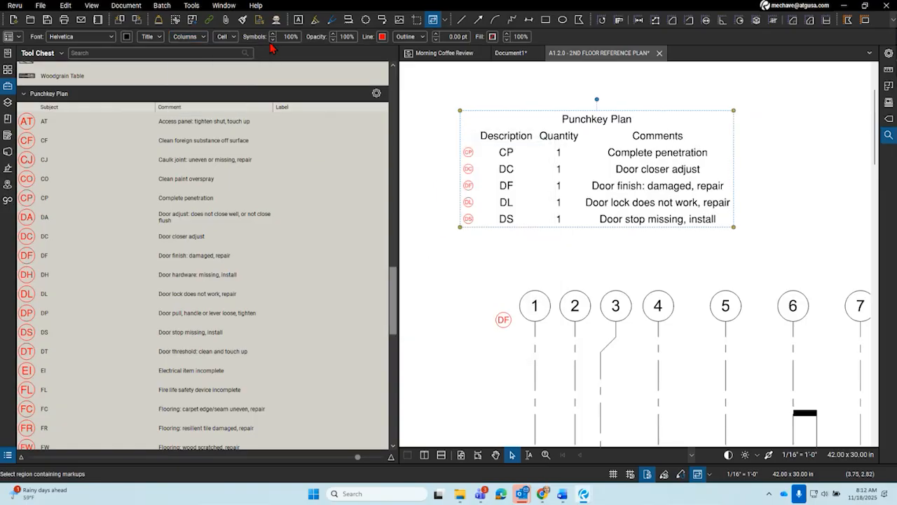
Step: Give the Punchkey Plan legend black gridlines with a 0.25 pt line width
left_click(155, 39)
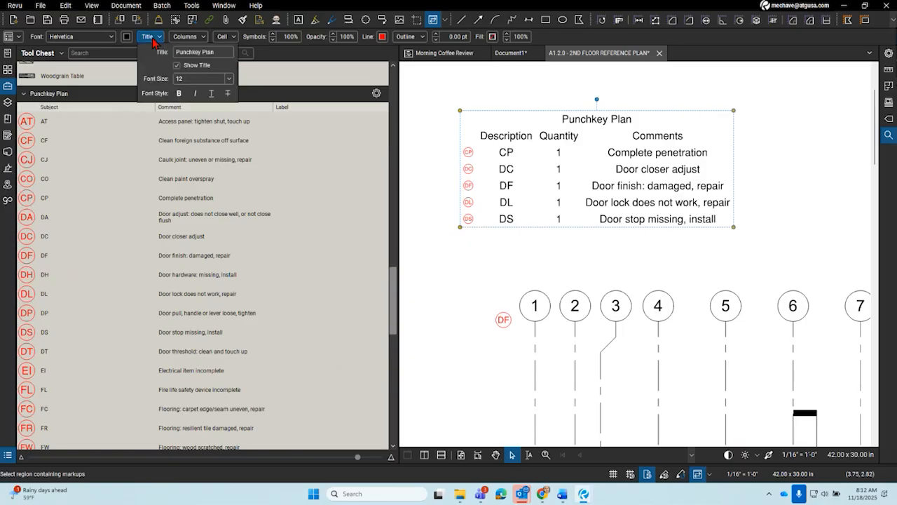
left_click(387, 45)
left_click(410, 37)
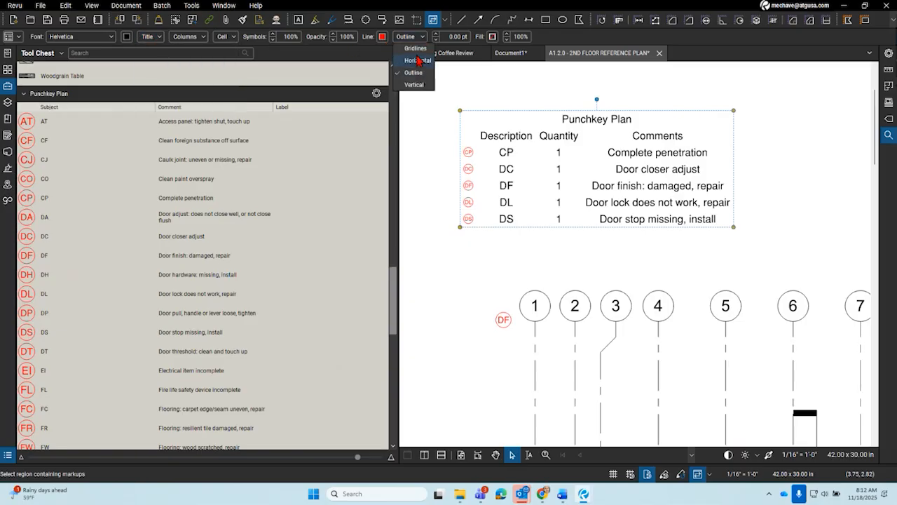
left_click(416, 48)
left_click(450, 39)
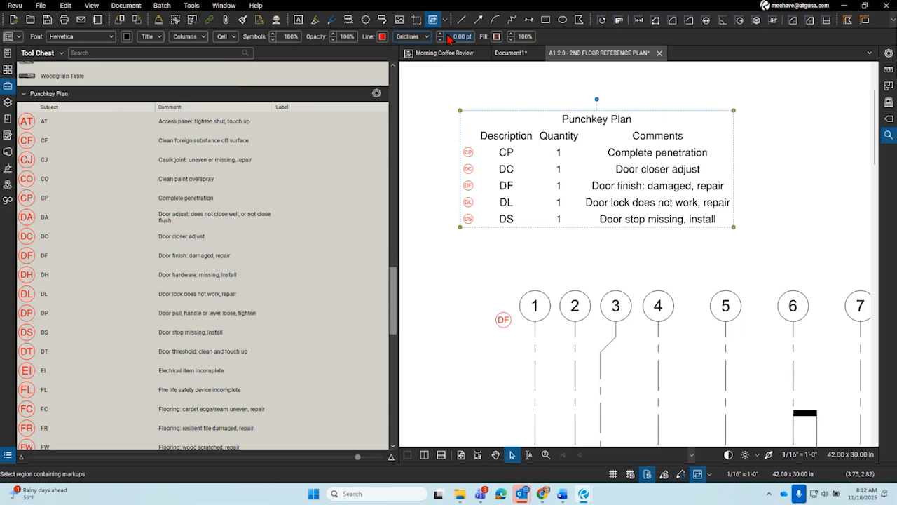
left_click(380, 37)
left_click(404, 90)
scroll(548, 269, "down", 3)
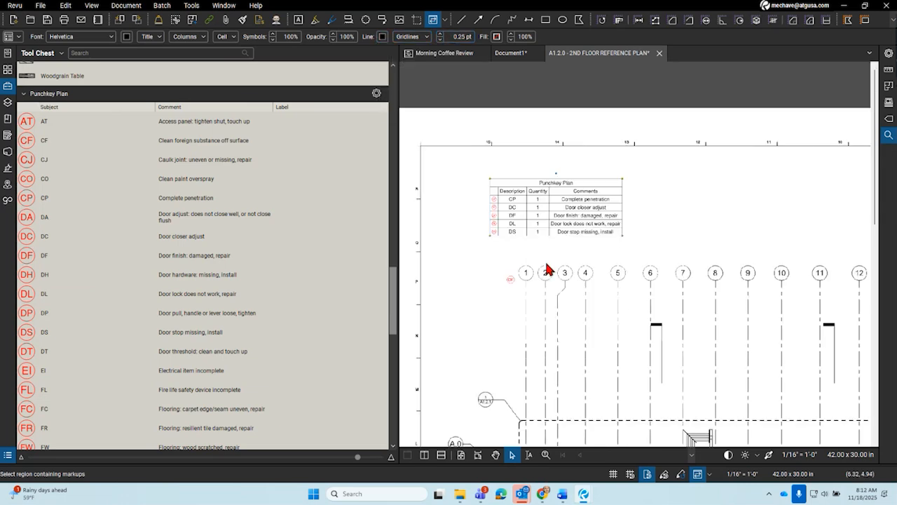
Step: Move the gridded Punchkey Plan legend farther up and left, into the blank corner beyond grid bubble 1
scroll(548, 265, "up", 1)
left_click(551, 252)
left_click_drag(571, 211, 523, 191)
left_click(511, 251)
left_click_drag(508, 252, 564, 192)
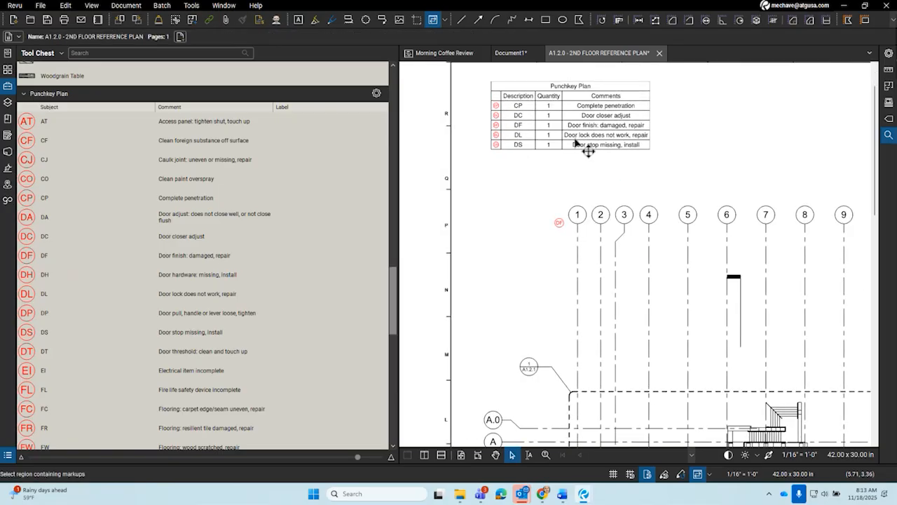
Step: Save the formatted Punchkey Plan legend from the sheet into the Punchkey Plan tool set
right_click(545, 124)
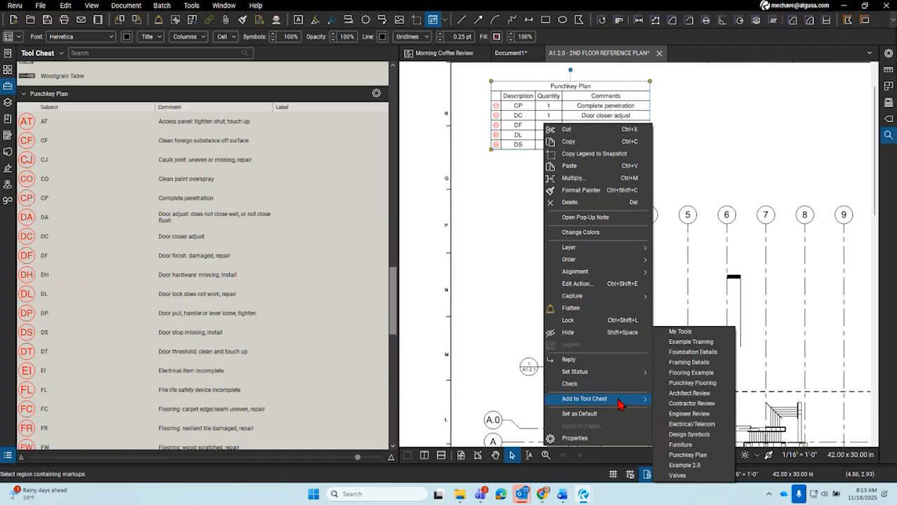
mouse_move(621, 400)
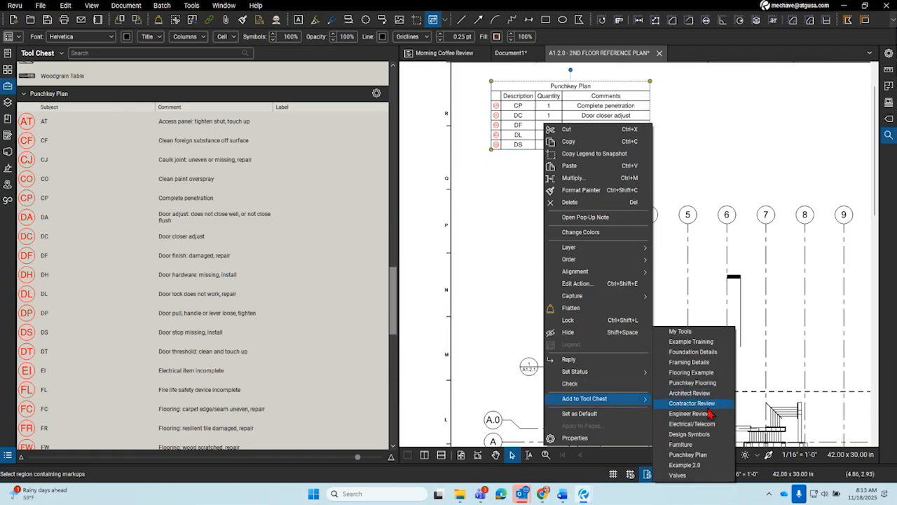
left_click(688, 454)
scroll(220, 214, "down", 5)
scroll(219, 213, "down", 3)
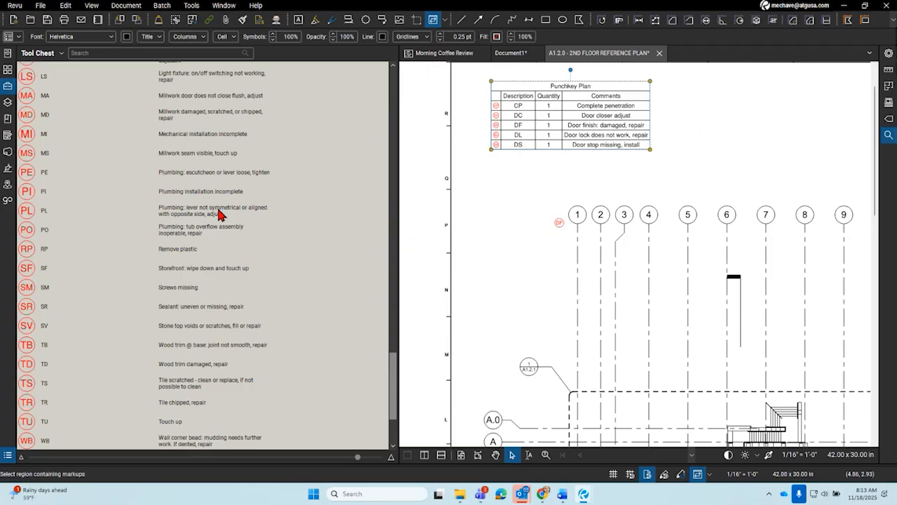
scroll(217, 206, "down", 3)
Step: Delete the legend on the sheet and place the saved Legend from the Punchkey Plan tool set in the same blank corner
key("Delete")
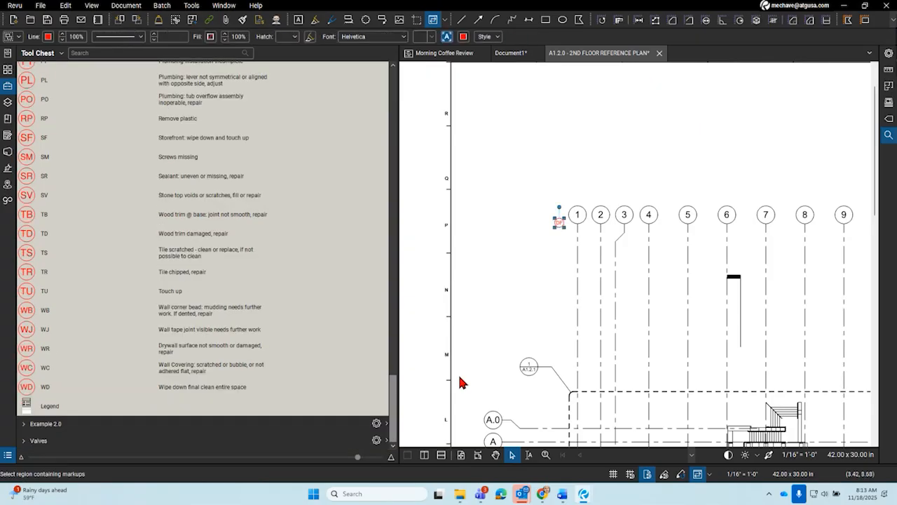
left_click(133, 406)
left_click(500, 177)
scroll(565, 153, "up", 3)
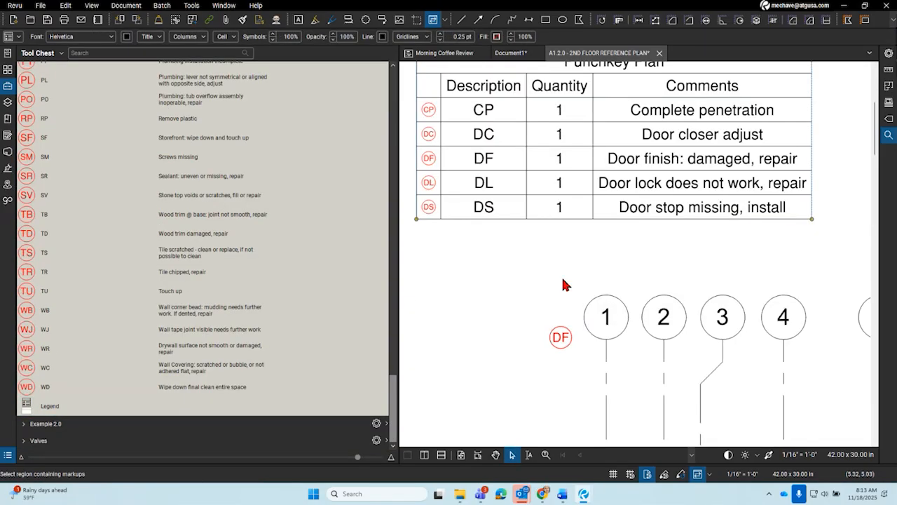
scroll(560, 293, "down", 1)
Step: Place one TS and one TU punch symbol in the blank area between the legend and grid bubble 1
left_click(266, 257)
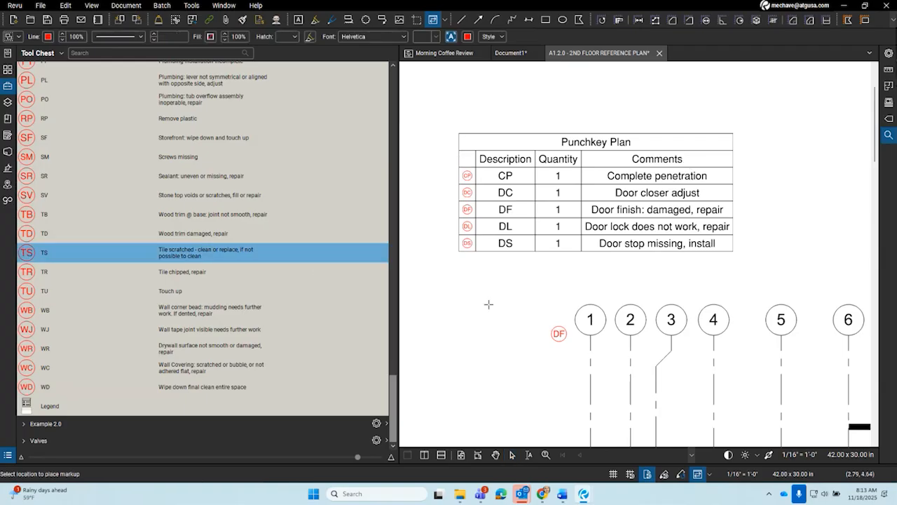
left_click(496, 297)
left_click(262, 295)
left_click(520, 331)
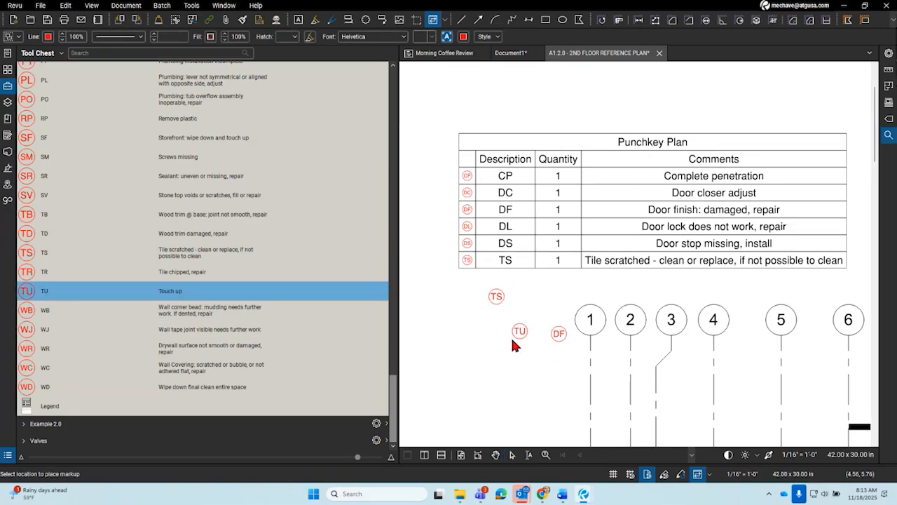
left_click(448, 385)
Step: Capture one sink symbol from the men's restroom counter as the image for a visual search
scroll(539, 313, "down", 4)
left_click_drag(578, 278, 571, 259)
left_click(559, 343)
mouse_move(559, 342)
left_mouse_down()
mouse_move(540, 330)
mouse_move(504, 256)
left_mouse_up()
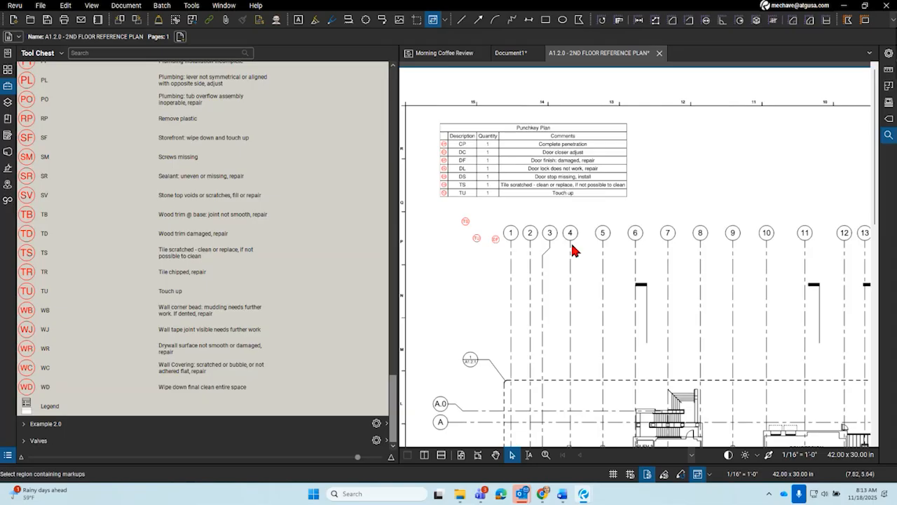
scroll(637, 363, "down", 5)
scroll(650, 315, "up", 5)
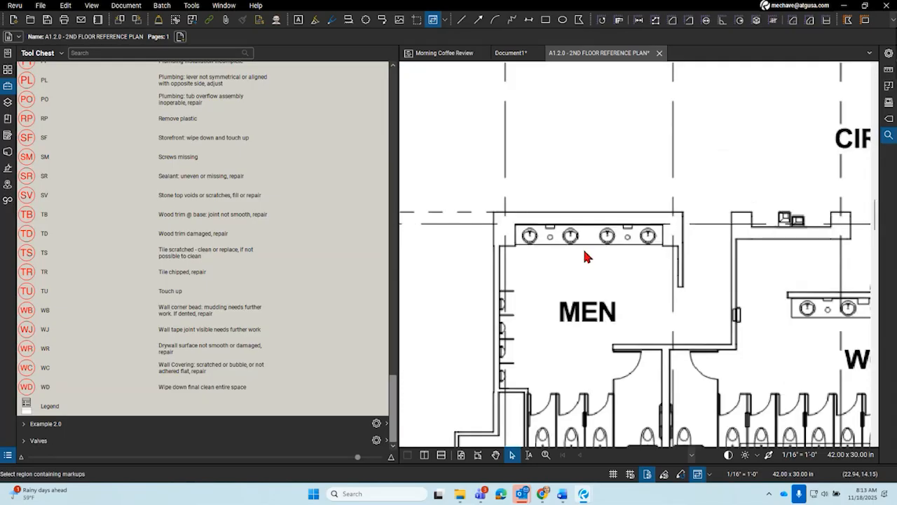
left_click(889, 134)
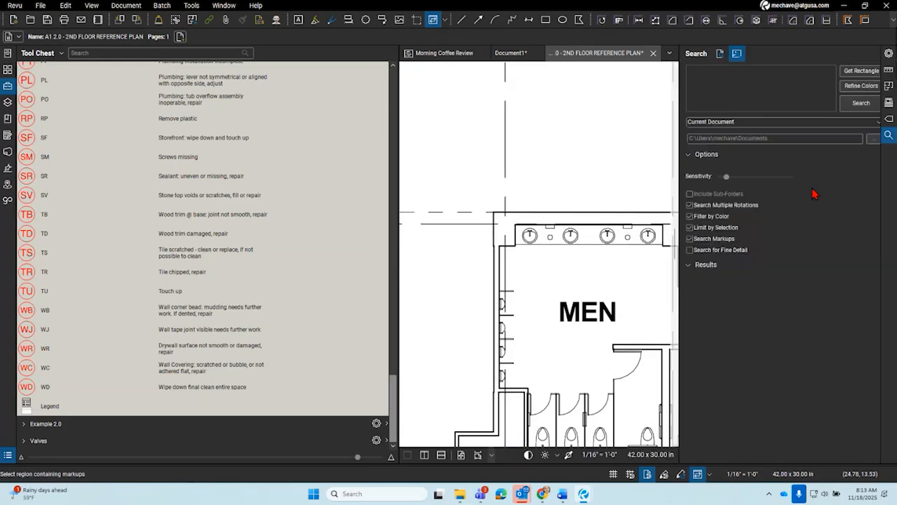
left_click(855, 71)
left_click(849, 73)
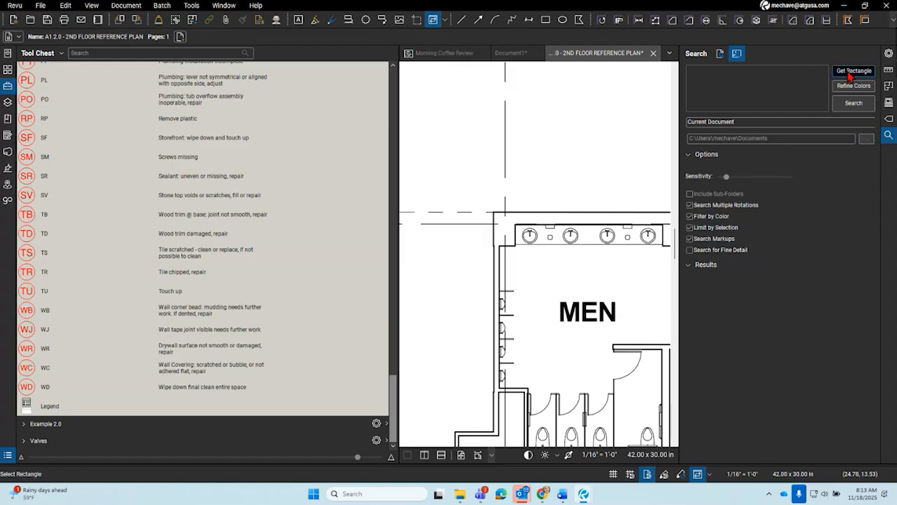
left_click_drag(546, 254, 473, 263)
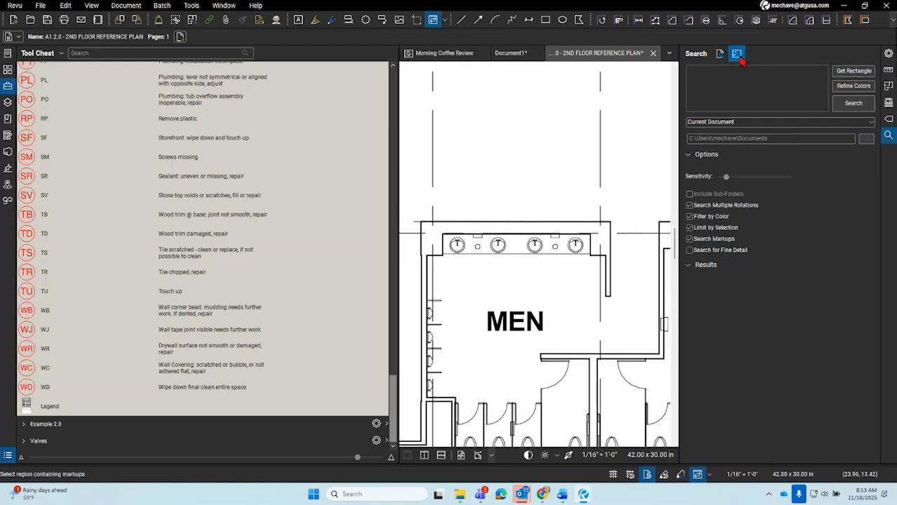
left_click(848, 75)
scroll(524, 269, "up", 5)
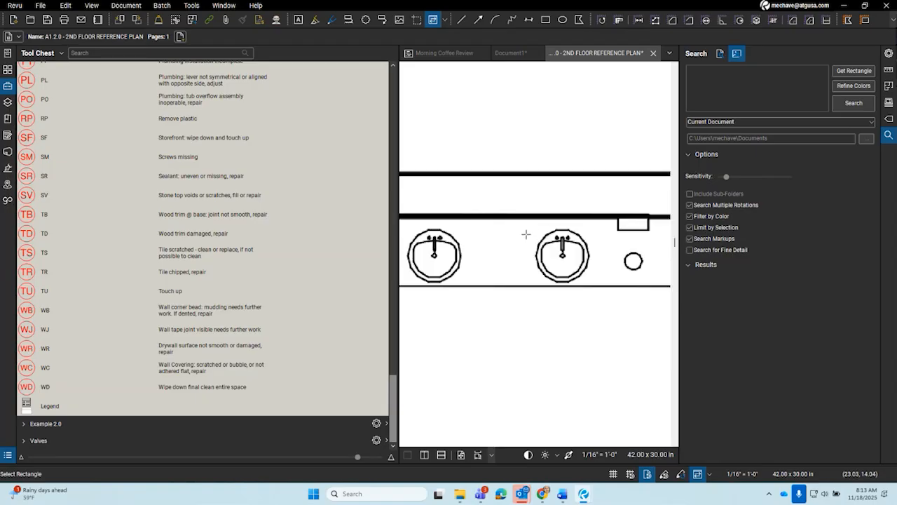
left_click_drag(534, 224, 598, 294)
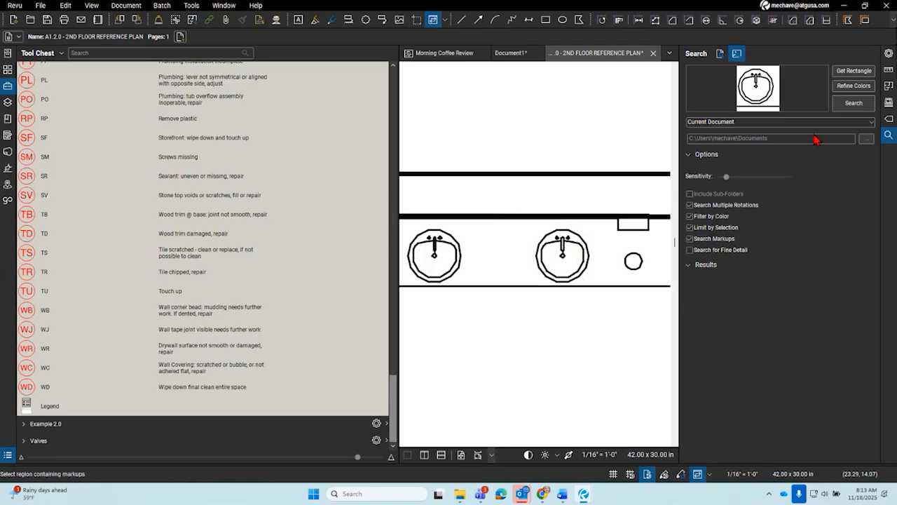
Step: Run the visual search on the current document and apply the Sink count measurement to all results
left_click(845, 105)
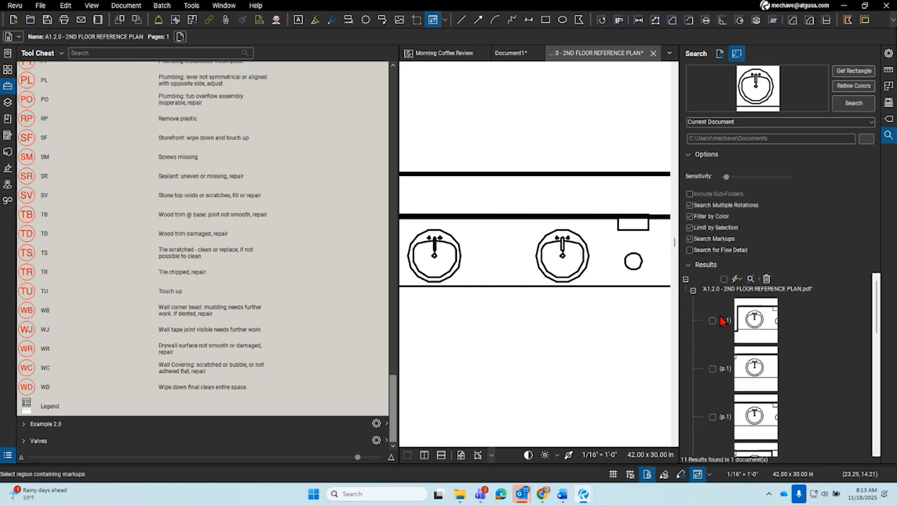
left_click(725, 278)
left_click(750, 280)
mouse_move(785, 312)
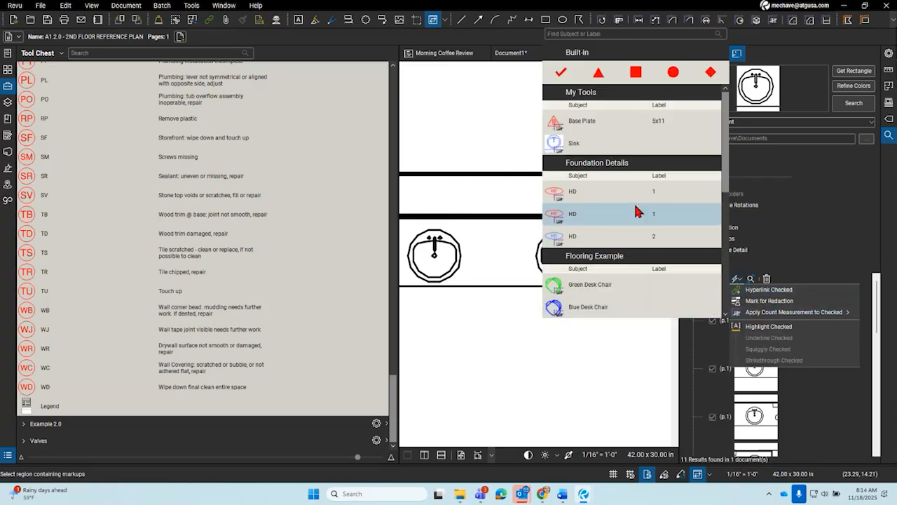
left_click(609, 151)
Step: Inspect the marked restroom sinks, then enlarge the Markups List, sort it by Subject in descending order and select the Sink entry
scroll(608, 152, "down", 8)
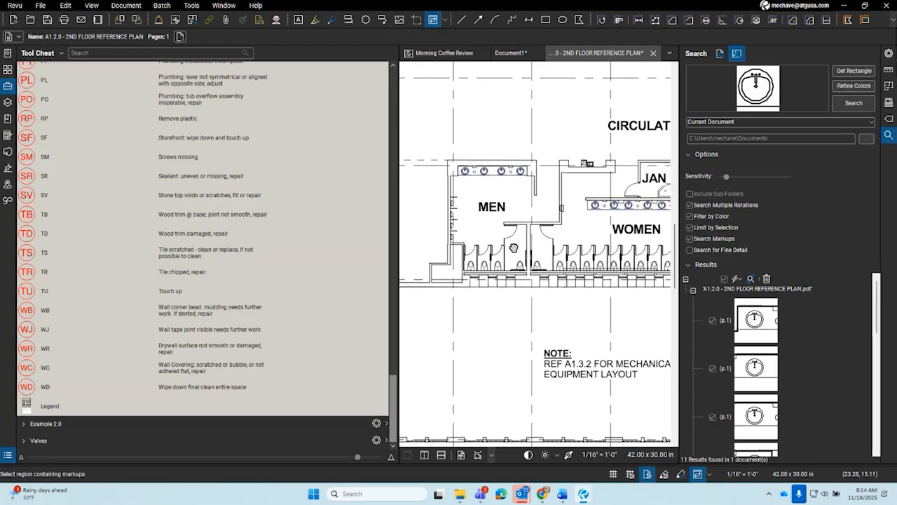
scroll(517, 255, "down", 4)
scroll(484, 260, "up", 5)
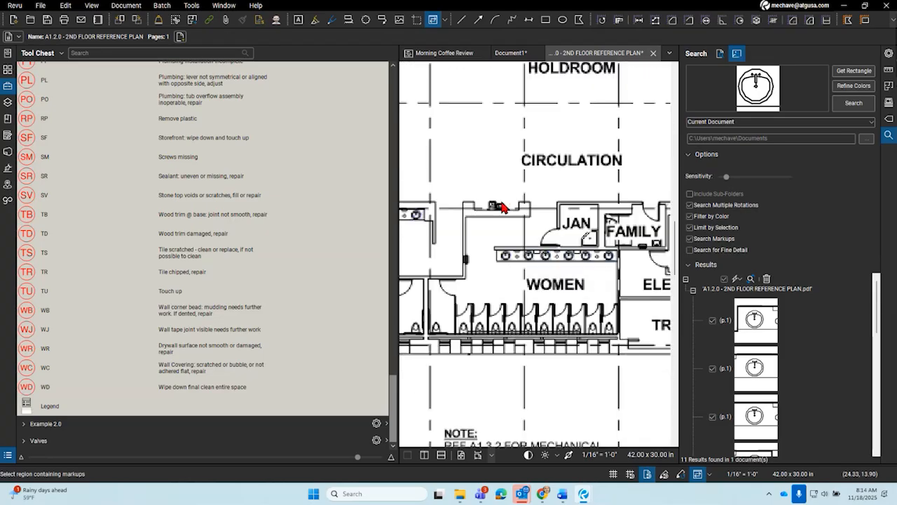
scroll(504, 209, "down", 3)
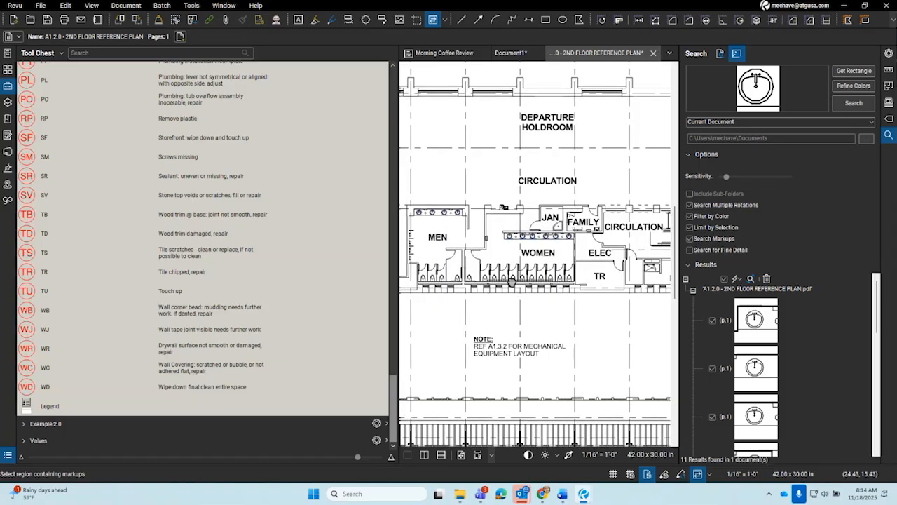
left_click_drag(512, 282, 532, 289)
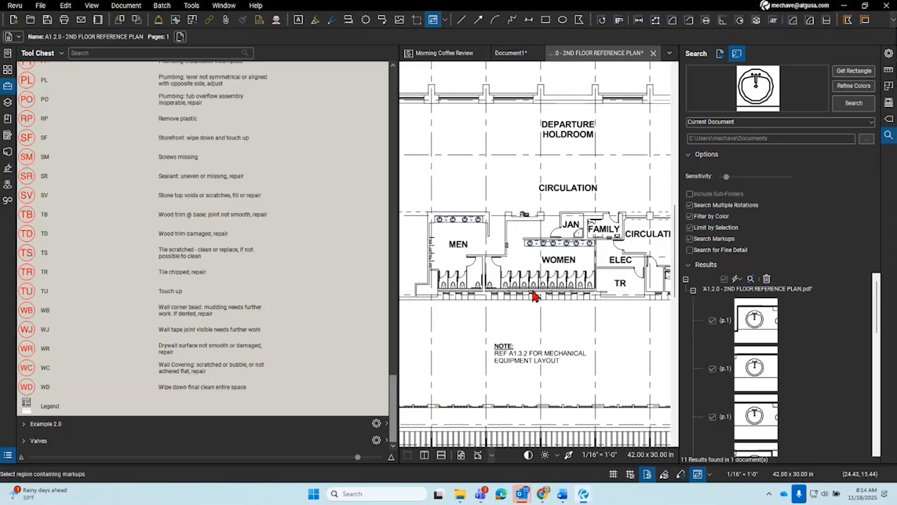
left_click(7, 456)
left_click_drag(298, 423, 298, 149)
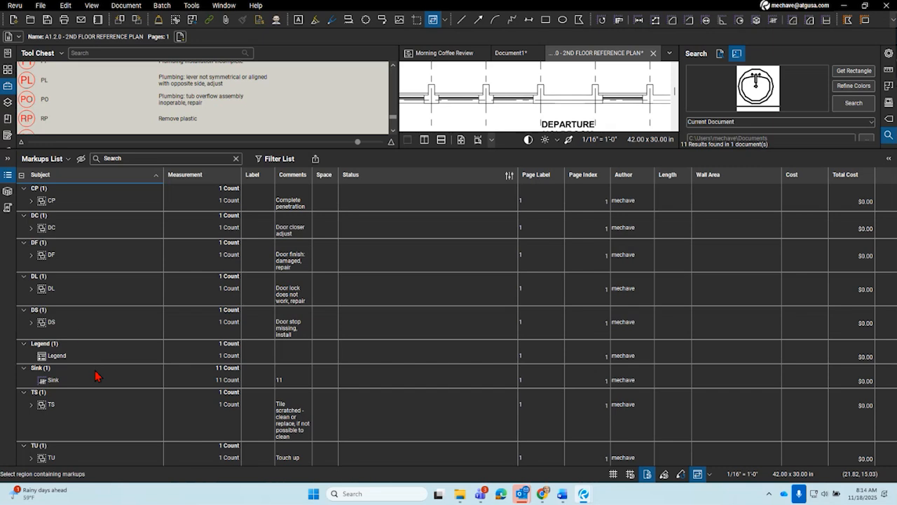
left_click(78, 175)
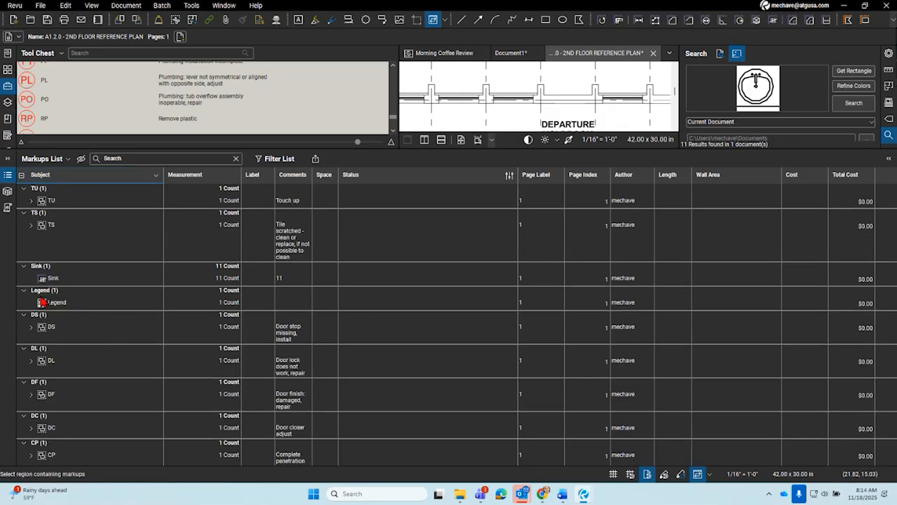
left_click(79, 280)
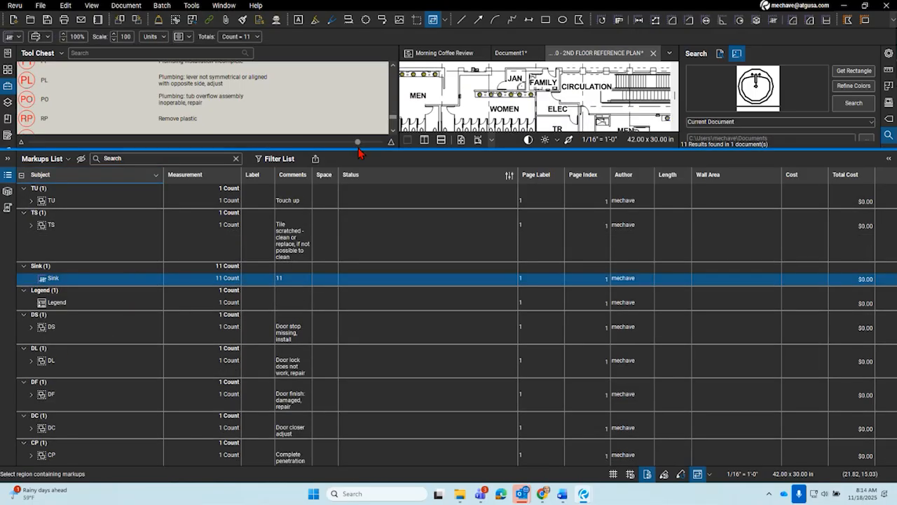
Step: Shrink the Markups List and hide the Tool Chest and Search to enlarge the drawing area
left_click_drag(365, 174, 382, 425)
left_click_drag(499, 273, 630, 356)
left_click(6, 92)
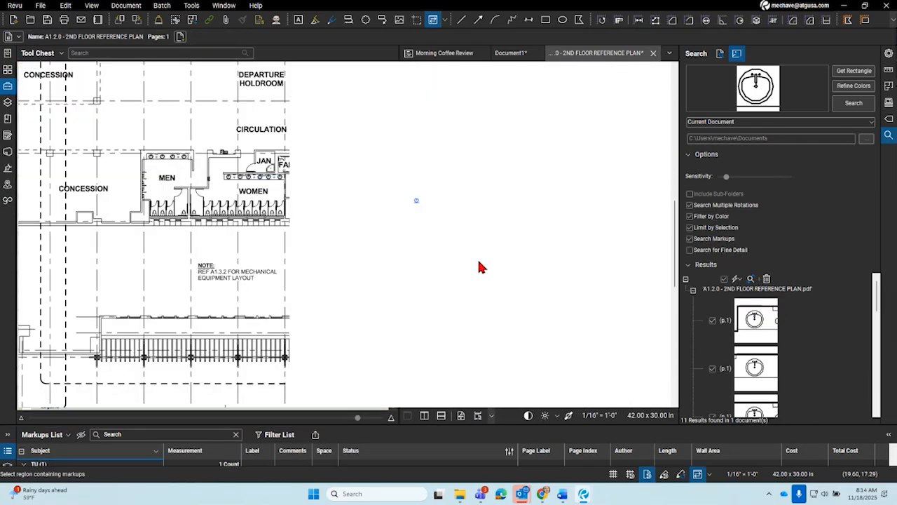
scroll(481, 267, "down", 5)
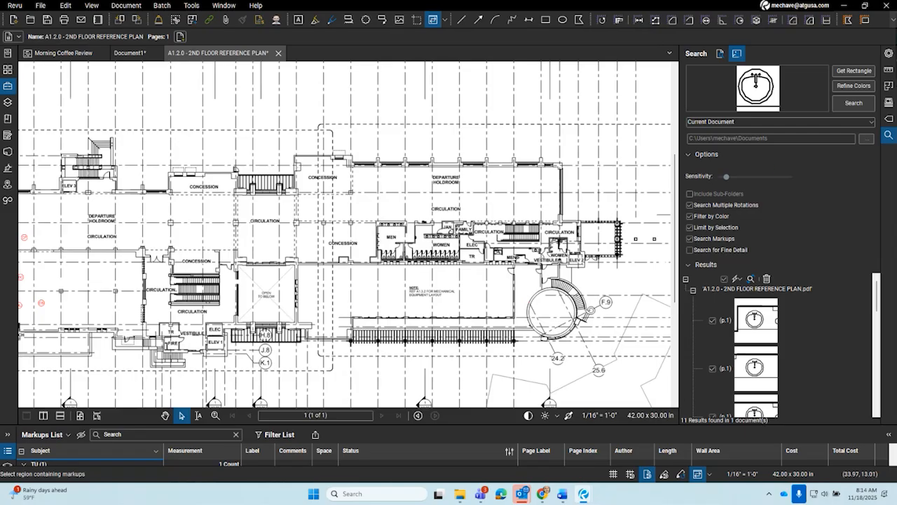
left_click(888, 135)
Step: Add a length measurement between grid lines 10 and 11 above the concession area
scroll(527, 310, "up", 4)
scroll(528, 310, "up", 5)
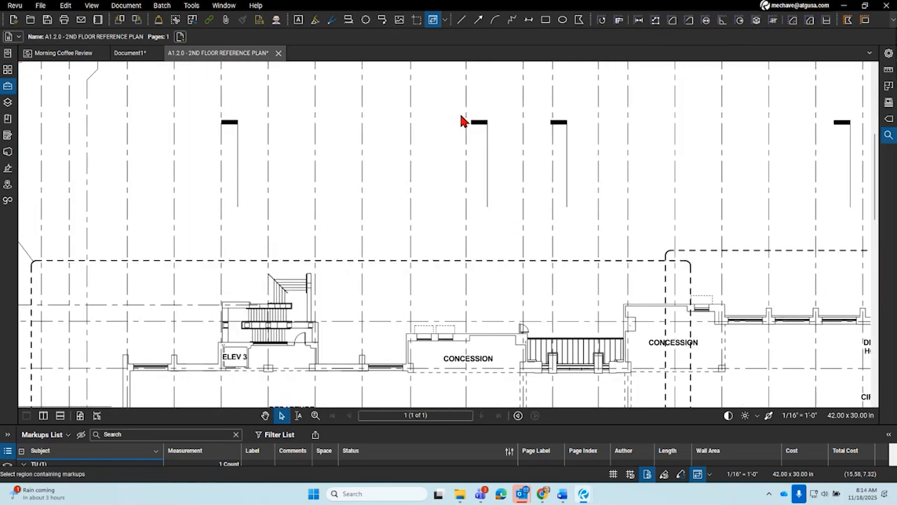
left_click(638, 20)
left_click(412, 222)
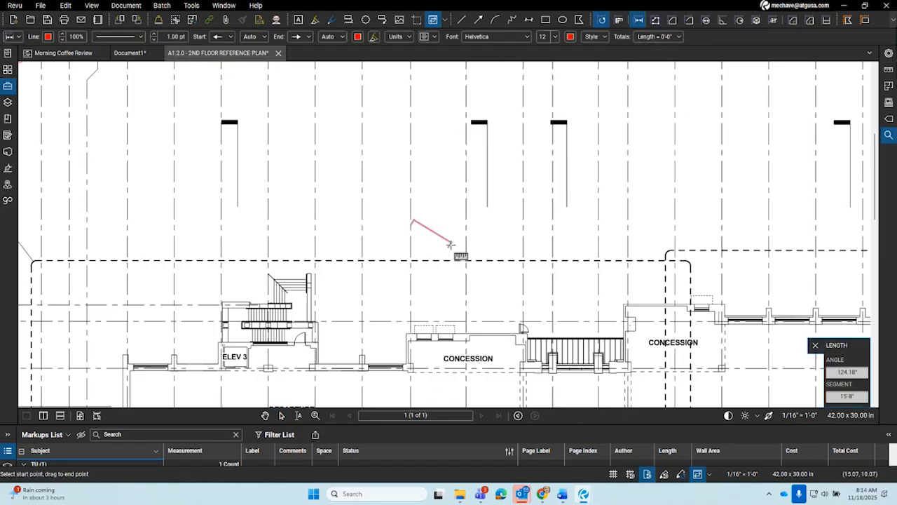
left_click(467, 222)
Step: Add a polylength measurement from grid line 8 through grid lines 9 and 10 to grid line 11
left_click_drag(535, 220, 587, 310)
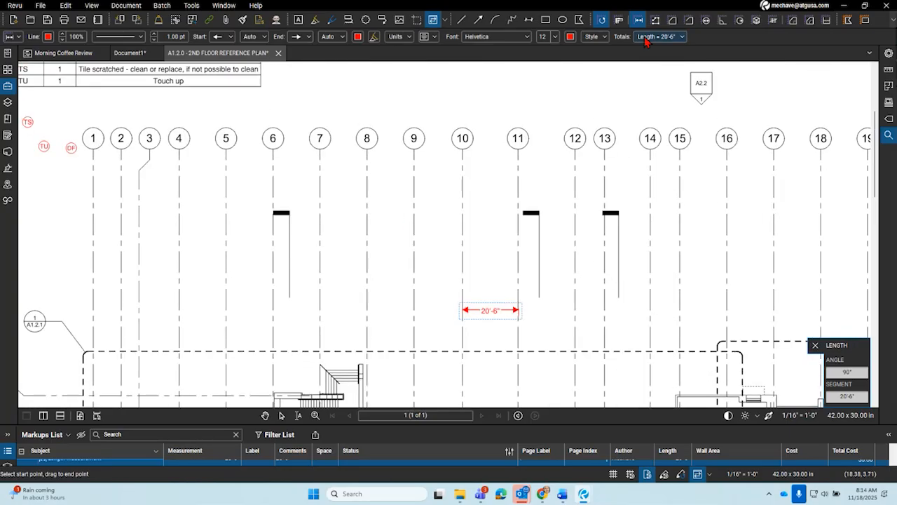
left_click(656, 20)
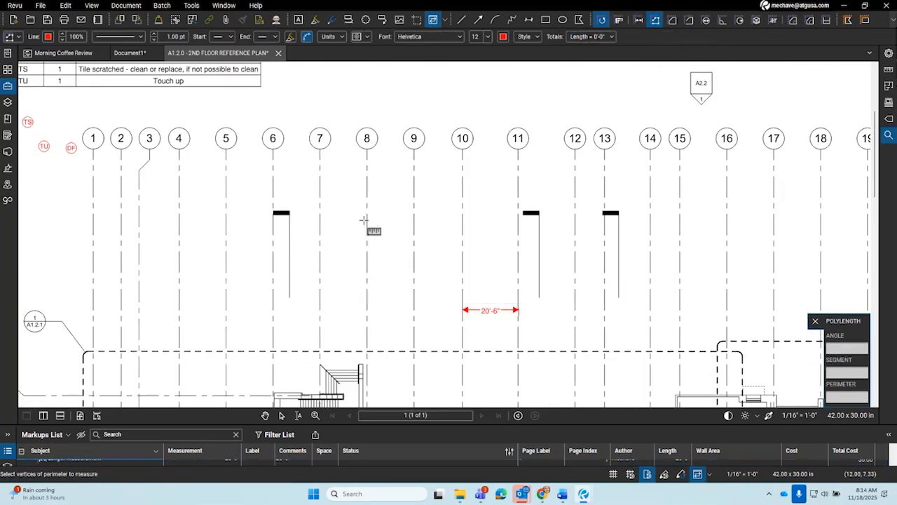
left_click(367, 223)
left_click(462, 225)
double_click(518, 224)
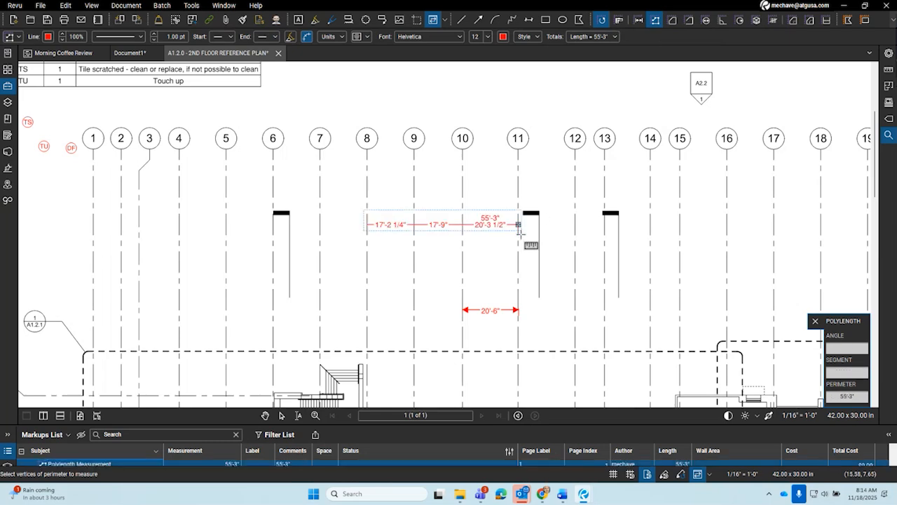
scroll(481, 246, "up", 3)
key("Escape")
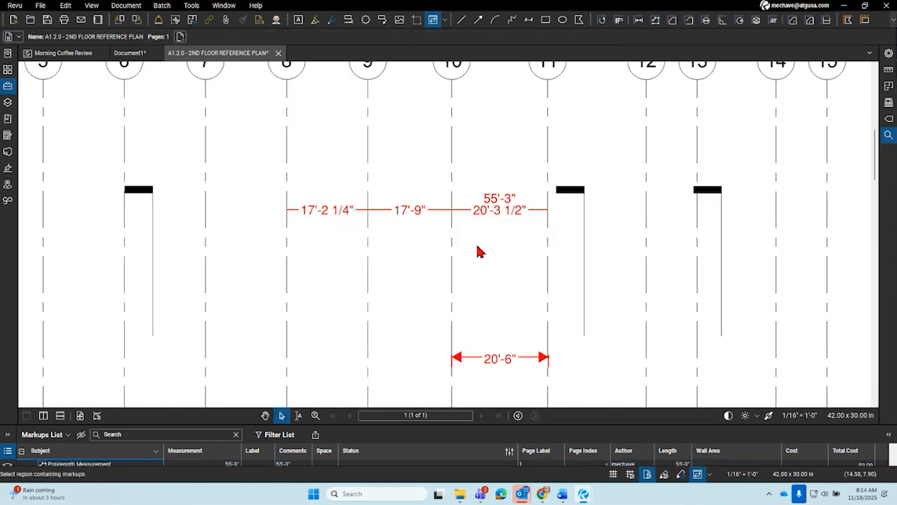
Step: Review the length and polylength measurements on the plan, and view the whole sheet
scroll(479, 251, "down", 3)
scroll(501, 287, "up", 2)
left_click(452, 264)
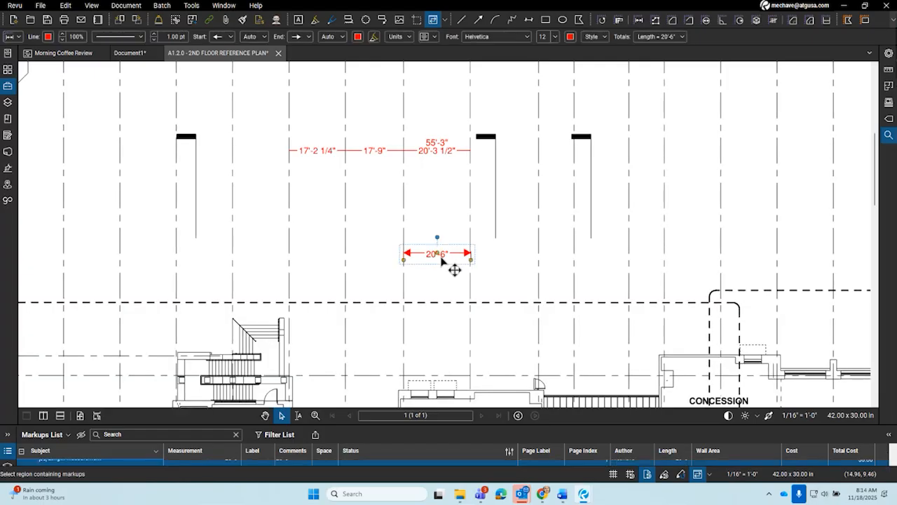
left_click_drag(558, 285, 566, 225)
key("Escape")
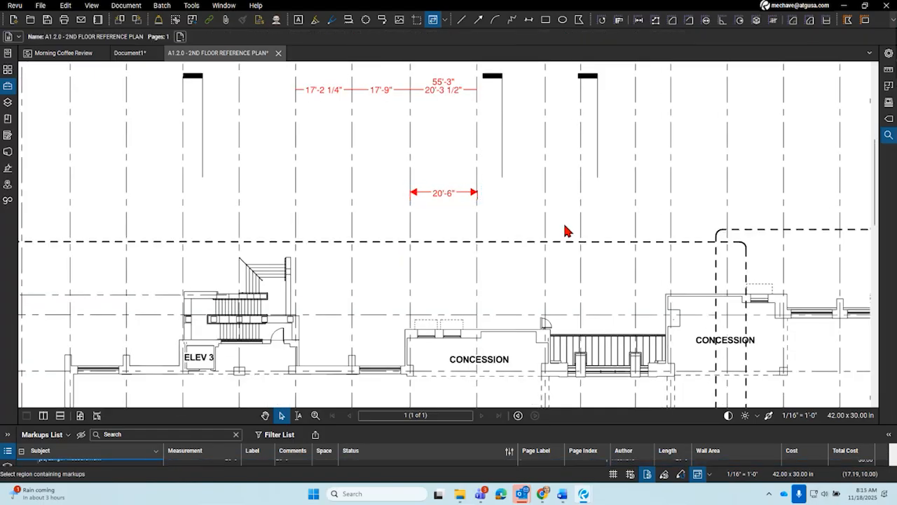
scroll(565, 226, "down", 3)
left_click_drag(567, 232, 466, 221)
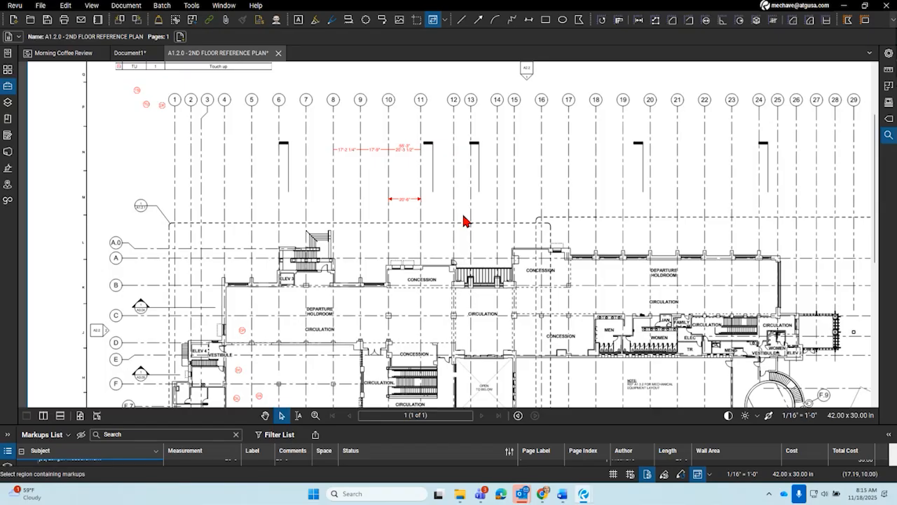
scroll(421, 202, "down", 6)
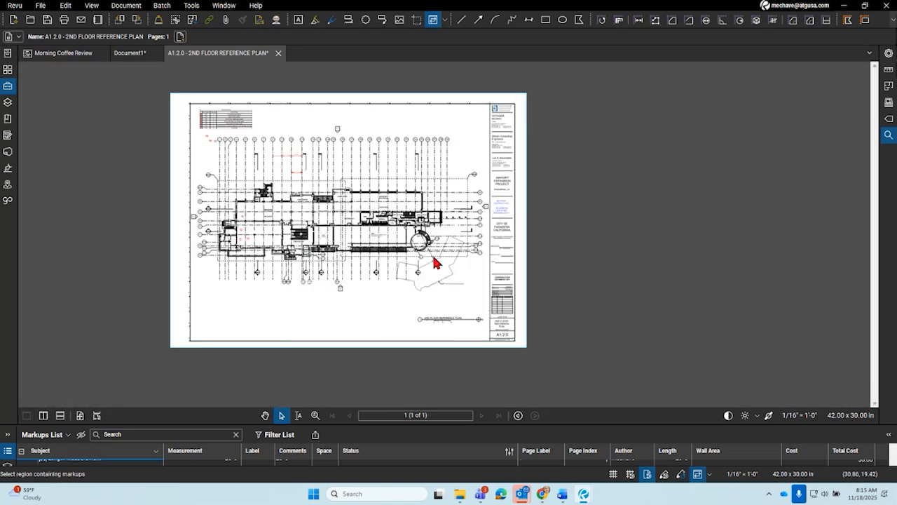
Step: Examine the men's and women's restrooms with their marked sinks on the second floor plan
scroll(448, 253, "up", 5)
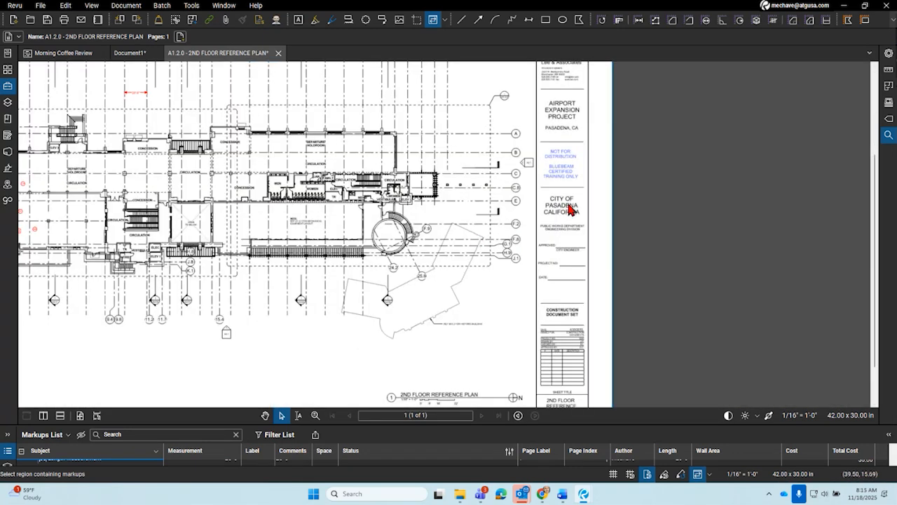
left_click_drag(408, 278, 460, 280)
scroll(418, 189, "up", 3)
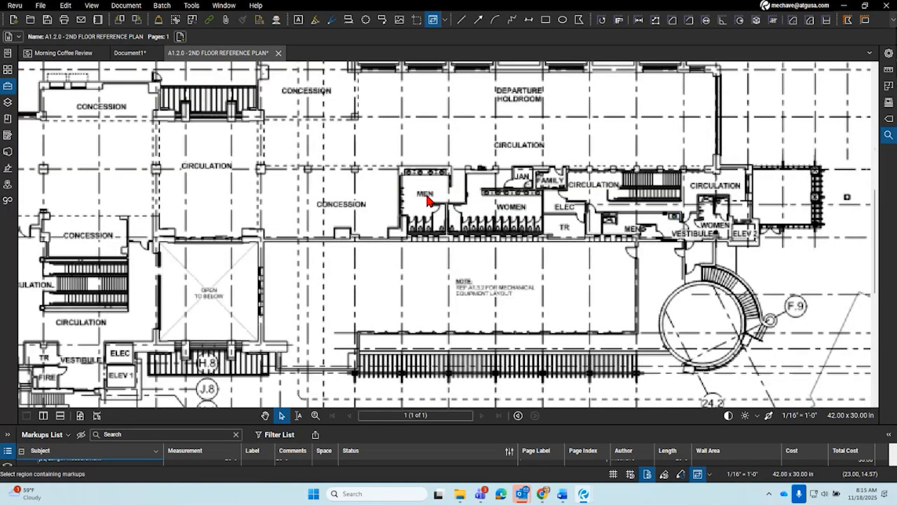
scroll(427, 200, "up", 2)
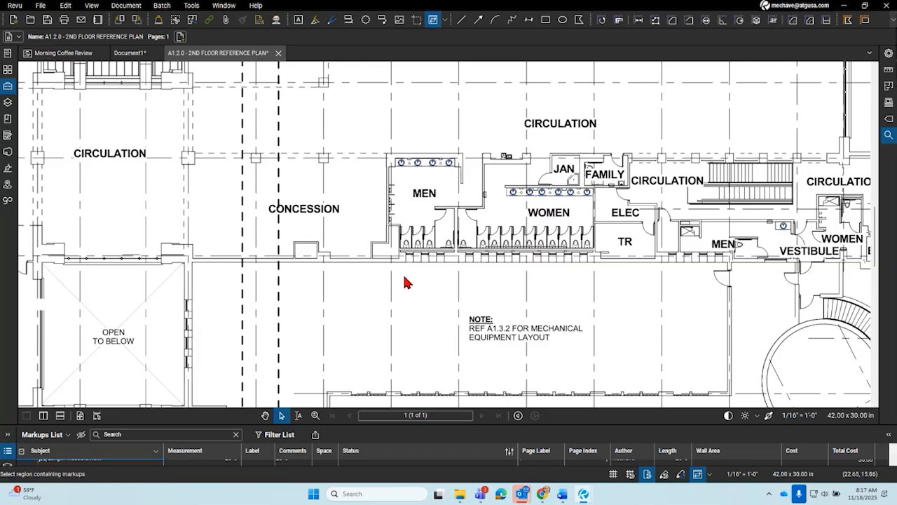
scroll(397, 273, "down", 3)
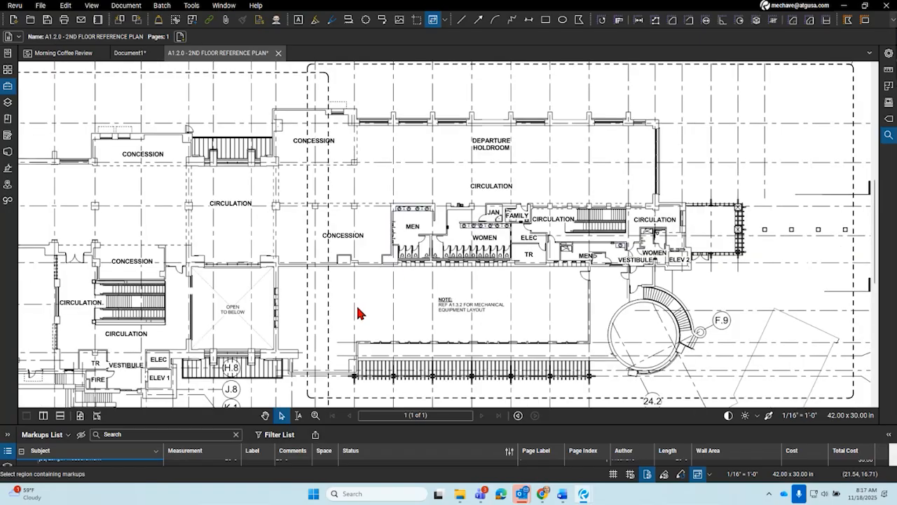
left_click_drag(356, 309, 474, 299)
left_click_drag(428, 319, 455, 293)
scroll(456, 298, "down", 2)
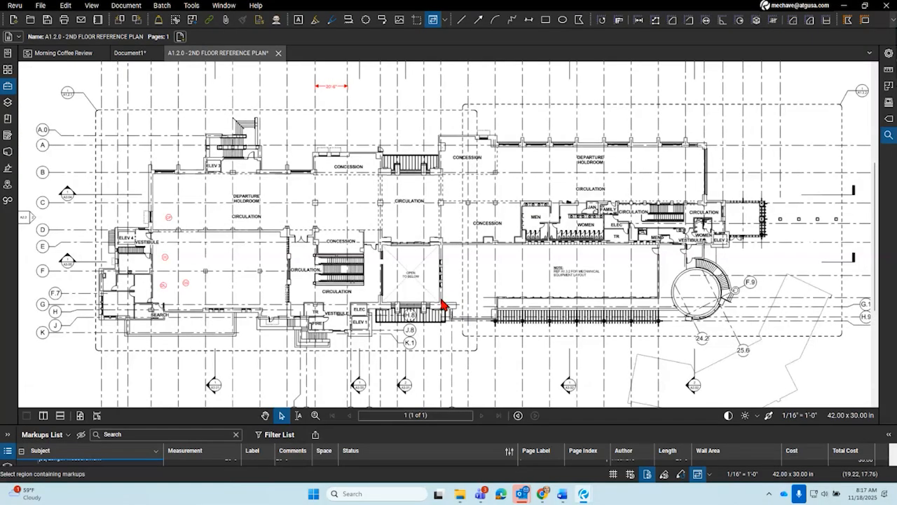
Step: Examine the CP, DC, DL and DS punch symbols placed beside the Elev 4 vestibule
left_click_drag(361, 301, 438, 277)
scroll(375, 281, "up", 2)
left_click_drag(271, 288, 396, 287)
scroll(340, 258, "up", 3)
left_click_drag(340, 256, 401, 300)
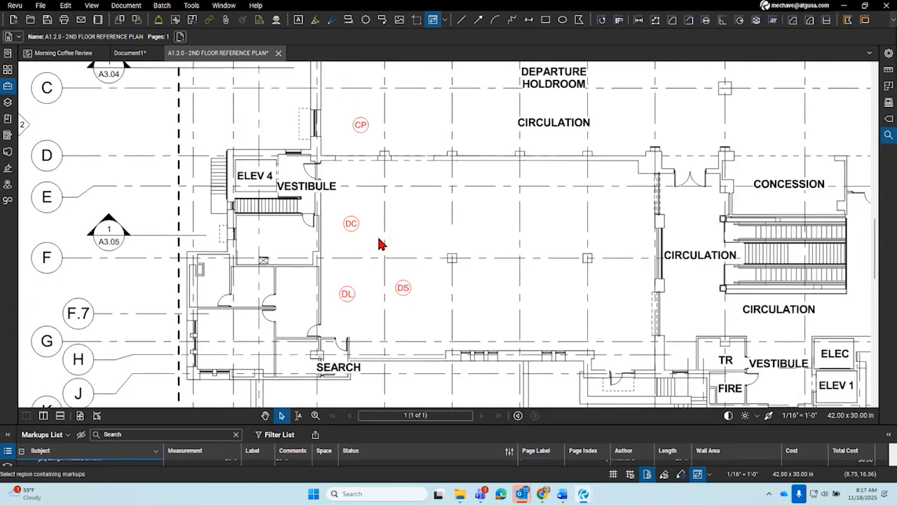
left_click_drag(515, 249, 480, 272)
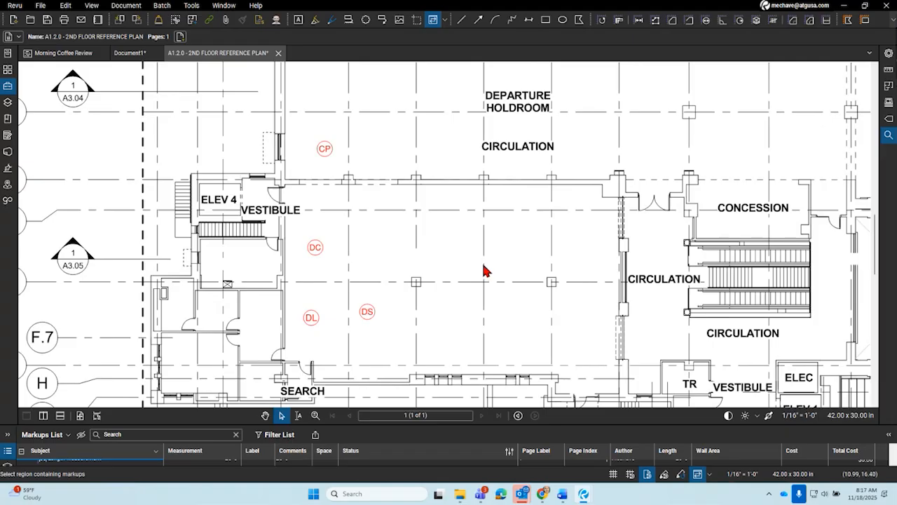
left_click_drag(556, 266, 395, 230)
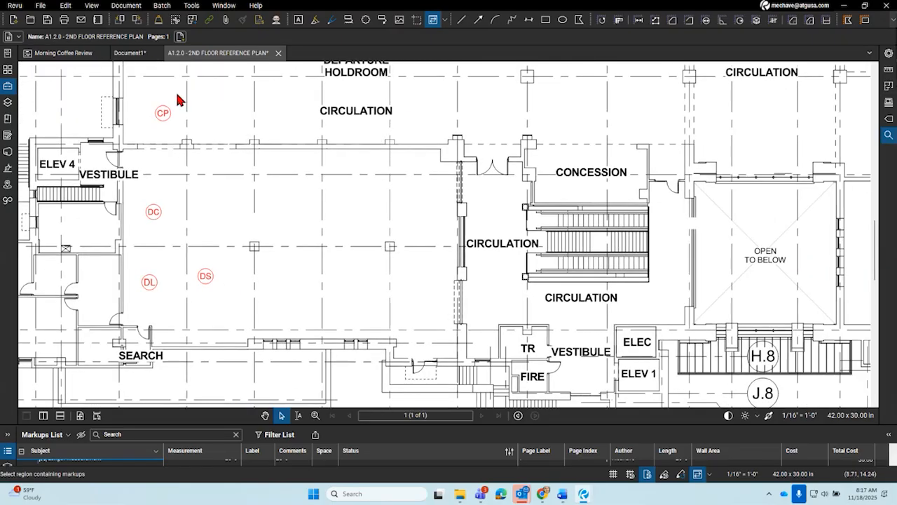
Step: Look through the punch symbols and their descriptions in the Tool Chest, and hide it again
left_click(8, 87)
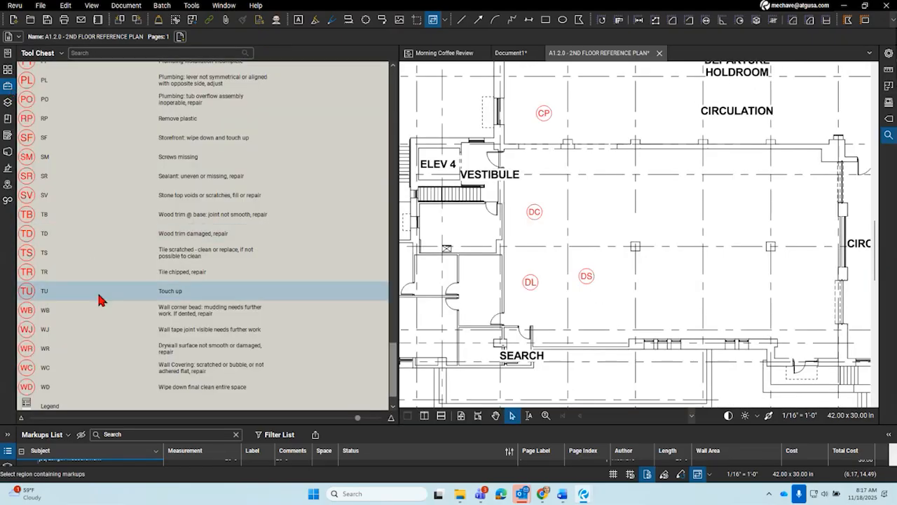
left_click(12, 93)
scroll(521, 226, "down", 2)
scroll(401, 265, "up", 2)
left_click_drag(402, 265, 453, 299)
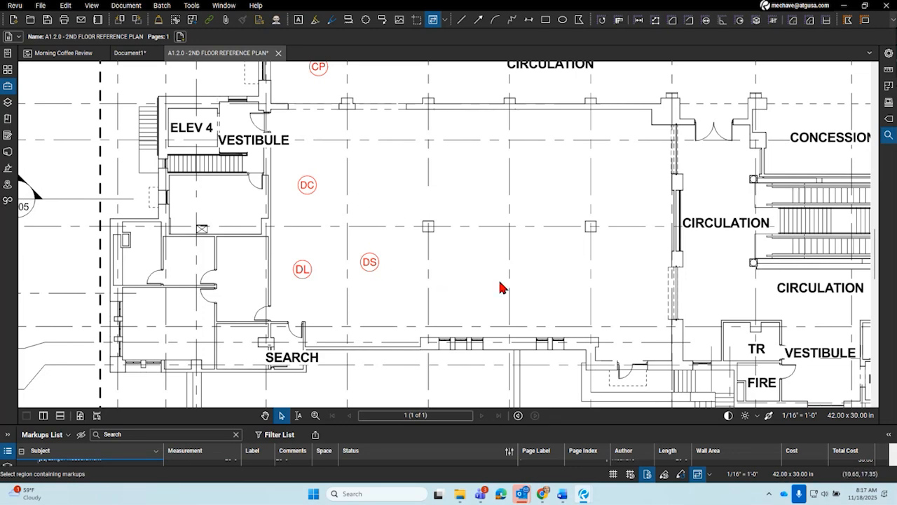
Step: Examine the whole floor from the punch symbols across the concessions to the restrooms and back
scroll(500, 287, "down", 3)
scroll(648, 253, "down", 2)
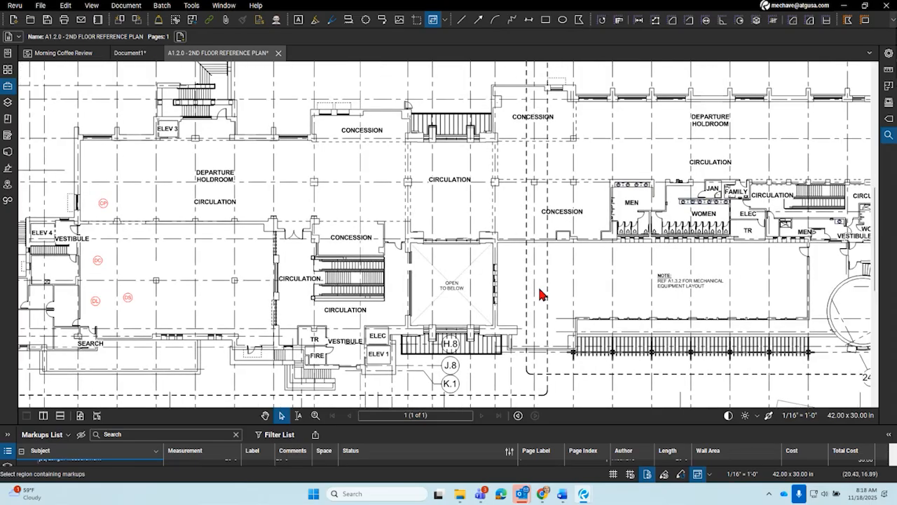
left_click_drag(544, 293, 420, 255)
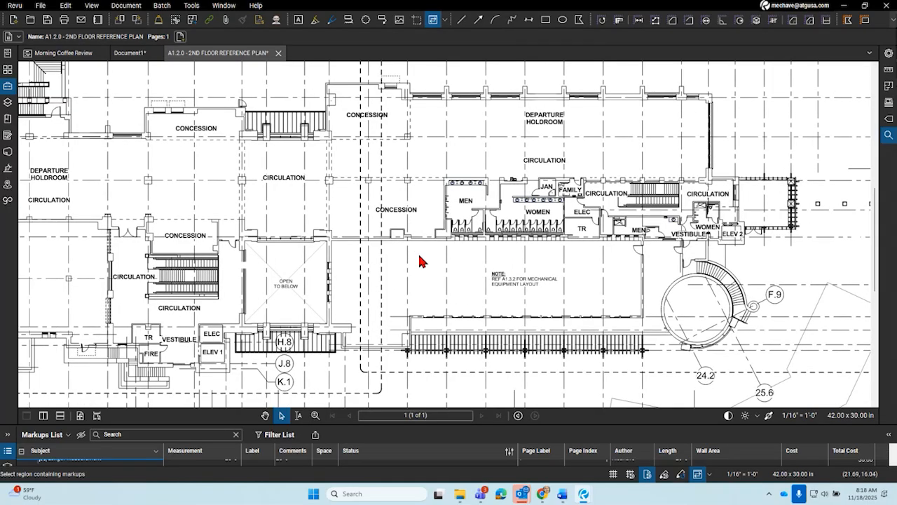
left_click_drag(403, 279, 589, 282)
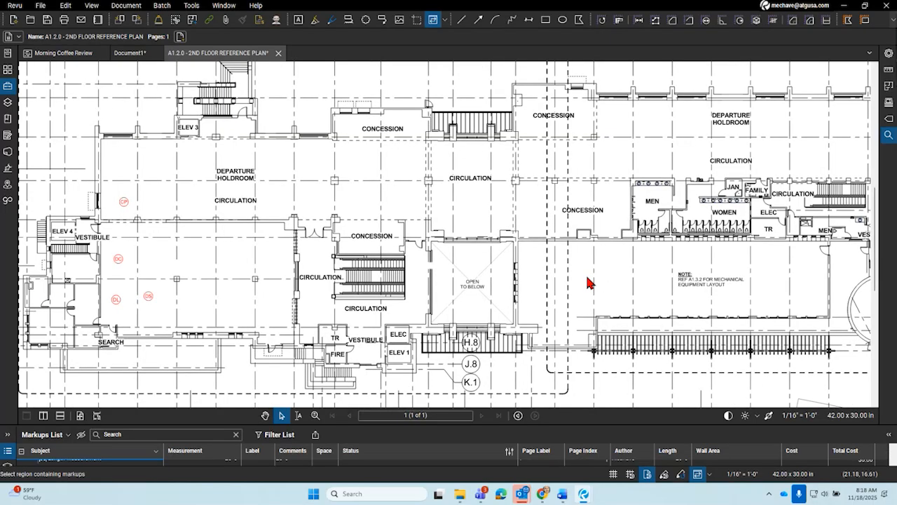
left_click_drag(440, 305, 559, 305)
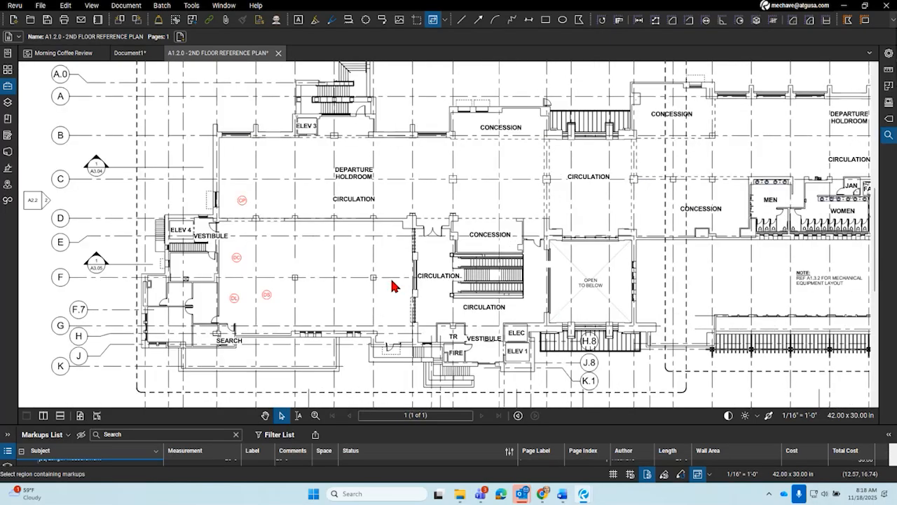
left_click_drag(660, 279, 525, 298)
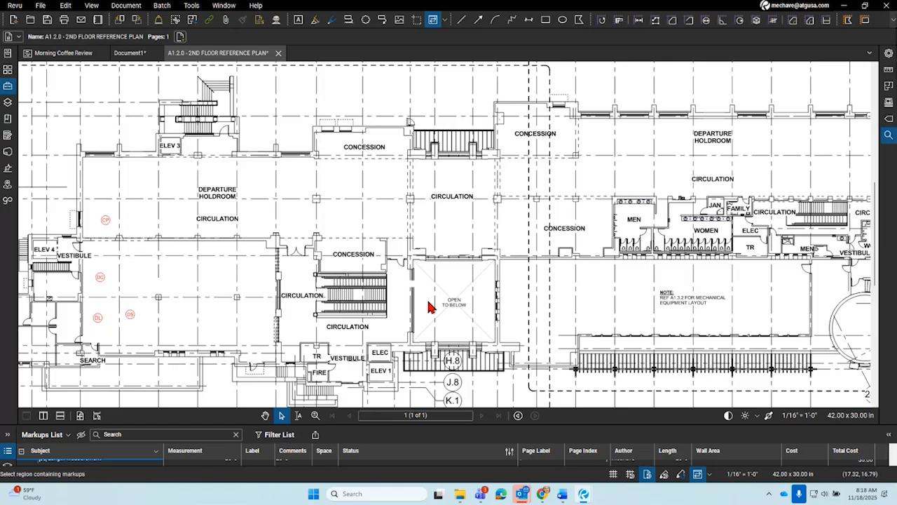
left_click_drag(418, 304, 529, 278)
scroll(173, 283, "up", 1)
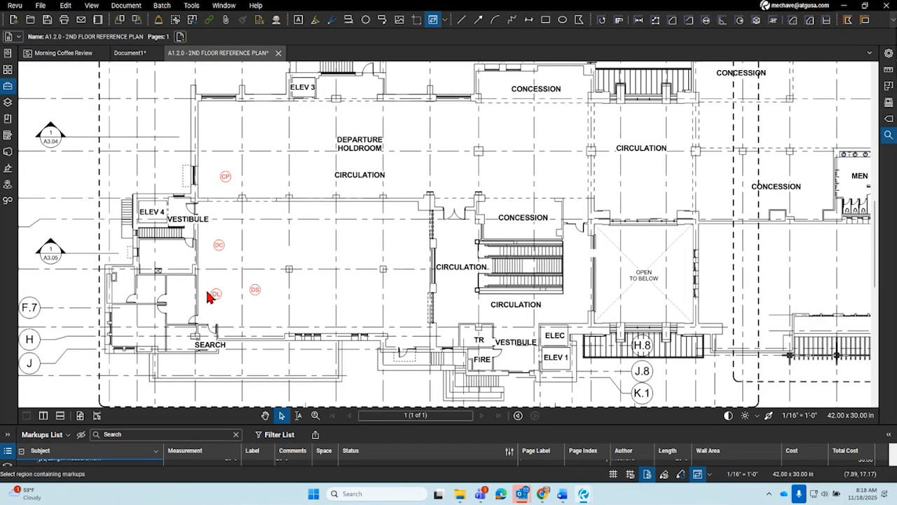
left_click_drag(175, 284, 252, 282)
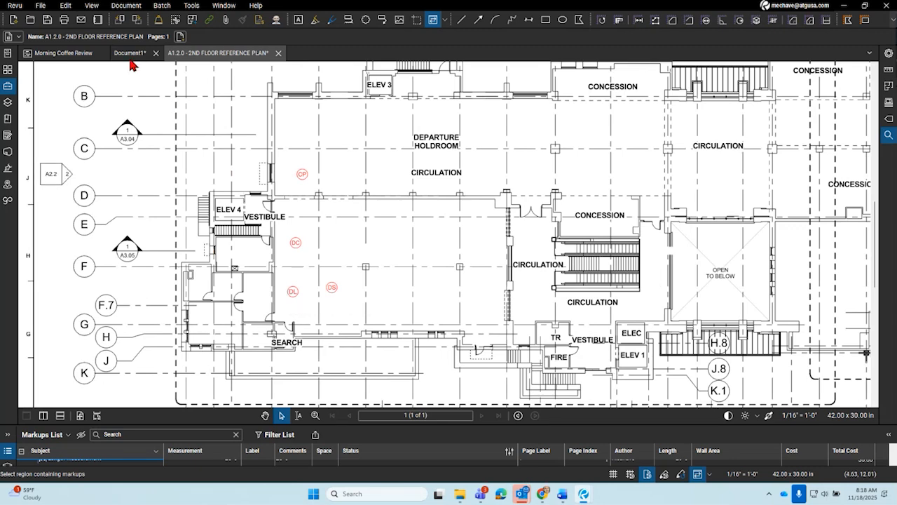
scroll(375, 344, "up", 2)
scroll(395, 335, "up", 1)
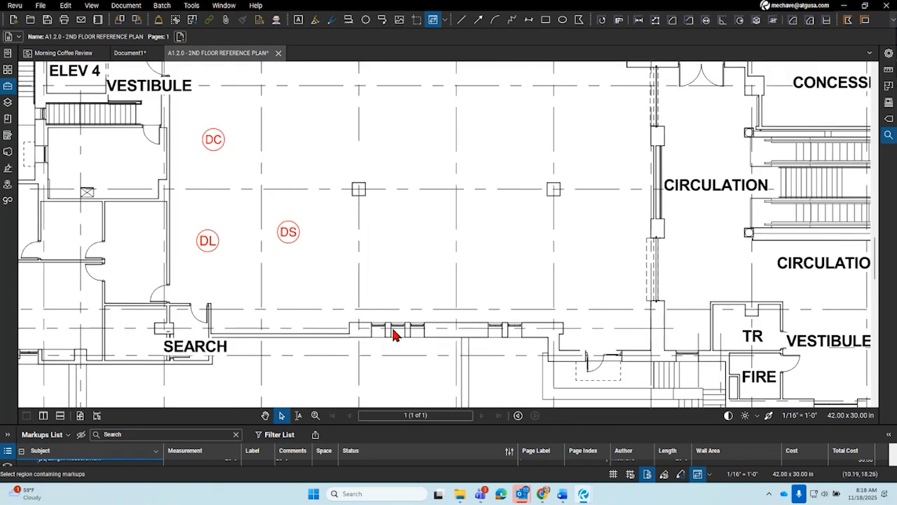
left_click_drag(470, 300, 275, 277)
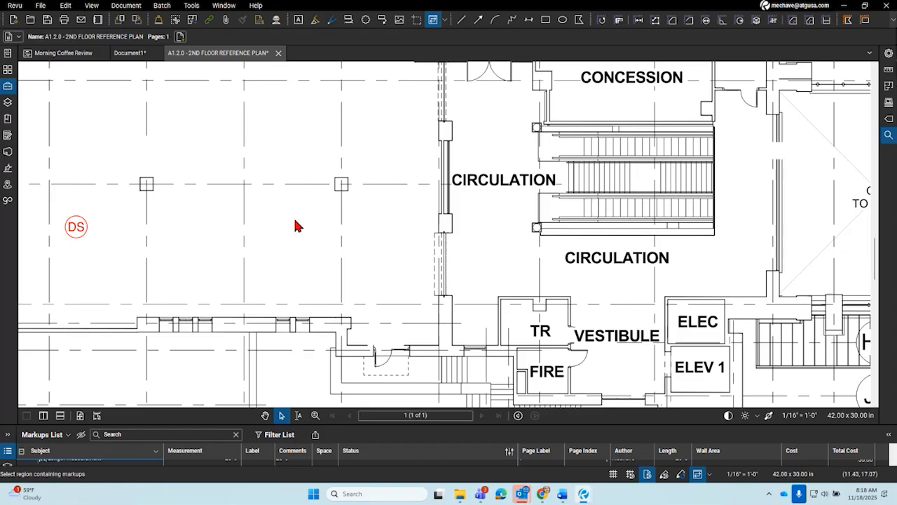
Step: Compare the marked restroom sinks with the punch symbols, and inspect the vestibule and electrical room near Elev 1
scroll(298, 220, "down", 3)
scroll(481, 253, "up", 1)
left_click_drag(483, 254, 246, 309)
left_click_drag(616, 270, 432, 315)
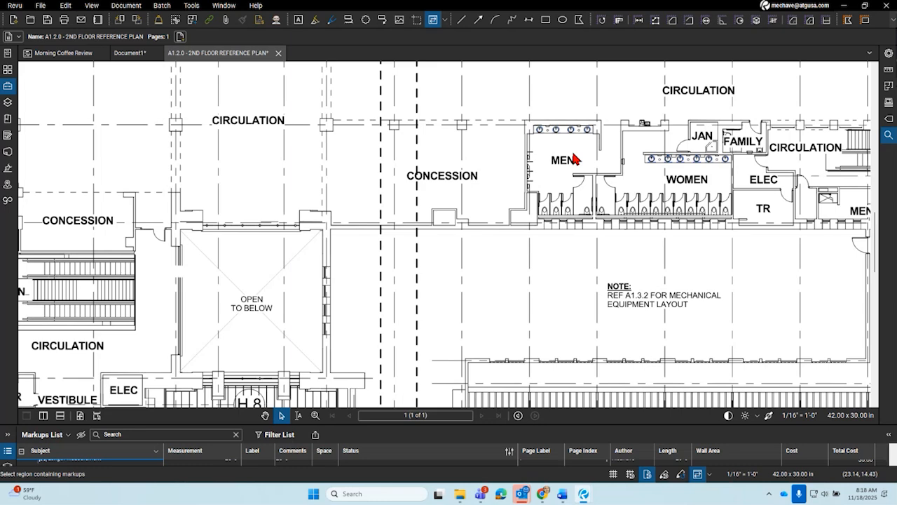
left_click_drag(241, 240, 553, 199)
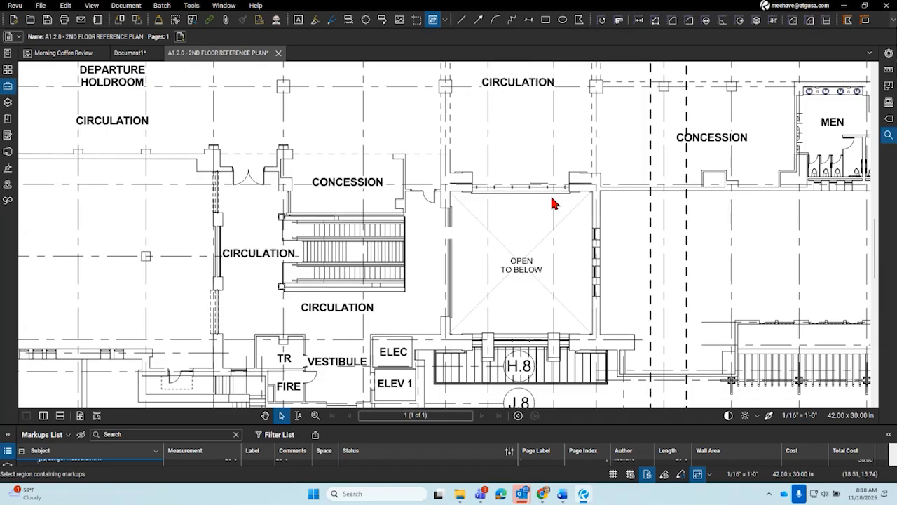
left_click_drag(411, 315, 586, 308)
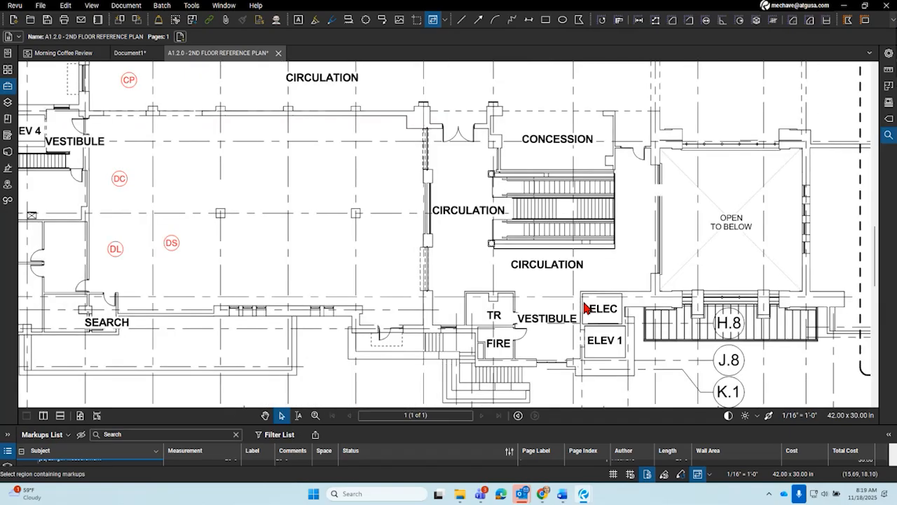
left_click(585, 307)
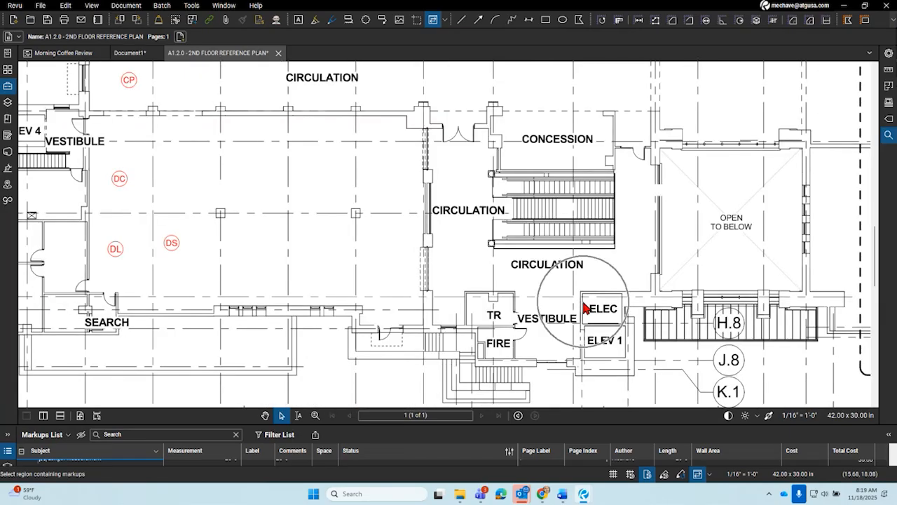
scroll(585, 307, "down", 2)
left_click_drag(585, 308, 524, 202)
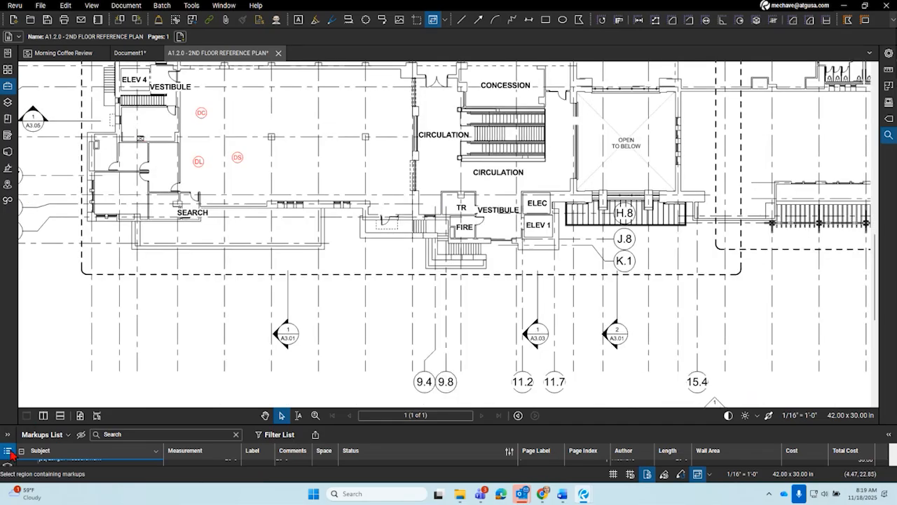
Step: Select the DC punch symbol on the plan and enlarge the Markups List to show its entry
left_click_drag(222, 214, 320, 274)
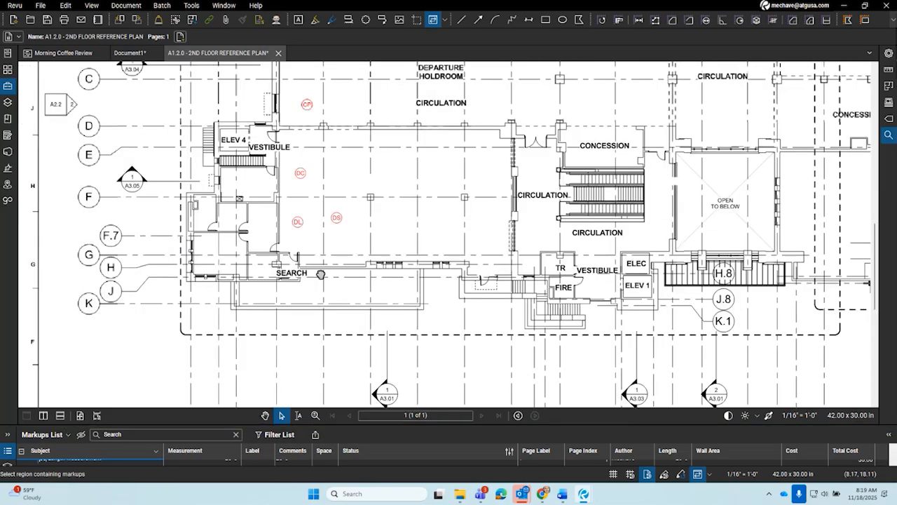
scroll(354, 206, "up", 3)
left_click(370, 220)
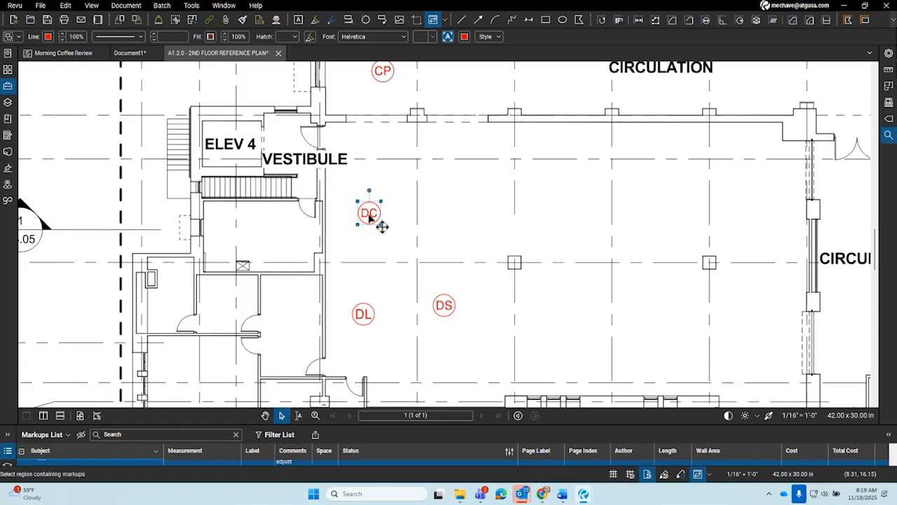
left_click_drag(105, 425, 162, 258)
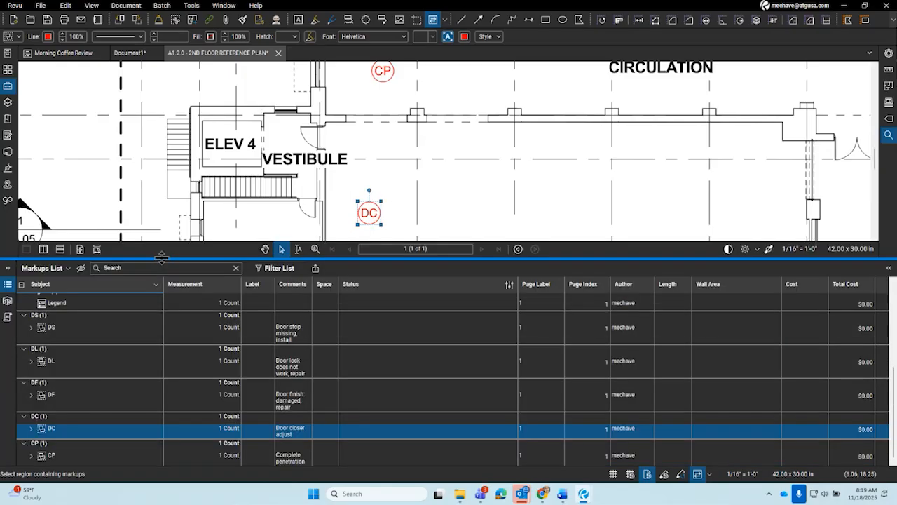
Step: Draw a revision cloud around the door between the upper concession area and the adjacent stairs, and tighten it around the door
scroll(436, 220, "down", 8)
scroll(490, 176, "up", 9)
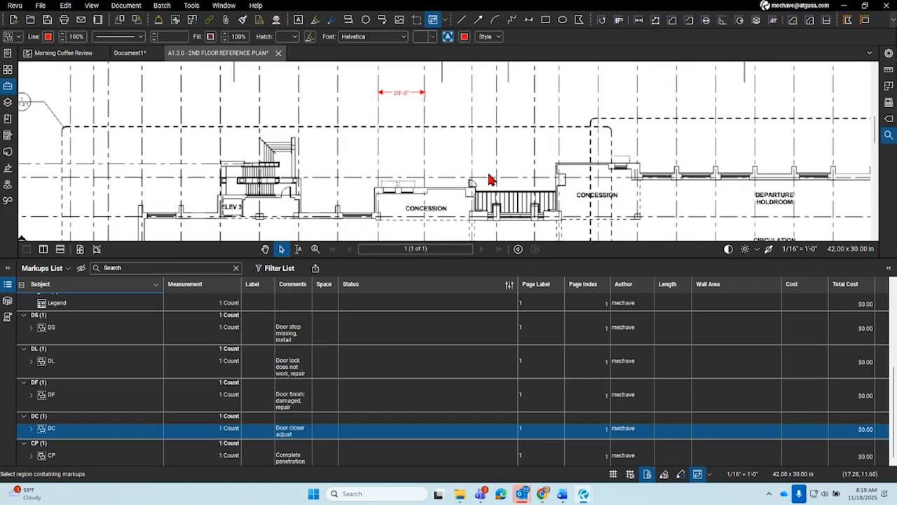
left_click(382, 20)
left_click_drag(395, 64, 532, 231)
scroll(553, 228, "down", 5)
scroll(491, 231, "up", 3)
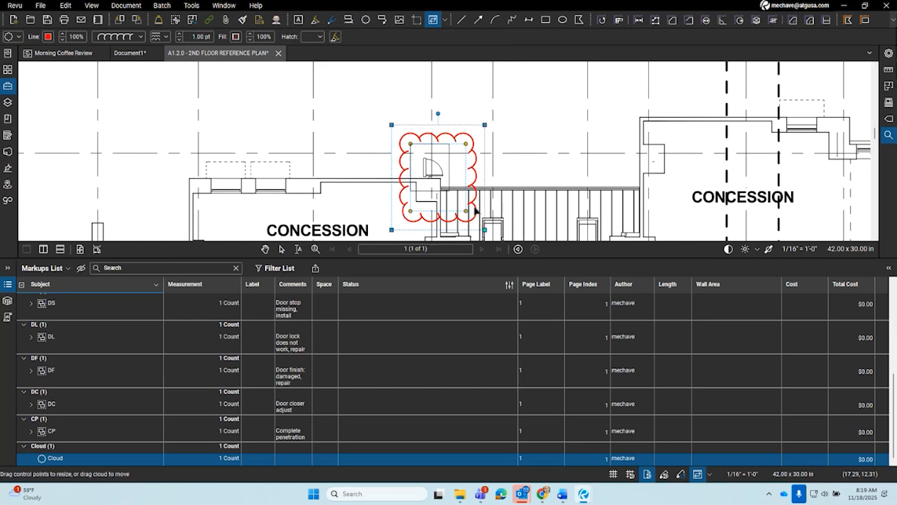
left_click_drag(475, 210, 484, 209)
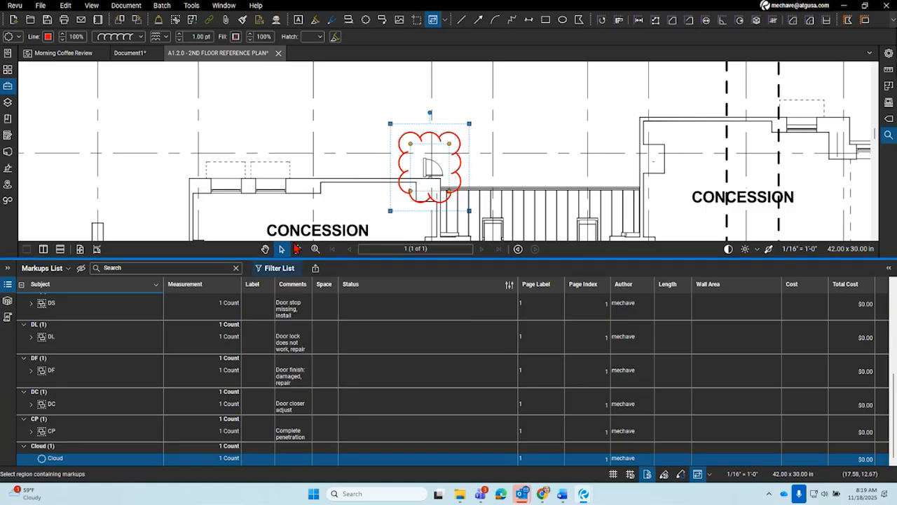
left_click(430, 181)
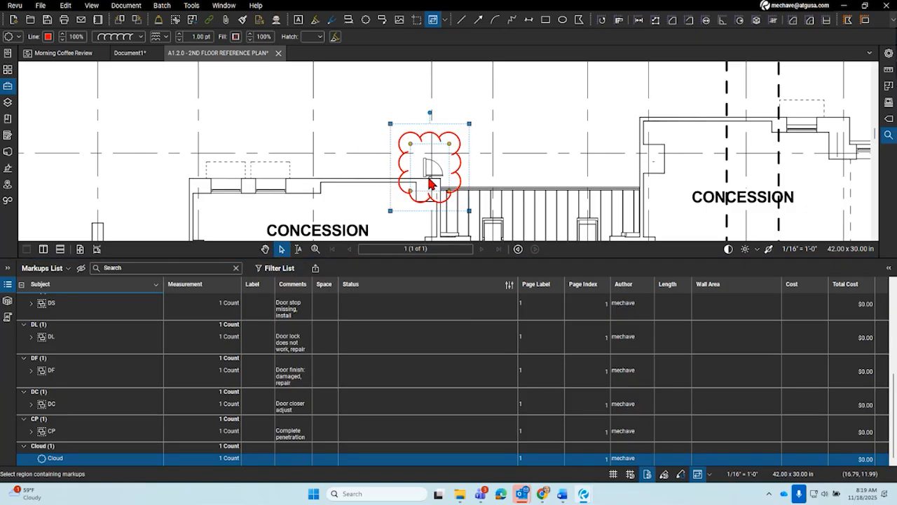
left_click(478, 160)
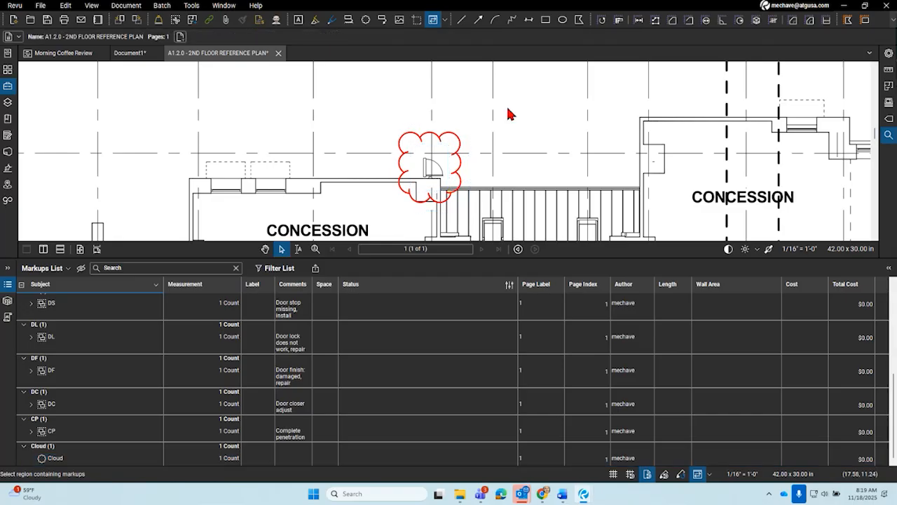
Step: Add the comment "Door?" to the cloud markup
left_click(457, 152)
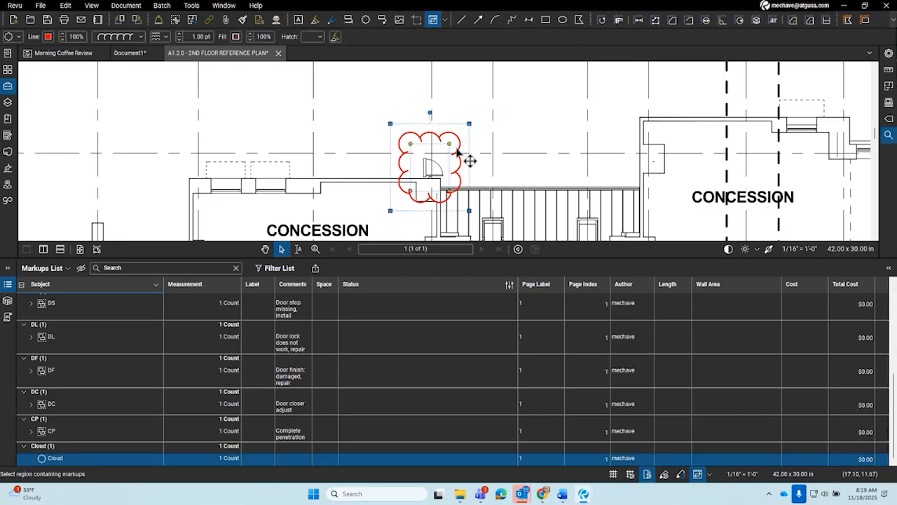
double_click(457, 151)
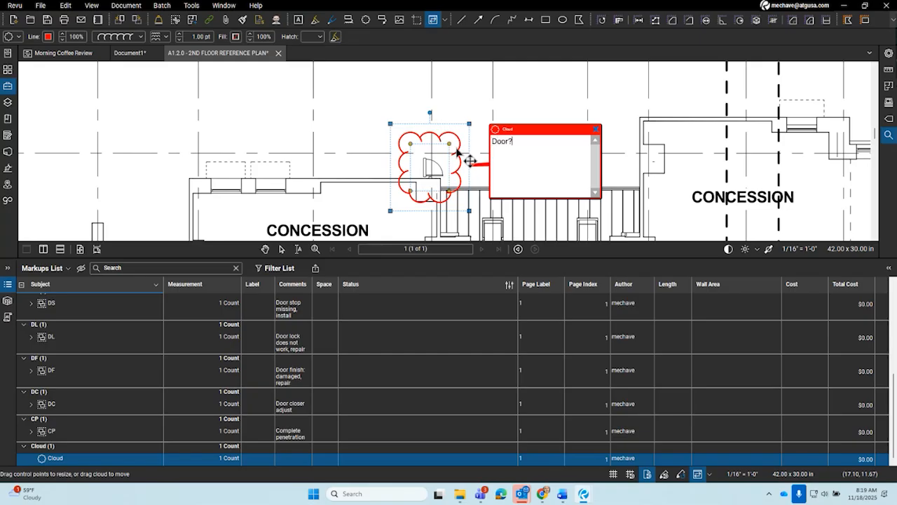
left_click(537, 140)
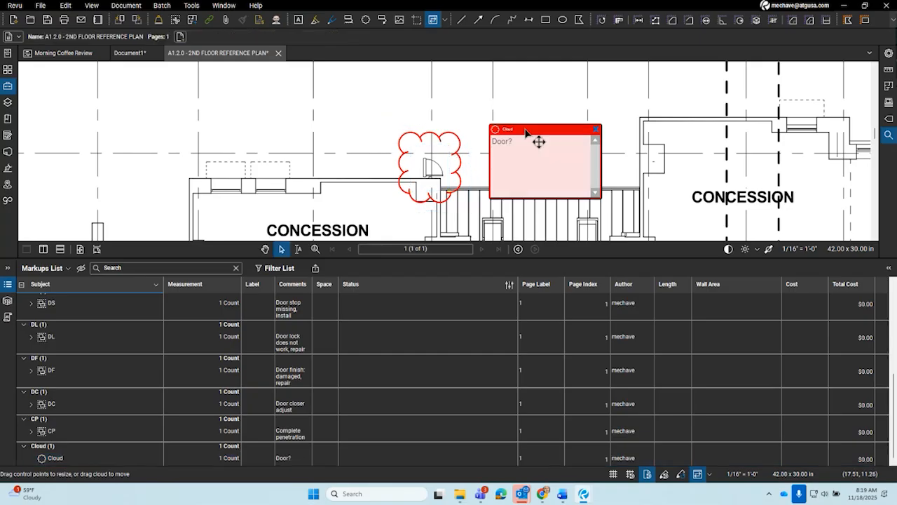
Step: Close the cloud's comment note, deselect the cloud, and shrink the Markups List to reveal more of the plan
left_click(596, 133)
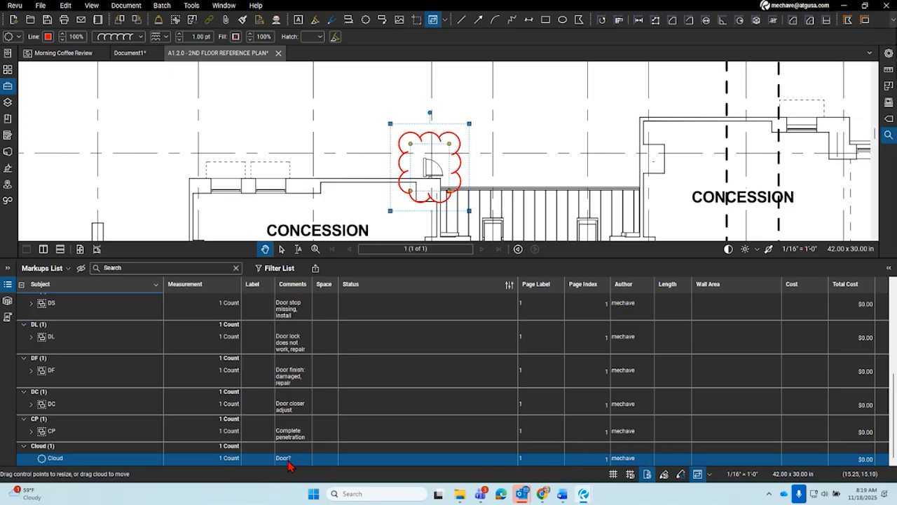
left_click(464, 213)
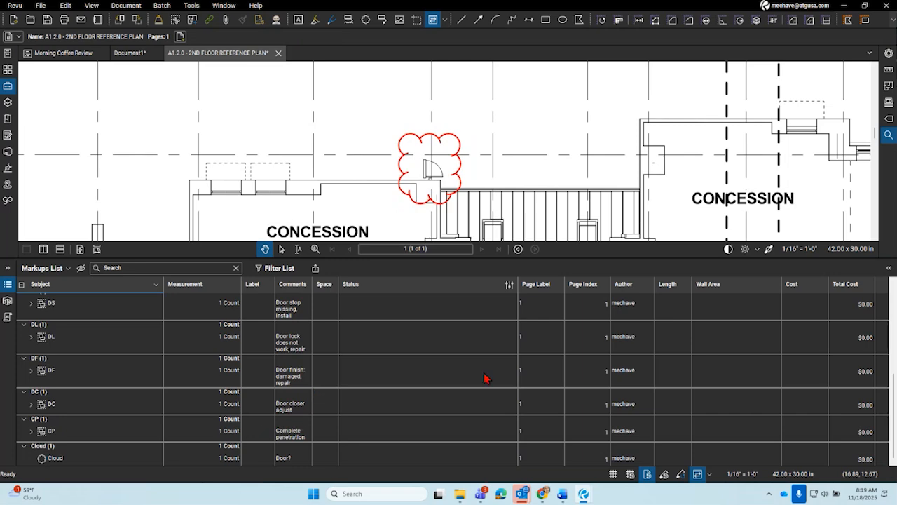
left_click_drag(405, 259, 363, 419)
scroll(426, 287, "down", 5)
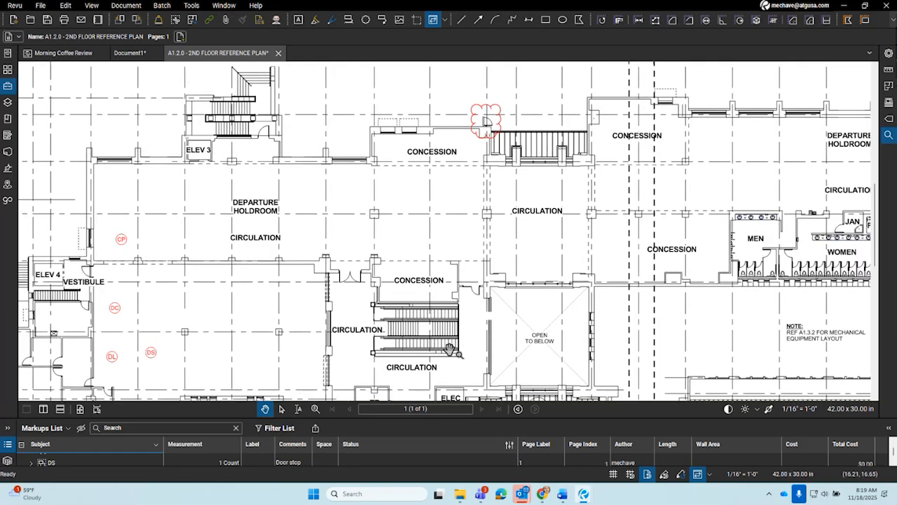
Step: Export a PDF markup summary of all pages, appended and hyperlinked to the current PDF
left_click(315, 428)
left_click(360, 451)
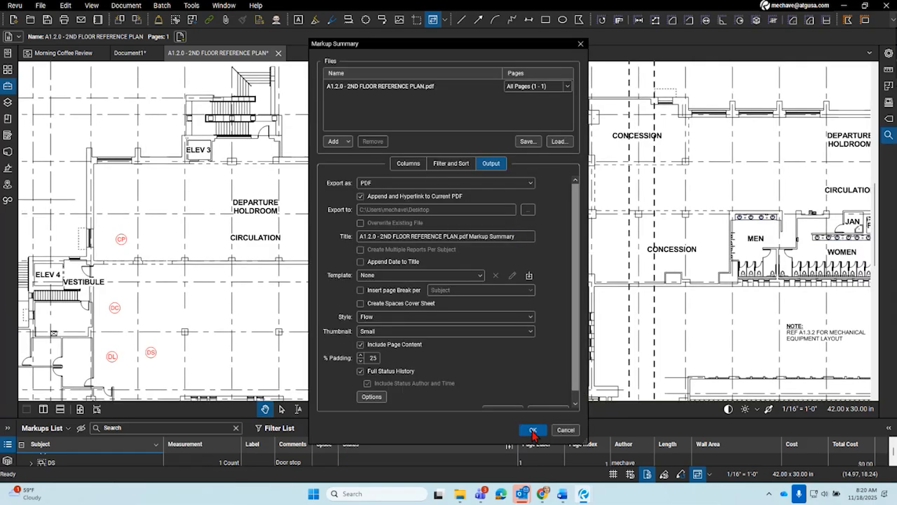
left_click(532, 430)
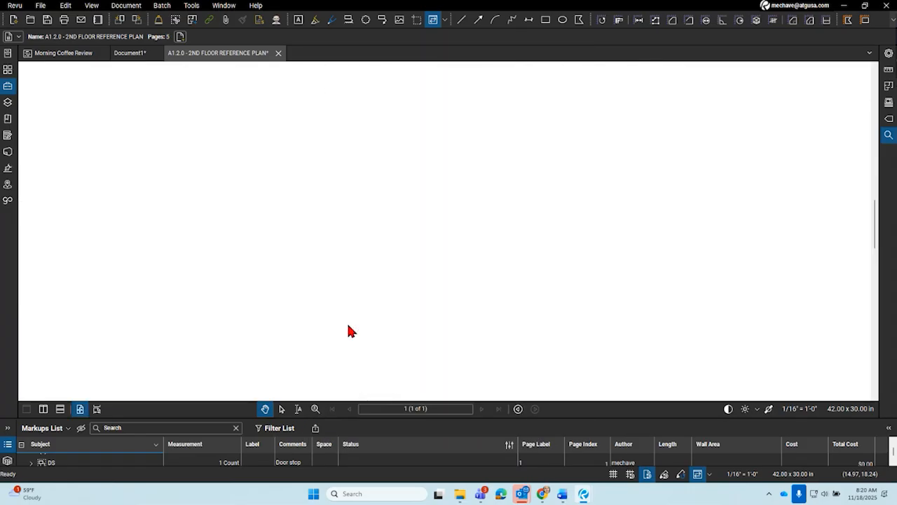
Step: Inspect the TU, TS and Sink entries in the appended summary, and follow the TS thumbnail's link to its symbol on the plan
scroll(383, 207, "up", 3)
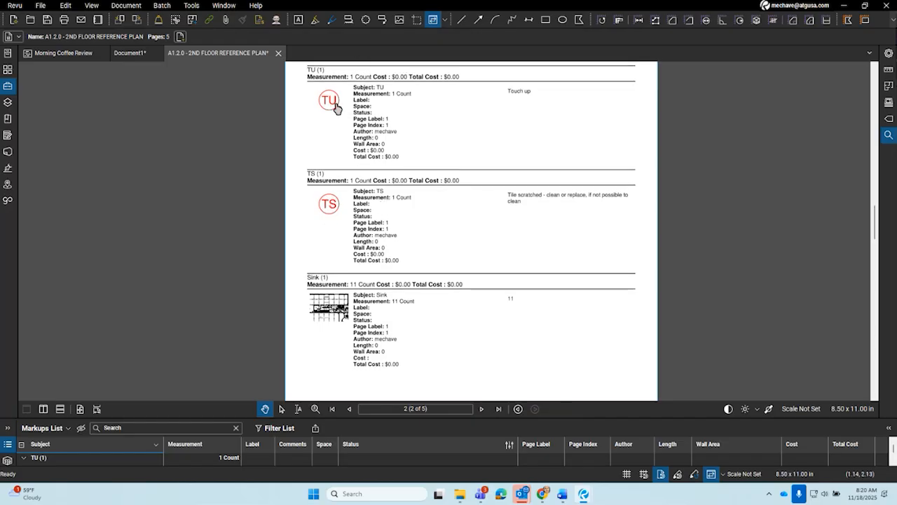
scroll(536, 214, "up", 2)
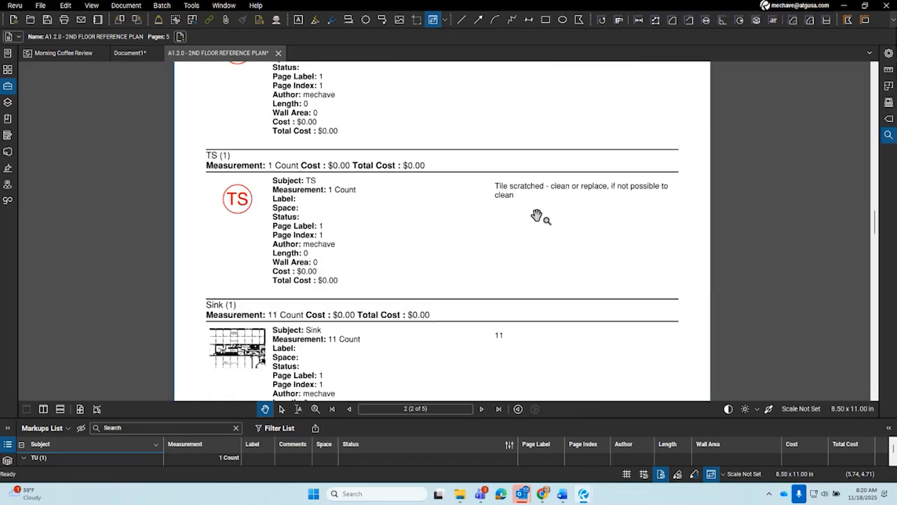
left_click_drag(537, 215, 573, 229)
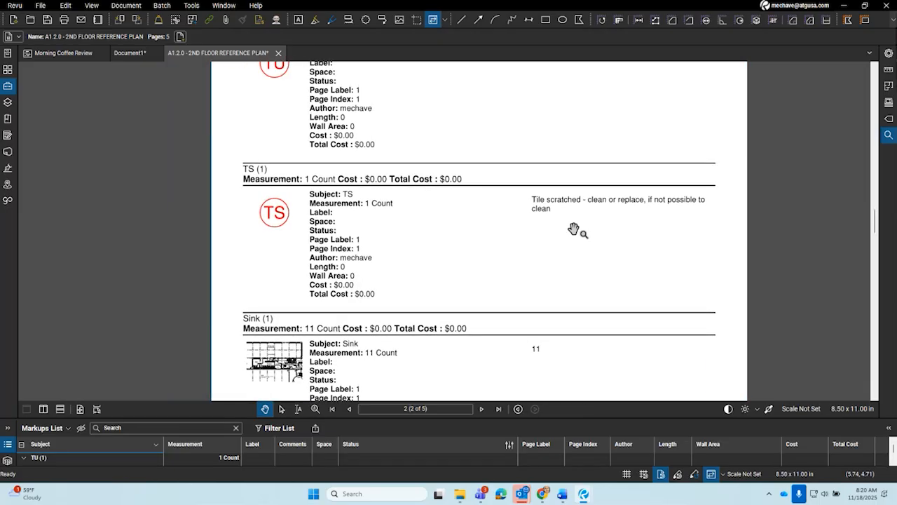
left_click(274, 212)
scroll(372, 223, "down", 10)
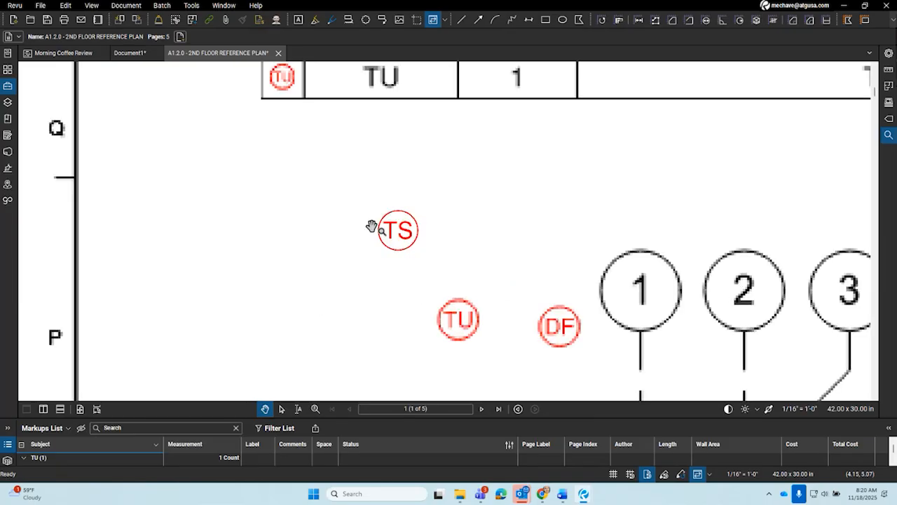
scroll(372, 249, "down", 1)
left_click_drag(371, 248, 329, 200)
scroll(329, 201, "up", 5)
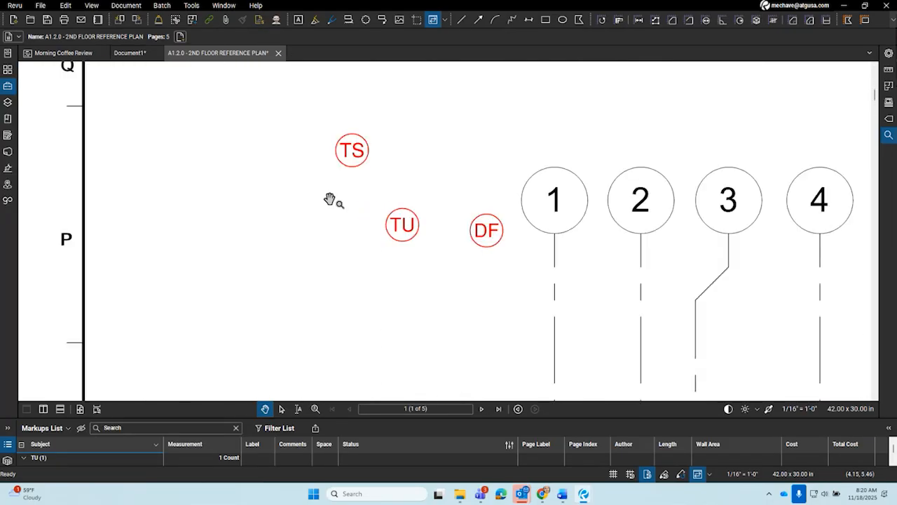
Step: Draw a rectangle around the TS punch symbol, try the Brick hatch on it, and set its hatch to Diagonal Brick
left_click(546, 20)
left_click_drag(305, 108, 414, 195)
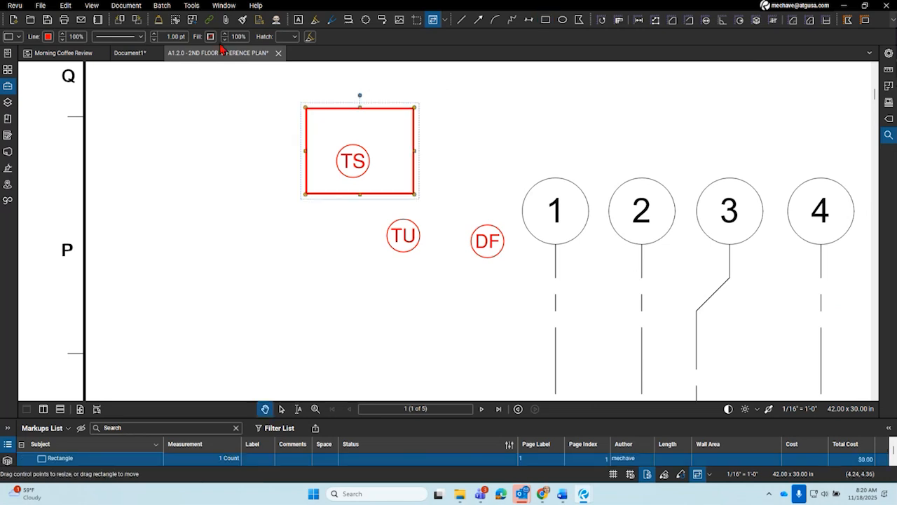
left_click(284, 37)
scroll(308, 105, "up", 2)
left_click(308, 88)
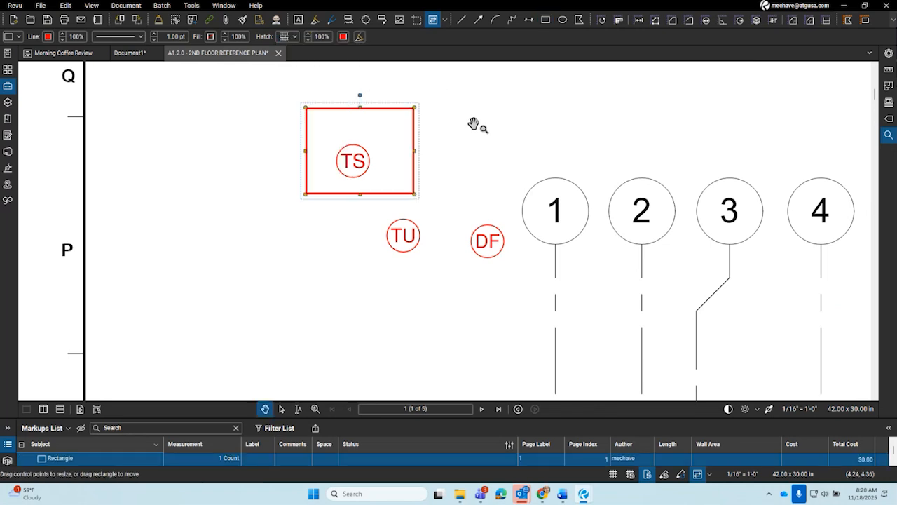
left_click(289, 36)
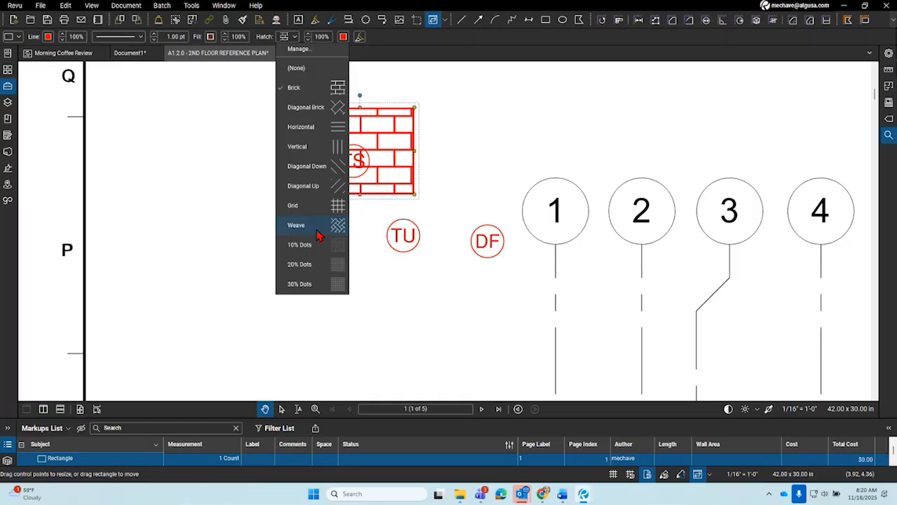
left_click(306, 107)
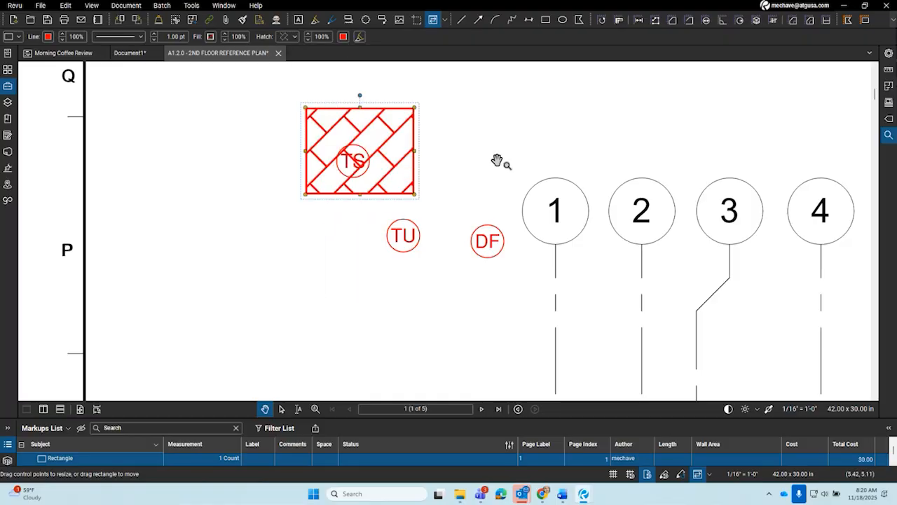
Step: Move the hatched rectangle clear of the TS symbol, and place the TS symbol just below the rectangle's lower-left corner
scroll(427, 230, "up", 3)
mouse_move(453, 234)
left_mouse_down()
mouse_move(608, 221)
mouse_move(547, 218)
left_mouse_up()
left_click(456, 219)
mouse_move(456, 219)
left_mouse_down()
mouse_move(531, 220)
mouse_move(535, 203)
left_mouse_up()
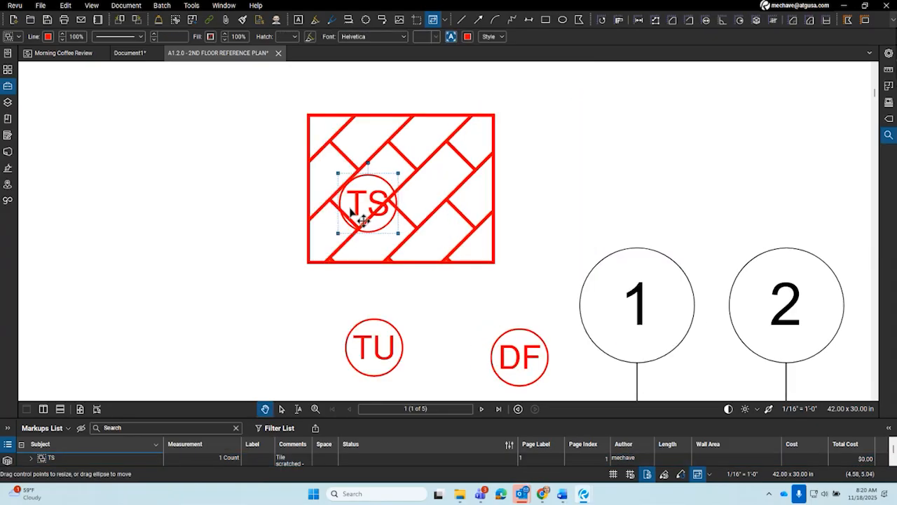
right_click(360, 202)
left_click(346, 207)
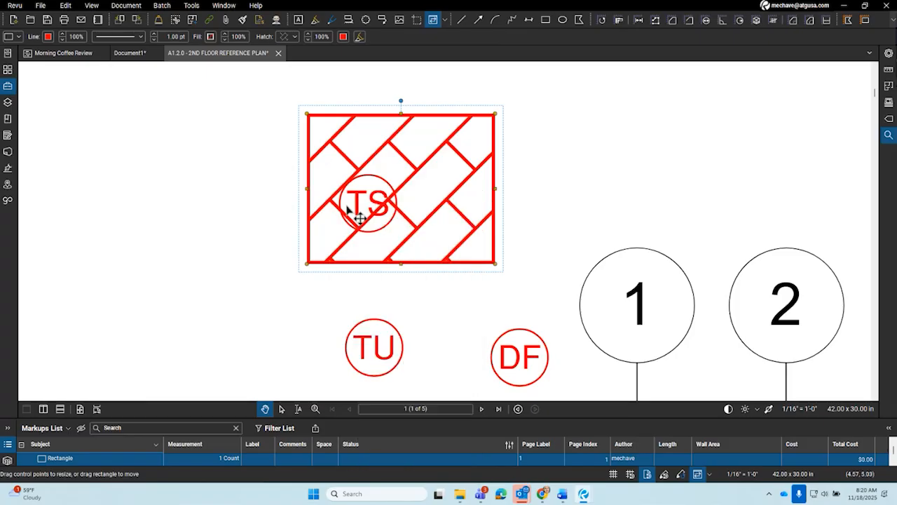
left_click_drag(437, 209, 525, 193)
left_click(356, 204)
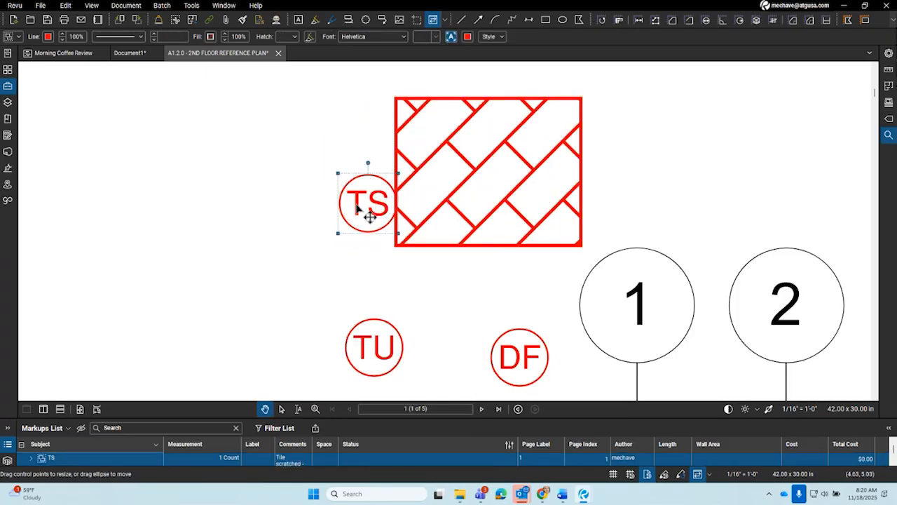
left_click_drag(357, 207, 375, 279)
Step: Set the Review status of the TS punch symbol to Completed
right_click(375, 279)
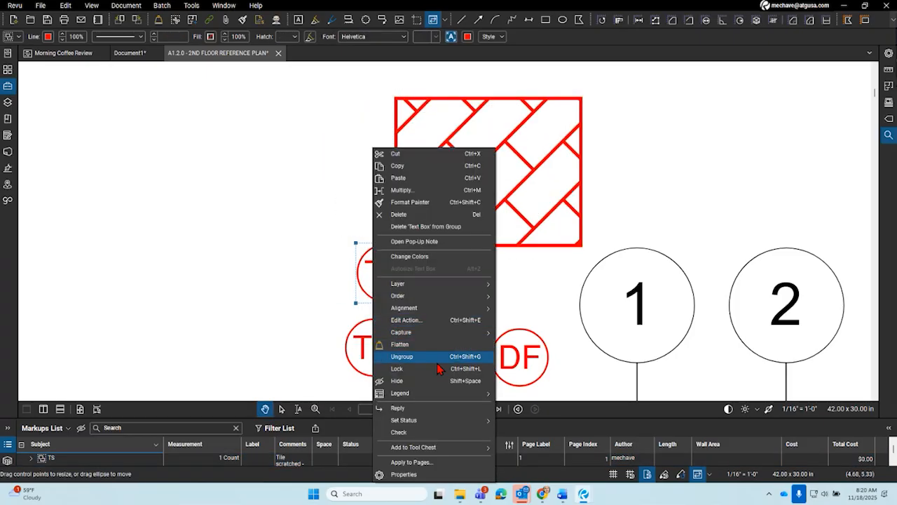
mouse_move(435, 420)
mouse_move(531, 421)
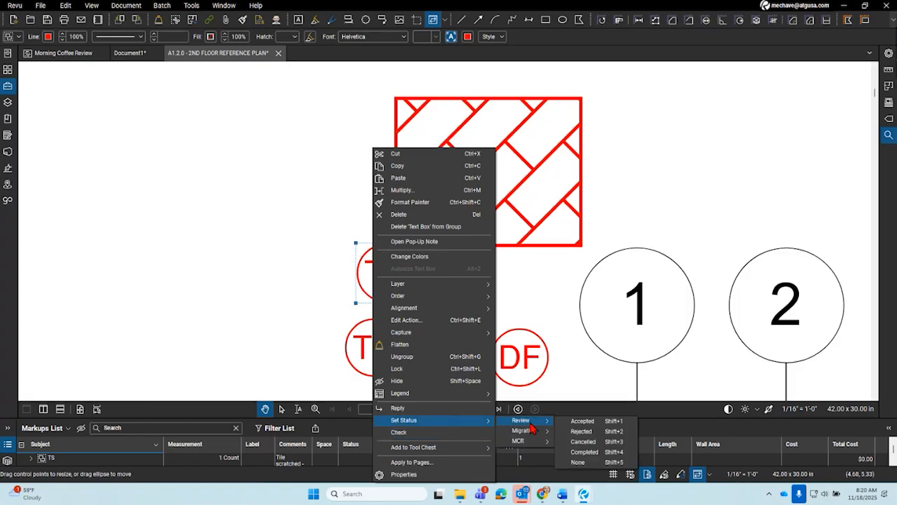
left_click(581, 452)
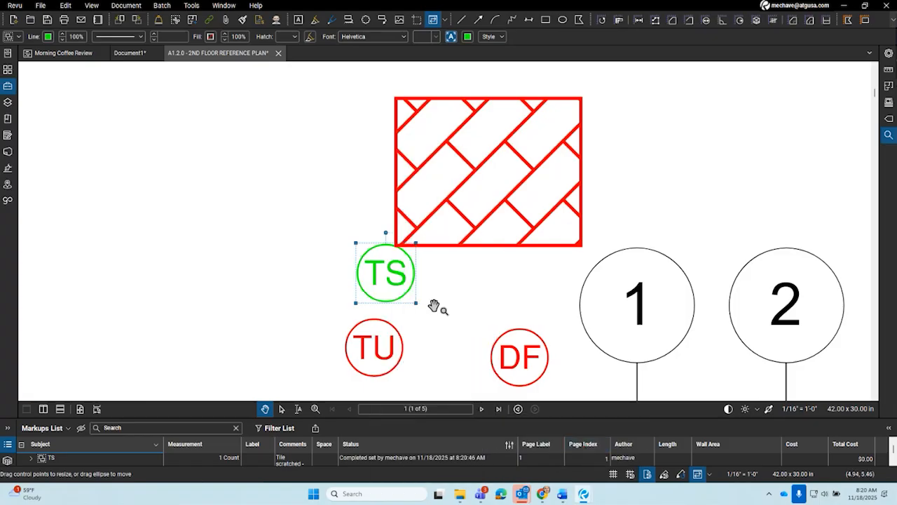
right_click(398, 286)
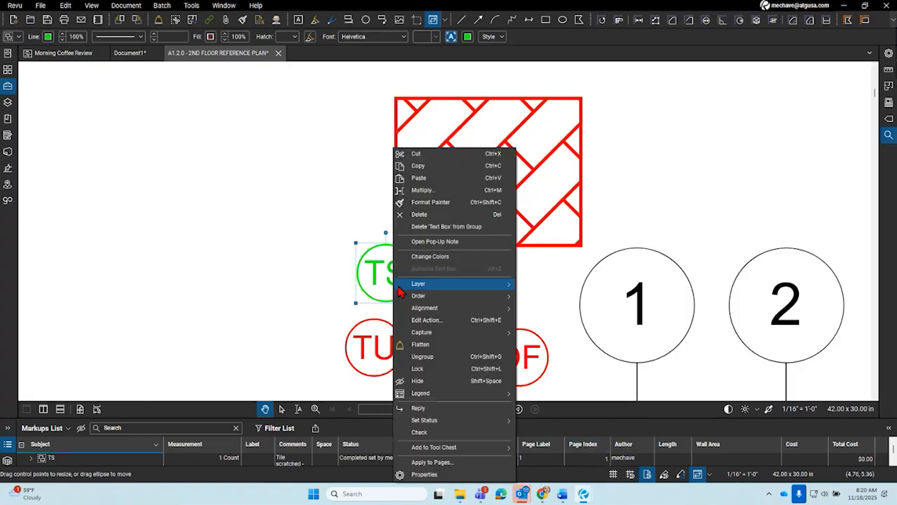
left_click(470, 408)
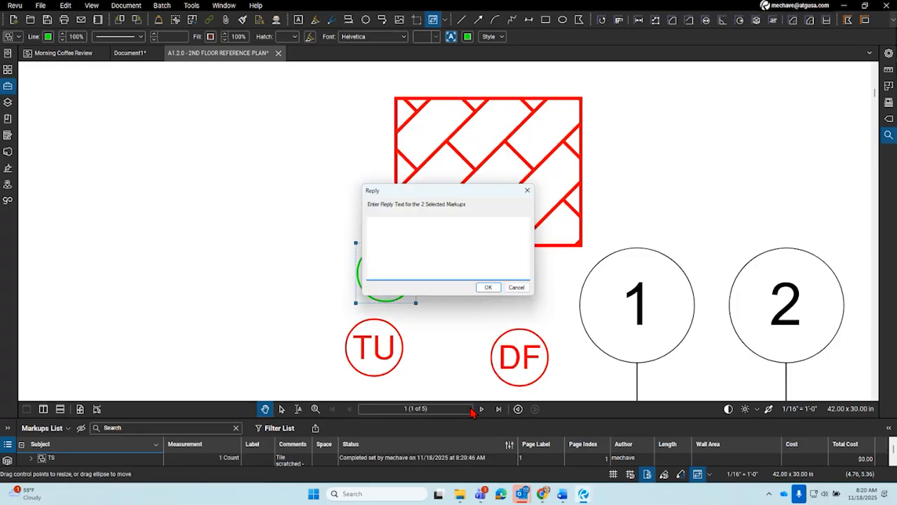
mouse_move(391, 194)
left_mouse_down()
mouse_move(167, 304)
mouse_move(496, 164)
mouse_move(386, 483)
mouse_move(451, 217)
left_mouse_up()
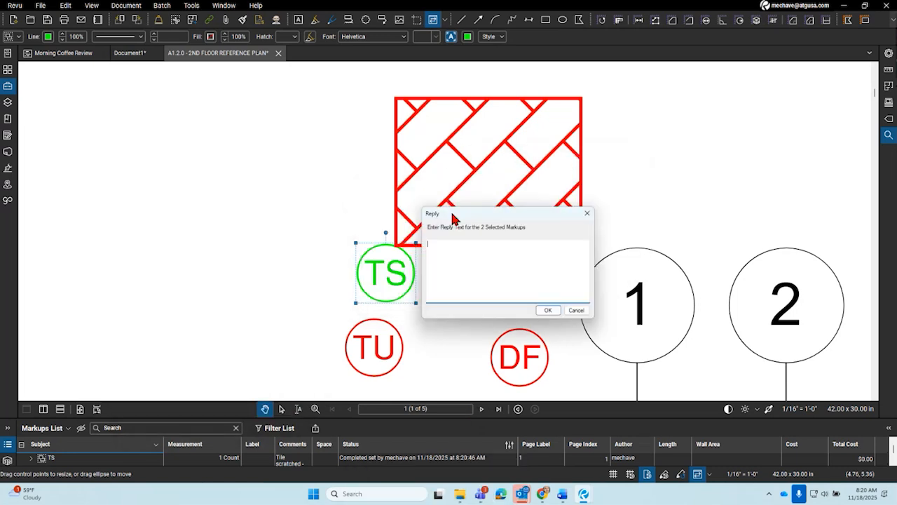
left_click(588, 214)
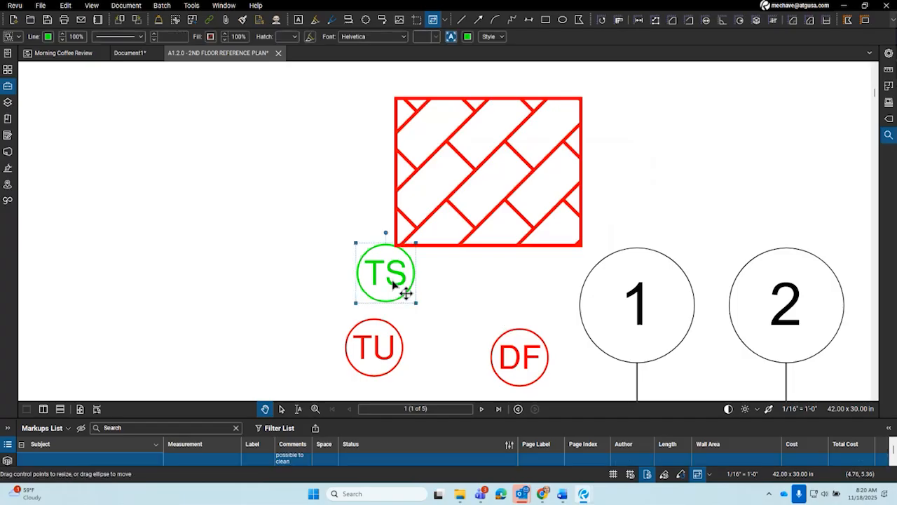
Step: Add a reply without text to the TS punch symbol and check its reply marker on the plan
right_click(396, 293)
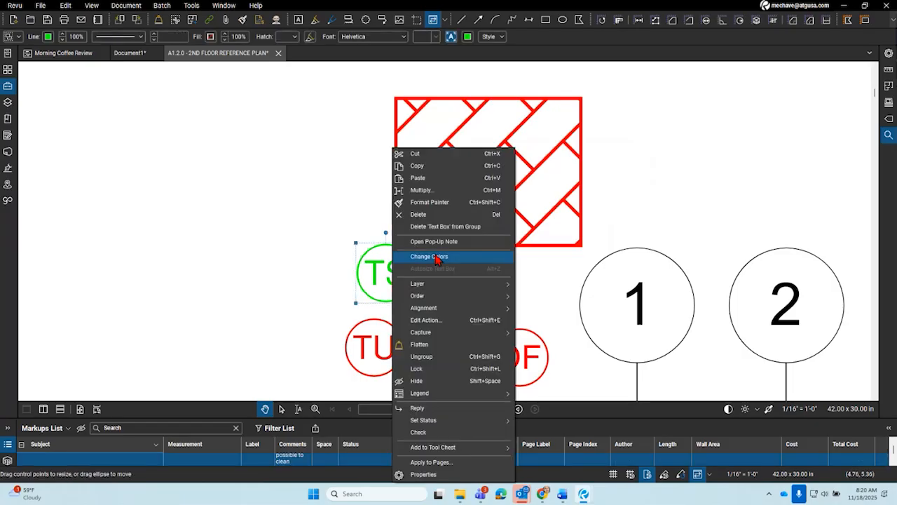
left_click(469, 410)
scroll(335, 331, "down", 3)
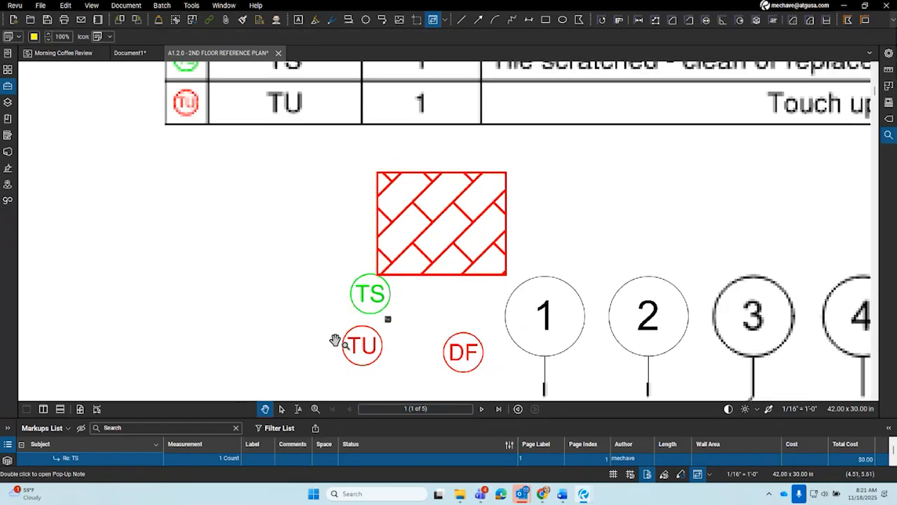
scroll(333, 326, "down", 2)
left_click(372, 247)
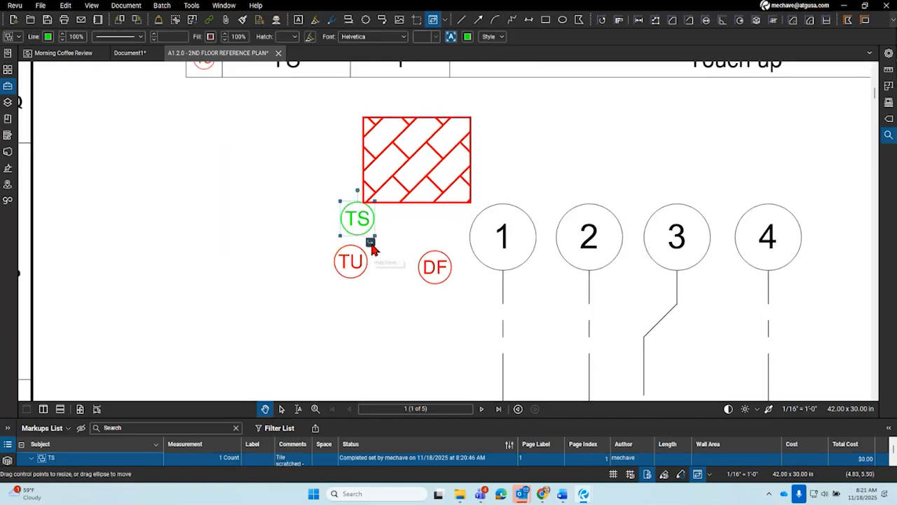
Step: Add a reply without text to the DF punch symbol
right_click(443, 270)
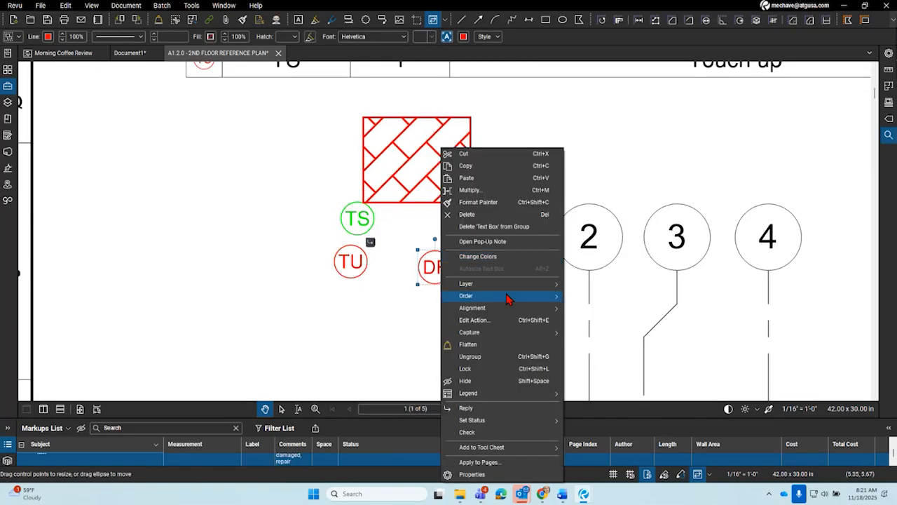
left_click(507, 432)
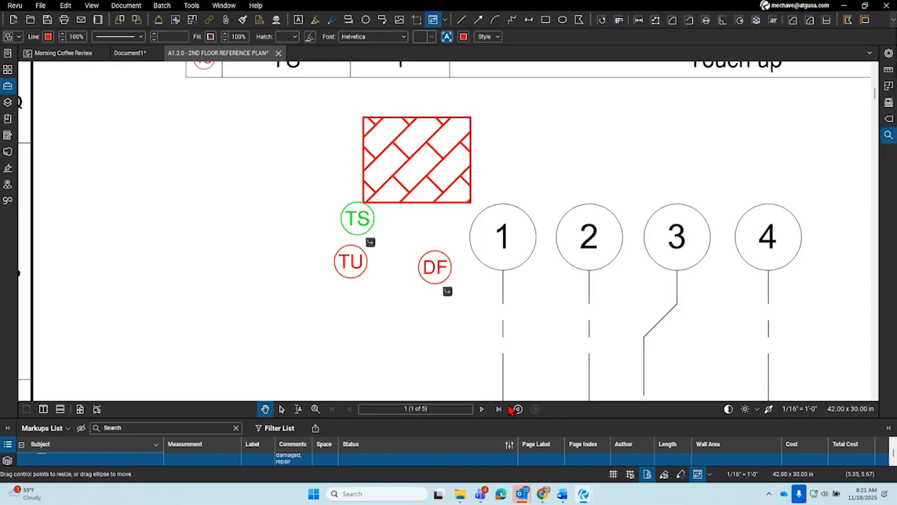
left_click(341, 337)
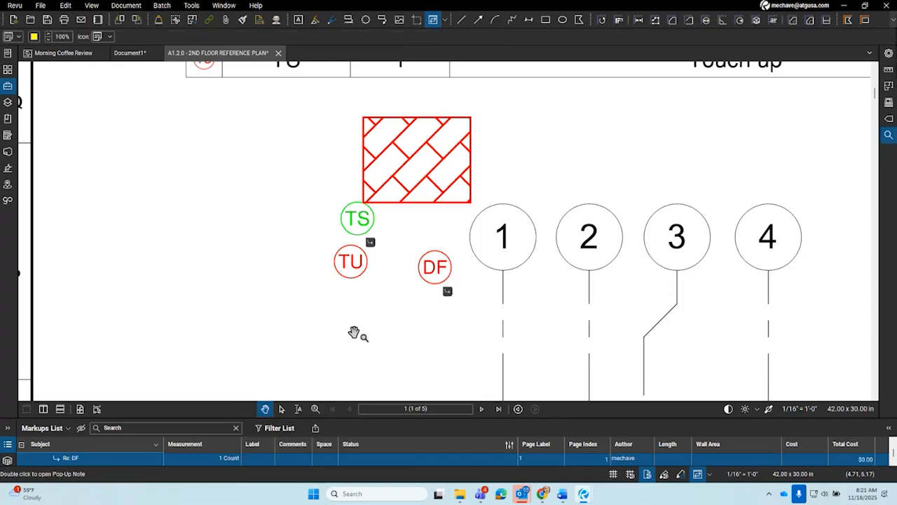
Step: Add a reply without text to the TU punch symbol
scroll(421, 283, "down", 3)
scroll(421, 204, "up", 3)
left_click(421, 183)
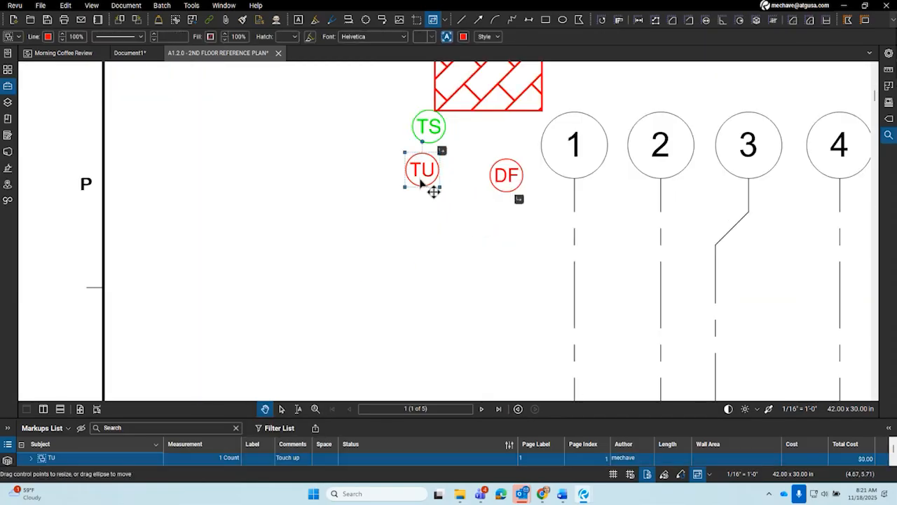
right_click(420, 184)
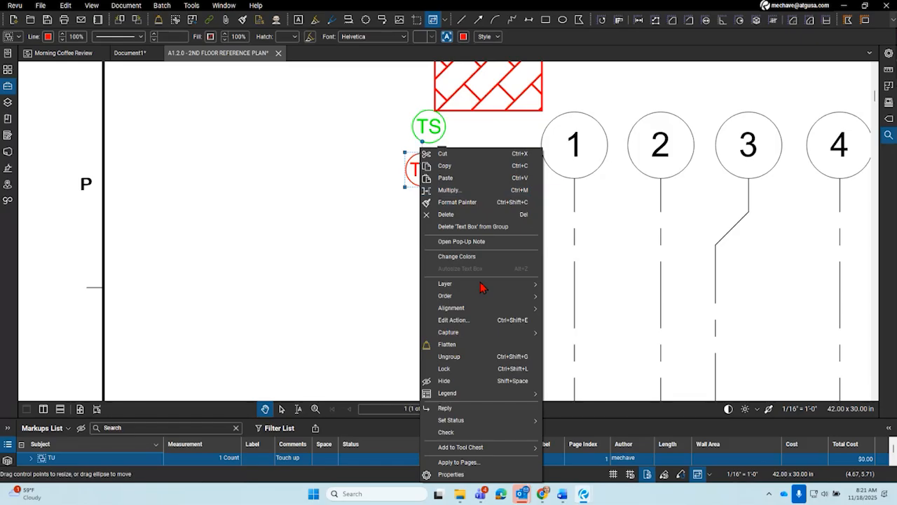
left_click(463, 410)
left_click(288, 455)
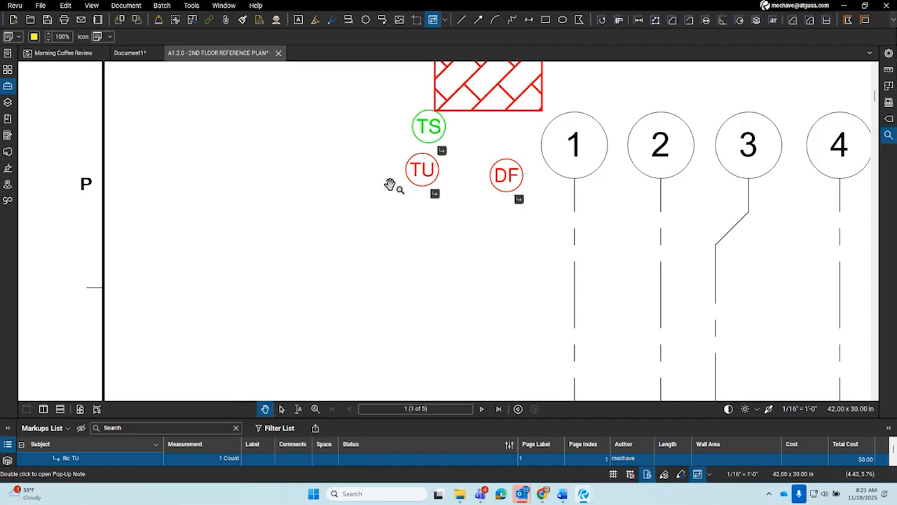
left_click(421, 181)
right_click(420, 179)
key("Escape")
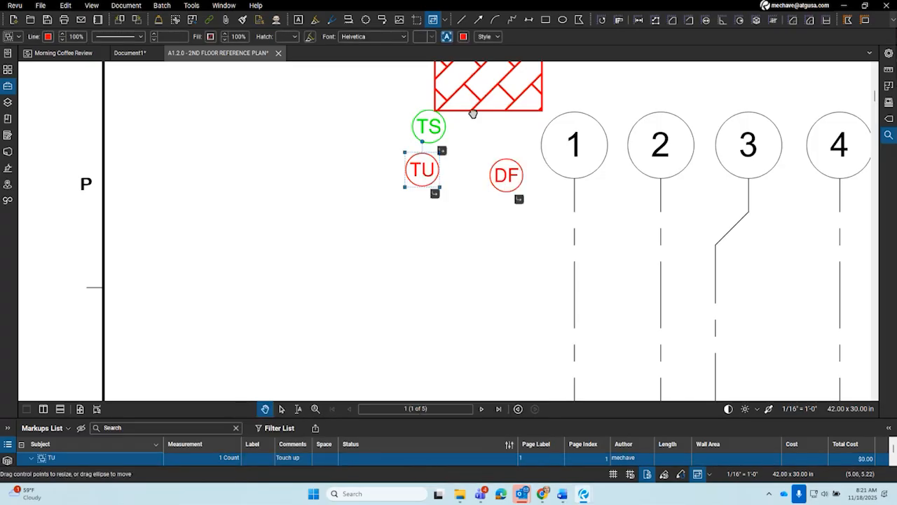
Step: Add a reply without text to the red hatched rectangle above the TS punch symbol
left_click(487, 108)
right_click(480, 109)
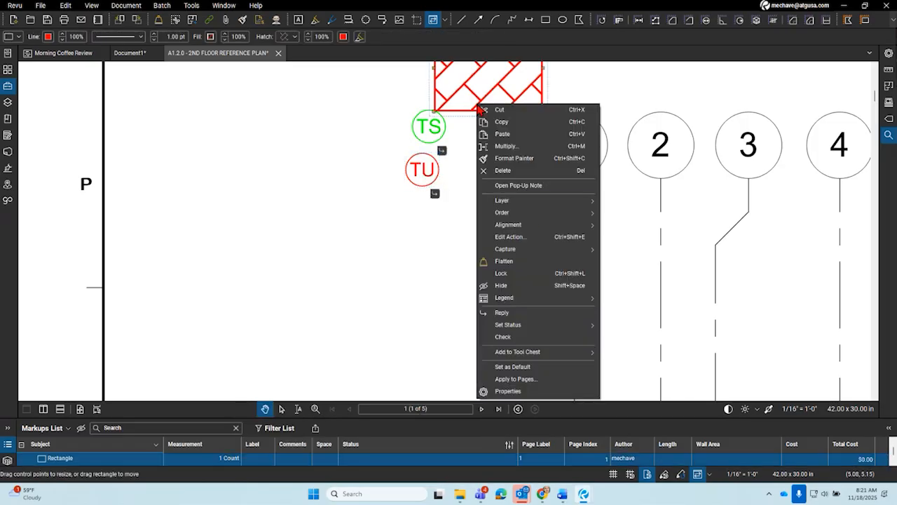
left_click(531, 312)
left_click(503, 301)
scroll(399, 217, "down", 4)
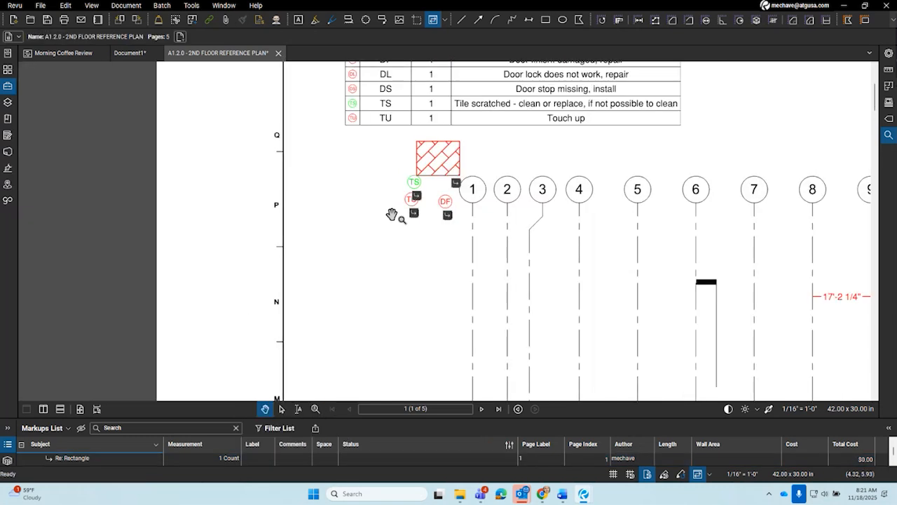
Step: Add another reply to the TU punch symbol, enlarge the Markups List and open the reply's comment, leaving it blank
scroll(399, 229, "up", 4)
right_click(436, 150)
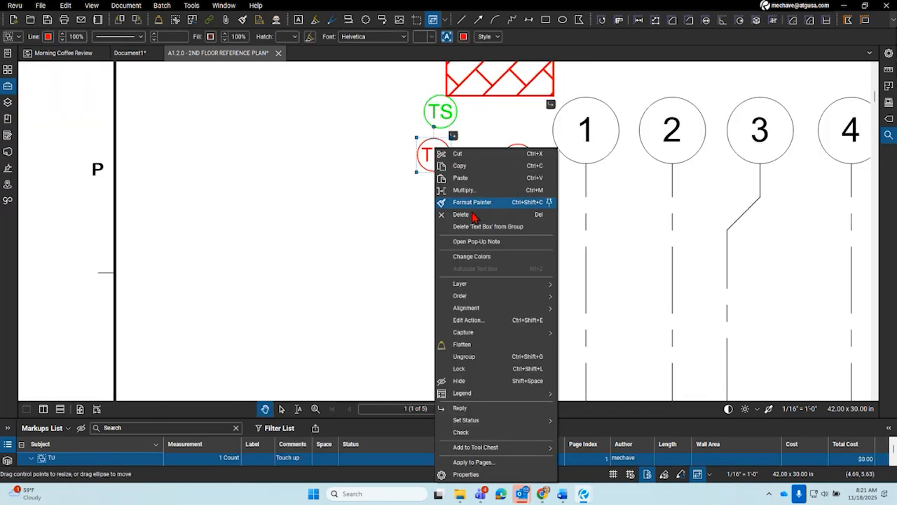
left_click(460, 409)
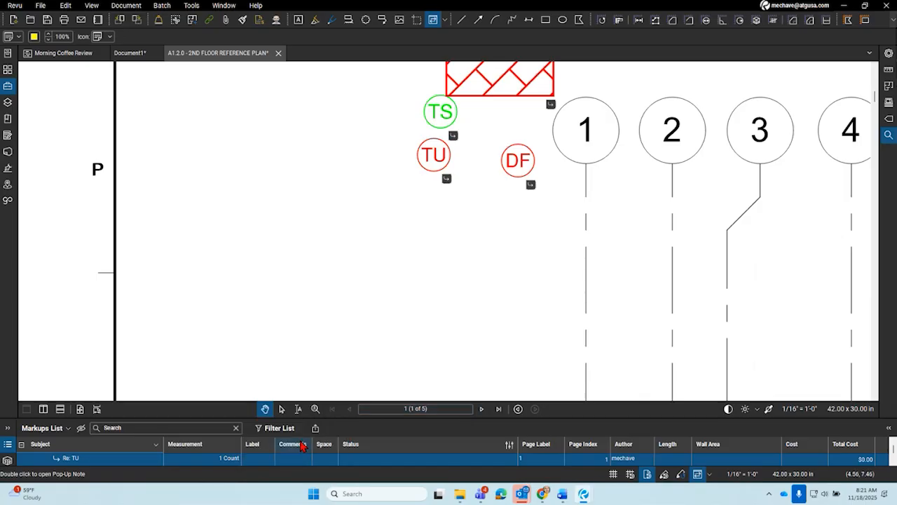
left_click_drag(300, 420, 307, 254)
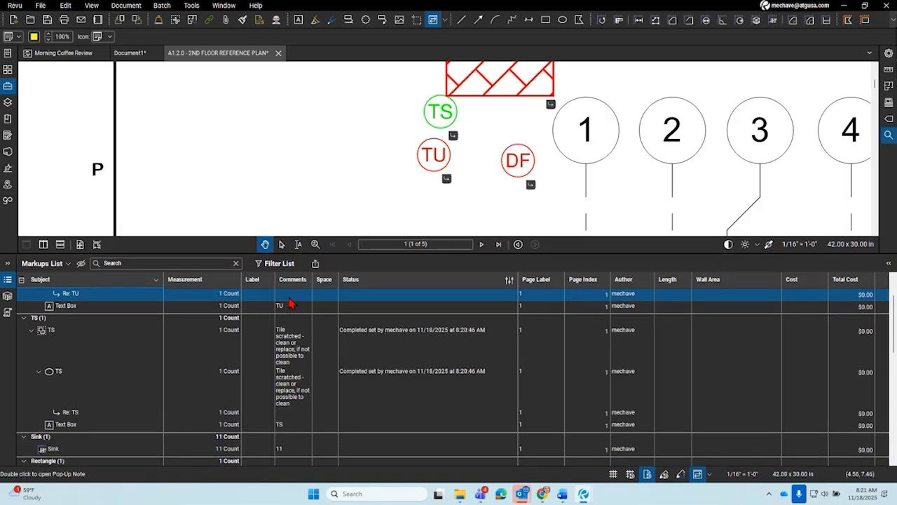
left_click(289, 297)
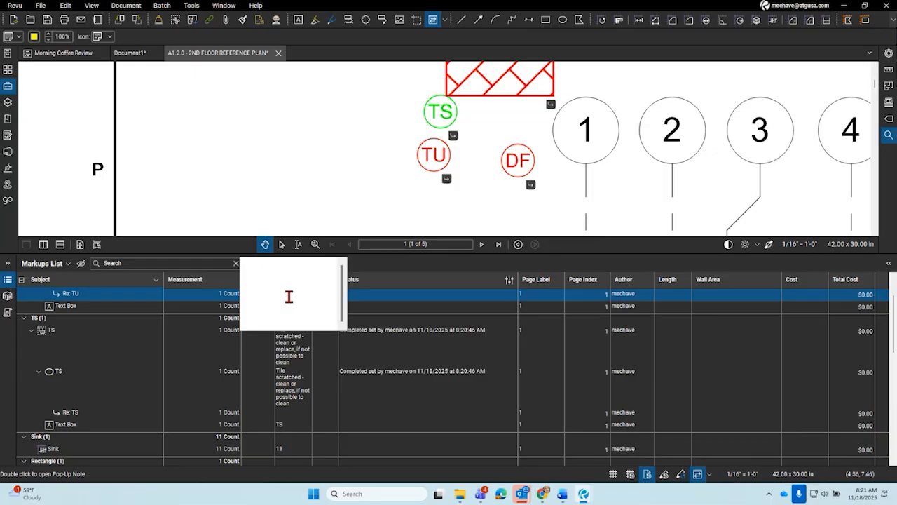
left_click(342, 197)
Step: Enter "Replaced" as the comment of the reply to the TS punch symbol
left_click(438, 121)
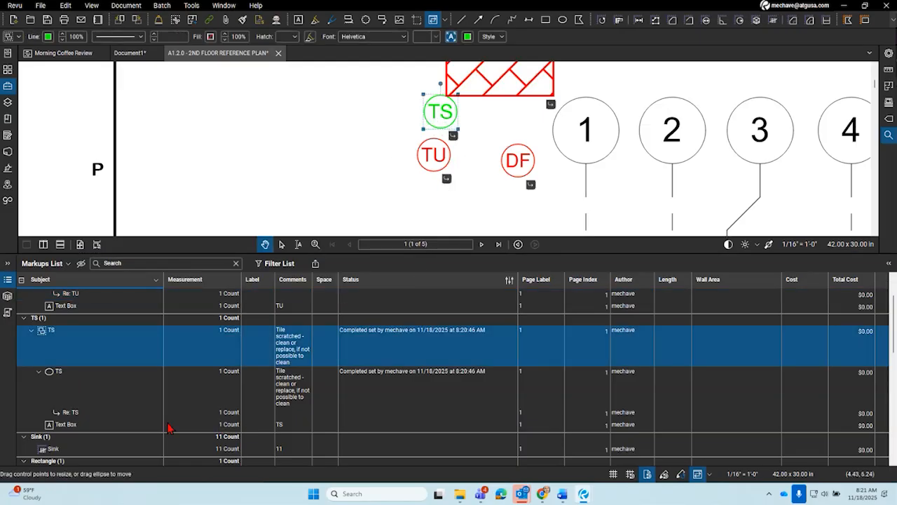
double_click(283, 414)
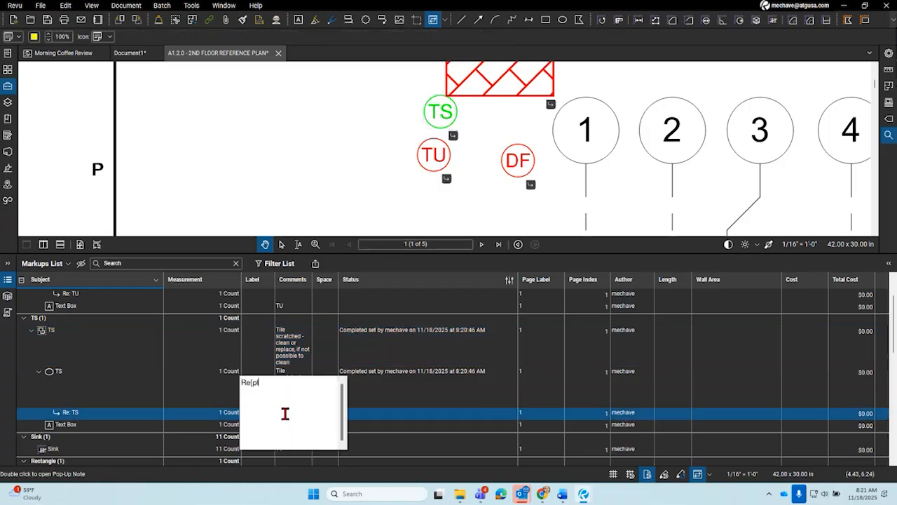
type("Replaced")
left_click(379, 267)
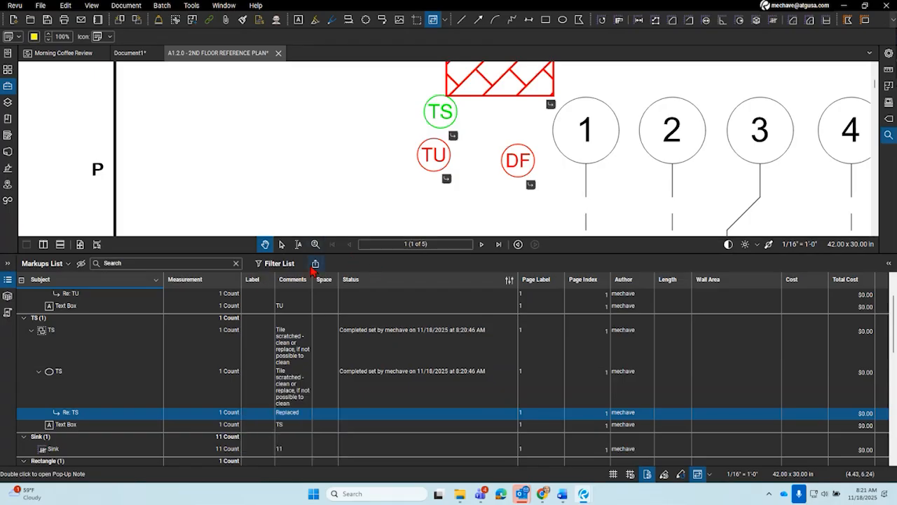
Step: Delete pages 2 to 5, which hold the old markup summary, from the document
left_click(481, 244)
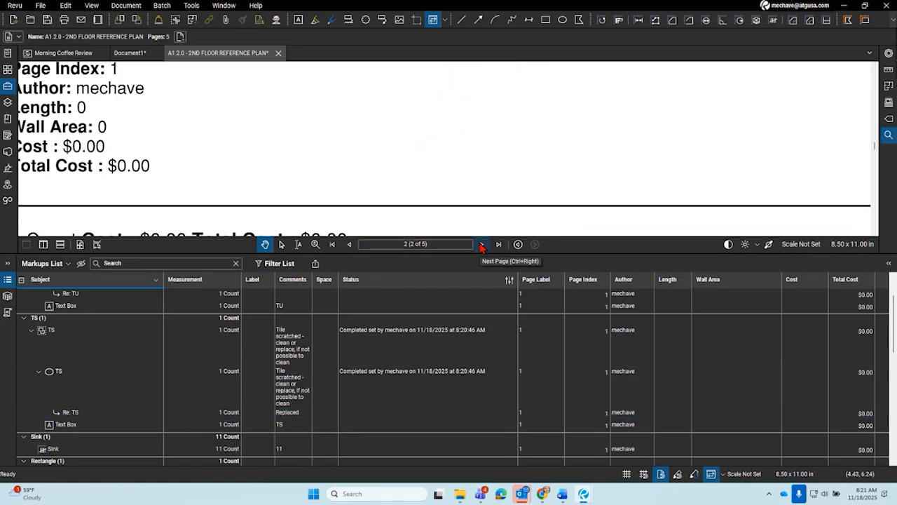
left_click(8, 70)
left_click(181, 112, "shift")
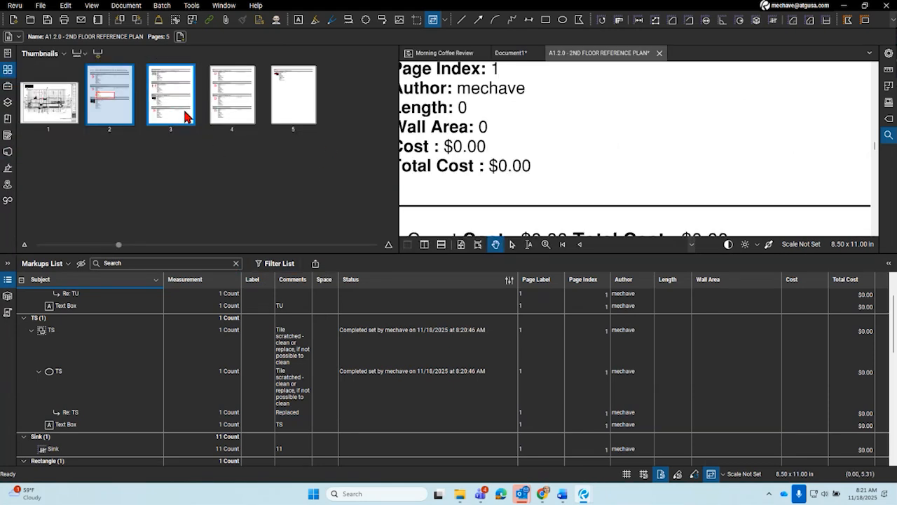
left_click(299, 122, "shift")
key("Delete")
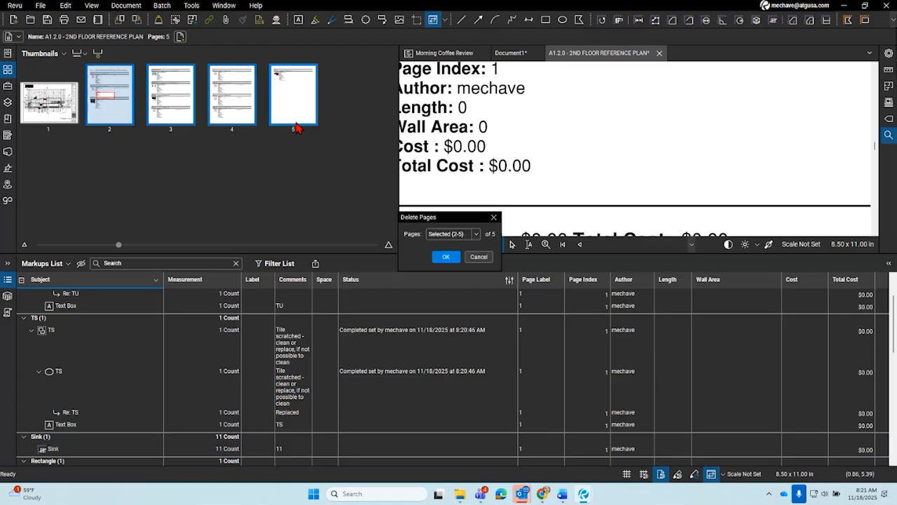
Step: Generate a PDF markup summary appended and hyperlinked to the current PDF, and hide the Markups List
left_click(315, 263)
left_click(343, 302)
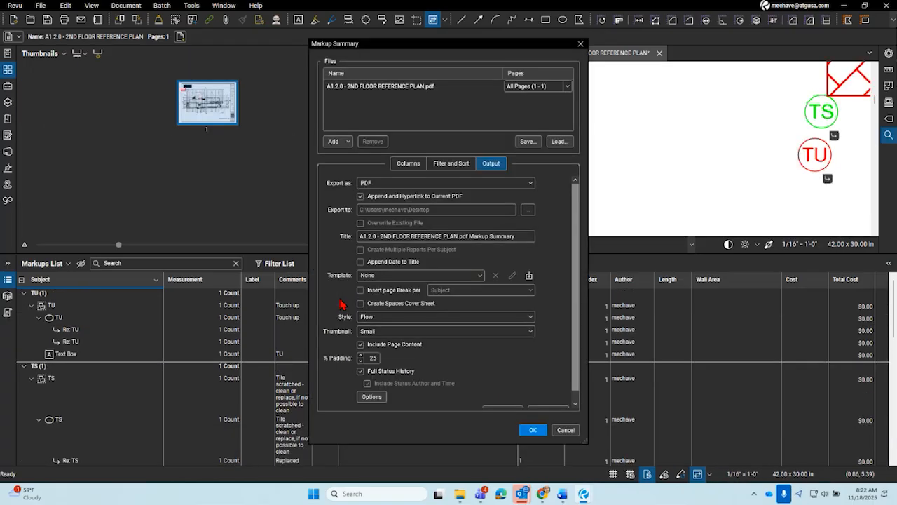
left_click(536, 427)
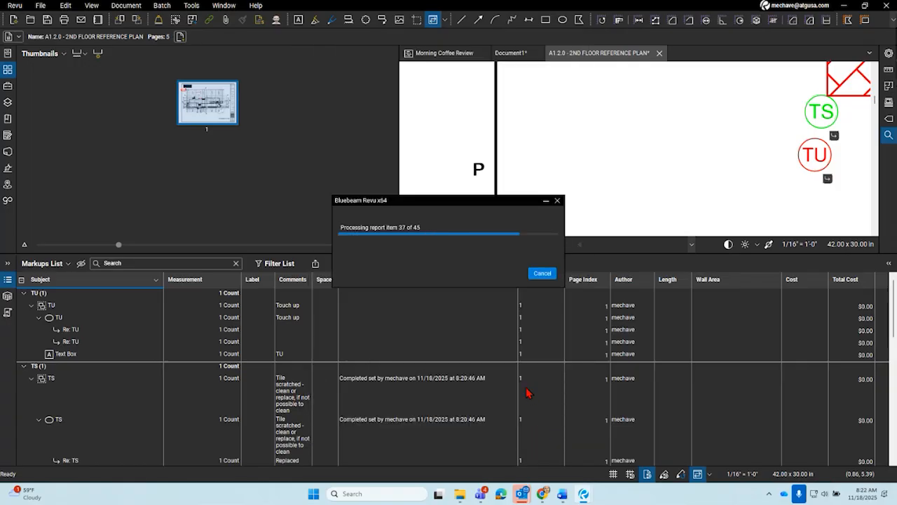
left_click(7, 279)
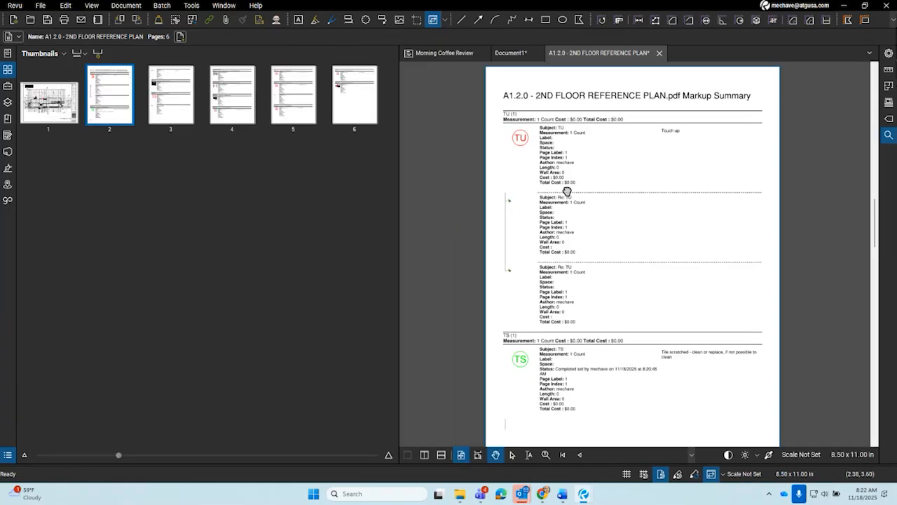
Step: Examine the TU replies and the TS entry with its status on page 2 of the new markup summary
left_click_drag(566, 190, 490, 182)
scroll(411, 291, "up", 3)
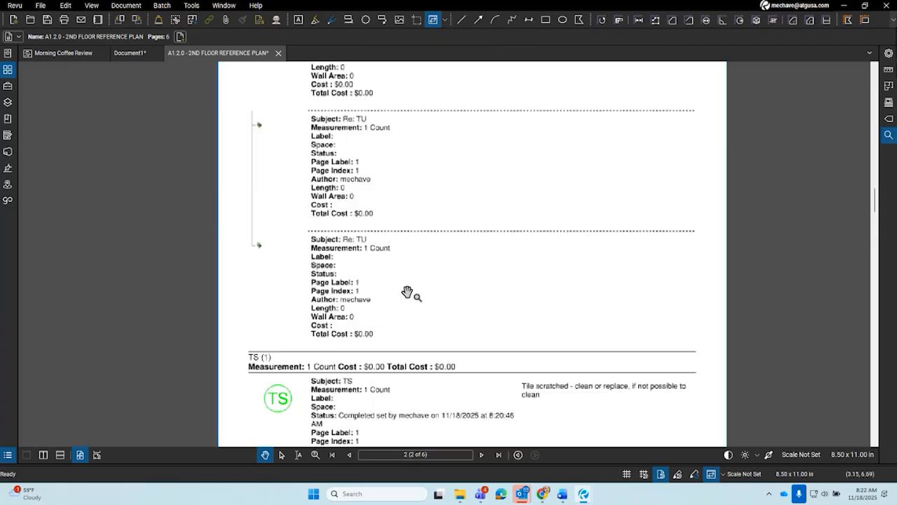
scroll(410, 284, "down", 3)
left_click_drag(386, 336, 414, 146)
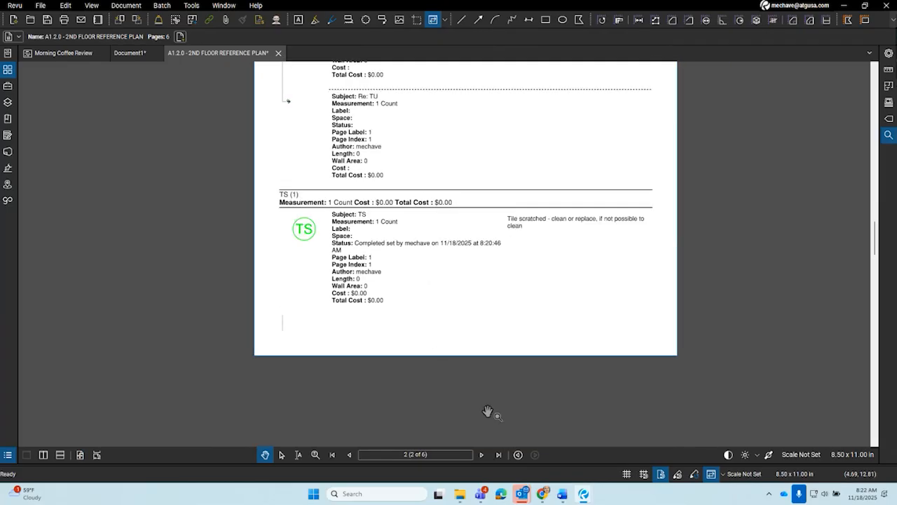
left_click(596, 247)
scroll(288, 335, "up", 5)
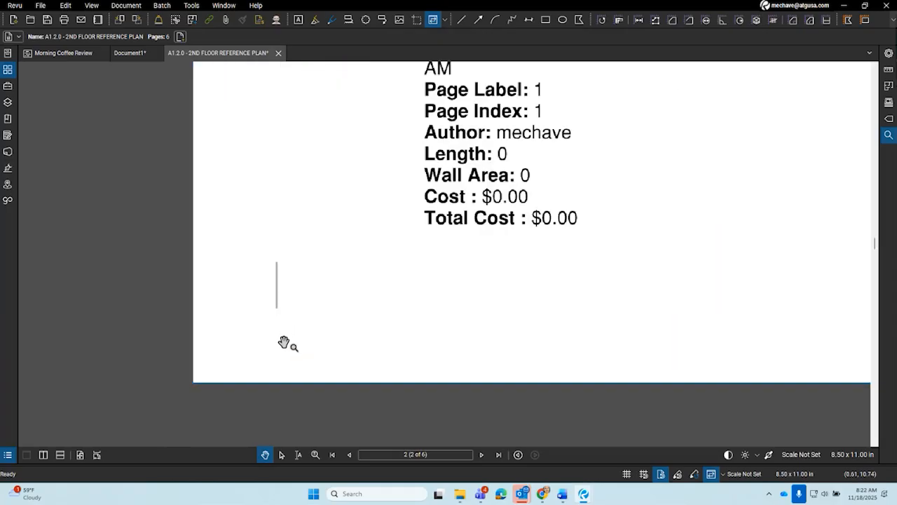
scroll(265, 327, "down", 5)
left_click_drag(286, 91, 309, 358)
left_click(297, 178)
left_click_drag(359, 328, 335, 75)
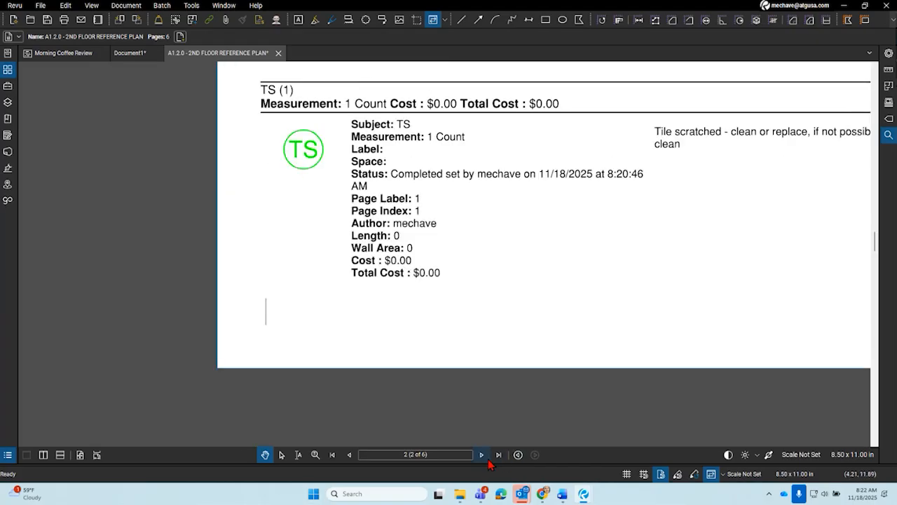
Step: Trace the TS entry from page 2 of the summary to its reply and comment on page 3
left_click(482, 454)
scroll(436, 250, "down", 3)
left_click_drag(437, 250, 371, 394)
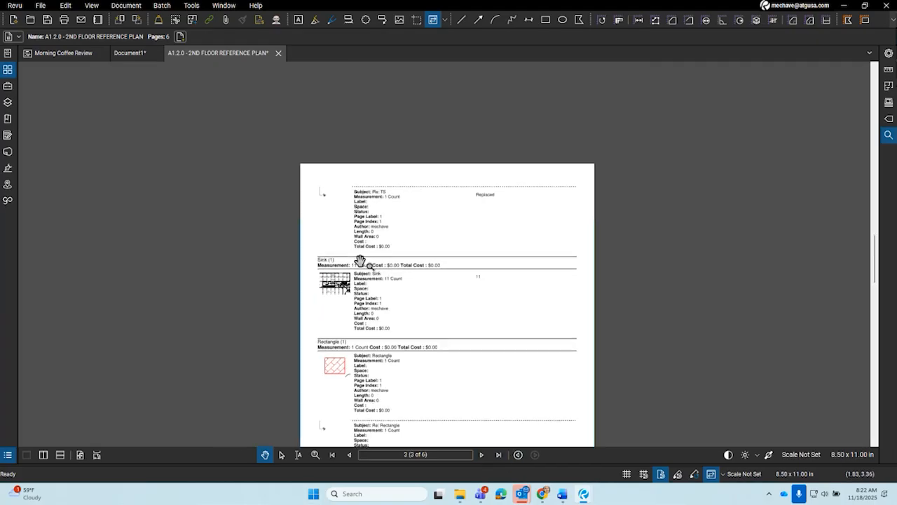
scroll(360, 260, "up", 3)
left_click(349, 454)
left_click_drag(549, 324, 441, 84)
scroll(486, 304, "down", 3)
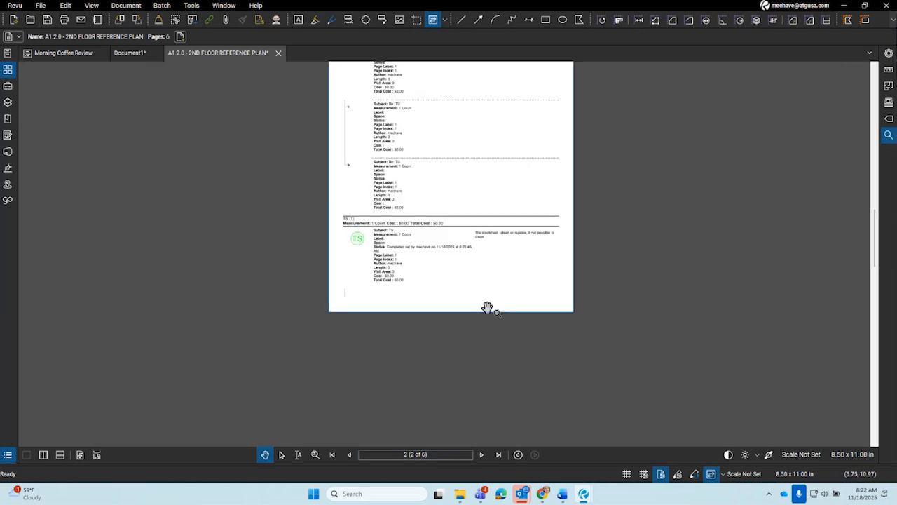
scroll(443, 256, "up", 3)
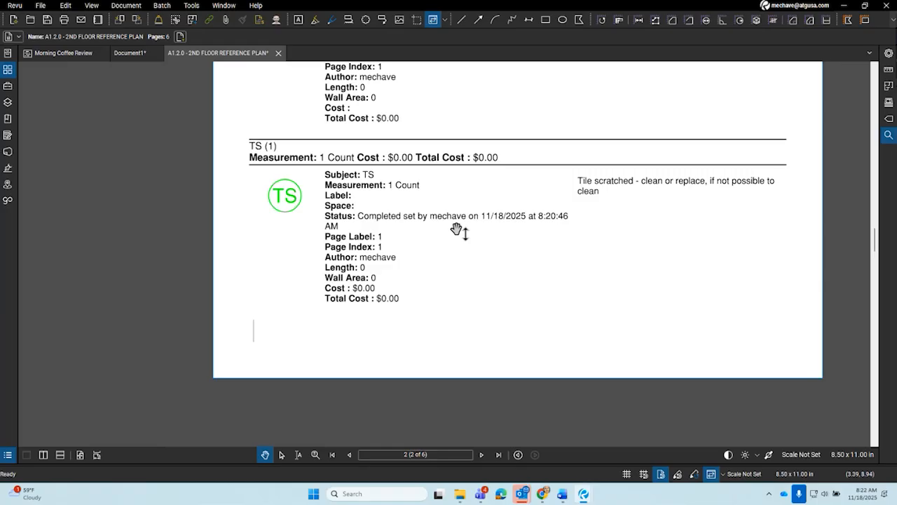
left_click(481, 454)
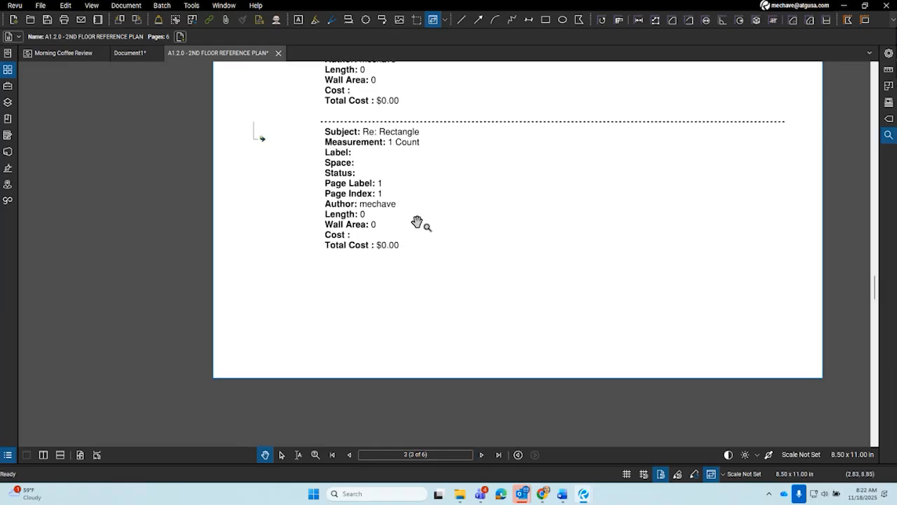
scroll(417, 223, "up", 8)
left_click(475, 211)
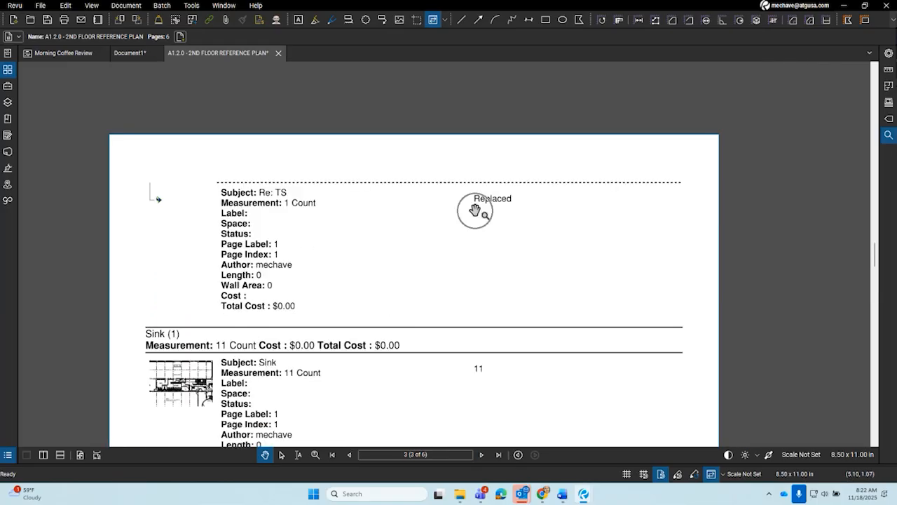
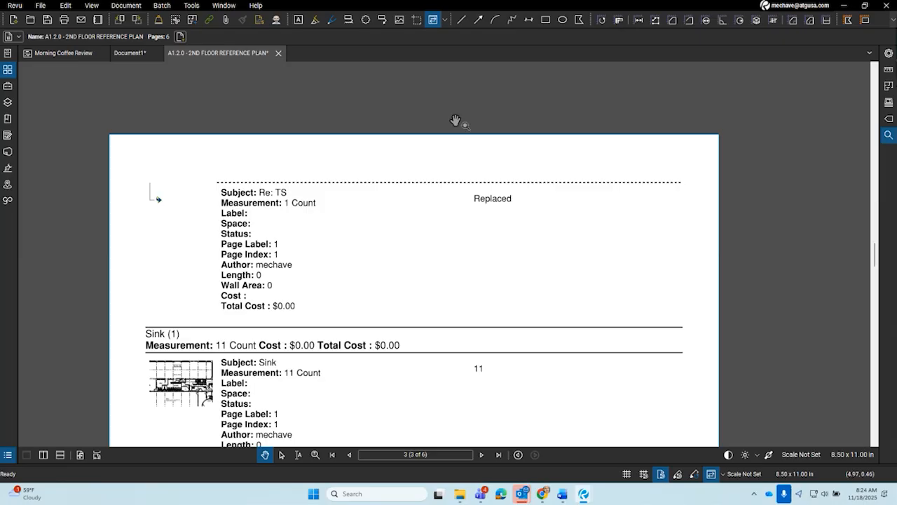
Step: Review the TS reply, Sink and Rectangle entries on page 3 of the markup summary
scroll(457, 204, "down", 3)
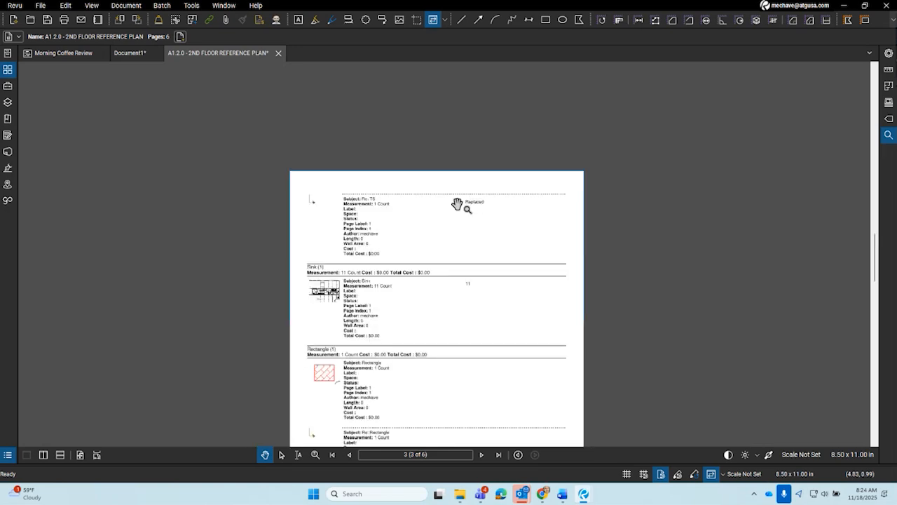
scroll(469, 286, "up", 5)
left_click_drag(523, 277, 497, 222)
scroll(666, 247, "down", 3)
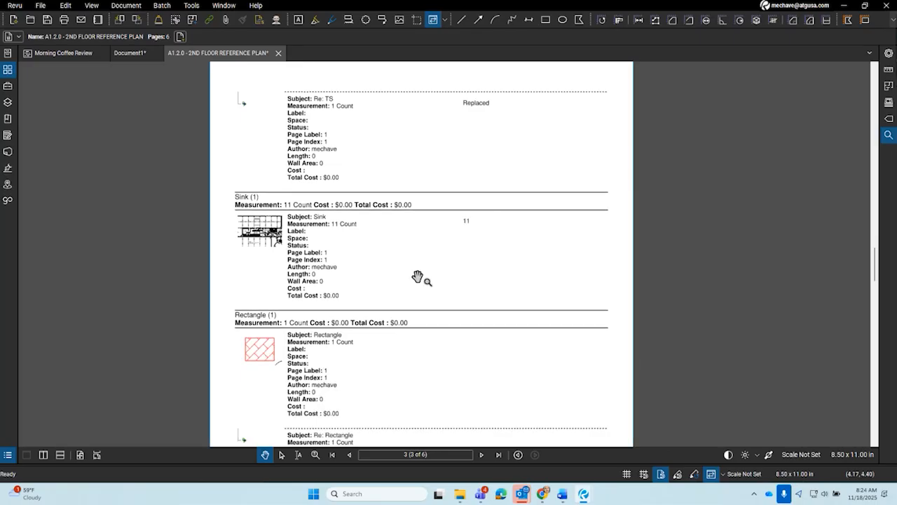
left_click_drag(419, 278, 455, 264)
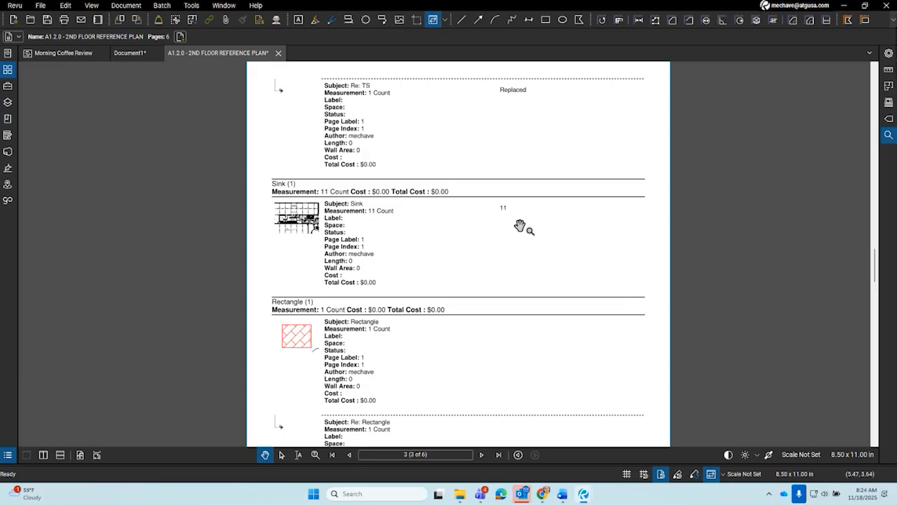
scroll(517, 227, "down", 1)
Step: Return to the floor plan on the first page and look over its legend, punch symbols, dimensions and cloud
left_click(333, 455)
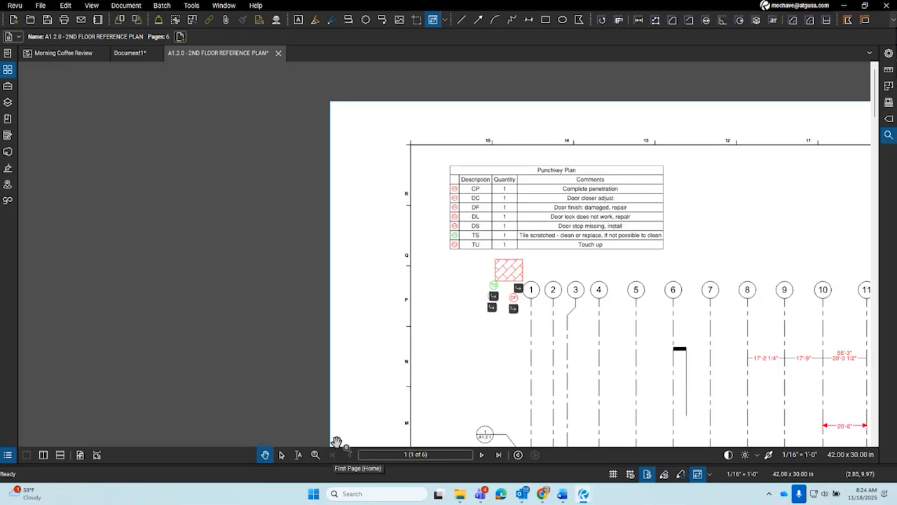
scroll(378, 170, "down", 3)
left_click_drag(472, 321, 379, 239)
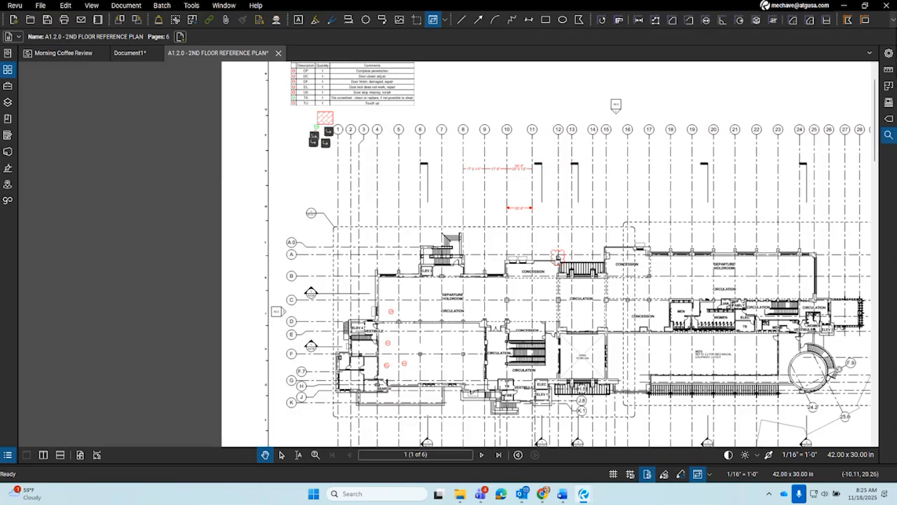
mouse_move(559, 265)
left_mouse_down()
mouse_move(429, 269)
mouse_move(514, 277)
mouse_move(514, 317)
left_mouse_up()
scroll(429, 270, "up", 3)
left_click_drag(385, 291, 369, 337)
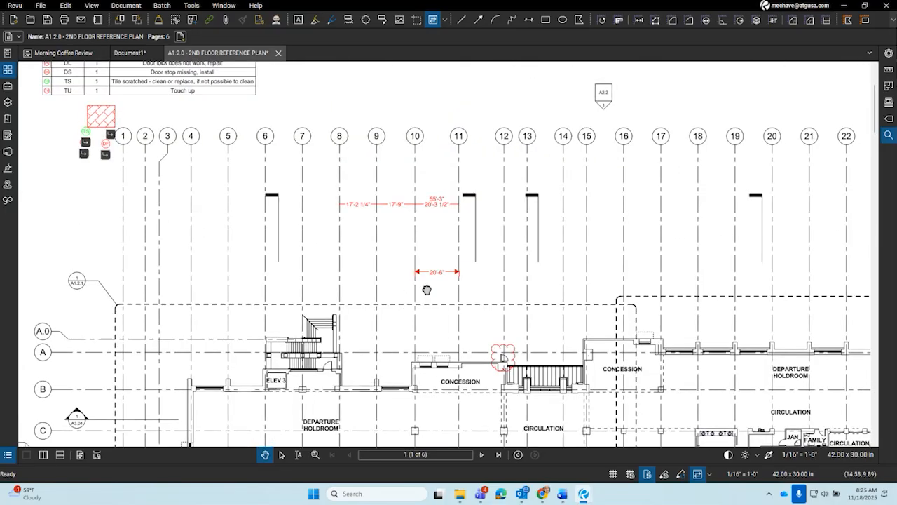
left_click_drag(427, 289, 490, 345)
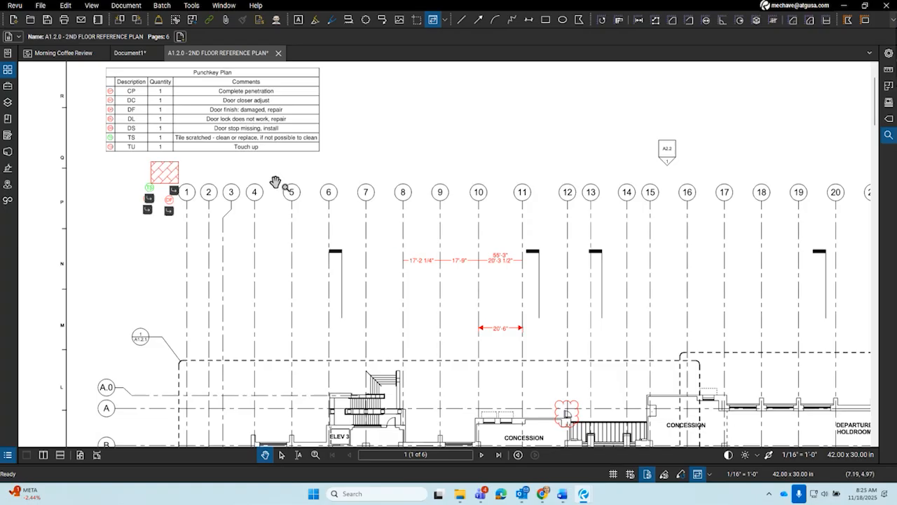
Step: Show the Tool Chest with its punch symbol sets and the Markups List alongside the floor plan
left_click(8, 86)
scroll(276, 341, "up", 15)
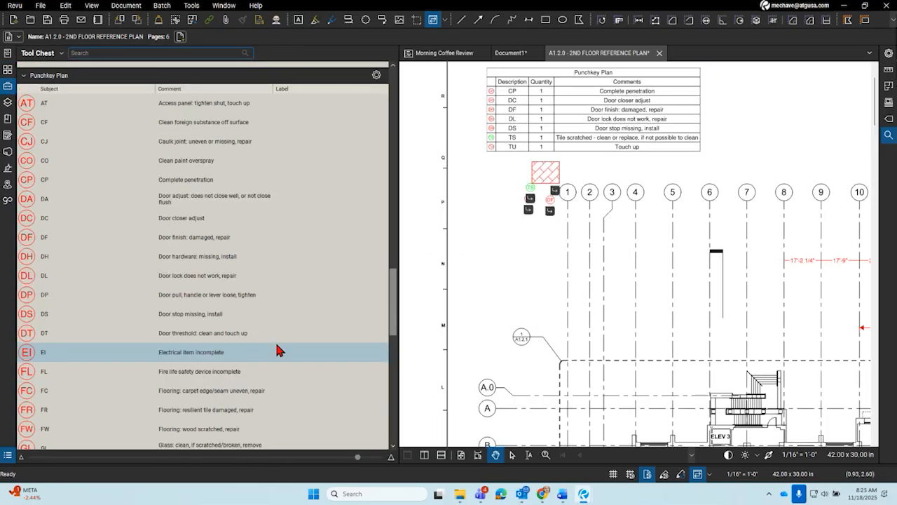
left_click(8, 455)
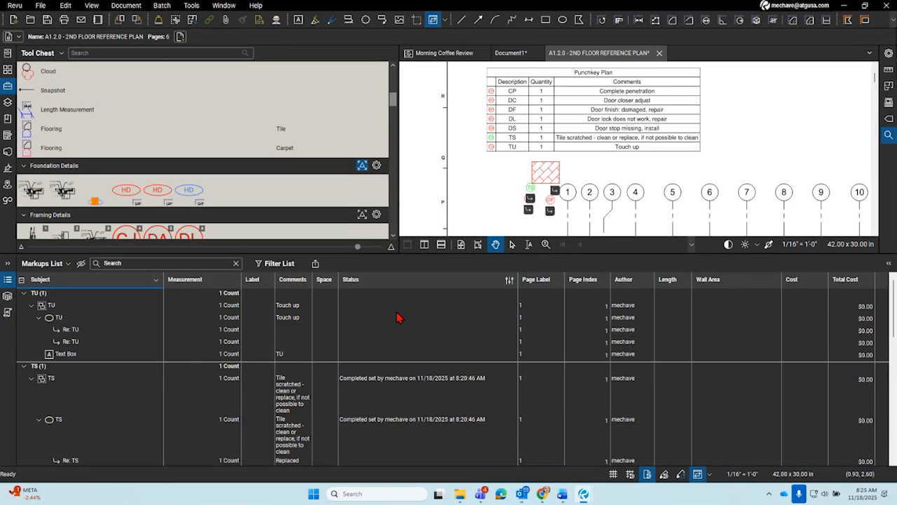
Step: Open column management for the Markups List and look through the built-in and custom columns available for display
left_click(42, 269)
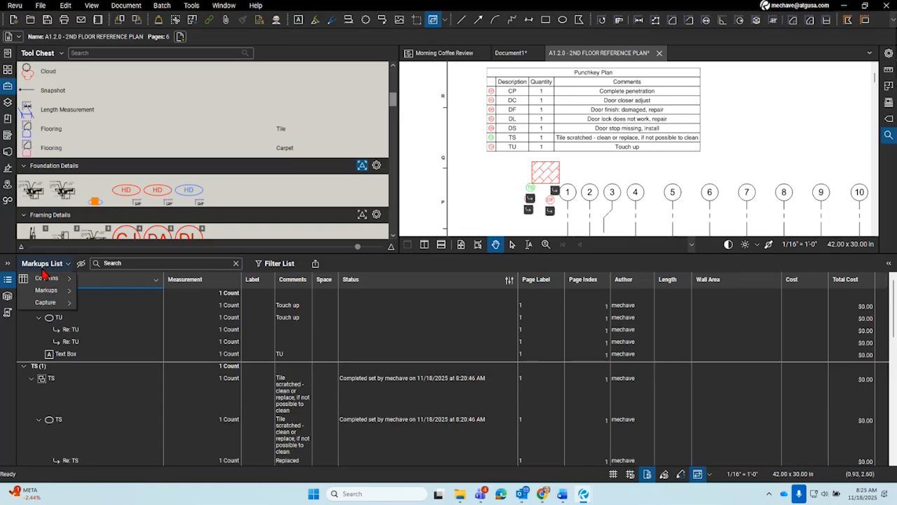
mouse_move(62, 279)
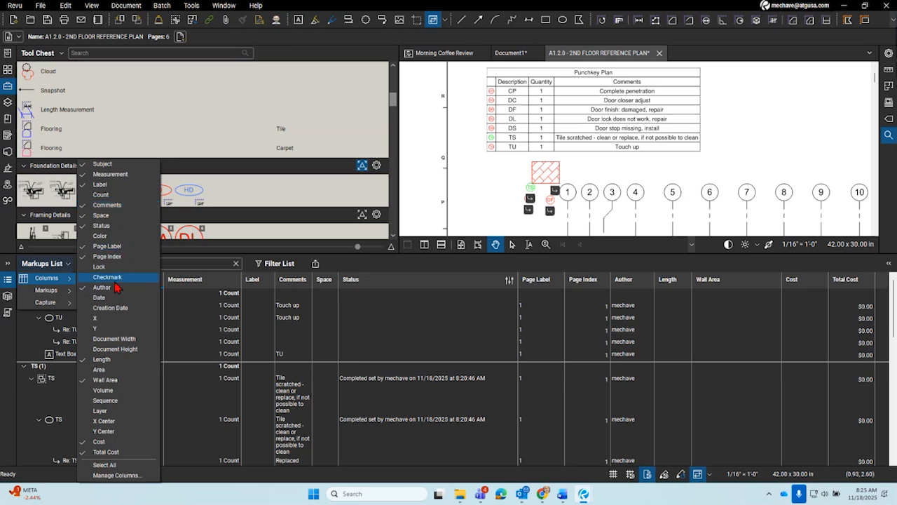
left_click(122, 476)
scroll(444, 246, "down", 8)
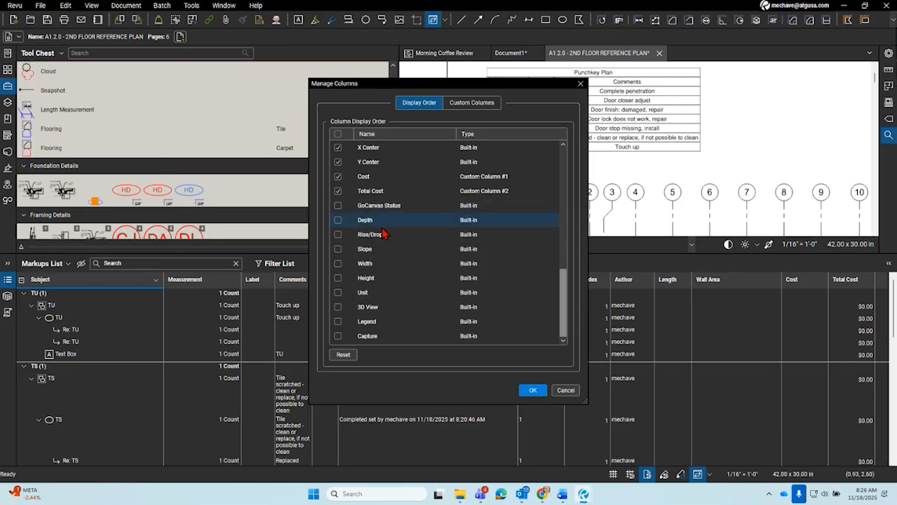
Step: Examine the custom columns and the name, type and default options for adding one, closing column management without changes
left_click(468, 107)
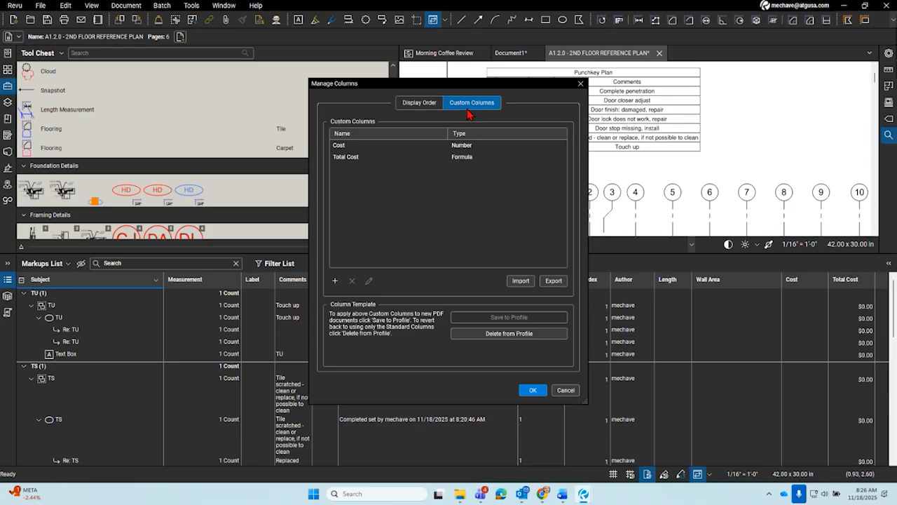
left_click(335, 281)
left_click_drag(395, 144, 406, 366)
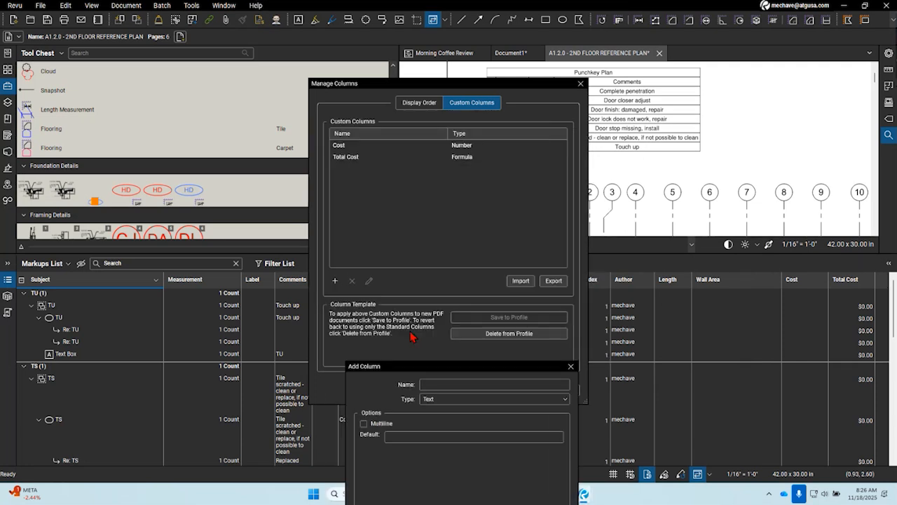
left_click_drag(465, 363, 432, 131)
left_click(540, 136)
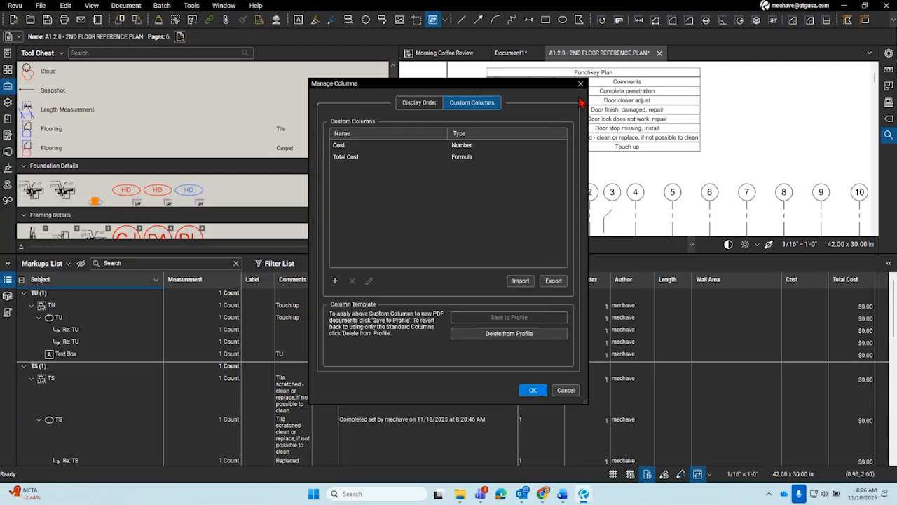
left_click(581, 83)
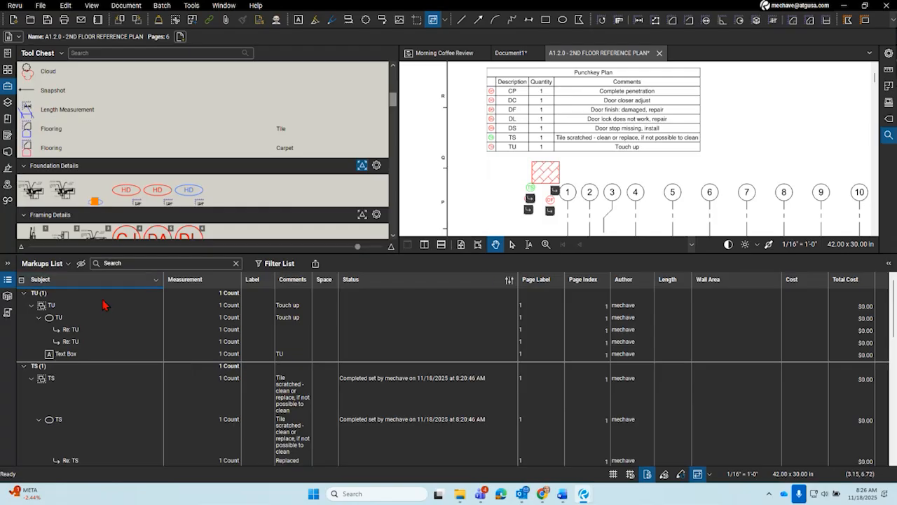
Step: Sort the Markups List by Measurement and then by Comments, and narrow the Status column
left_click(180, 279)
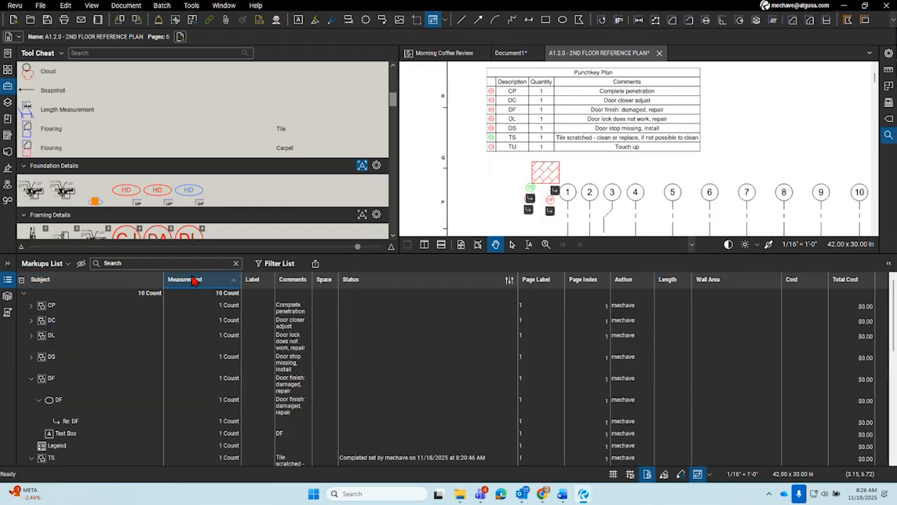
left_click(298, 281)
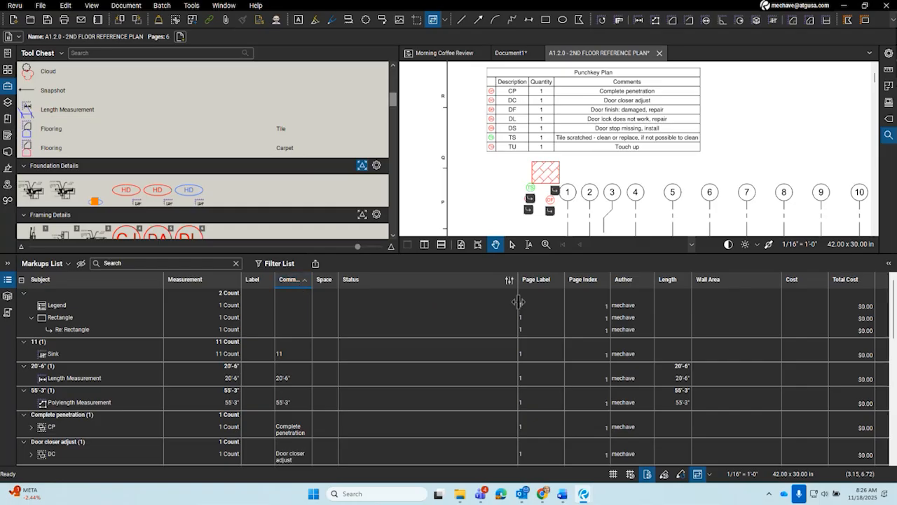
left_click_drag(519, 309, 397, 310)
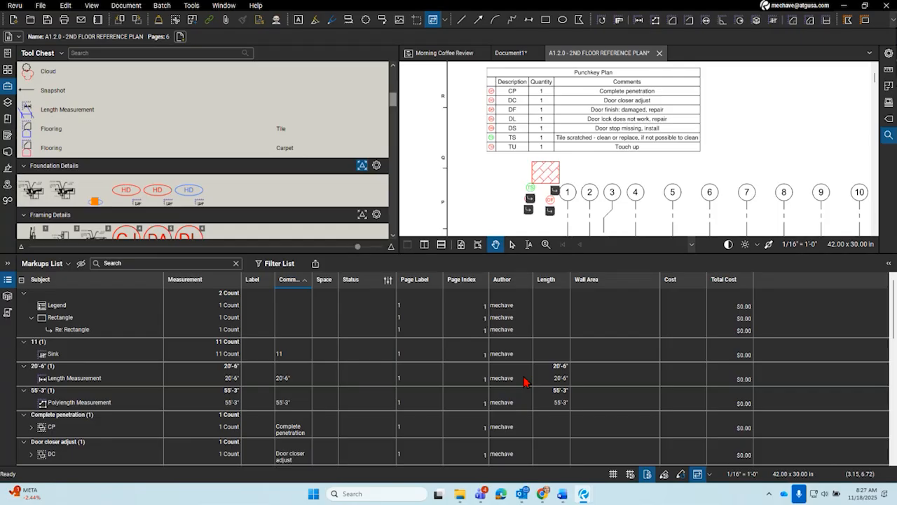
left_click(865, 495)
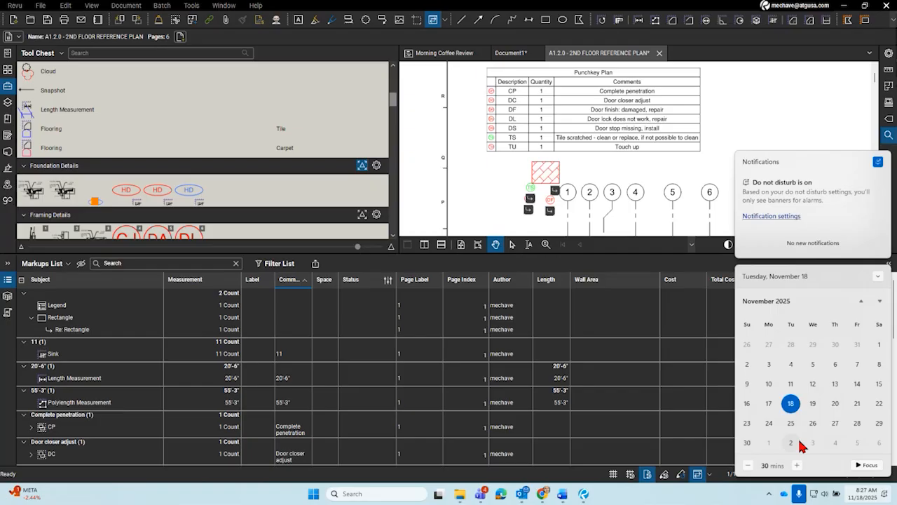
left_click(622, 500)
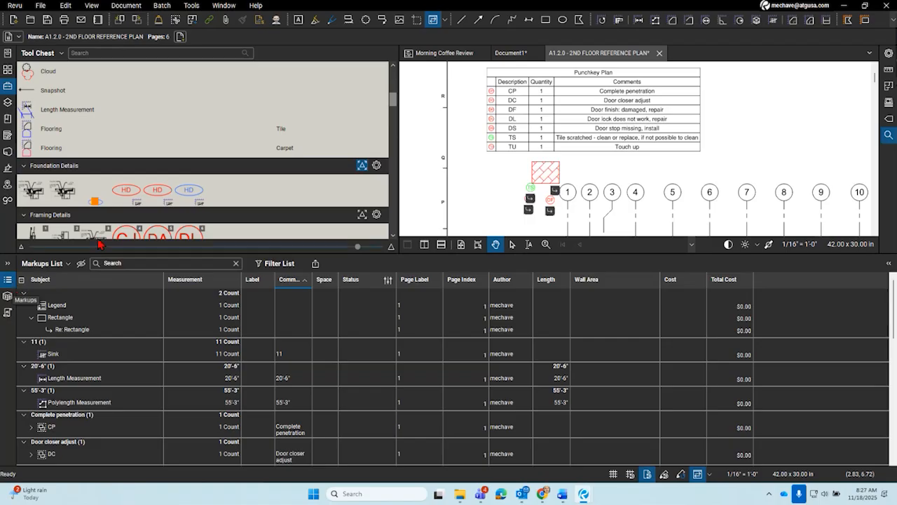
Step: Hide the Markups List and narrow the Tool Chest to give the floor plan more room
left_click(7, 279)
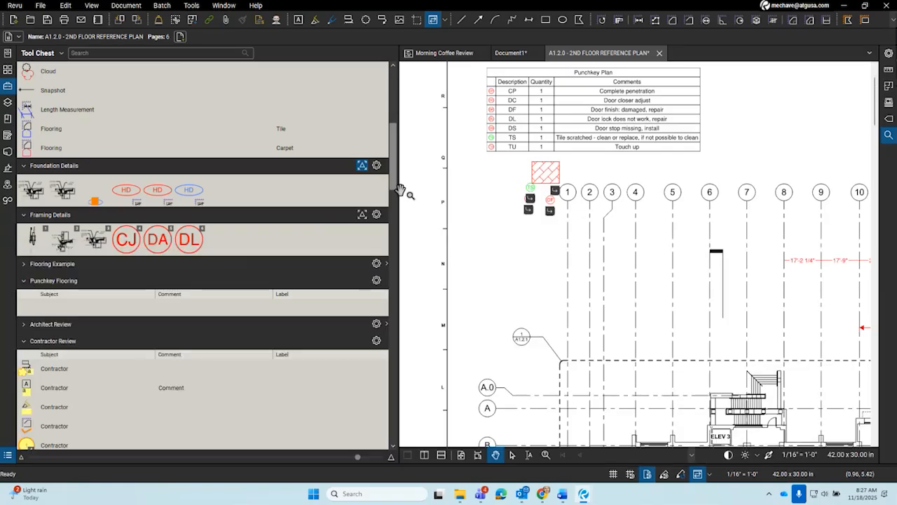
left_click_drag(396, 189, 114, 199)
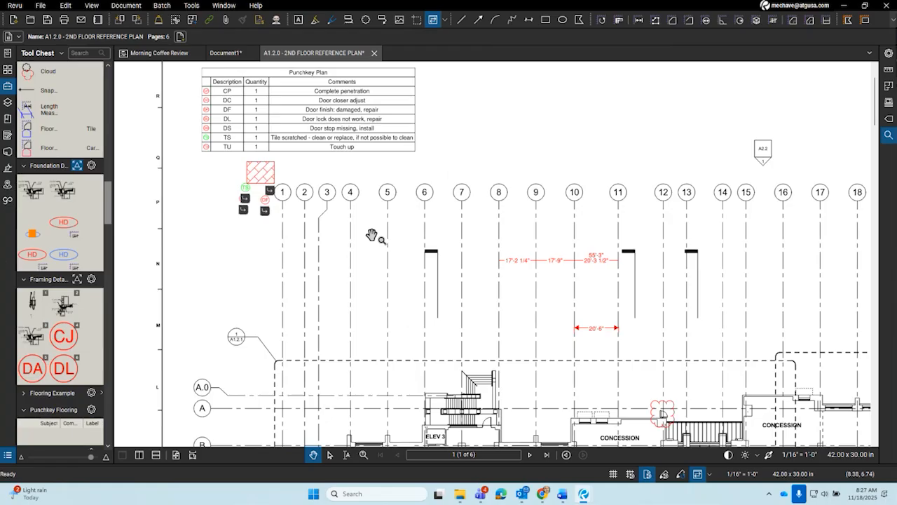
scroll(416, 174, "down", 5)
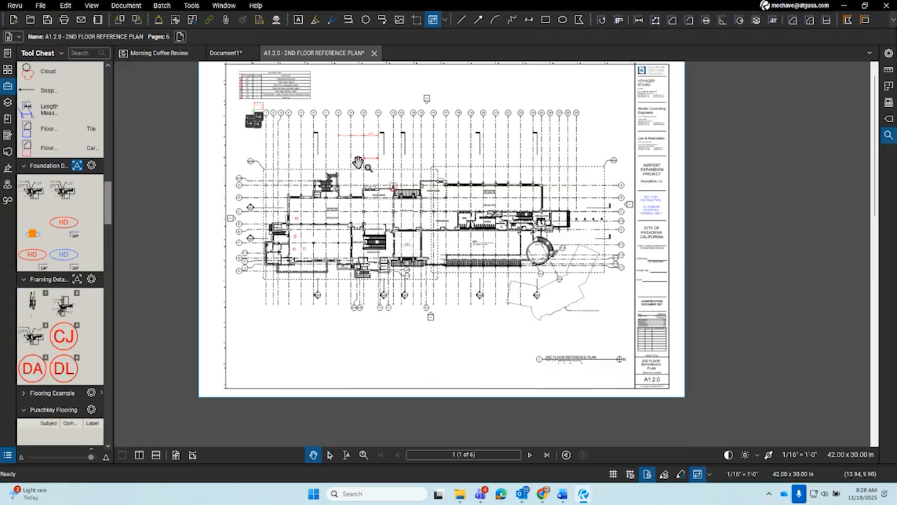
scroll(359, 168, "up", 3)
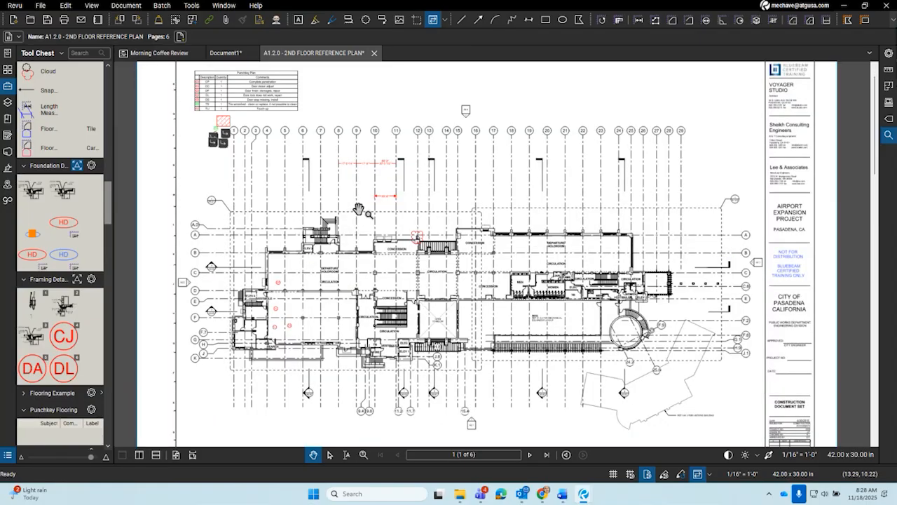